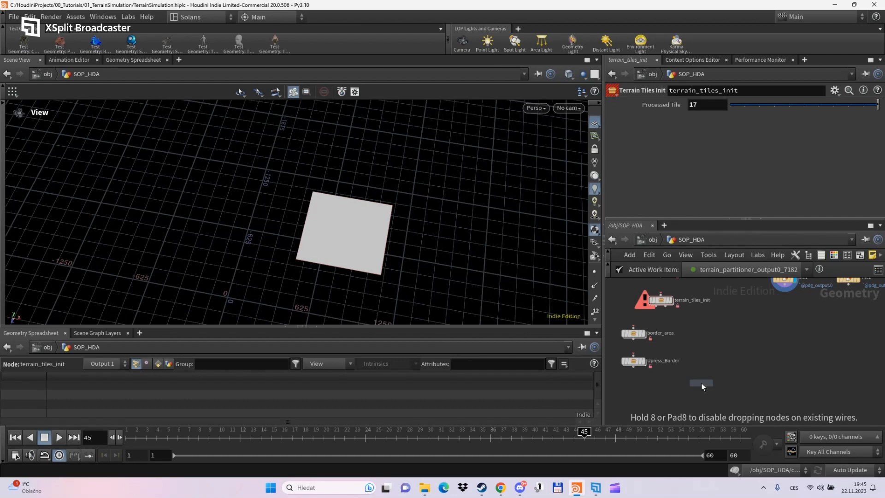
- Add subnet1 to SOP_HDA, go inside, and line up its four sub-network inputs
click(701, 383)
scroll(692, 401, up, 3)
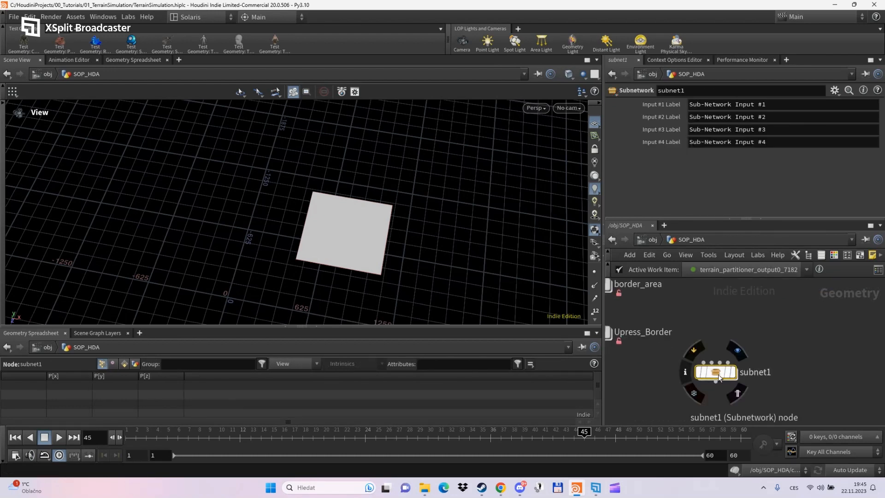
double_click(718, 374)
drag(653, 346, 659, 293)
drag(728, 335, 743, 288)
drag(778, 324, 799, 288)
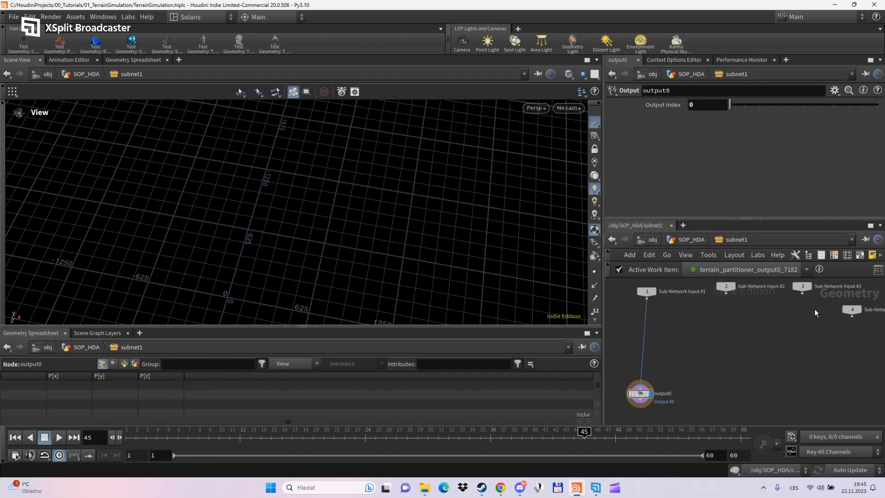
drag(851, 310, 863, 287)
- Add a File node inside subnet1, then return to the SOP_HDA network
key(Tab)
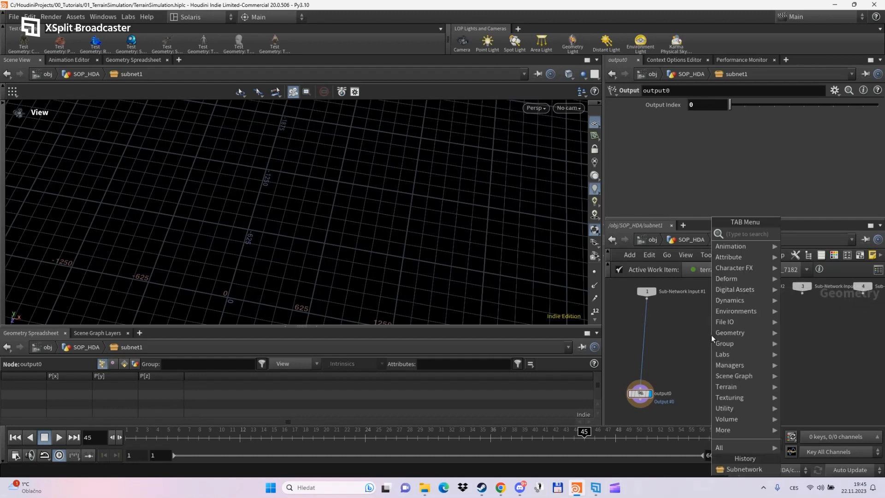
text(fil)
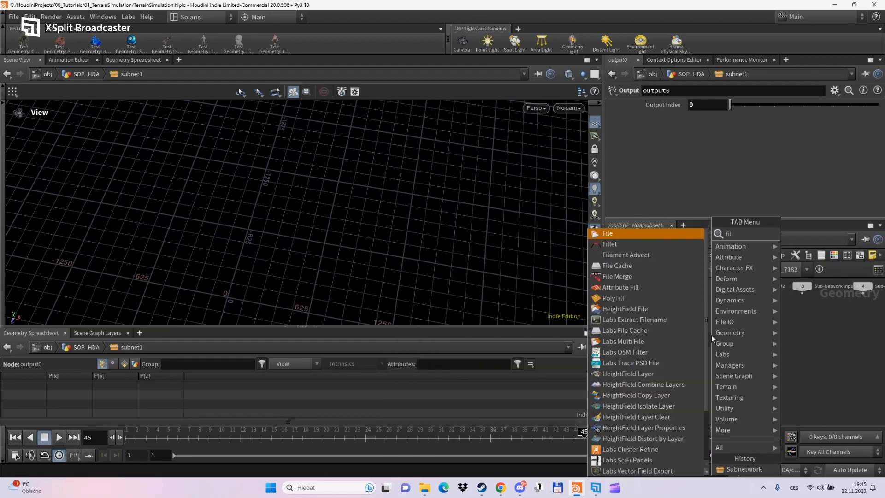
key(Return)
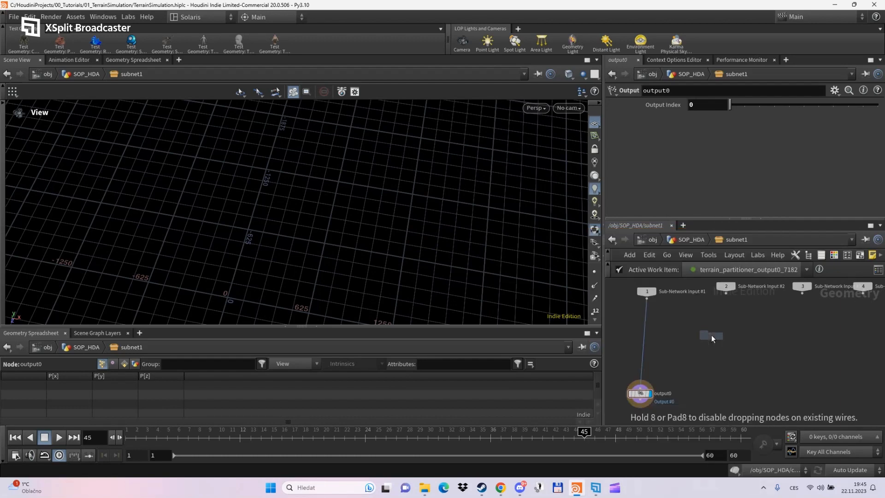
click(712, 334)
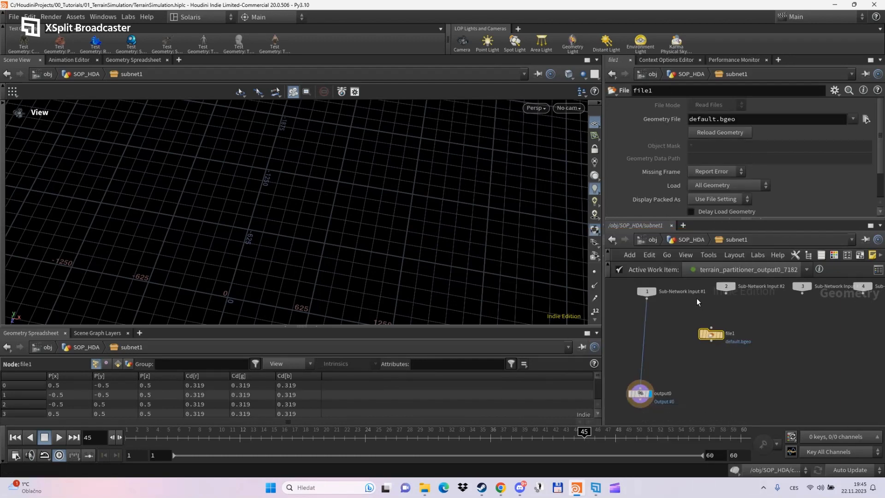
click(695, 239)
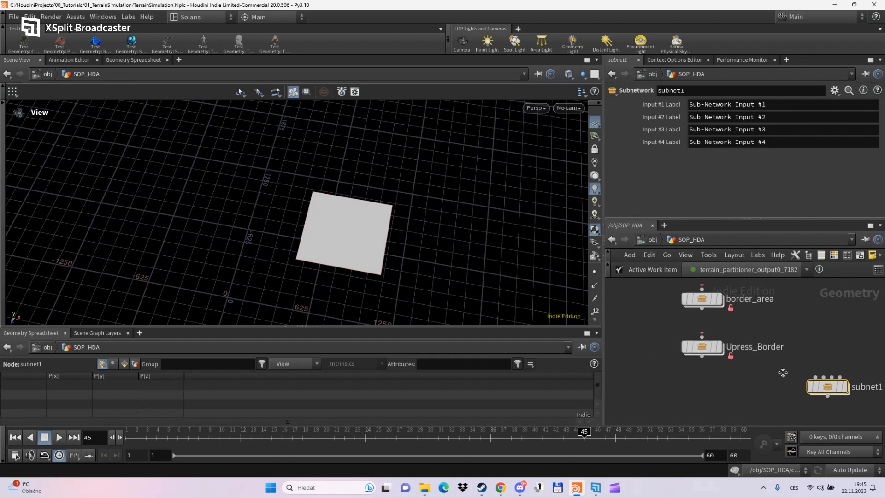
- Copy the file1 and file2 nodes from PDG_VIS
click(653, 241)
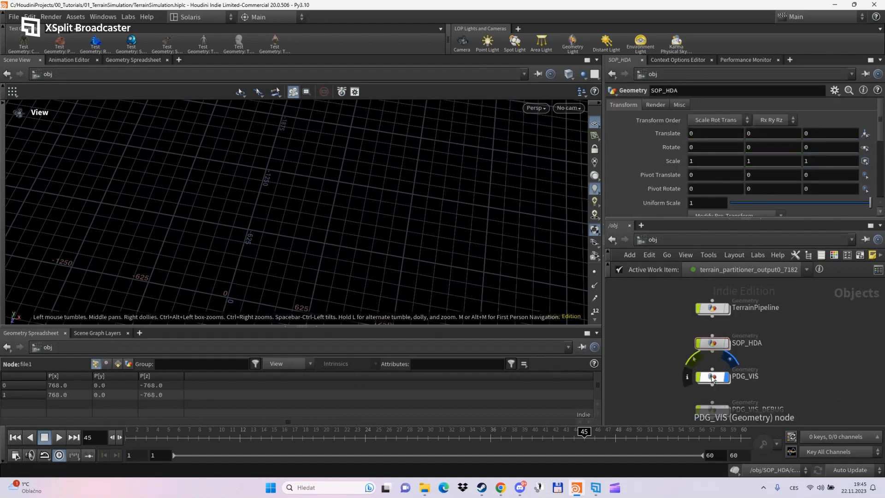
double_click(704, 375)
drag(807, 324, 615, 392)
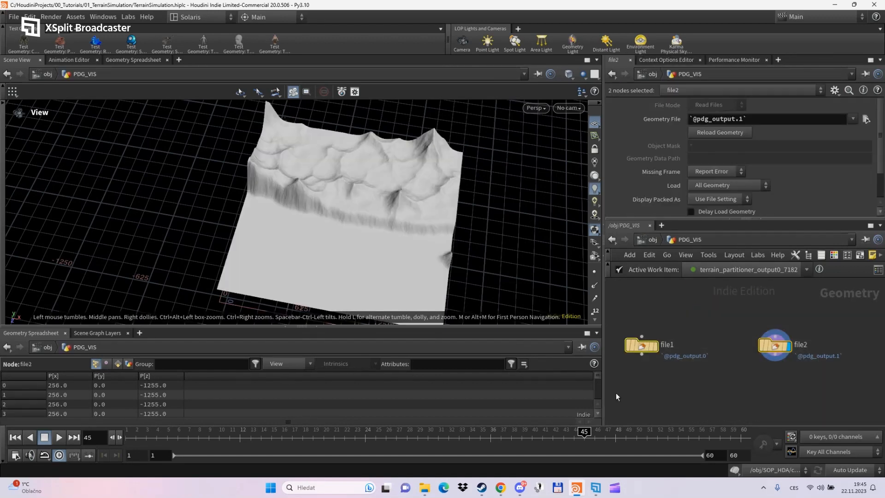
key(ctrl+c)
- Paste file1 and file2 into SOP_HDA's subnet1 and frame them in the network view
click(653, 241)
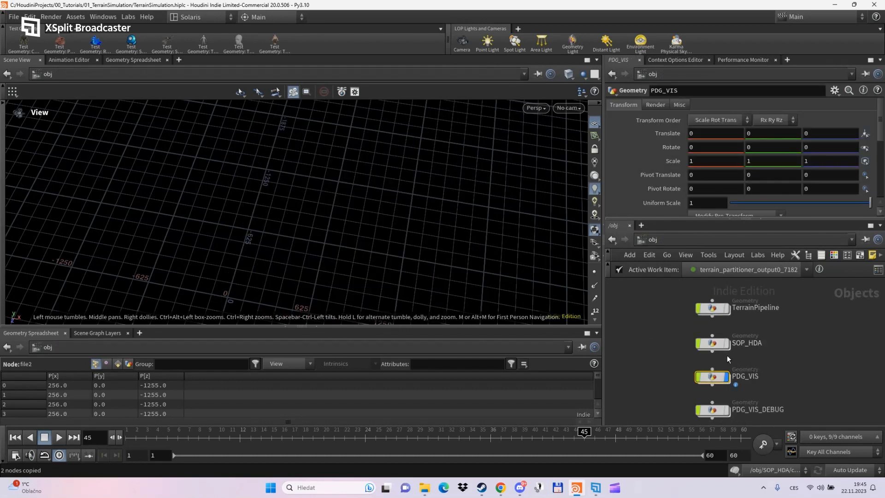
double_click(715, 342)
double_click(746, 385)
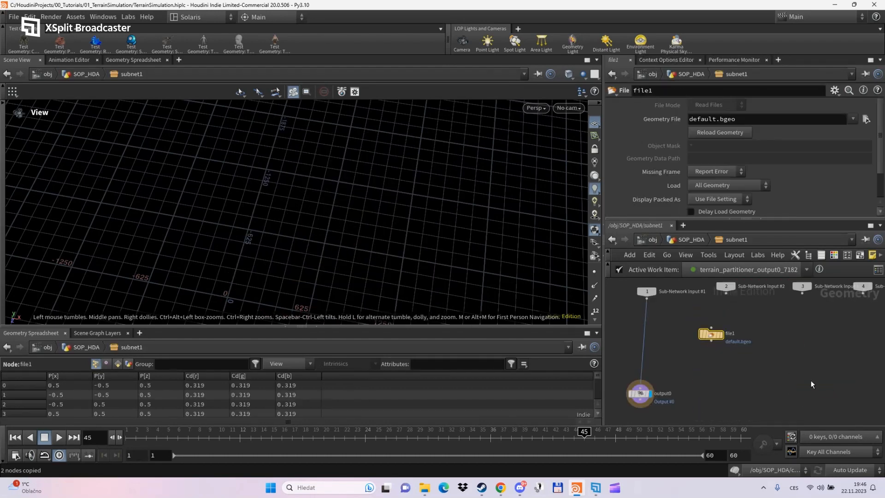
key(ctrl+v)
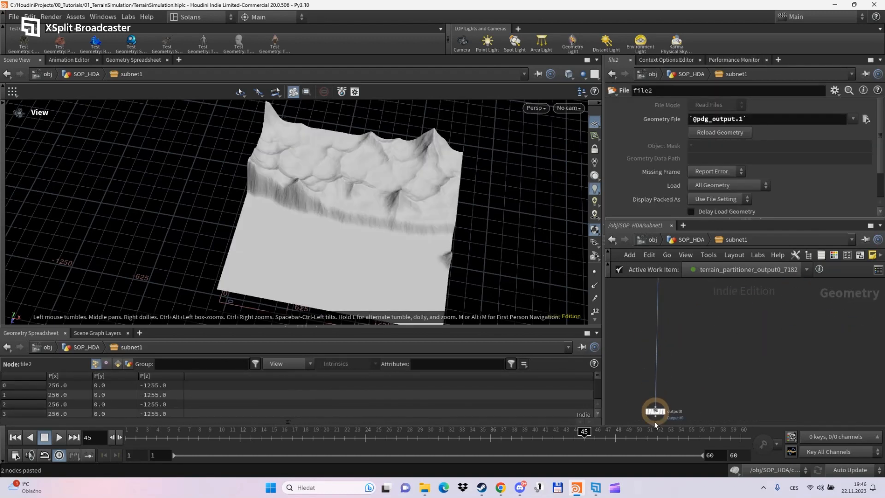
middle_drag(698, 336, 718, 399)
middle_drag(727, 331, 724, 367)
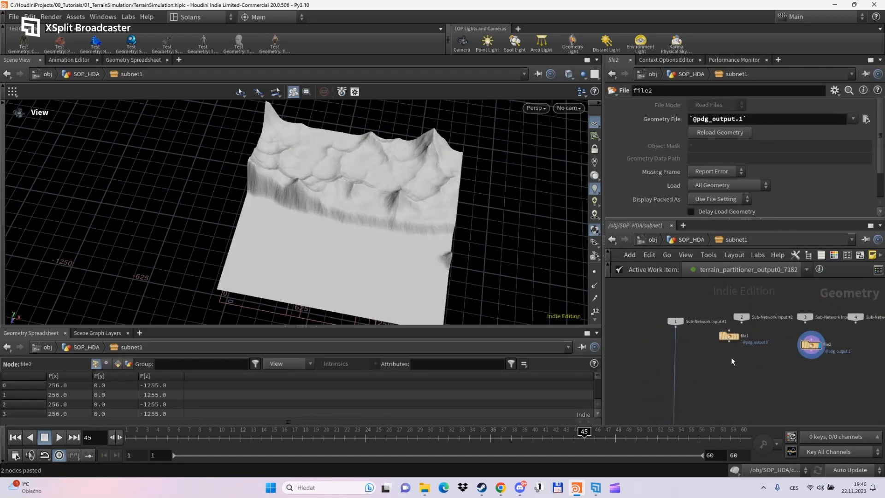
scroll(768, 370, up, 2)
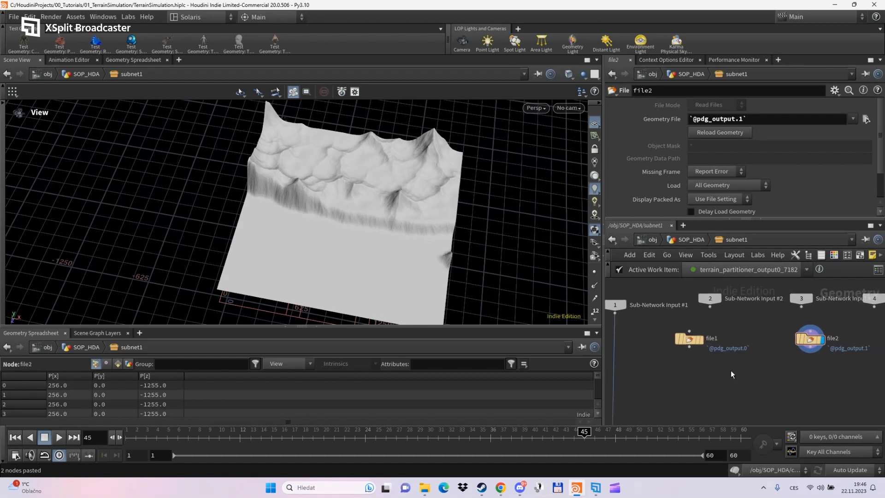
- Show file2's primitive attributes in an enlarged Geometry Spreadsheet, starting with the mask row
drag(808, 338, 744, 346)
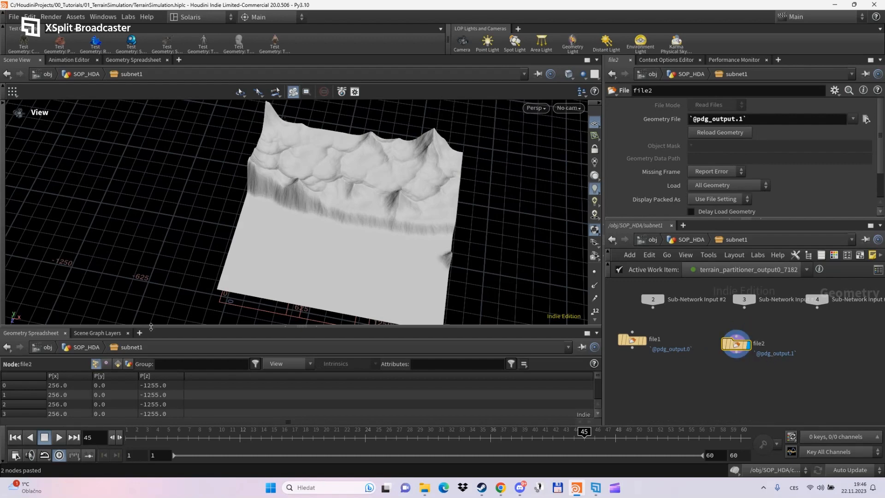
drag(156, 330, 159, 226)
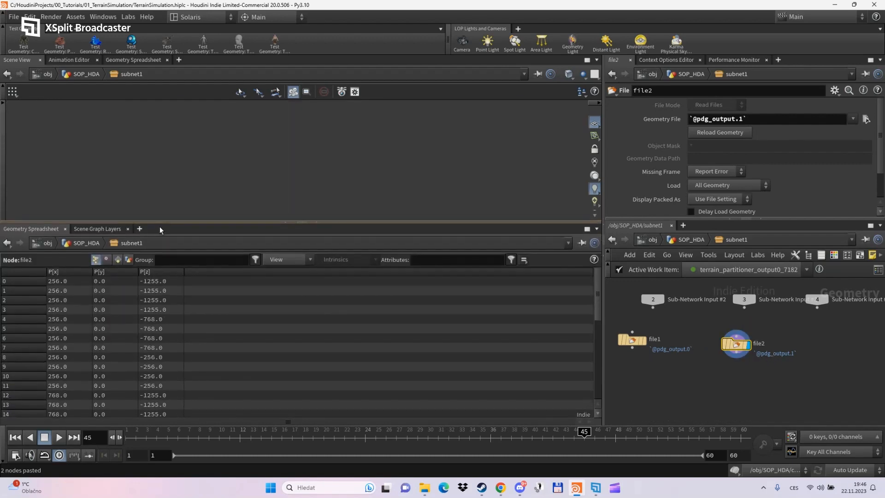
click(117, 259)
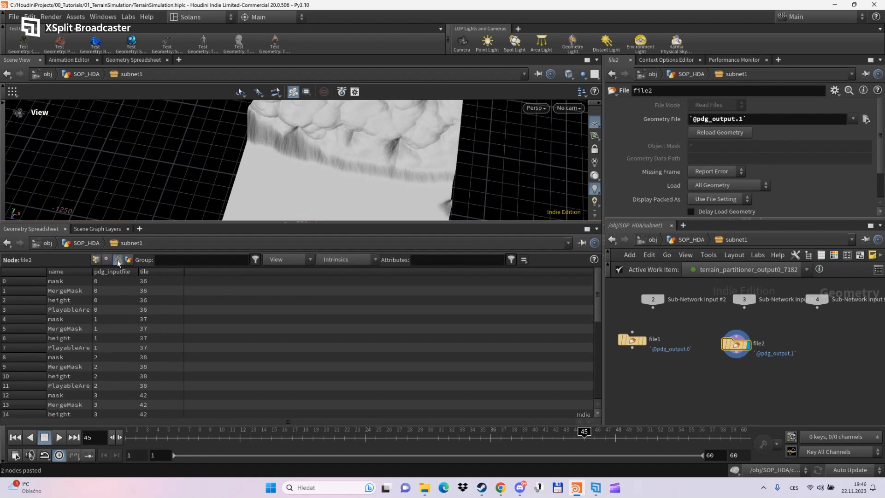
click(67, 281)
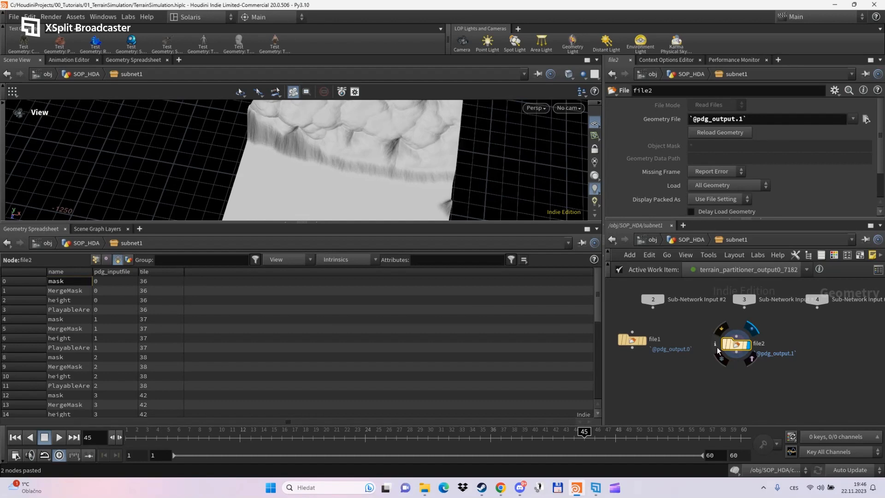
- Review file2's node information window, then close it
click(716, 344)
scroll(534, 251, down, 5)
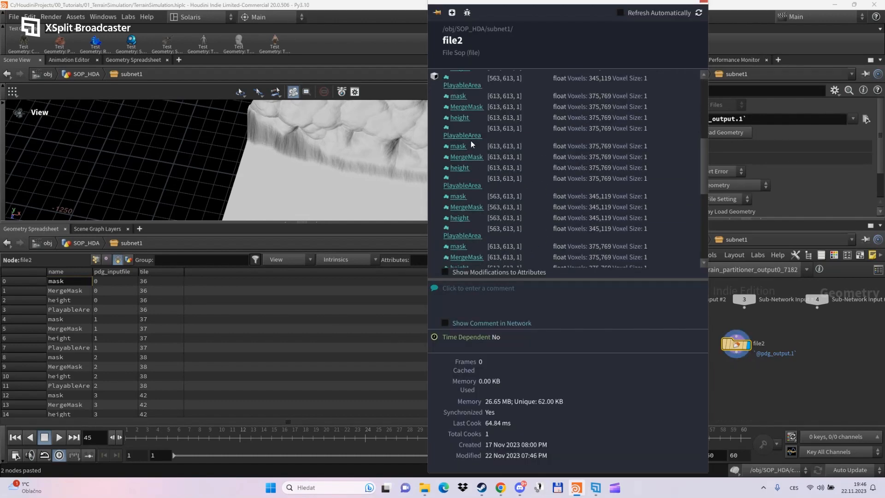
drag(428, 142, 331, 154)
scroll(405, 180, up, 4)
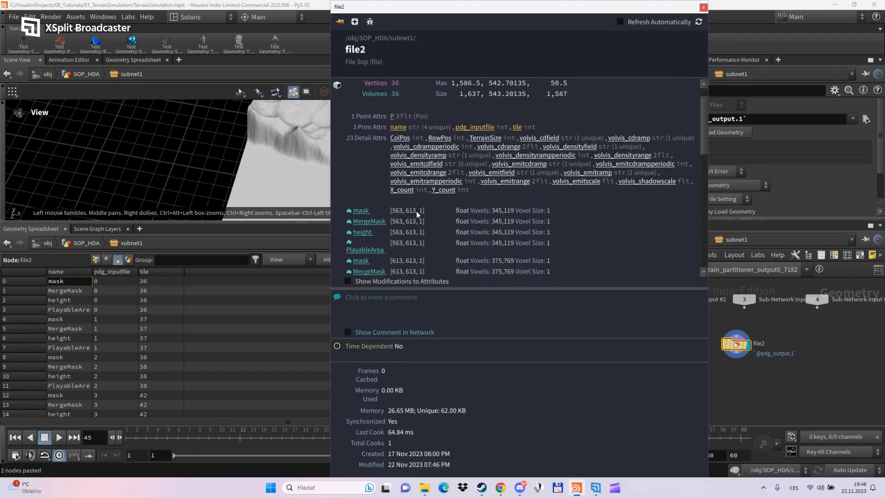
scroll(373, 215, down, 6)
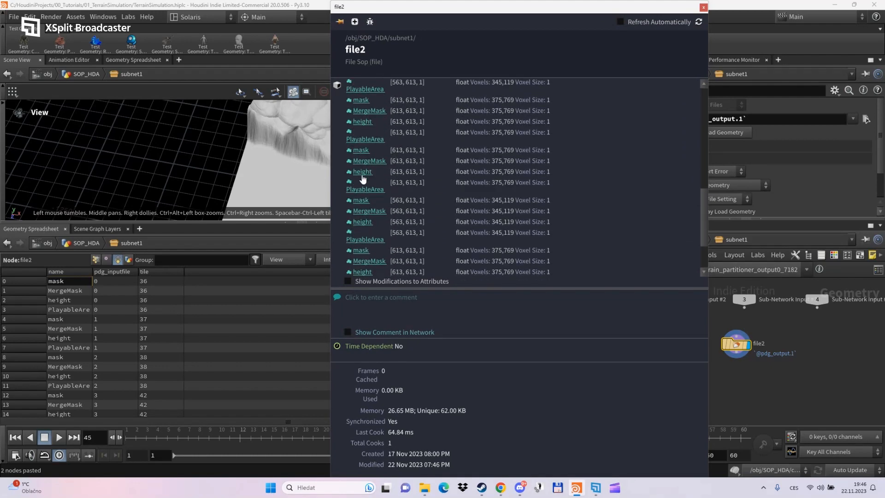
drag(331, 184, 375, 184)
drag(536, 8, 562, 195)
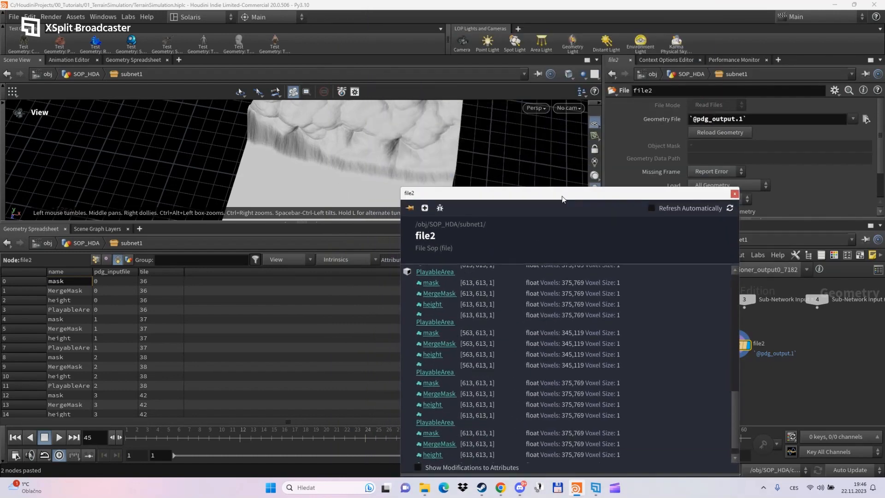
click(734, 193)
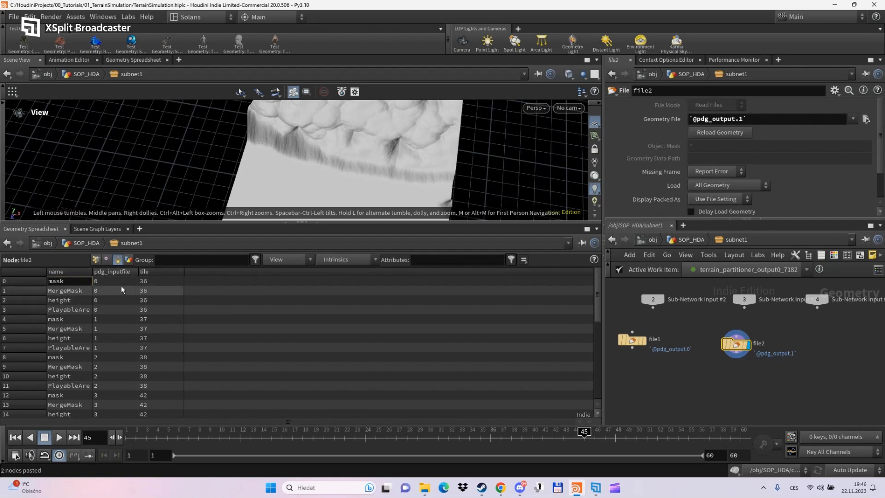
- Select the name cells of rows 1–3 and give the 3D view and network editor more room
click(78, 308)
shift+click(73, 290)
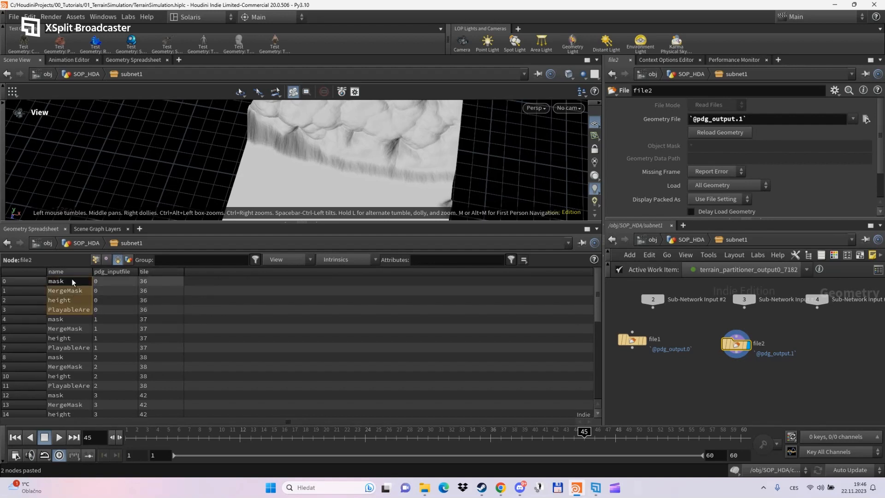
drag(351, 158, 334, 160)
drag(324, 216, 341, 326)
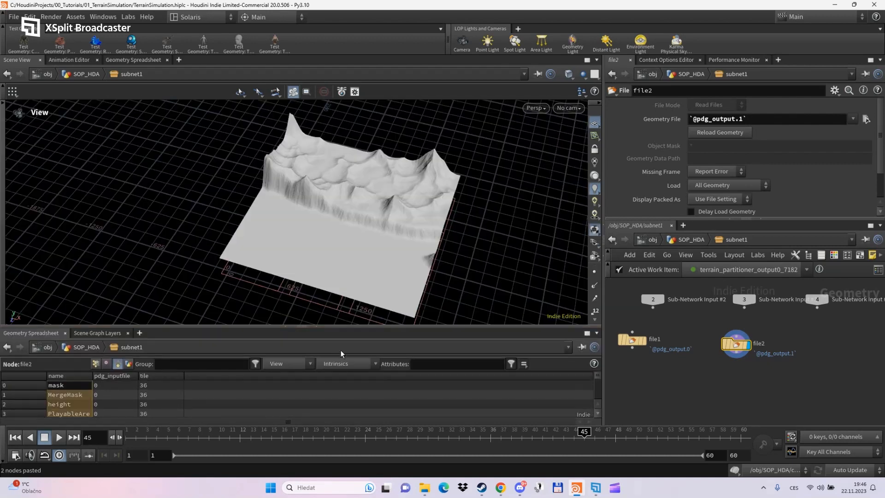
drag(355, 252, 330, 235)
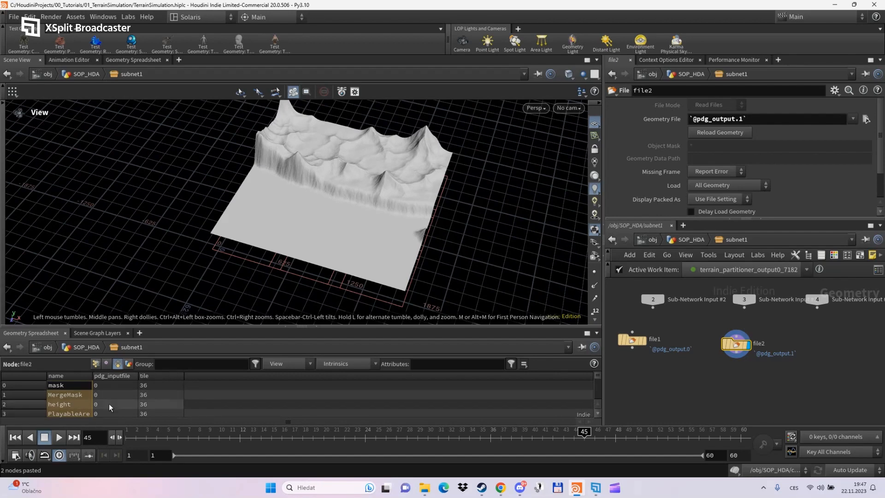
scroll(110, 407, down, 1)
scroll(109, 407, up, 1)
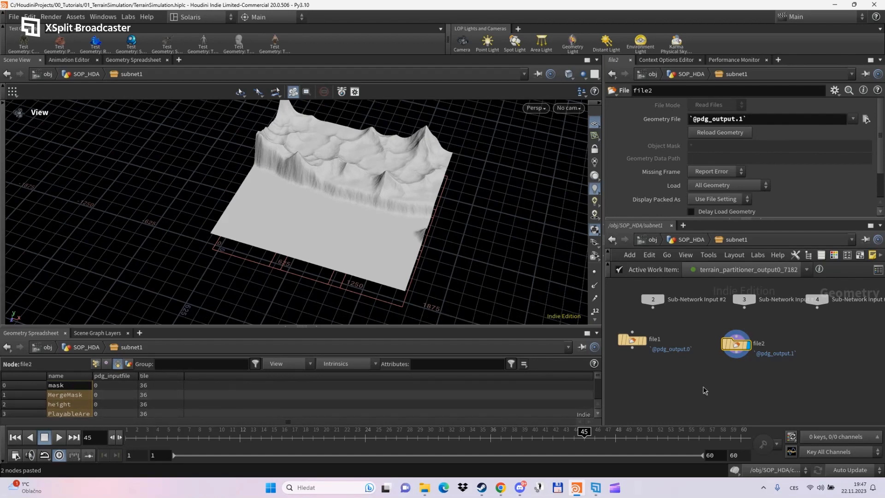
middle_drag(698, 396, 706, 371)
drag(677, 219, 678, 160)
key(Tab)
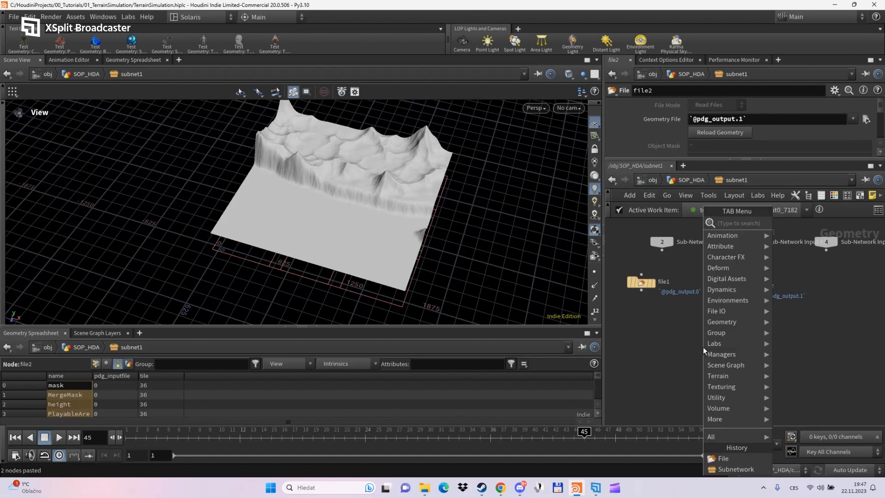
- Add an Attribute Promote node below file2, wired to it and displayed
text(attrp)
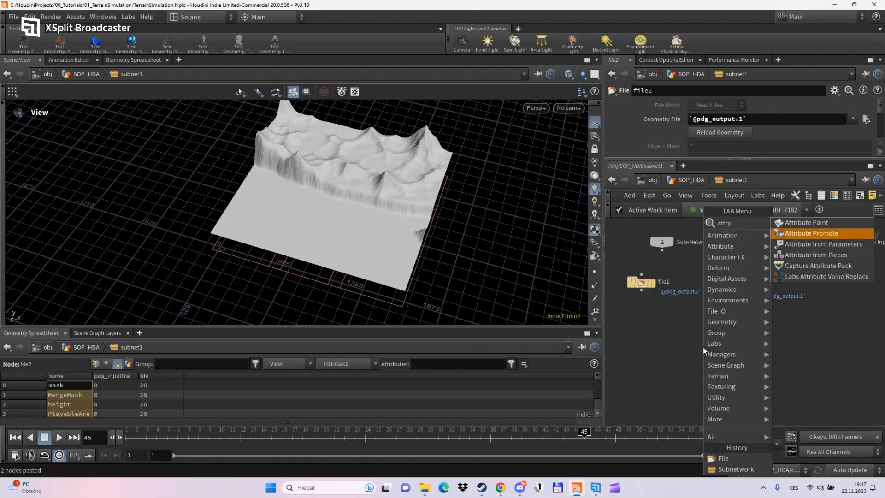
key(Return)
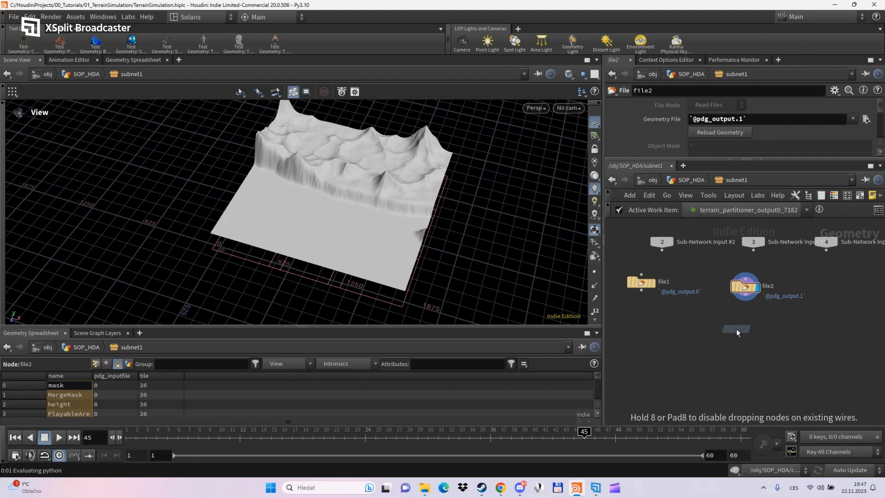
click(737, 328)
drag(745, 301, 745, 333)
click(757, 329)
drag(675, 159, 673, 304)
- Promote pdg_inputfile from Primitive to Detail class, keeping the original attribute
click(702, 118)
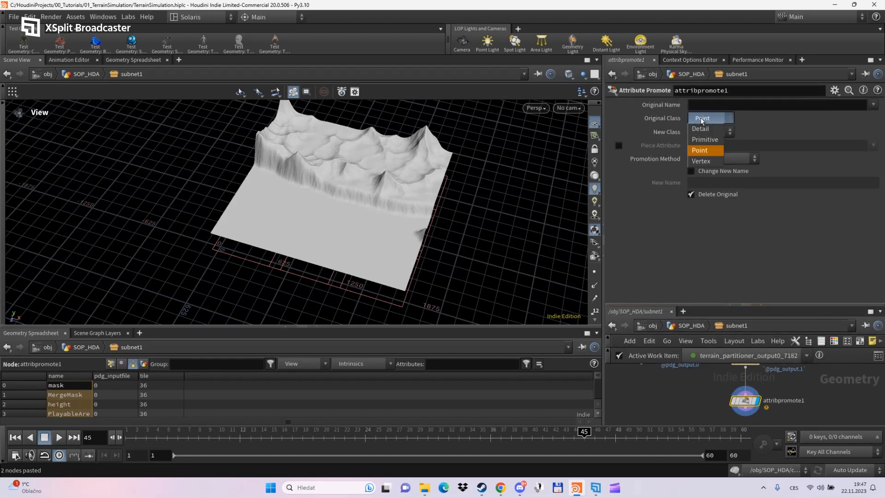
click(702, 141)
click(707, 132)
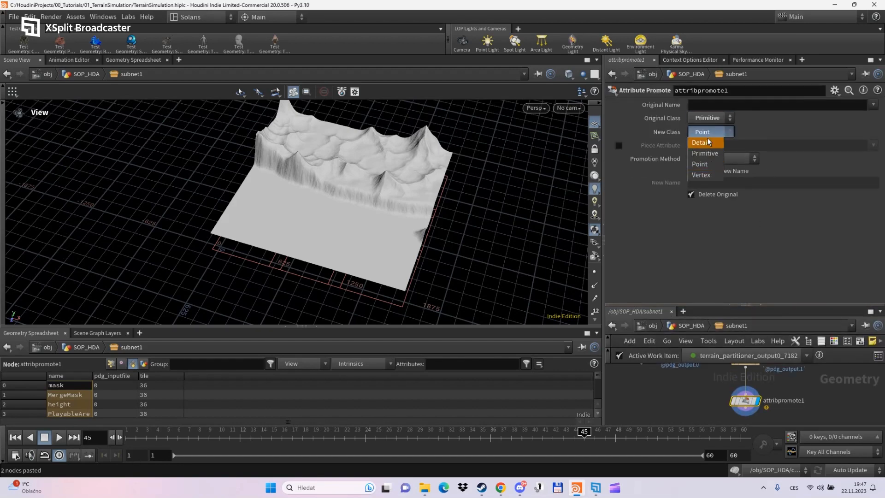
click(706, 143)
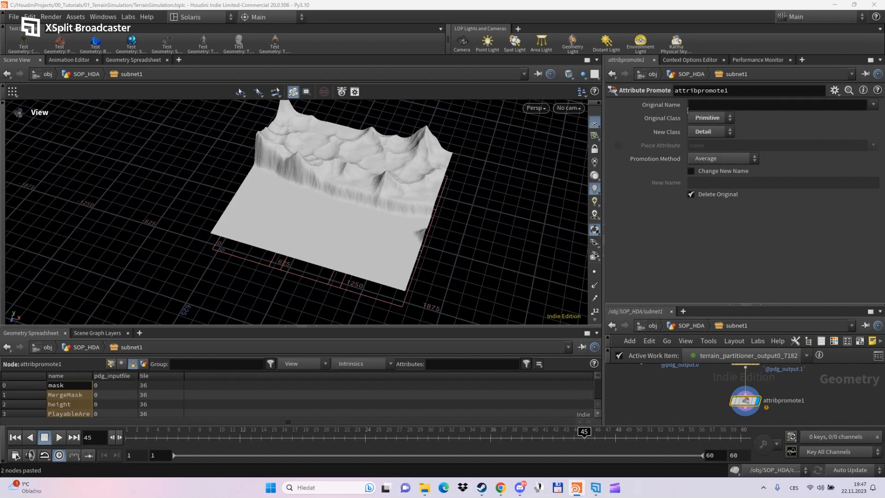
click(783, 105)
click(873, 105)
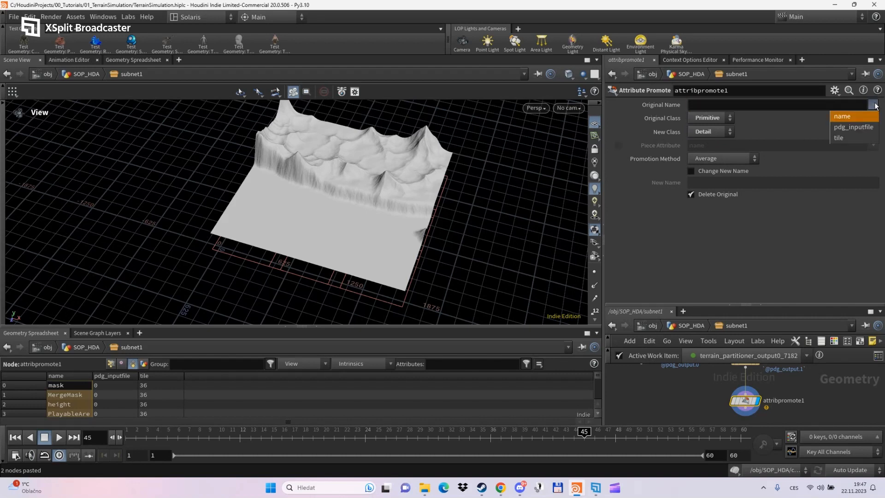
click(852, 122)
click(690, 195)
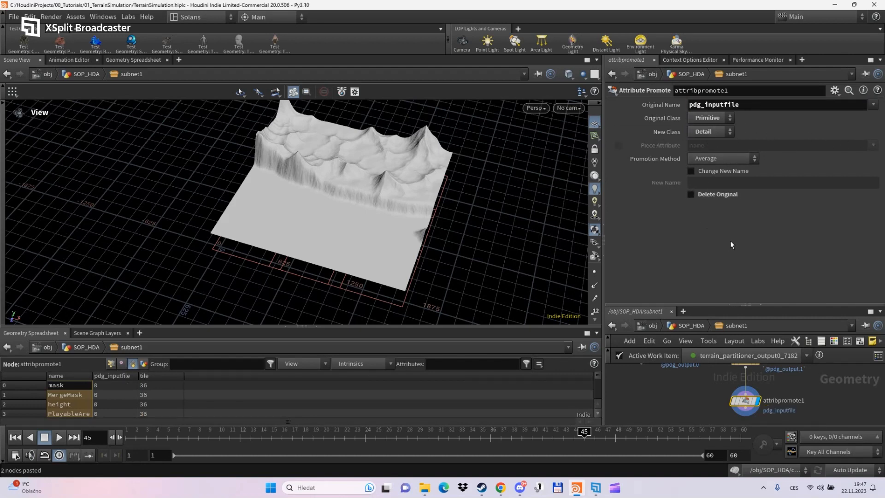
- Enable a new name for the promoted attribute and set it to MaxTiles
click(691, 171)
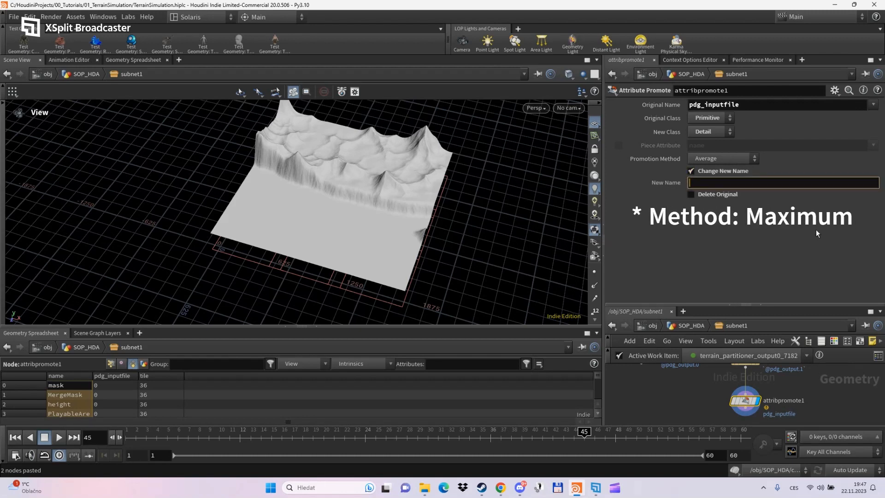
text(Terr)
key(BackSpace)
key(BackSpace)
key(BackSpace)
key(BackSpace)
text(Maxc)
key(BackSpace)
key(Return)
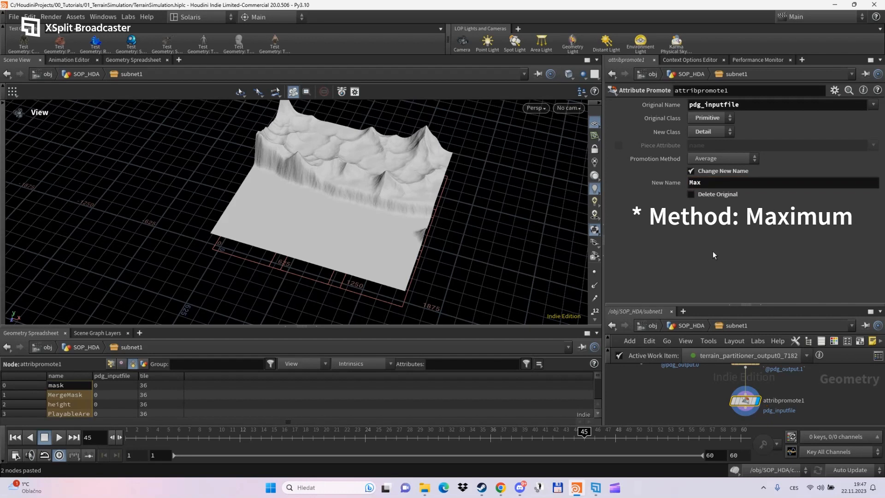
drag(699, 304, 711, 220)
click(713, 182)
text(Tiles)
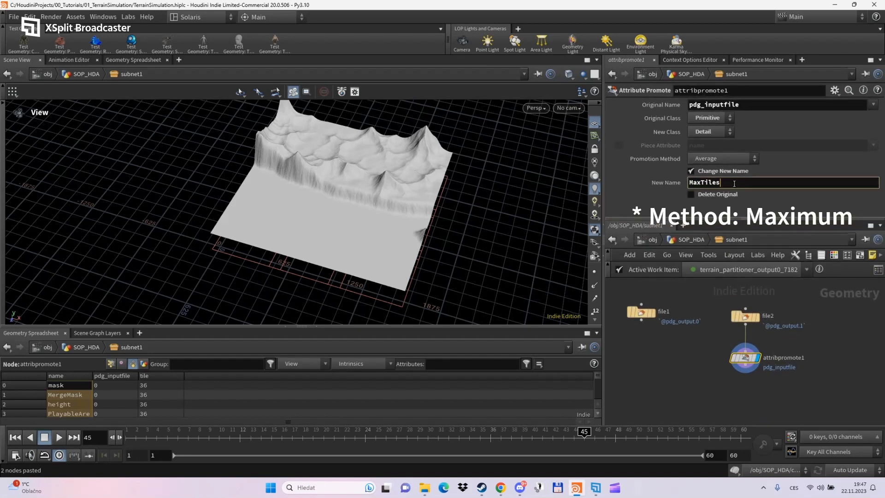
key(Return)
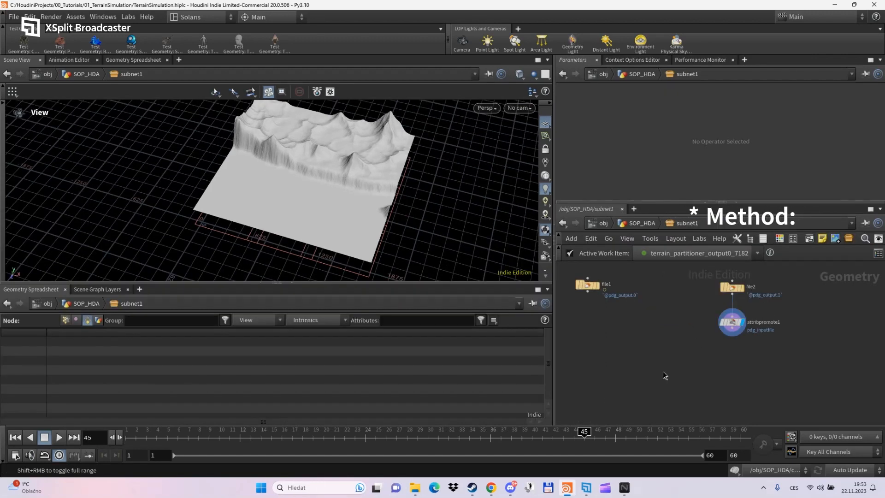
- Add a For-Loop with Feedback block (repeat_begin1 and repeat_end1) and spread its nodes apart
key(Tab)
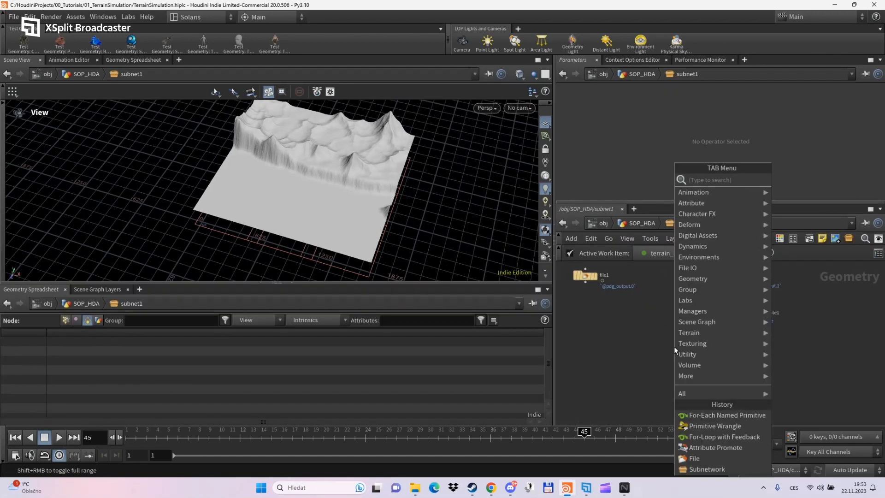
text(for)
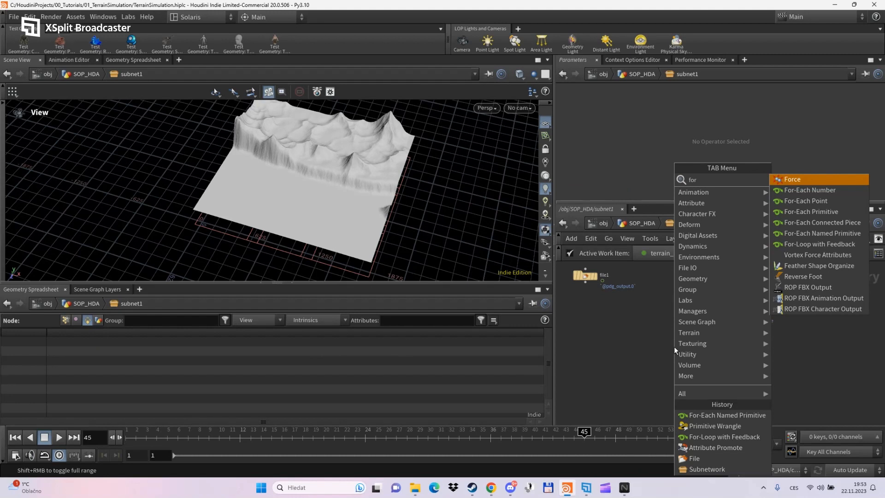
key(Down)
key(Down)
key(Down)
key(Down)
key(Down)
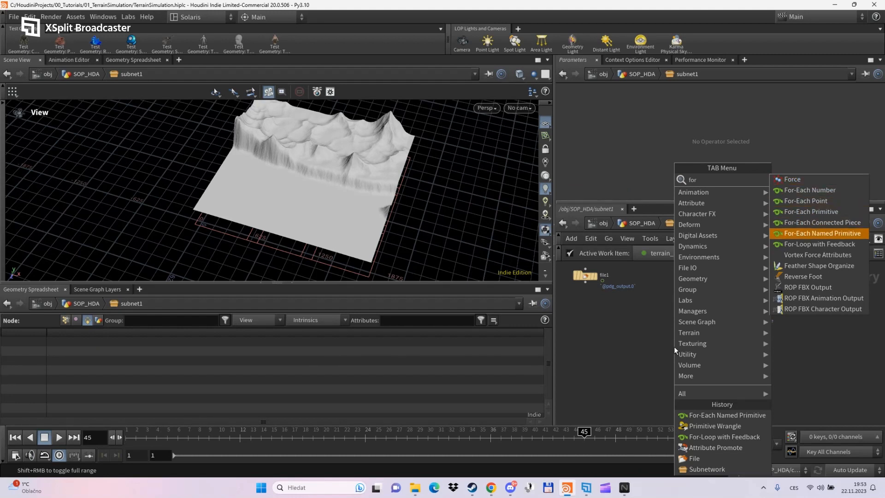
key(Down)
key(Return)
click(676, 358)
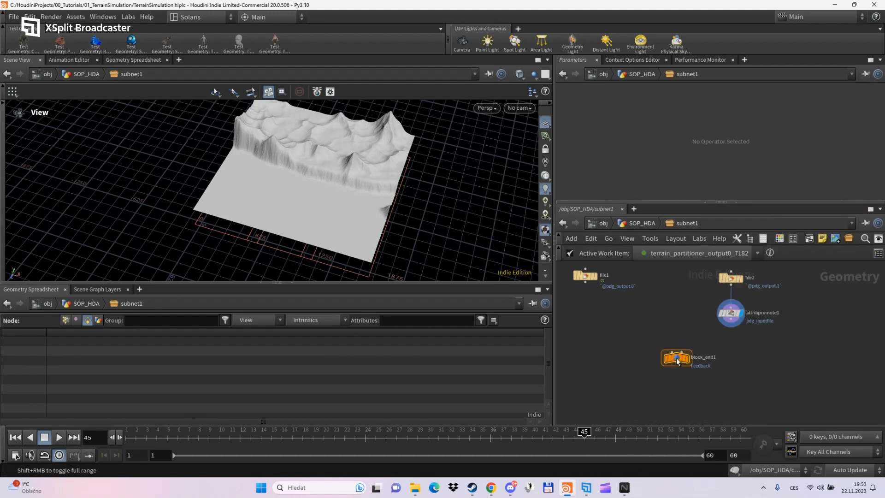
middle_drag(728, 382, 719, 333)
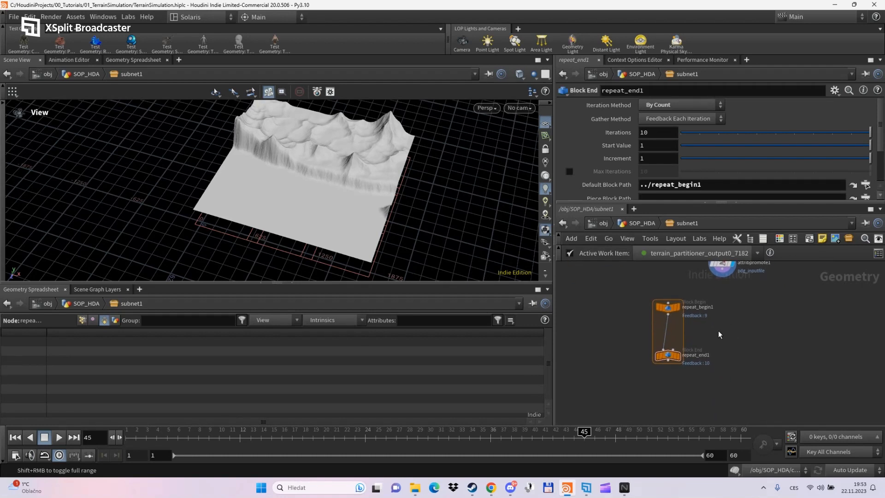
drag(667, 356, 663, 411)
middle_drag(722, 389, 731, 341)
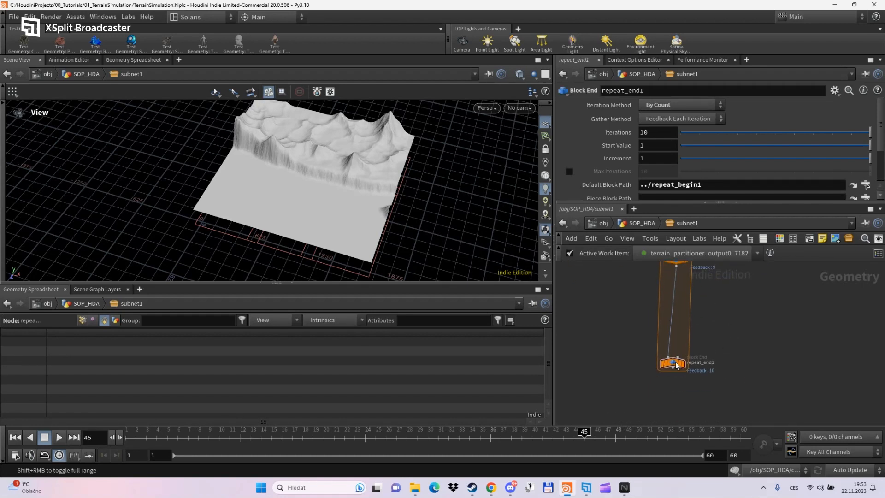
- Reduce repeat_end1's iterations from 10 to 1 and frame the loop nodes
click(673, 364)
mouse_move(691, 136)
mouse_down()
mouse_move(682, 130)
mouse_move(699, 131)
mouse_up()
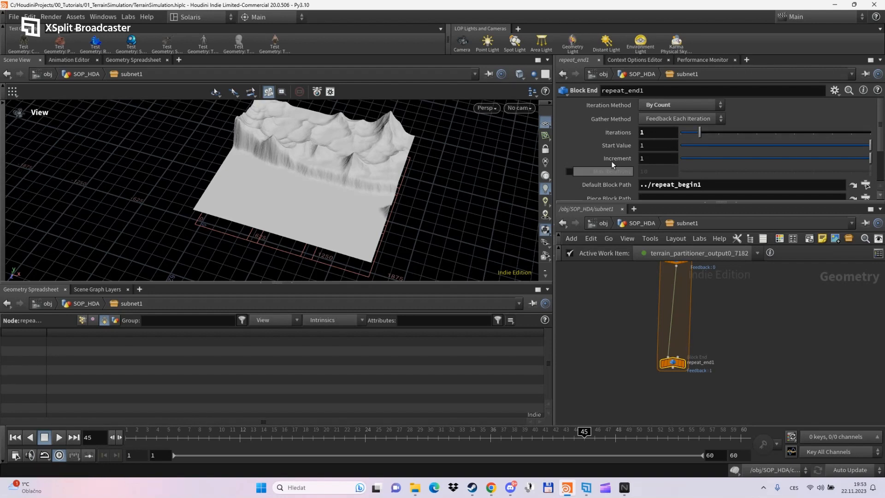
scroll(610, 191, down, 2)
drag(611, 202, 655, 159)
key(h)
middle_drag(703, 294, 696, 324)
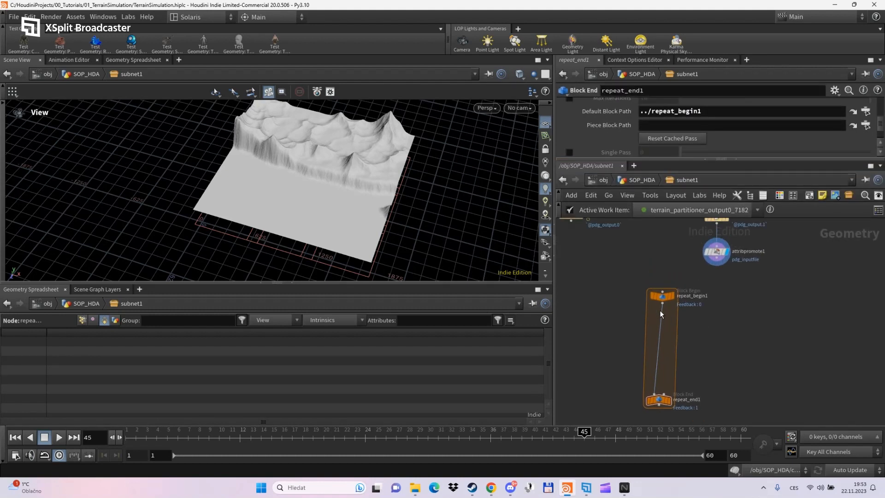
- Create the metadata import nodes from repeat_begin1 and space them out
click(663, 295)
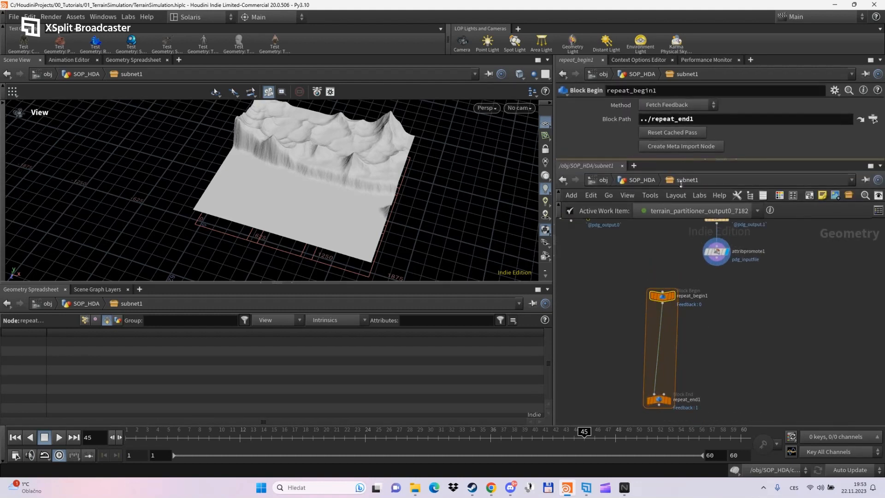
drag(680, 184, 680, 185)
click(671, 148)
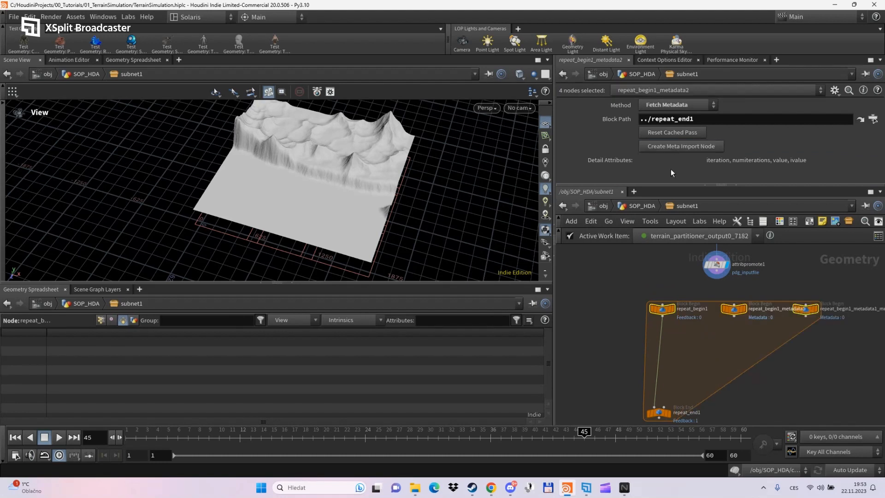
click(646, 270)
middle_drag(671, 285, 618, 297)
drag(753, 321, 789, 323)
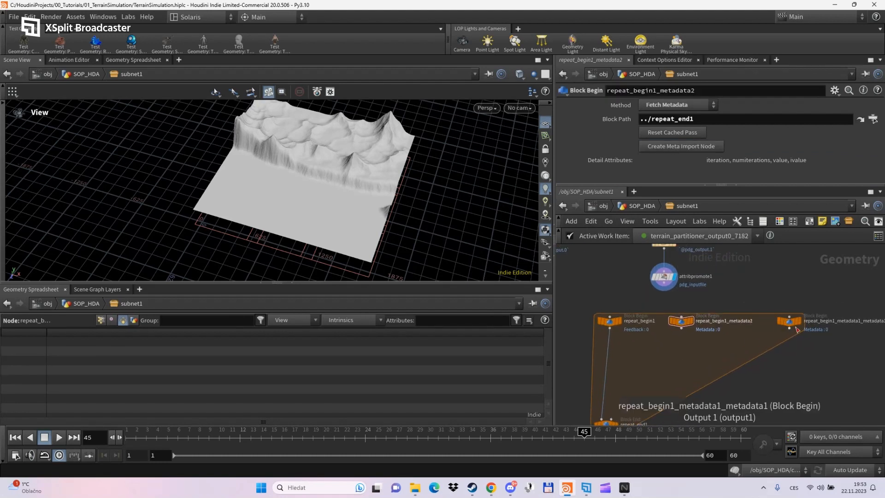
- Switch repeat_begin1_metadata2's Method from Fetch Metadata to Fetch Input
click(681, 321)
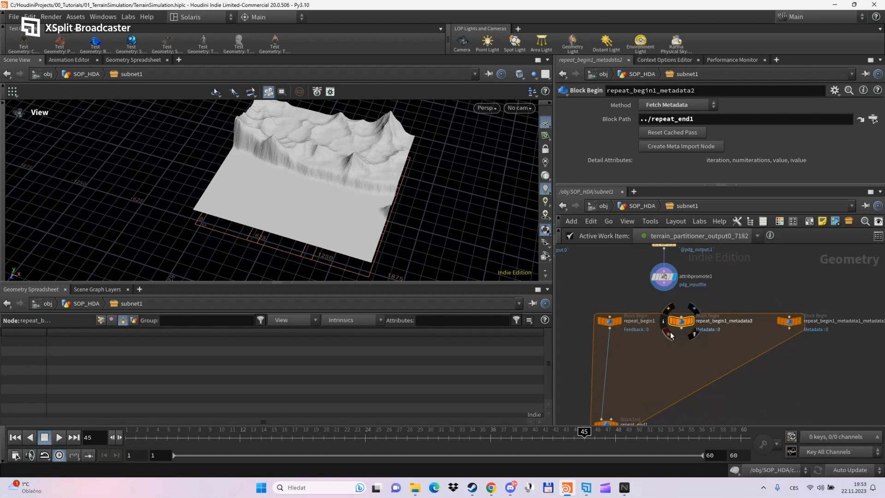
click(666, 105)
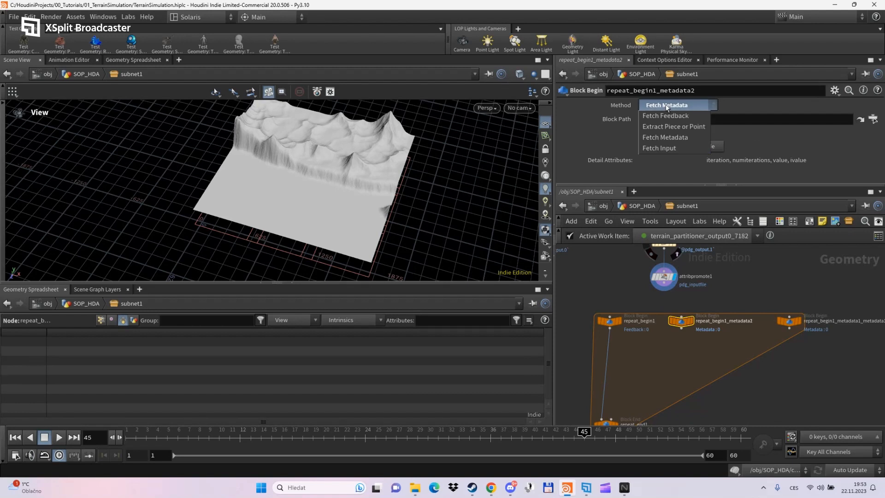
click(662, 147)
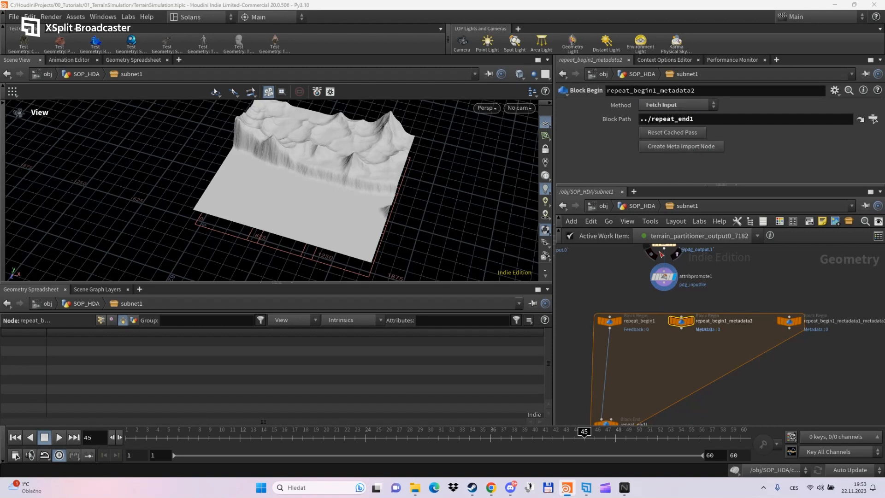
middle_drag(612, 296, 676, 310)
scroll(674, 310, down, 2)
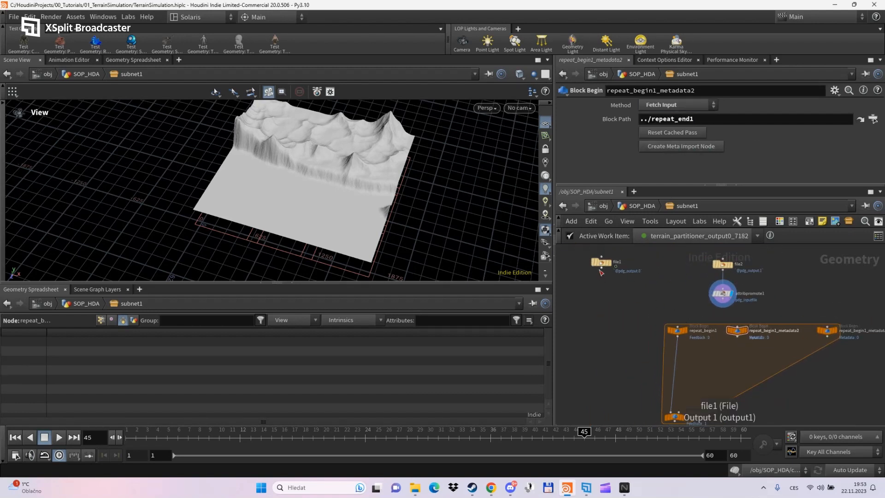
- Wire file1 into repeat_begin1, with file1 above the loop and repeat_end1 beneath
drag(601, 269, 634, 332)
click(677, 325)
middle_drag(664, 343, 663, 309)
drag(678, 386, 641, 397)
middle_drag(665, 332, 665, 358)
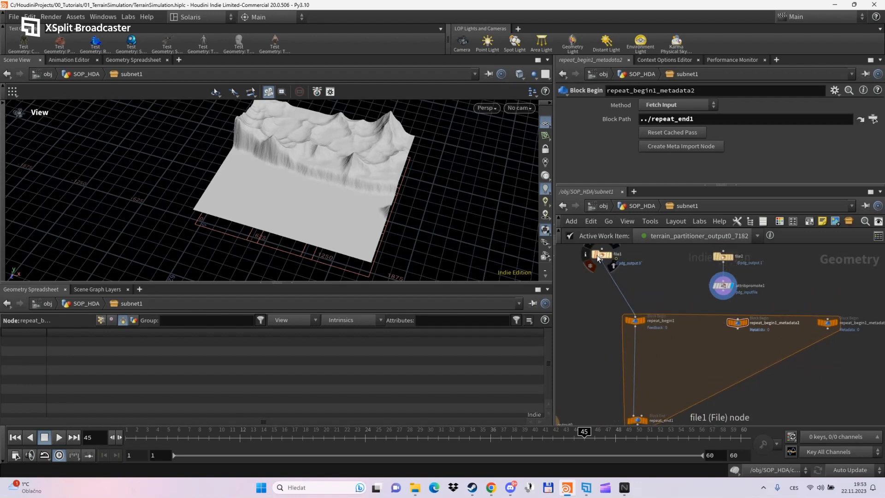
drag(600, 259, 633, 270)
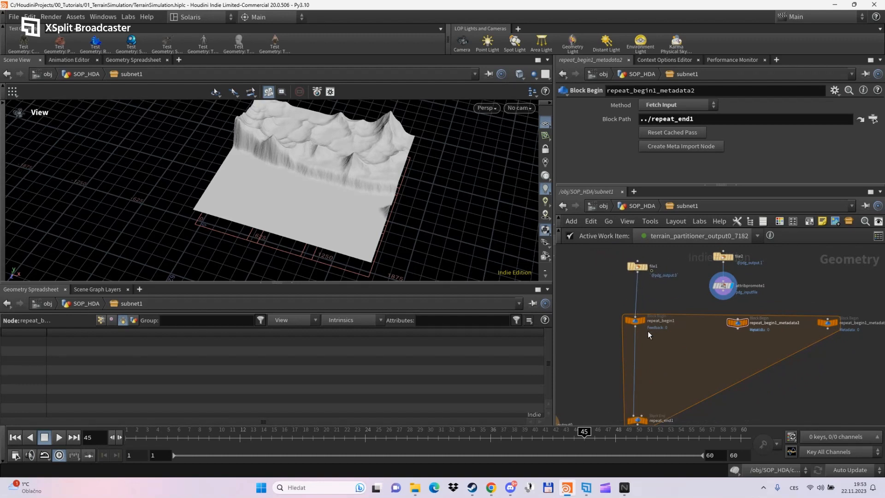
scroll(647, 331, up, 4)
scroll(638, 318, down, 3)
mouse_move(653, 337)
middle_down()
mouse_move(649, 298)
mouse_move(653, 325)
middle_up()
scroll(647, 297, down, 3)
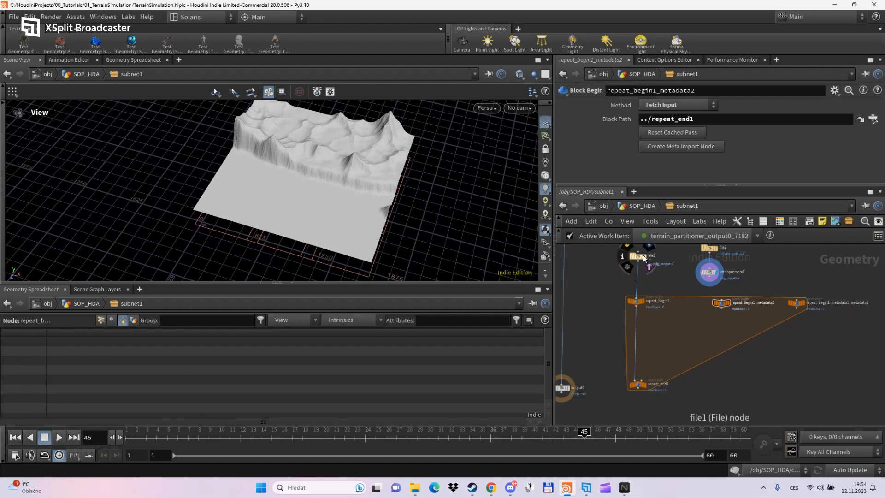
- Display file1's geometry and rearrange file2 and attribpromote1
click(644, 255)
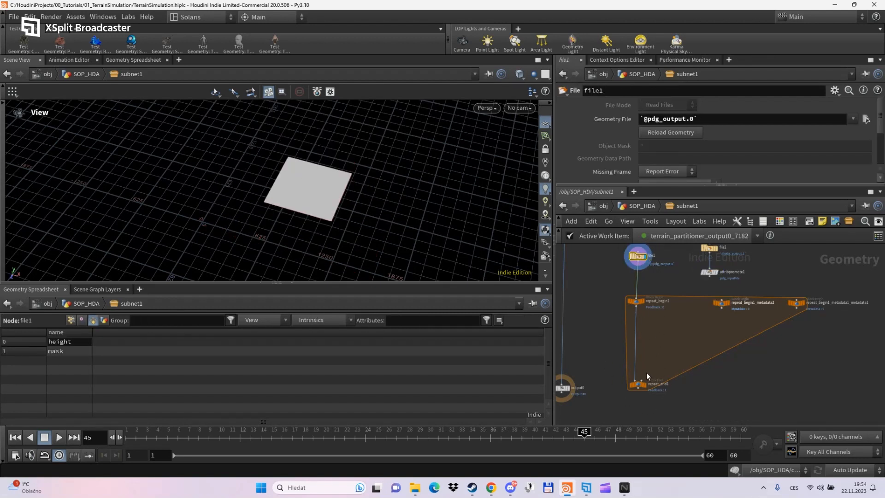
scroll(640, 342, up, 1)
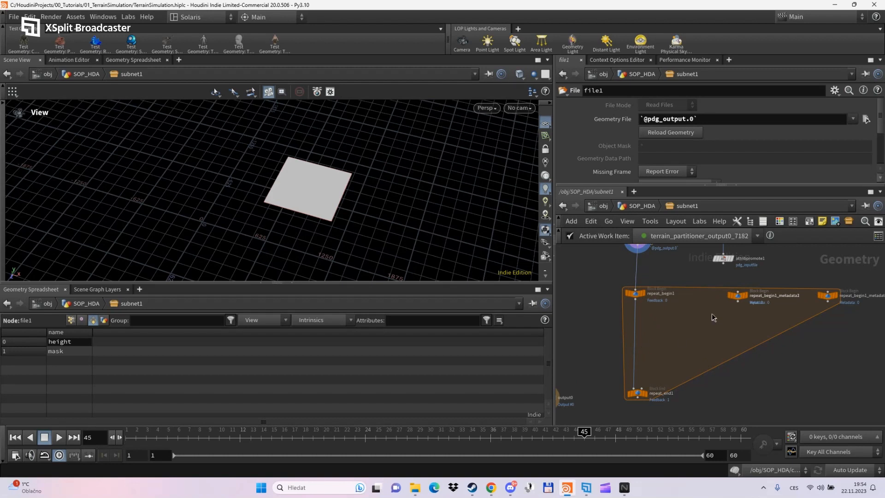
middle_drag(711, 313, 662, 357)
scroll(695, 275, up, 1)
drag(668, 273, 614, 351)
scroll(701, 350, up, 3)
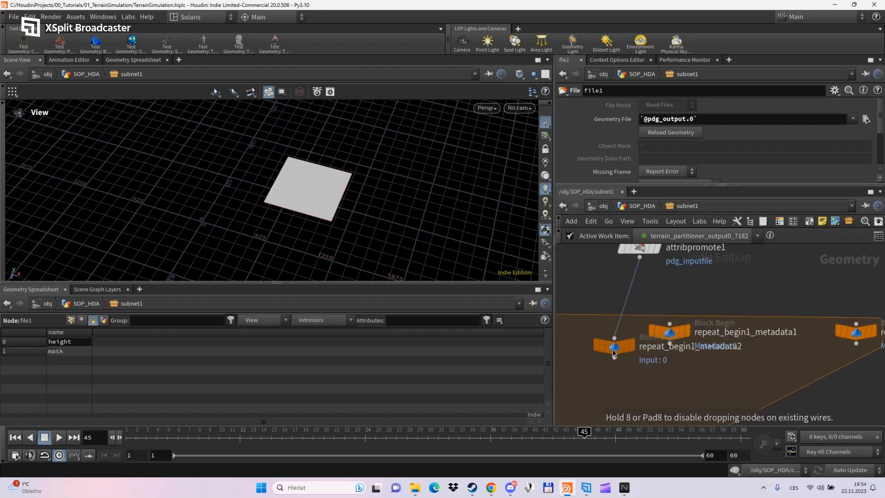
- Delete repeat_begin1_metadata1 and place repeat_begin1_metadata2 beneath attribpromote1
click(672, 335)
key(Delete)
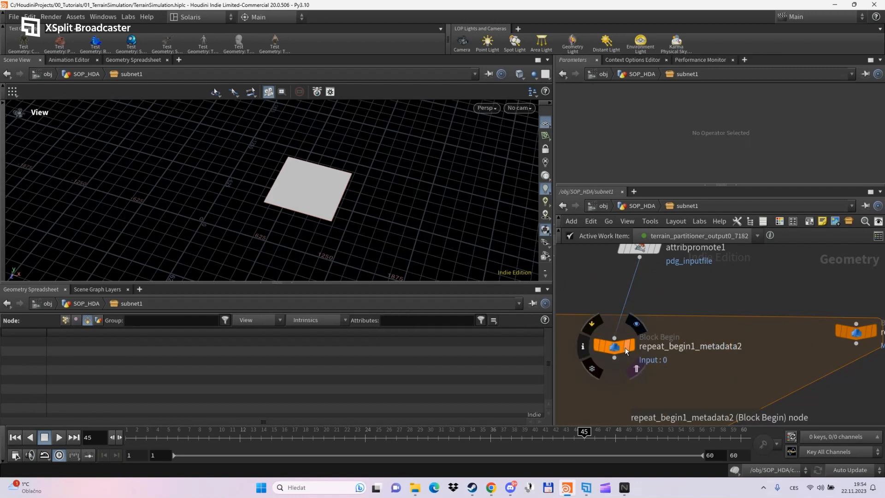
drag(626, 351, 647, 343)
scroll(699, 360, up, 2)
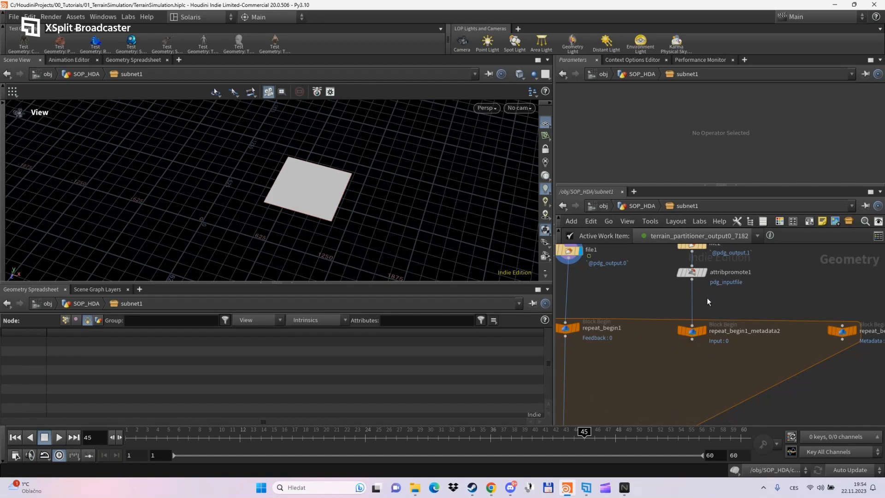
- Add primitivewrangle1 under repeat_begin1_metadata2, wire it in, and display its output
click(692, 332)
key(Tab)
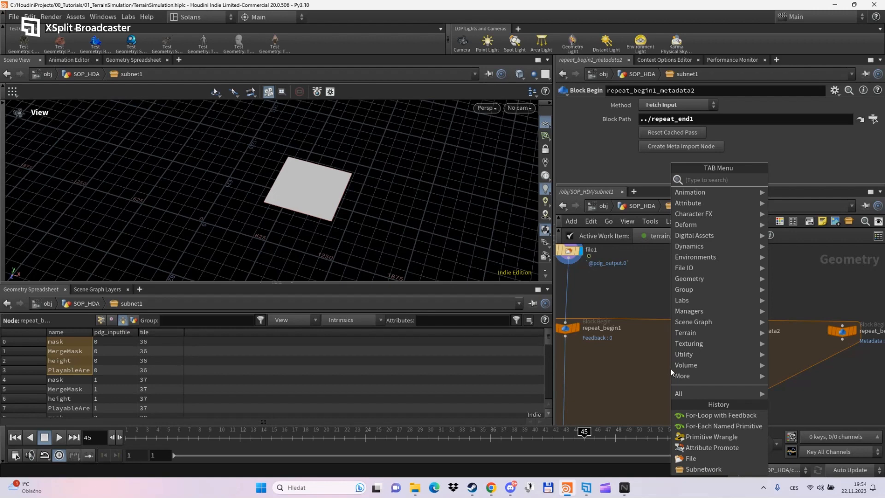
text(primiw)
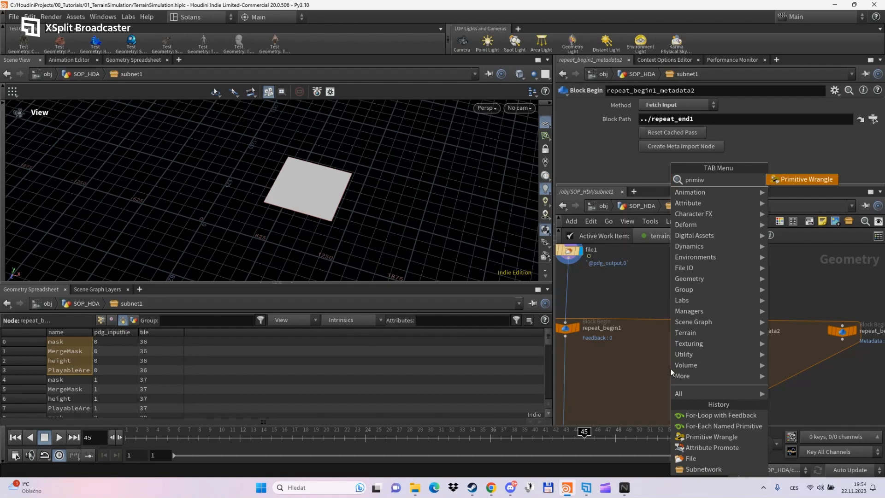
key(Return)
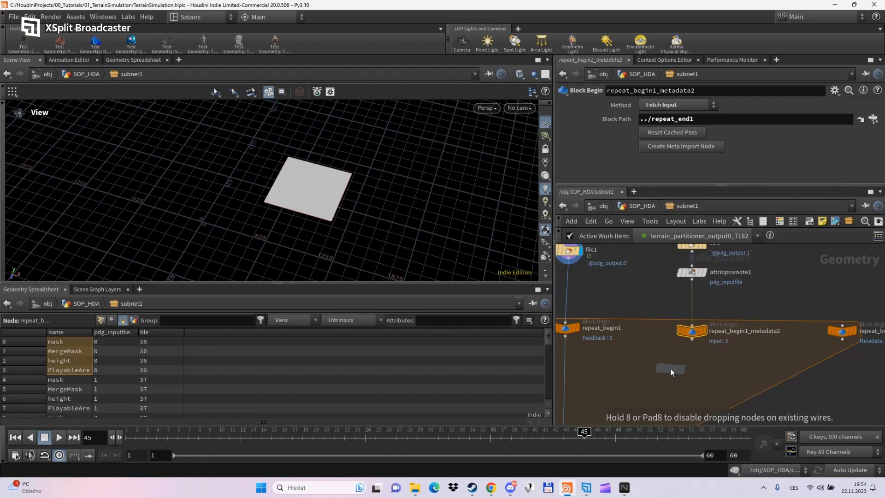
click(689, 368)
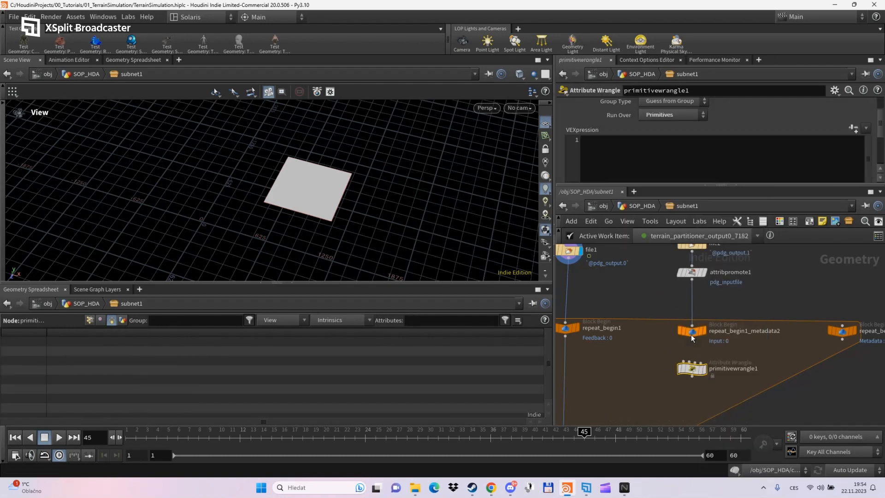
drag(692, 341, 692, 363)
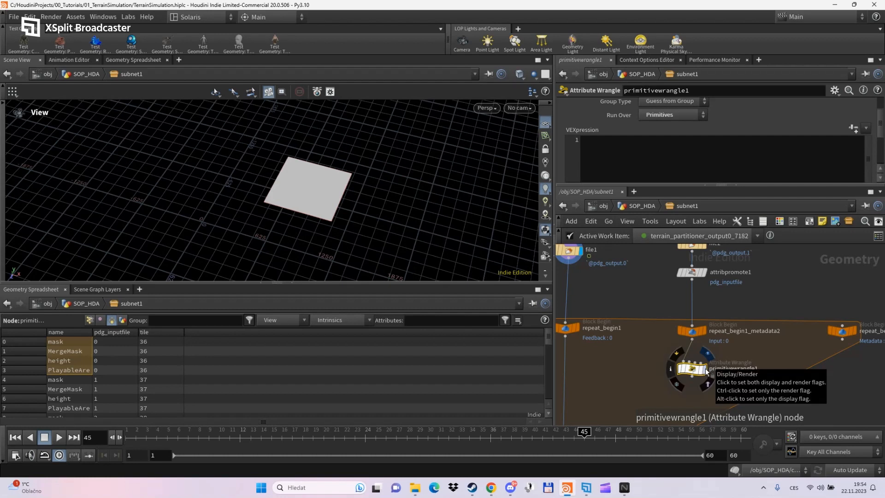
click(706, 371)
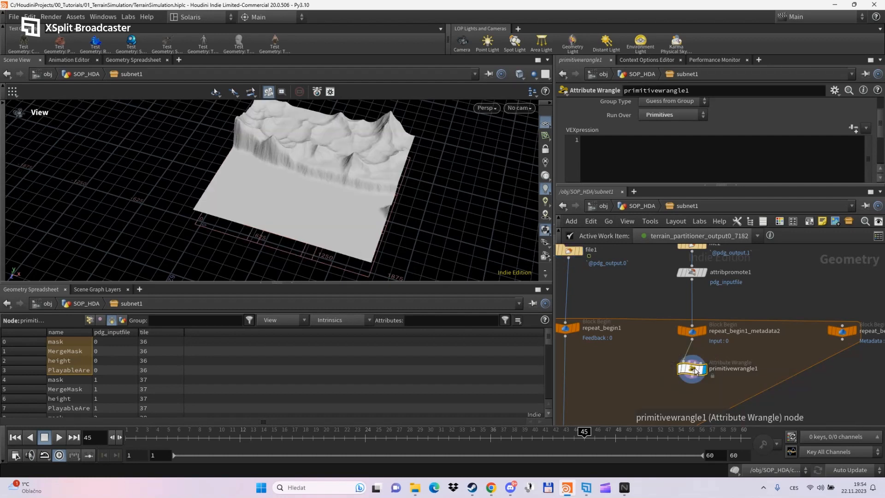
scroll(719, 341, down, 3)
drag(704, 318, 703, 310)
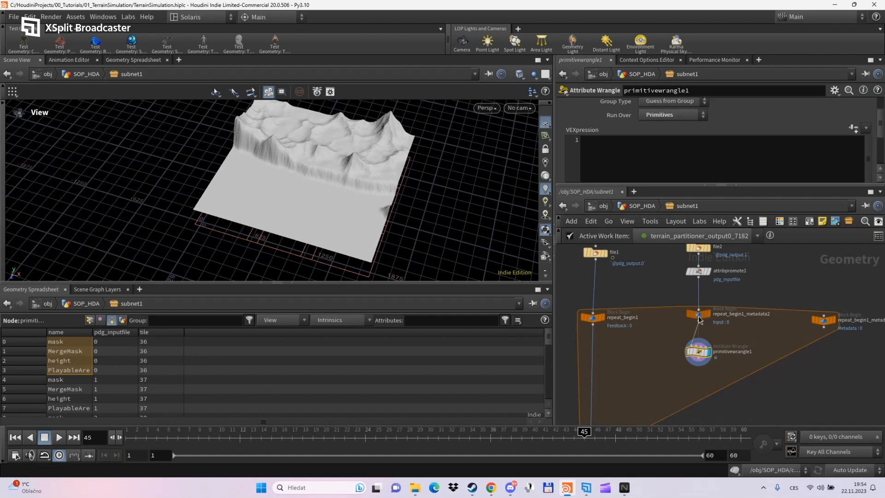
drag(699, 352, 699, 345)
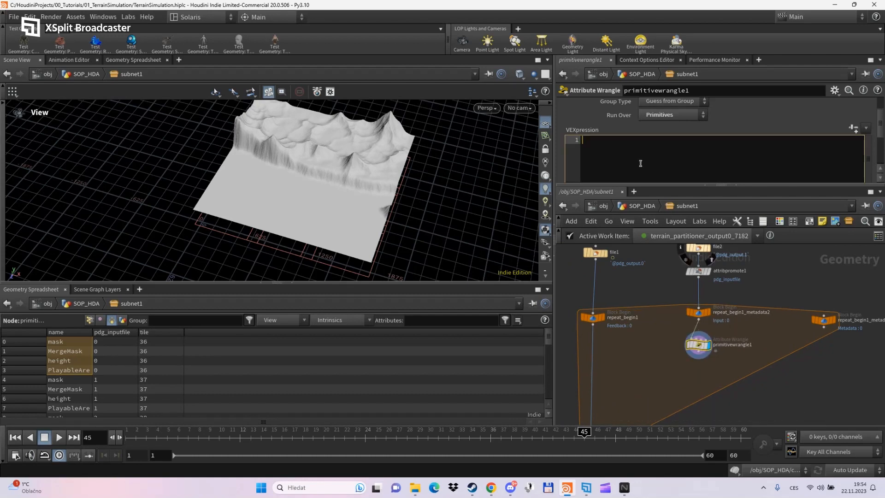
- Wire the iteration metadata into primitivewrangle1's second input
drag(642, 184, 633, 293)
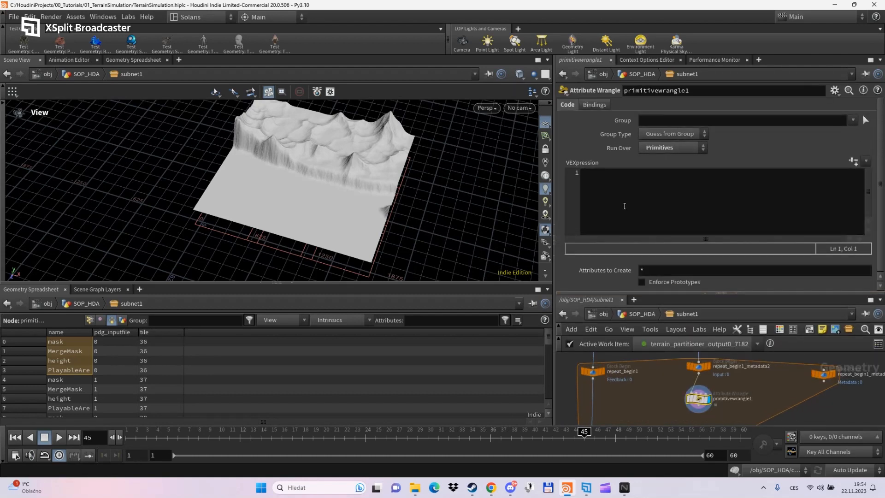
click(686, 189)
drag(823, 381, 698, 393)
click(712, 203)
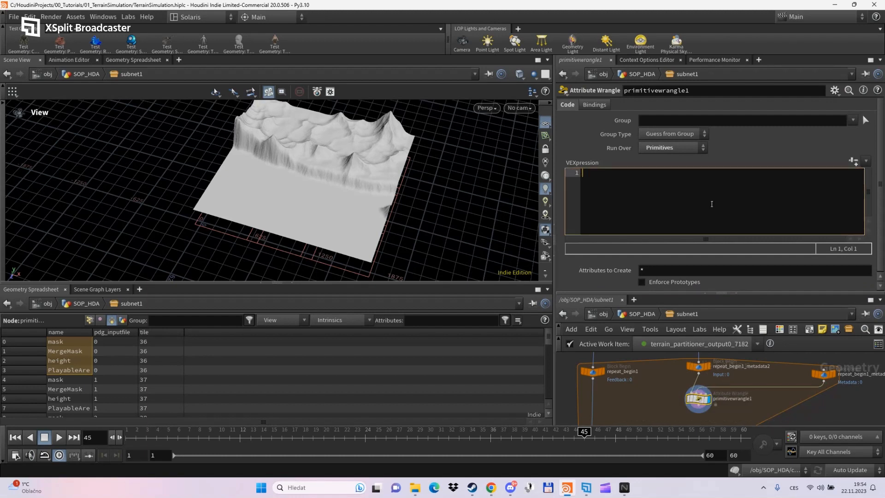
- Write int currIter = detail(1,"iteration",0); followed by an empty if block
text(int current)
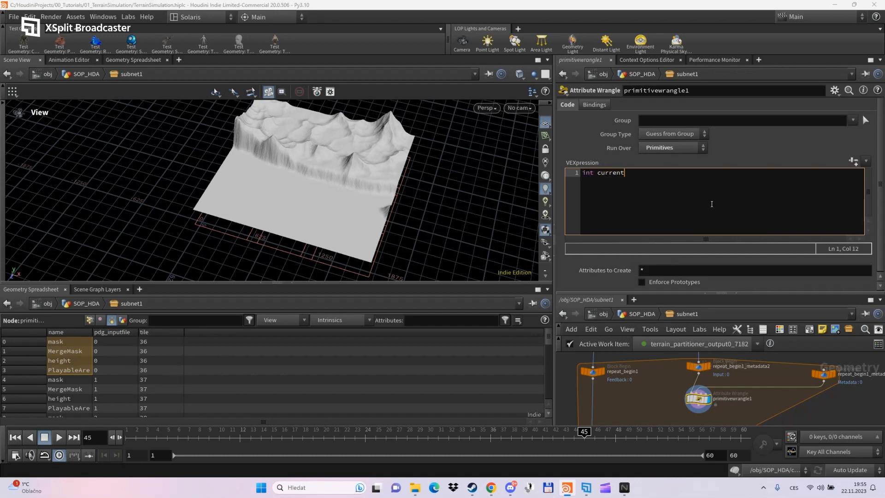
key(BackSpace)
key(BackSpace)
key(BackSpace)
text(Iter = detail)
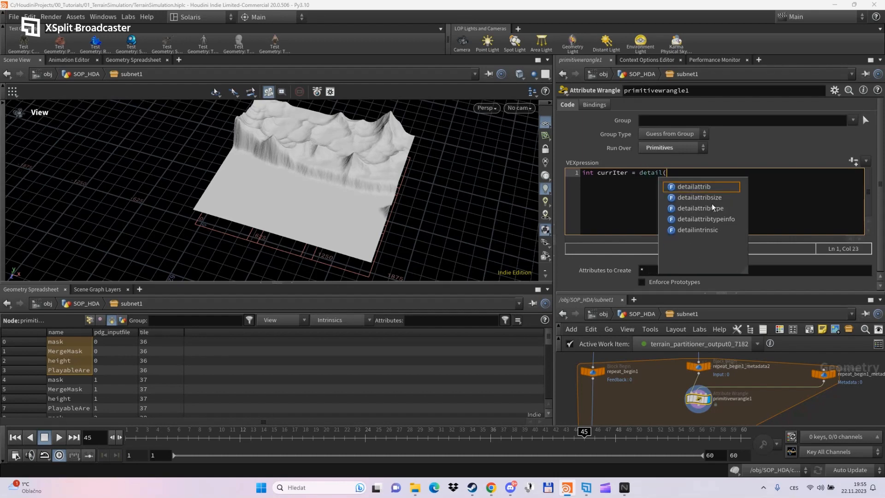
text((1,)
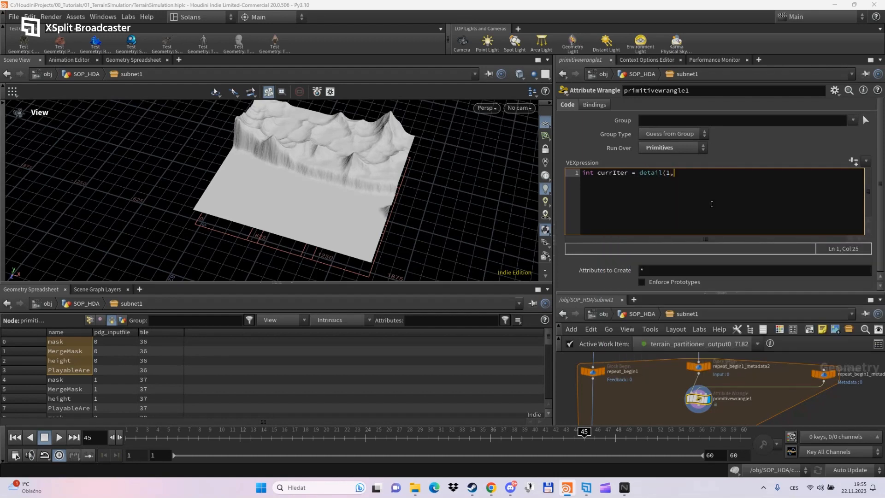
text("iteration",0);)
key(Return)
key(Return)
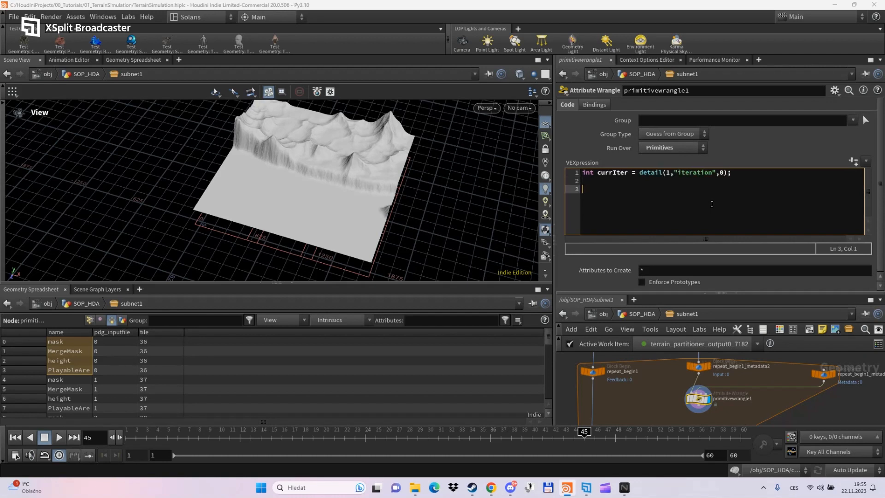
text(if())
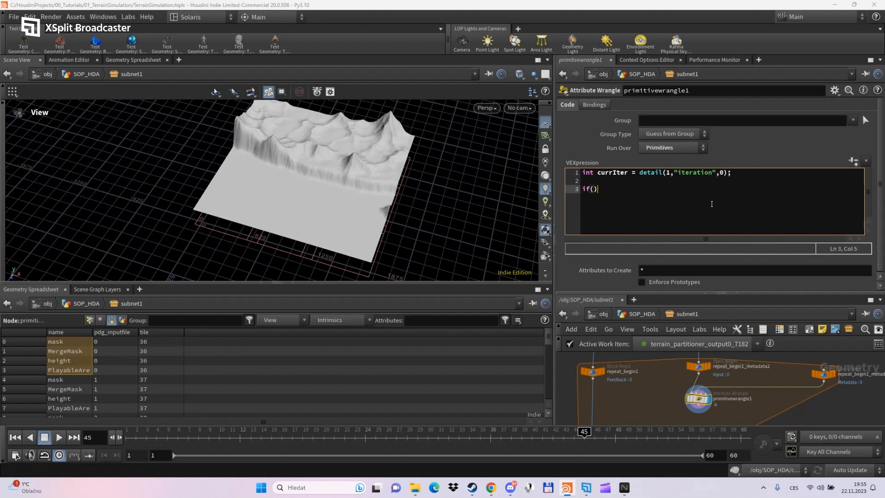
key(Return)
text({)
key(Return)
key(Up)
key(Up)
text(@pdg_inputfile !=)
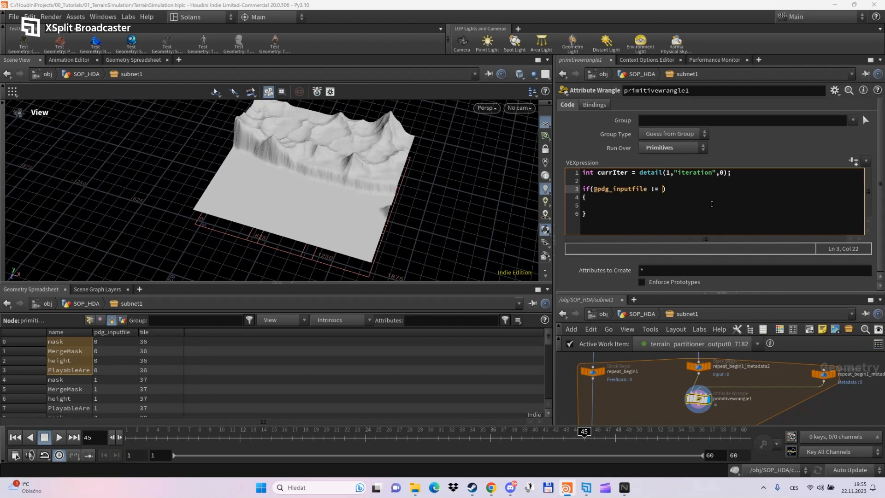
text(currI)
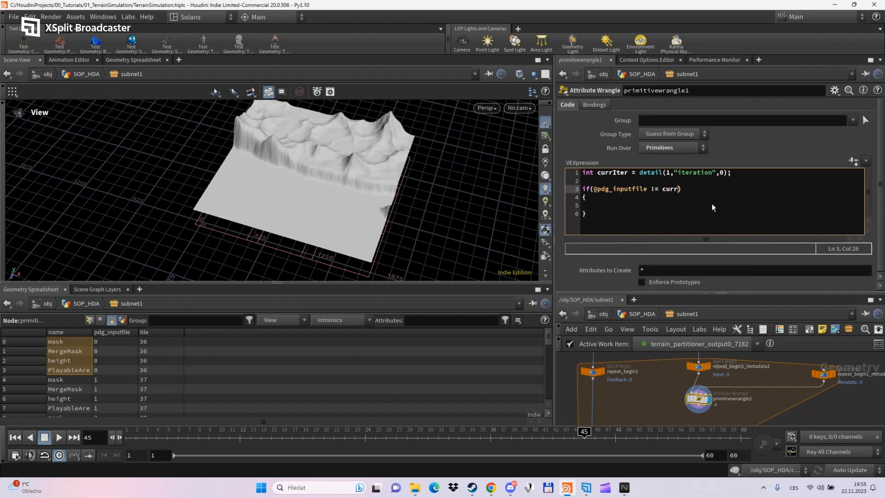
text(ter)
key(Right)
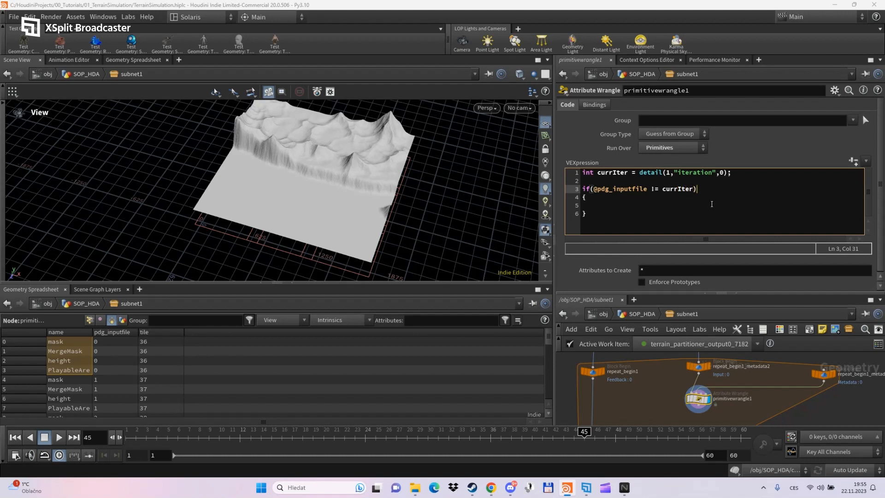
key(Down)
key(Down)
key(Tab)
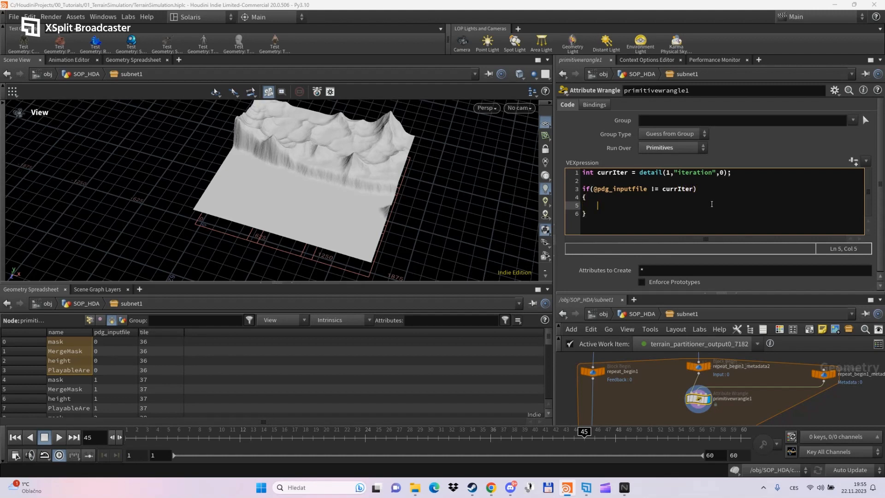
text(removep)
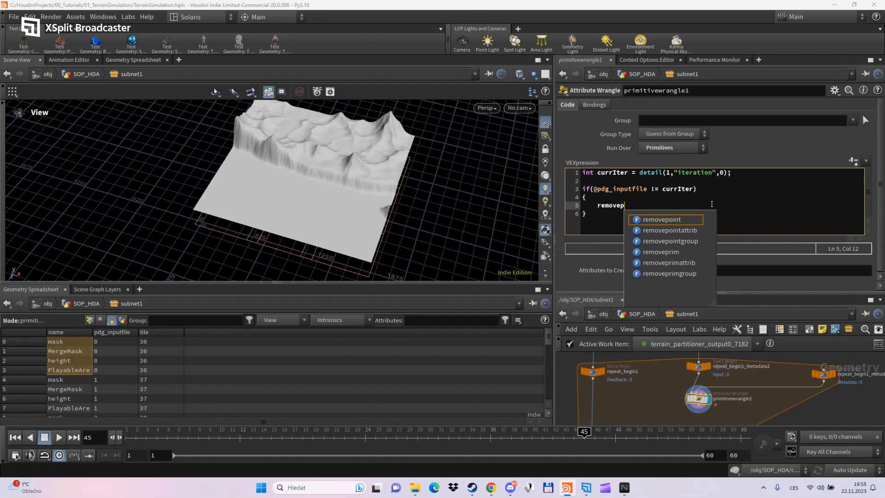
key(Down)
key(Down)
key(Down)
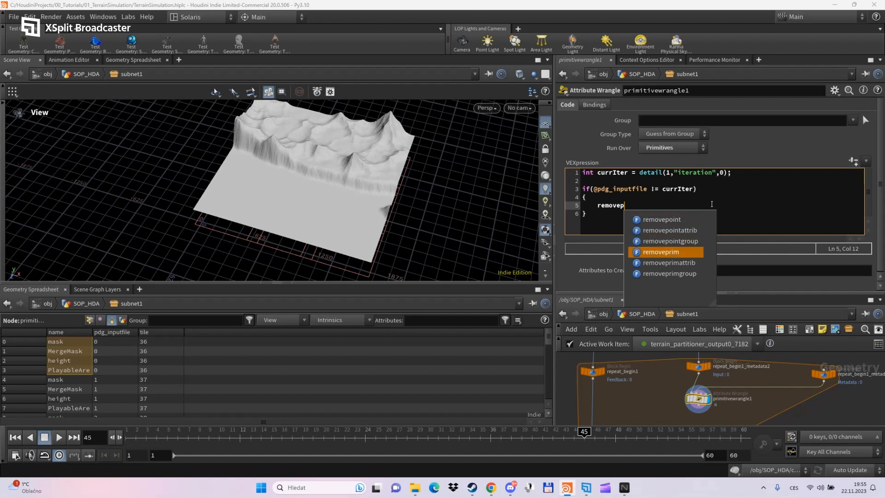
key(Return)
text(()
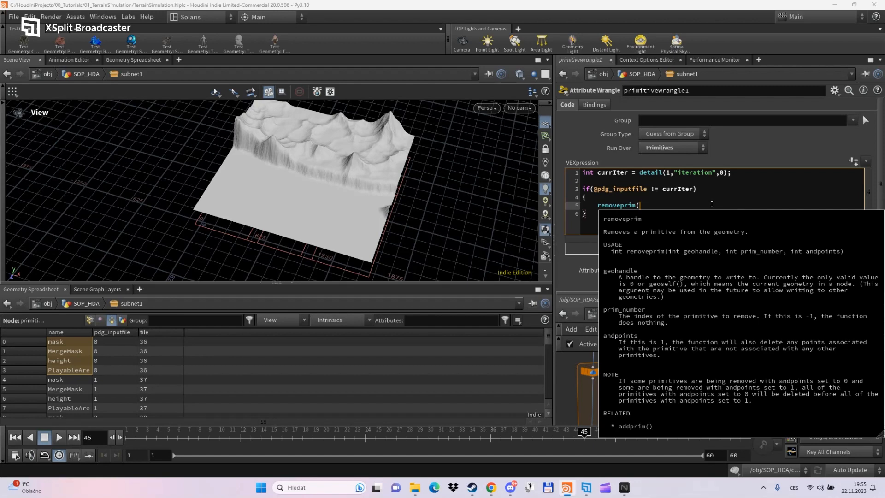
text(0,)
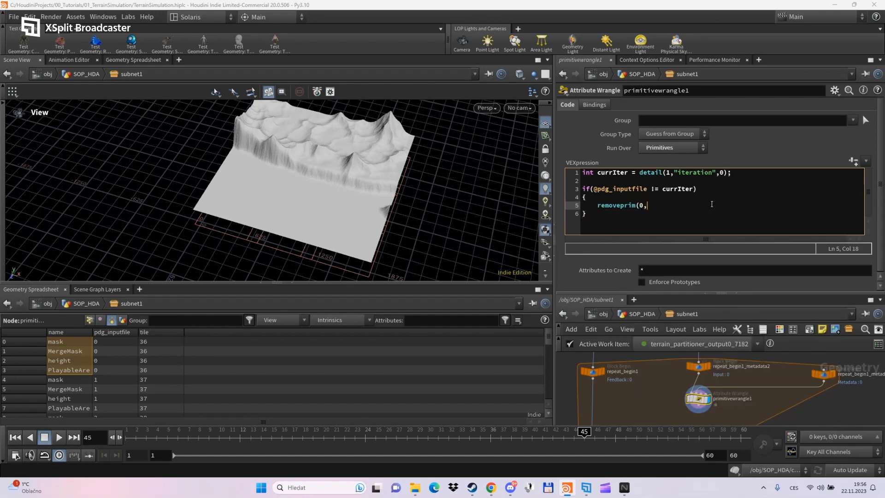
text(@primnum,0);)
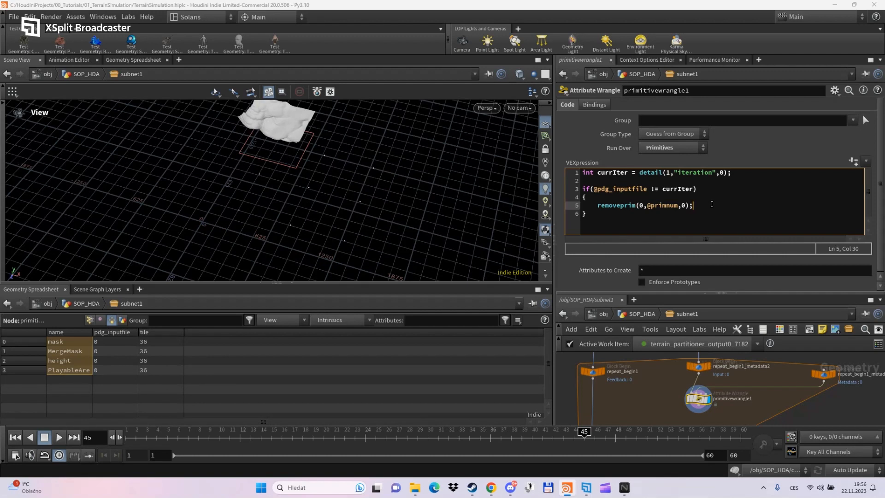
click(685, 206)
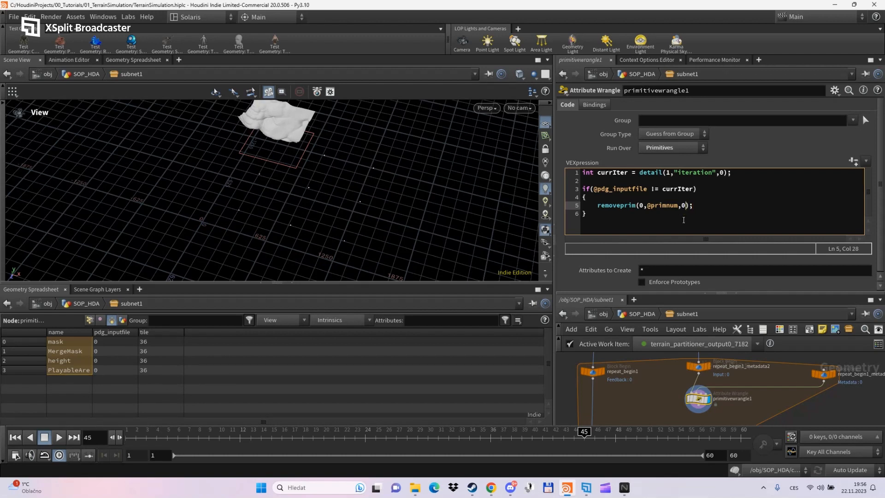
key(BackSpace)
text(1)
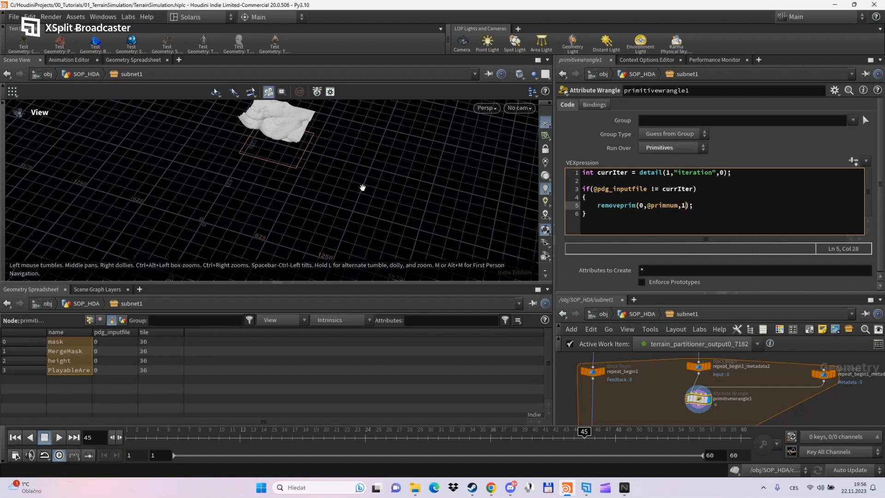
drag(316, 184, 288, 193)
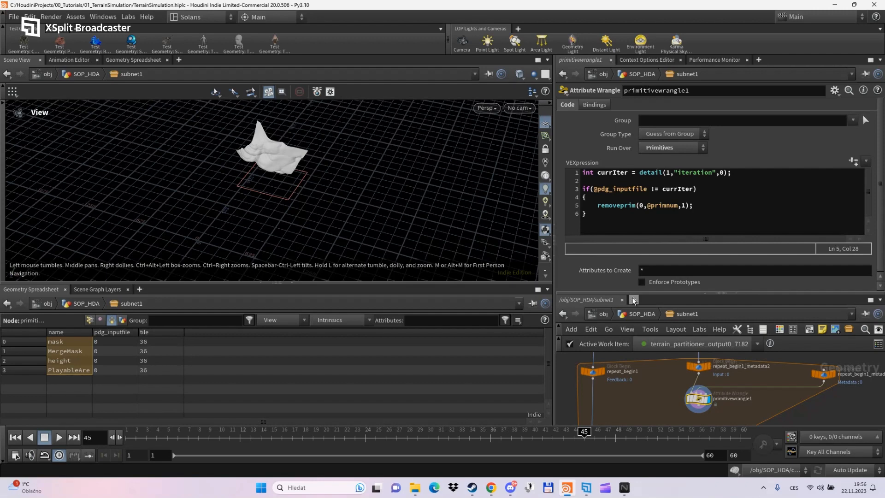
drag(635, 294, 634, 231)
middle_drag(657, 360, 670, 298)
- Add a spare input to repeat_end1 pointing at attribpromote1
click(609, 398)
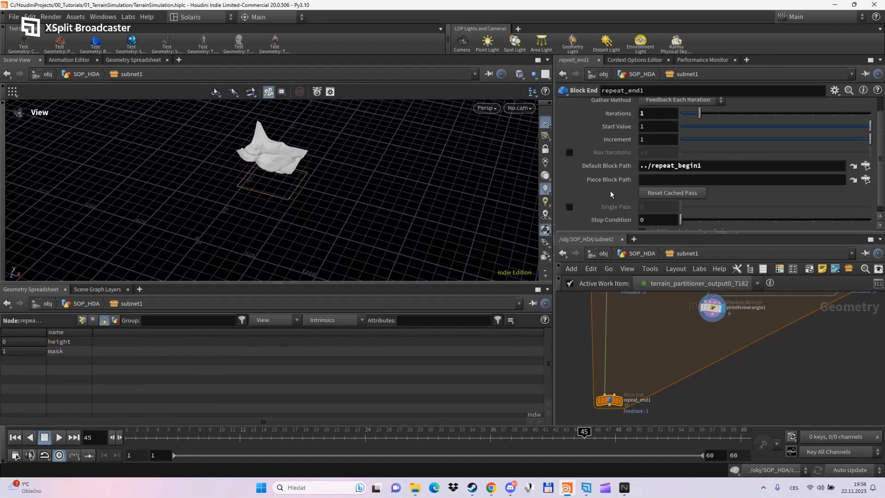
middle_drag(656, 347, 647, 417)
scroll(646, 414, down, 4)
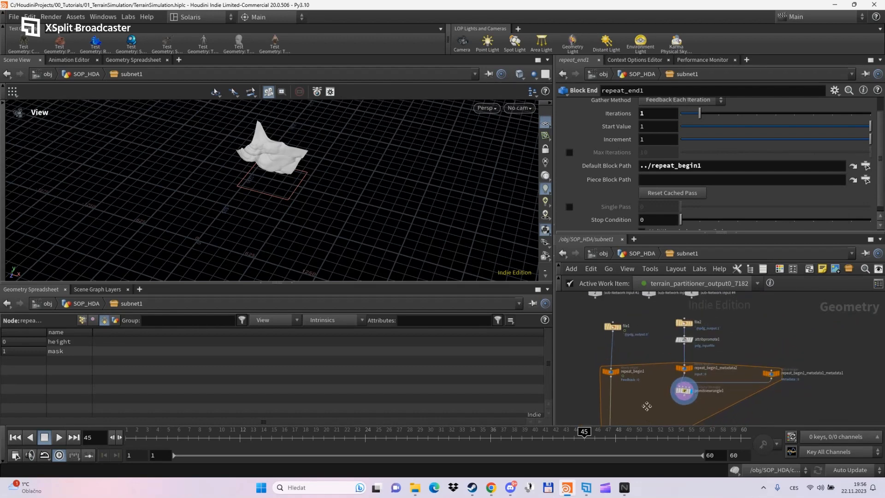
drag(682, 236, 682, 299)
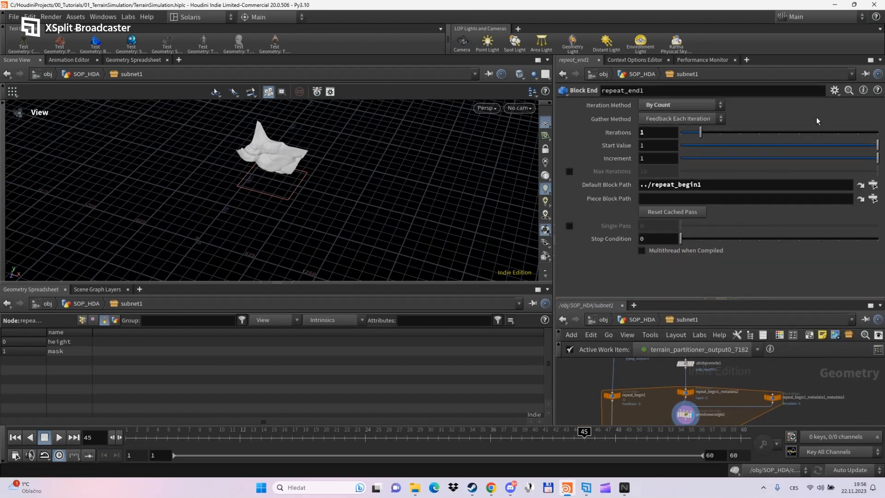
click(834, 90)
click(746, 185)
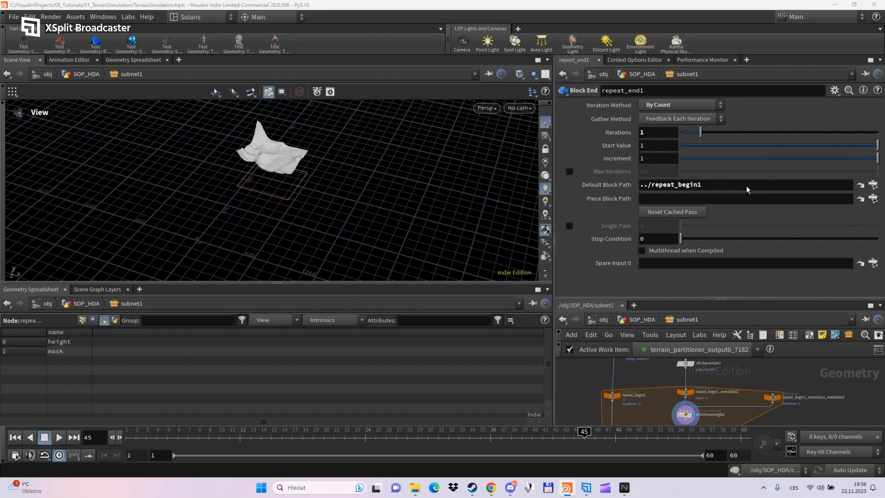
scroll(700, 377, up, 1)
middle_drag(700, 376, 683, 421)
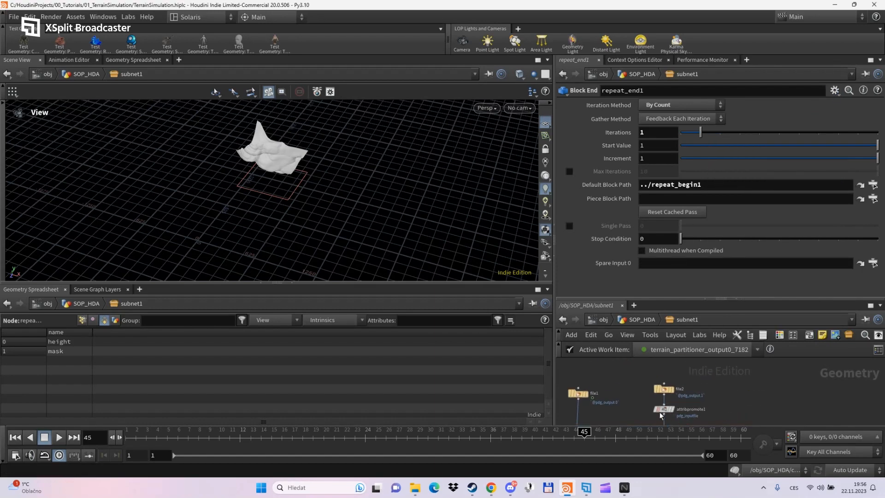
drag(665, 410, 666, 264)
middle_drag(747, 394, 778, 236)
- Set repeat_end1's Iterations to detail(-1,"MaxTiles",0)+1
drag(650, 133, 632, 136)
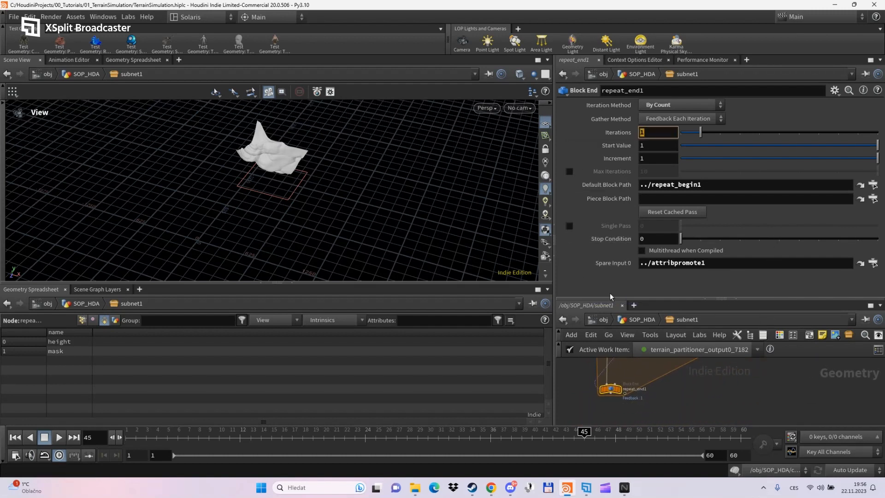
text(detail)
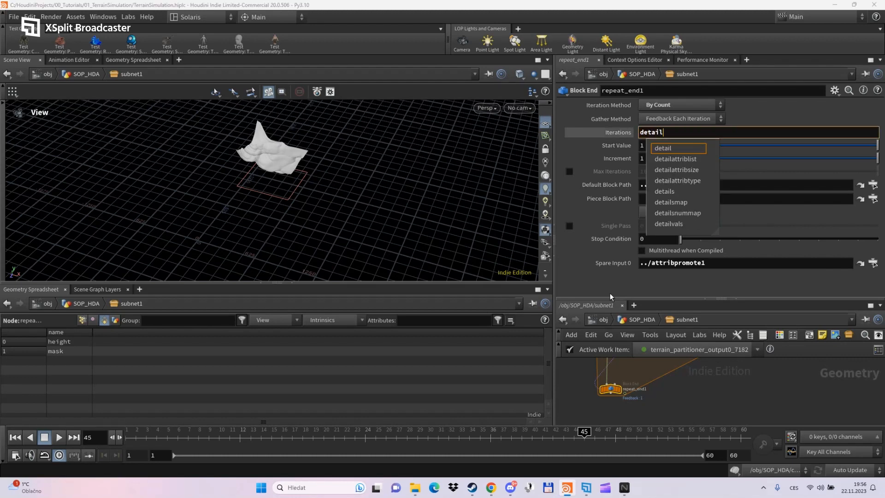
text((-1,)
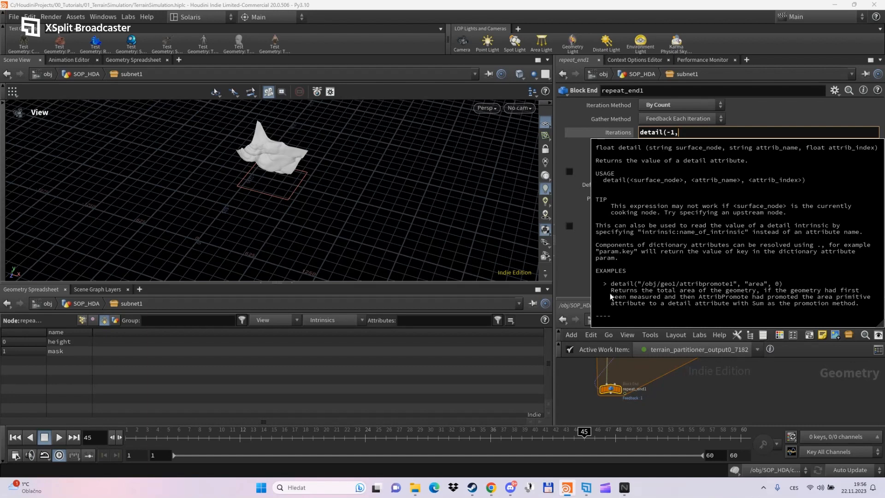
middle_drag(729, 377, 720, 477)
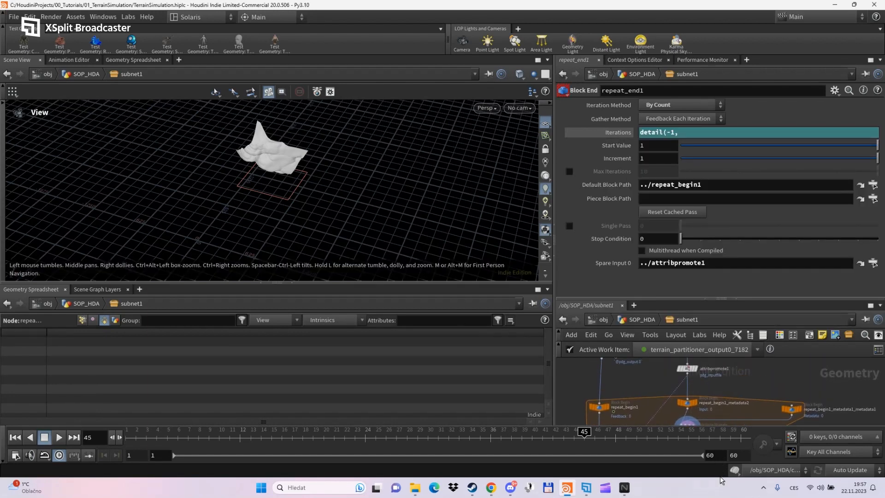
click(685, 368)
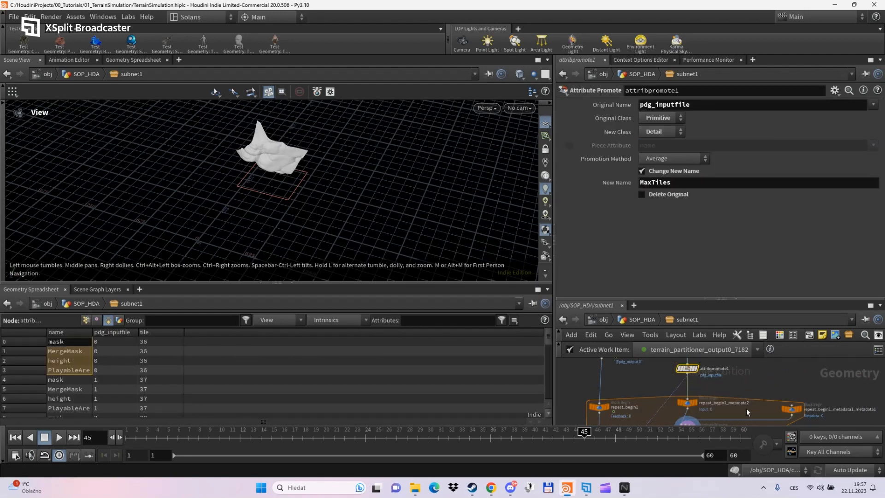
middle_drag(736, 392, 756, 271)
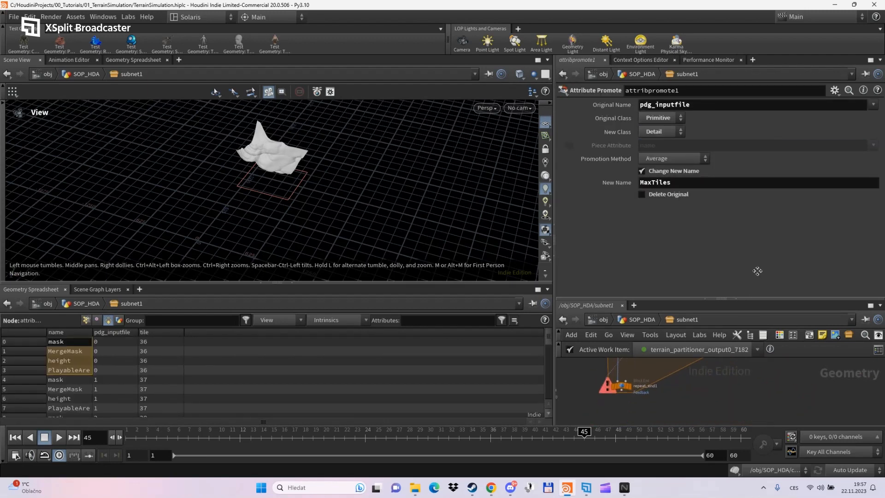
click(621, 386)
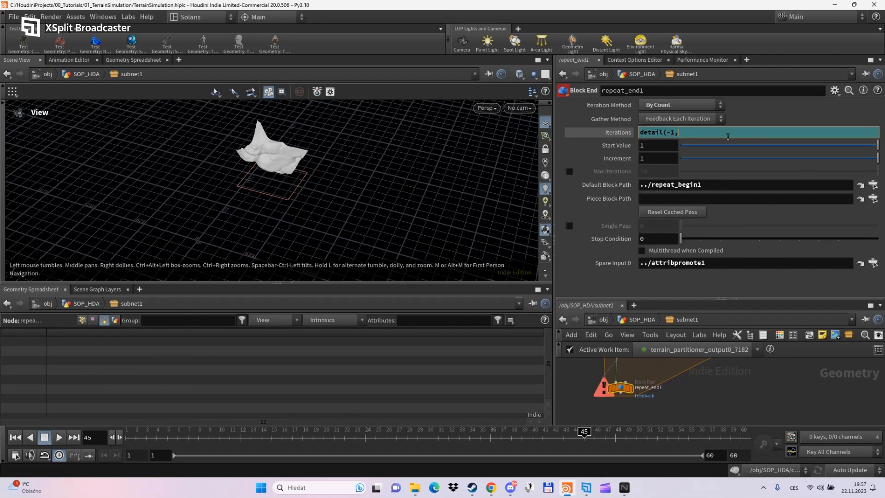
text(")
text(MaxTiles)
text(")
text(,)
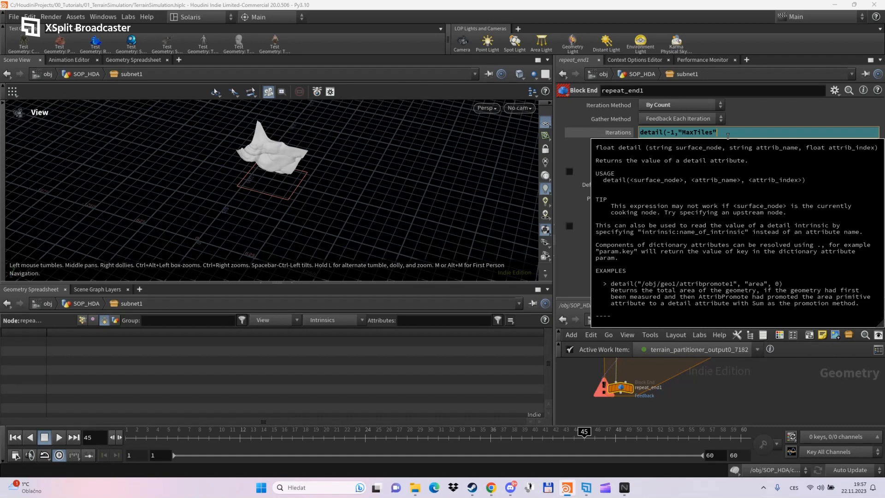
text(0))
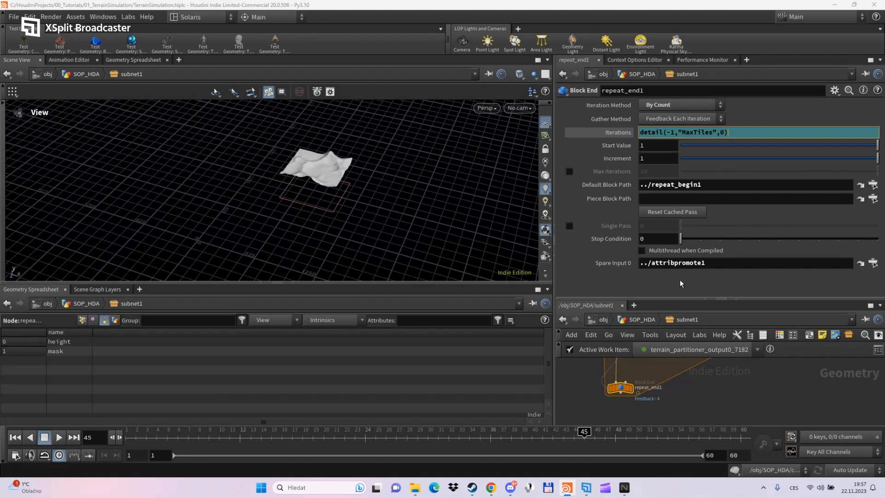
text(+1)
key(Return)
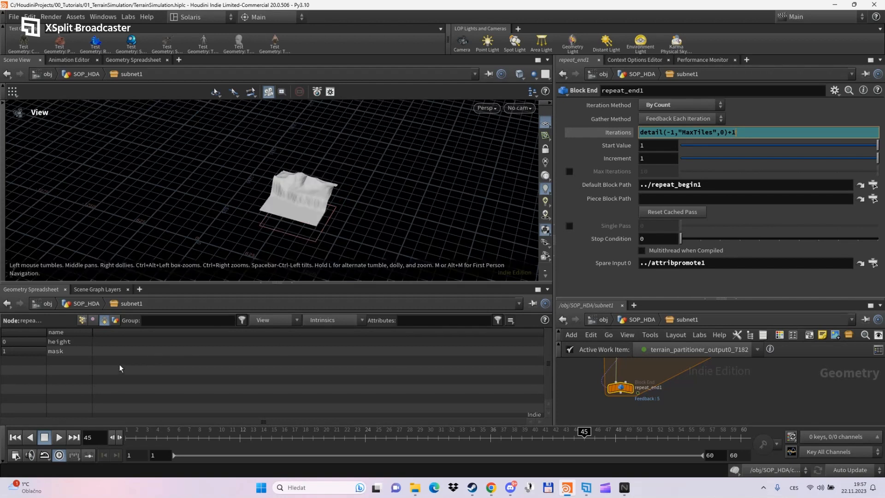
- Enable Single Pass on repeat_end1
drag(613, 299, 613, 247)
middle_drag(676, 378, 666, 405)
scroll(666, 406, down, 3)
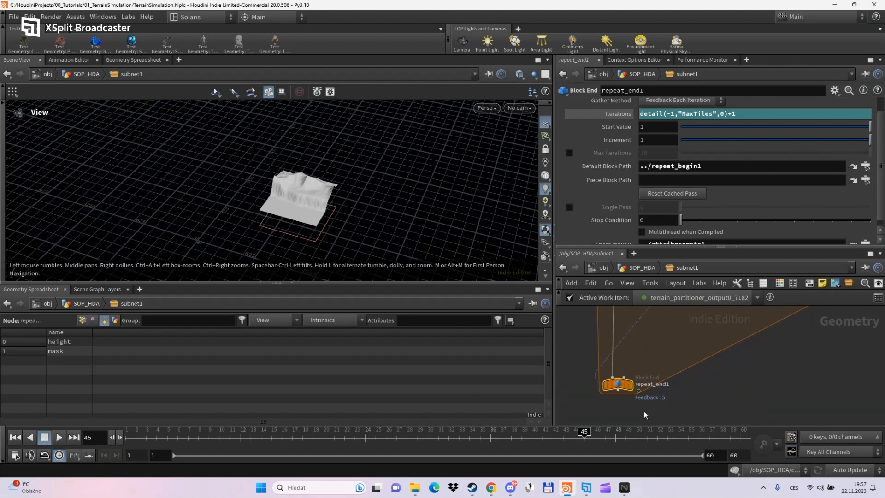
scroll(640, 395, up, 3)
scroll(621, 231, down, 1)
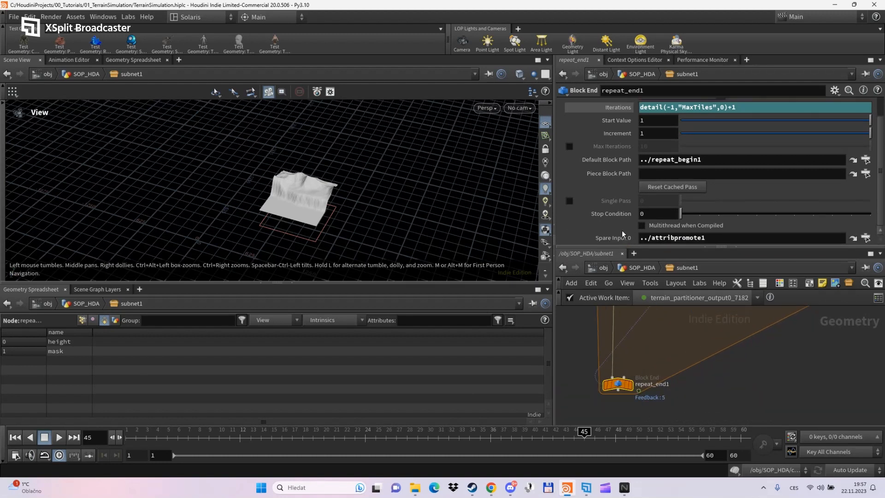
scroll(621, 230, up, 3)
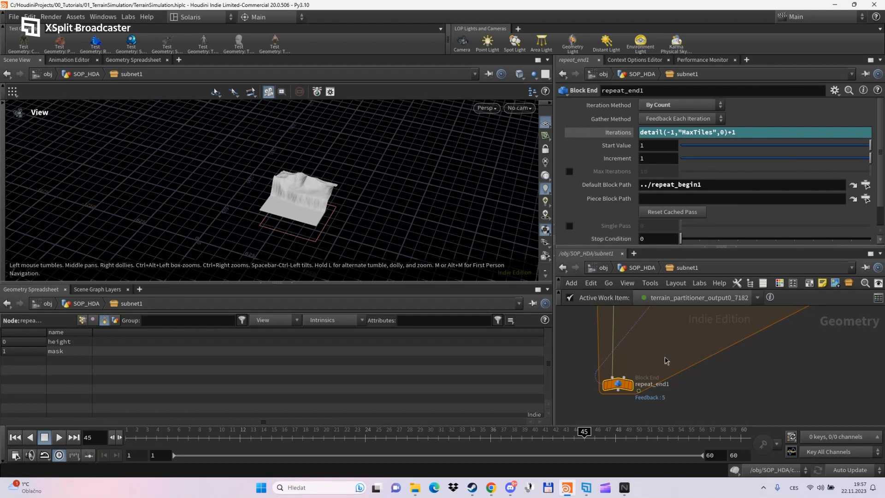
mouse_move(664, 361)
middle_down()
mouse_move(657, 419)
mouse_move(664, 369)
middle_up()
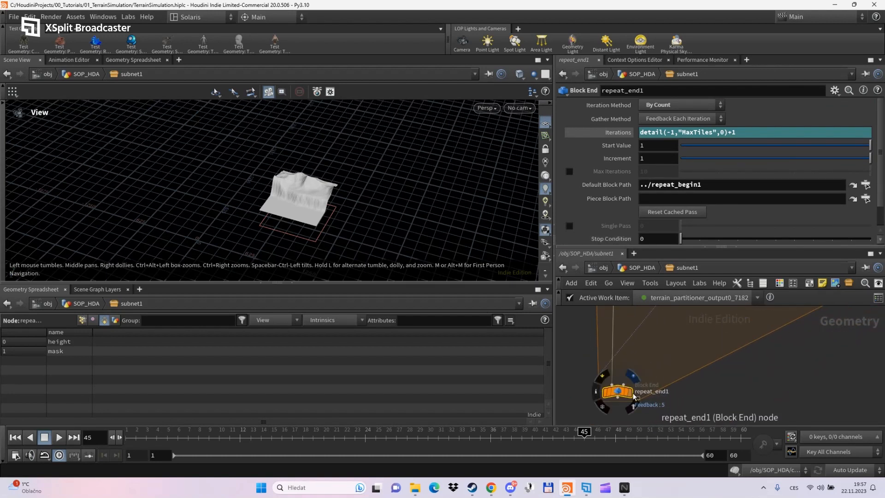
scroll(681, 414, down, 2)
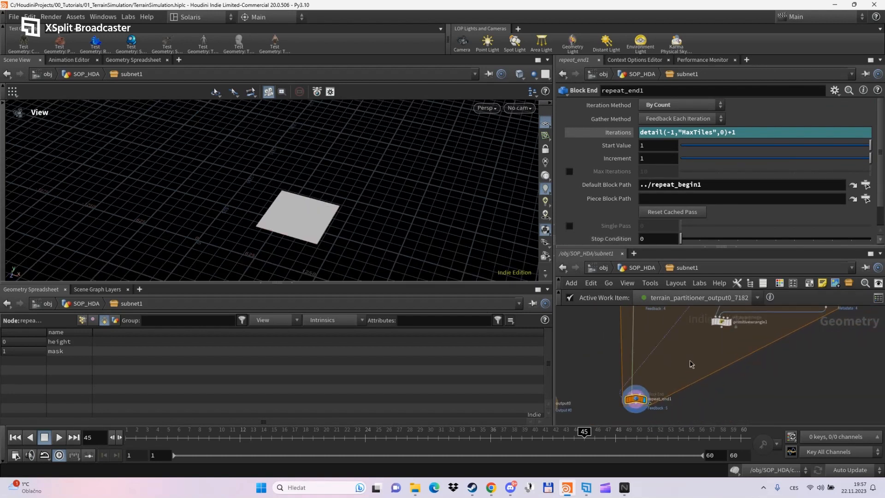
middle_drag(691, 364, 691, 410)
scroll(621, 241, down, 2)
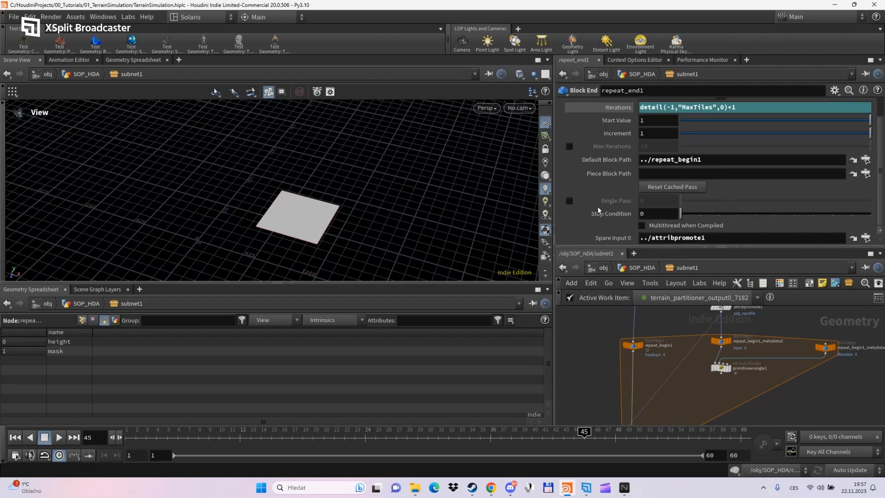
click(569, 201)
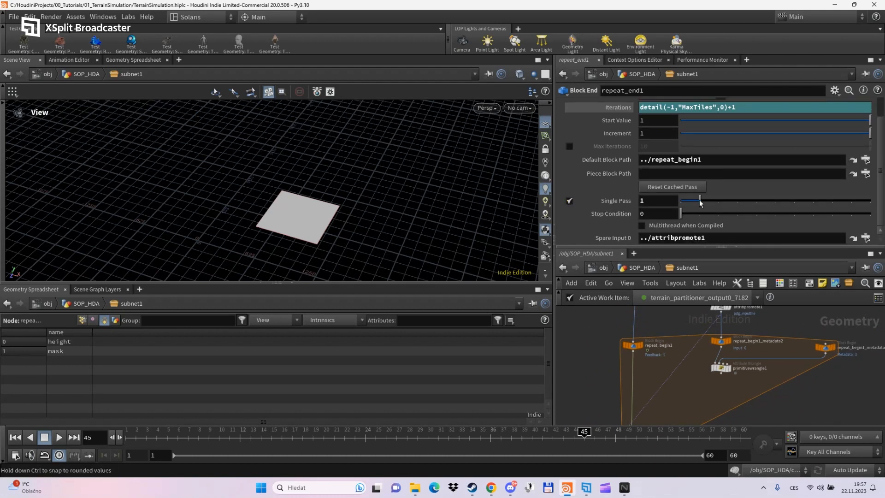
- Preview a later single pass, then return the Single Pass value to 0
scroll(737, 368, up, 2)
click(737, 367)
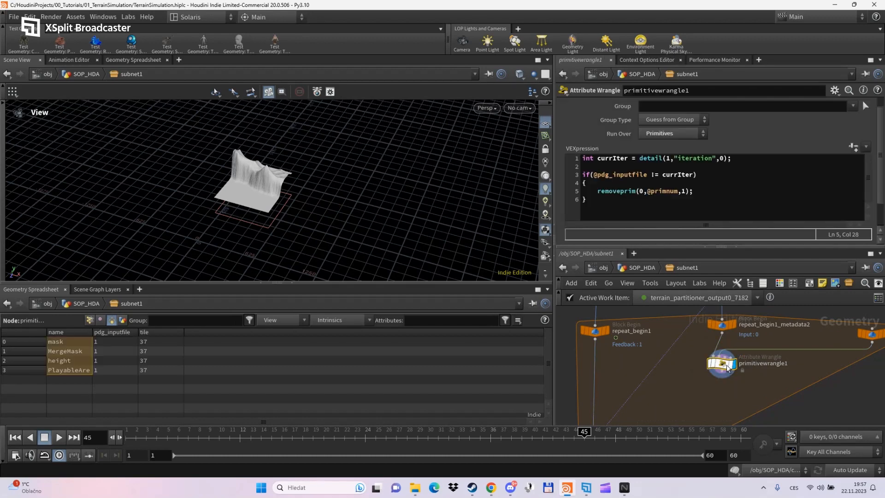
middle_drag(672, 417, 683, 325)
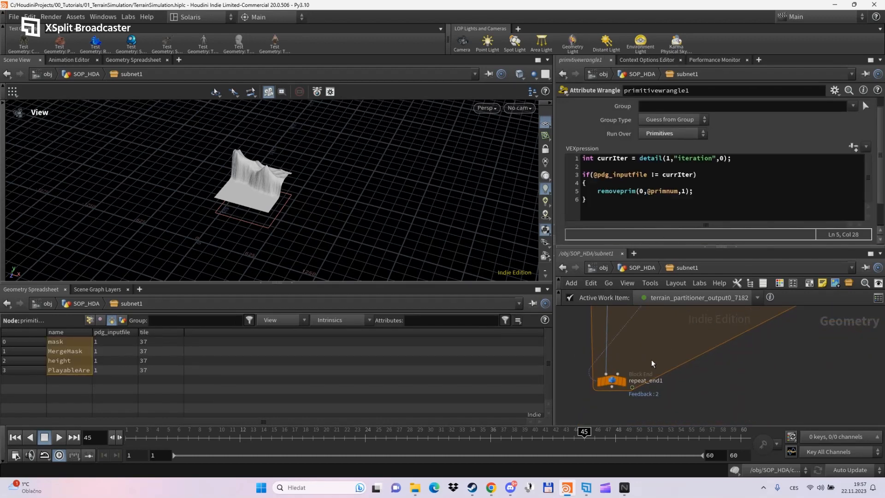
click(617, 381)
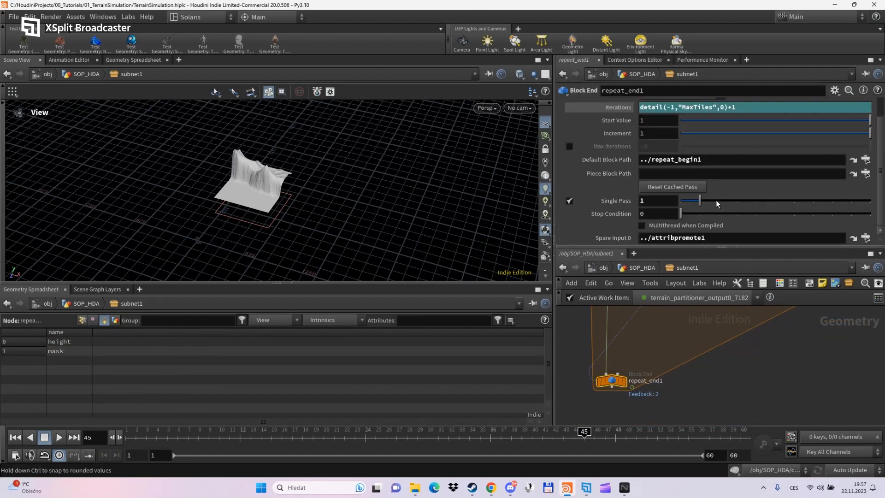
drag(715, 200, 736, 202)
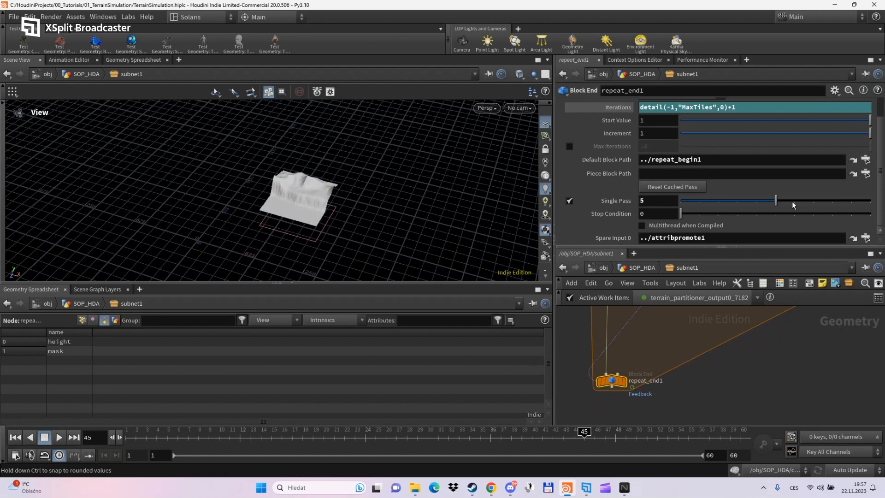
drag(756, 201, 681, 209)
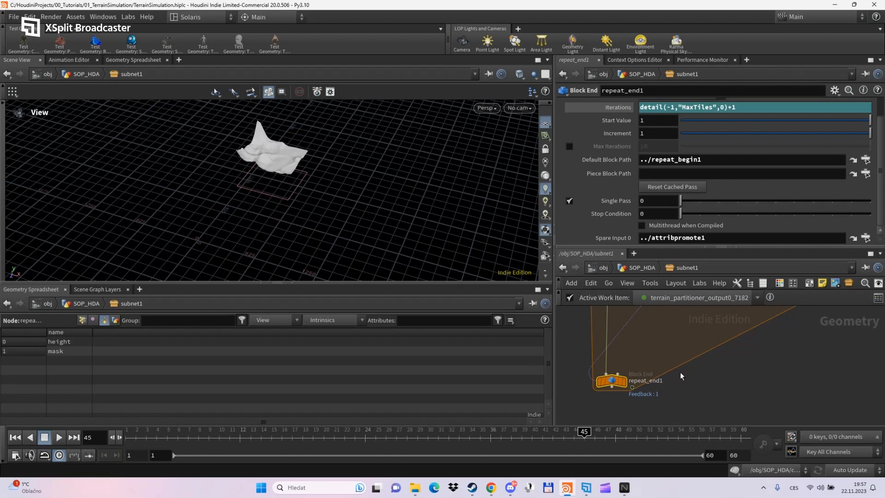
mouse_move(674, 344)
middle_down()
mouse_move(672, 394)
mouse_move(684, 357)
middle_up()
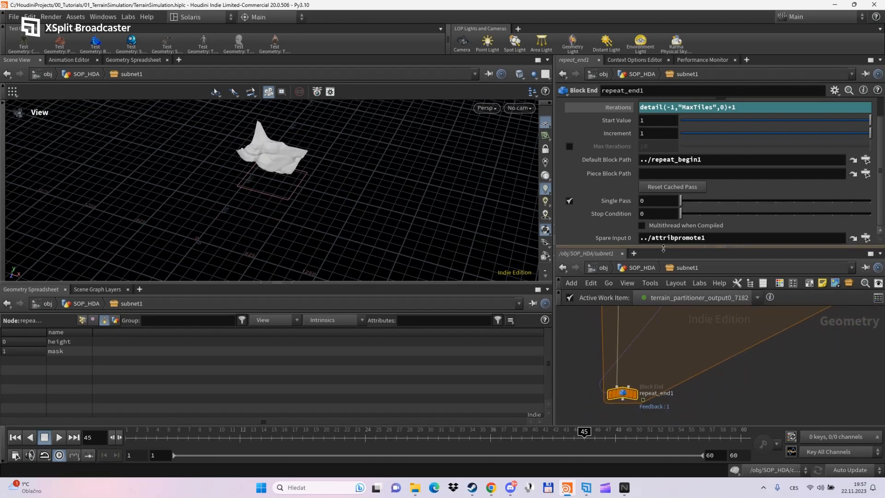
drag(664, 249, 664, 161)
middle_drag(704, 291, 684, 366)
drag(636, 282, 628, 275)
- Add a HeightField Layer node fed by repeat_begin1 and primitivewrangle1
key(Tab)
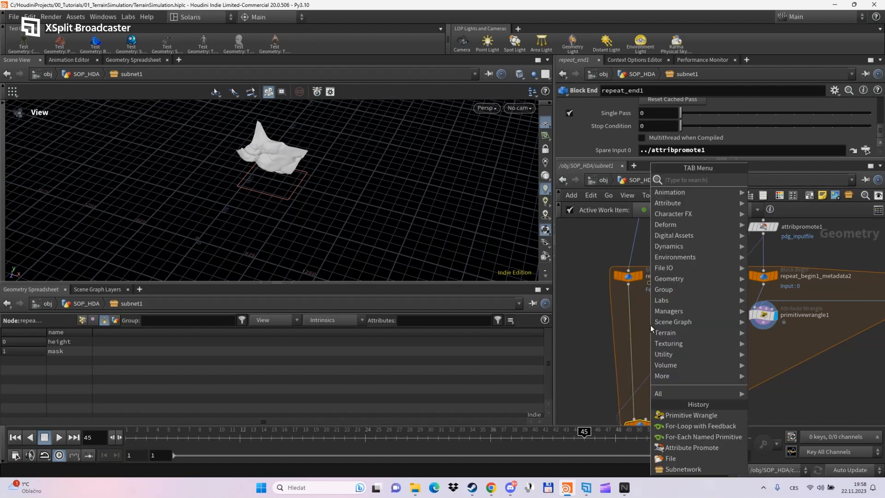
text(hlay)
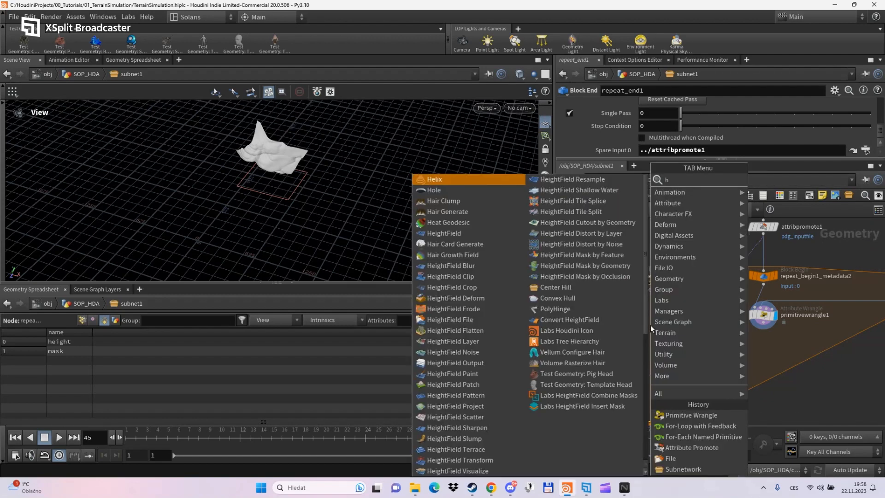
key(Return)
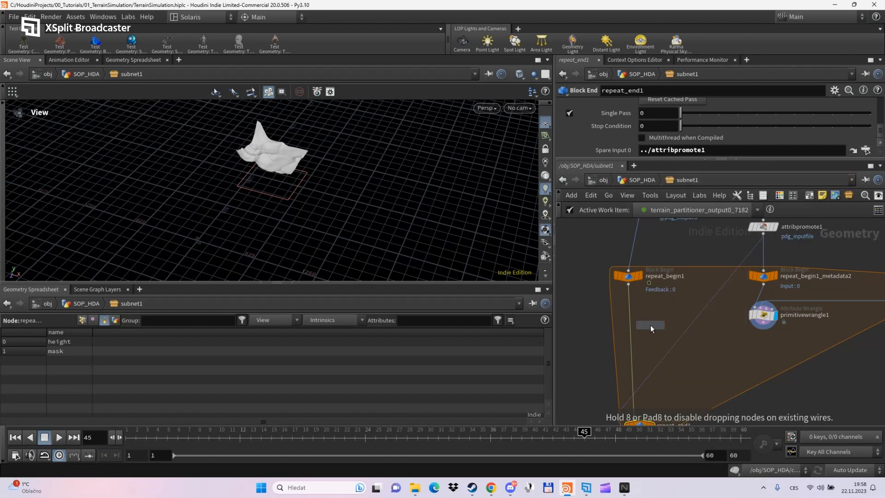
click(647, 333)
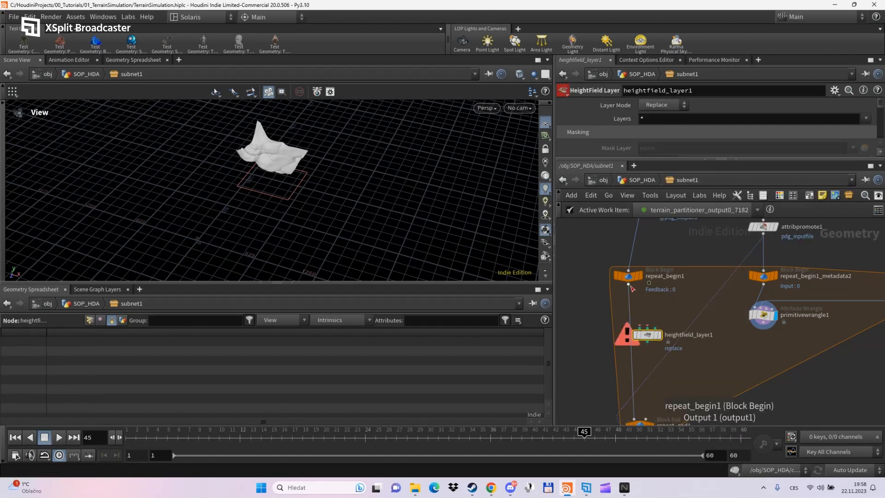
drag(629, 285, 647, 328)
drag(762, 330, 647, 348)
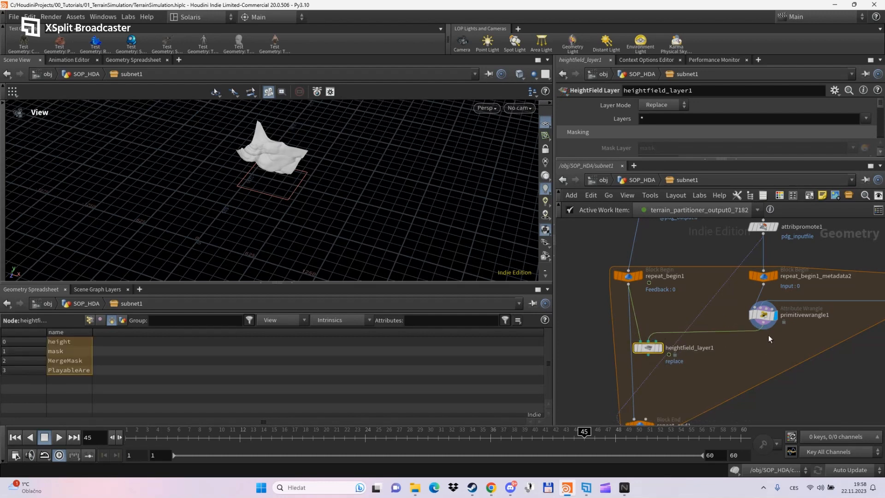
drag(762, 329, 656, 342)
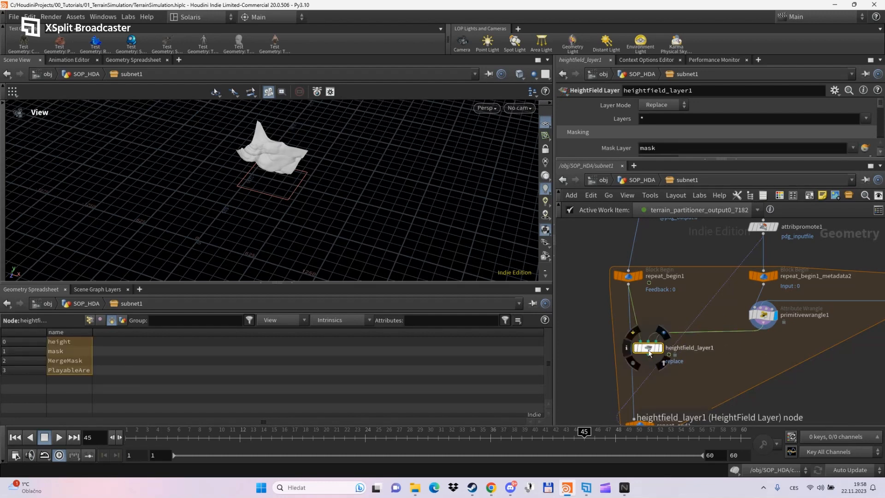
- Set heightfield_layer1 to mask by MergeMask, blend mode, with Layers '* ^MergeMask'
click(853, 147)
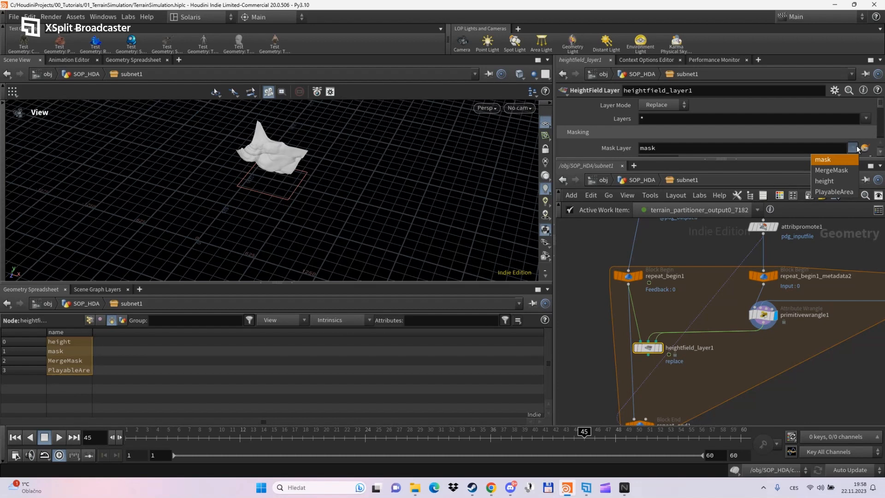
click(843, 170)
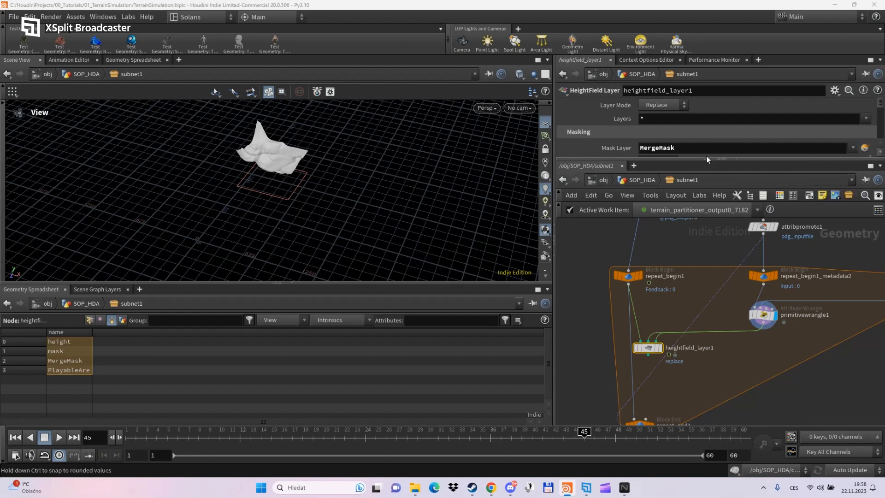
click(661, 104)
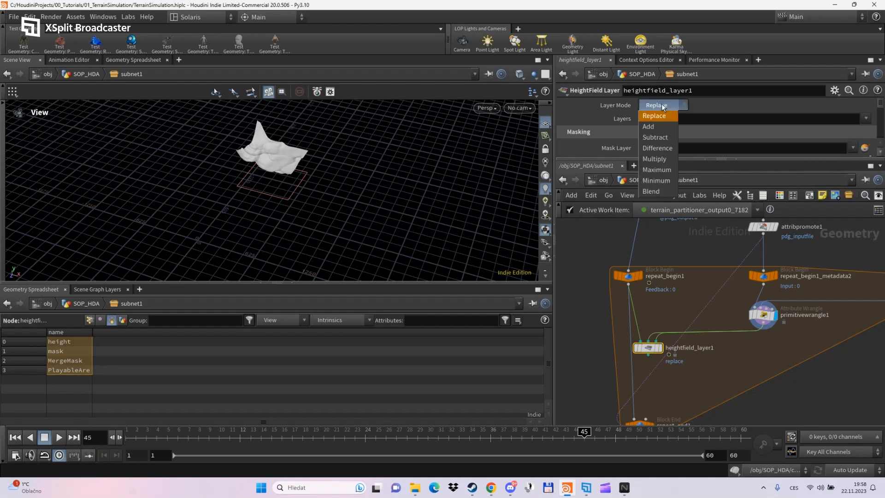
click(655, 169)
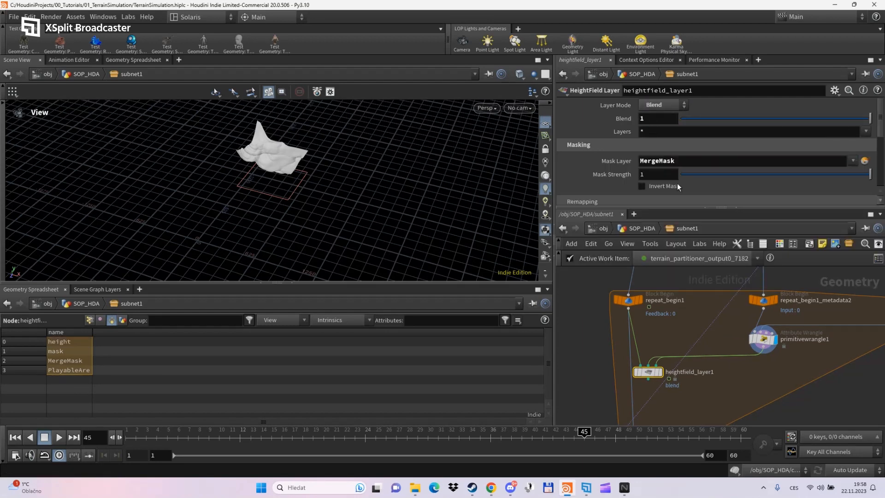
click(659, 131)
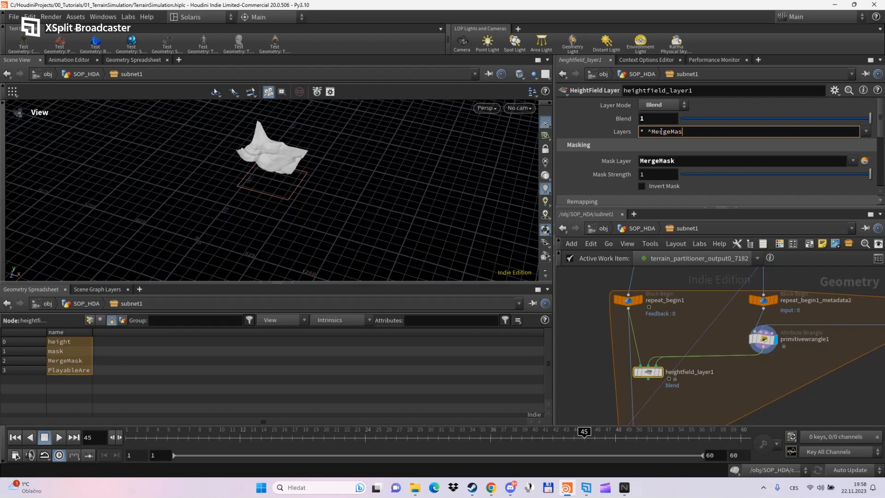
key(Return)
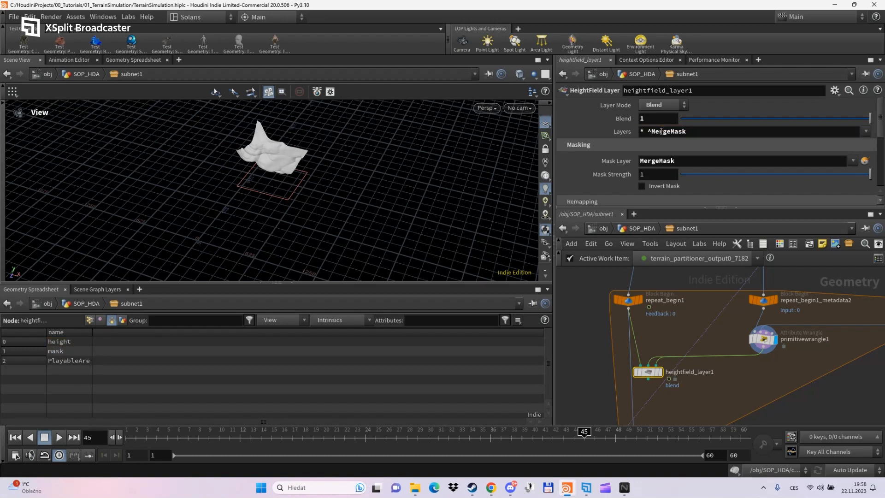
- Connect heightfield_layer1's output into repeat_end1
middle_drag(704, 385, 721, 341)
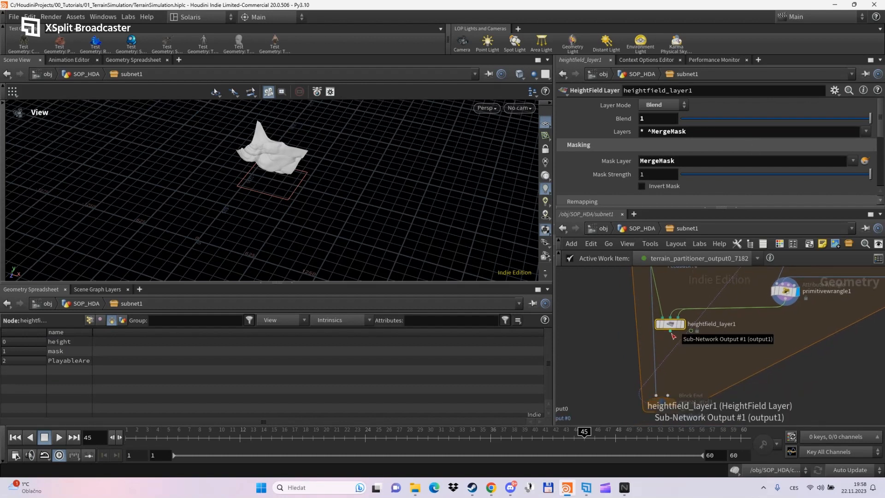
click(670, 335)
click(655, 395)
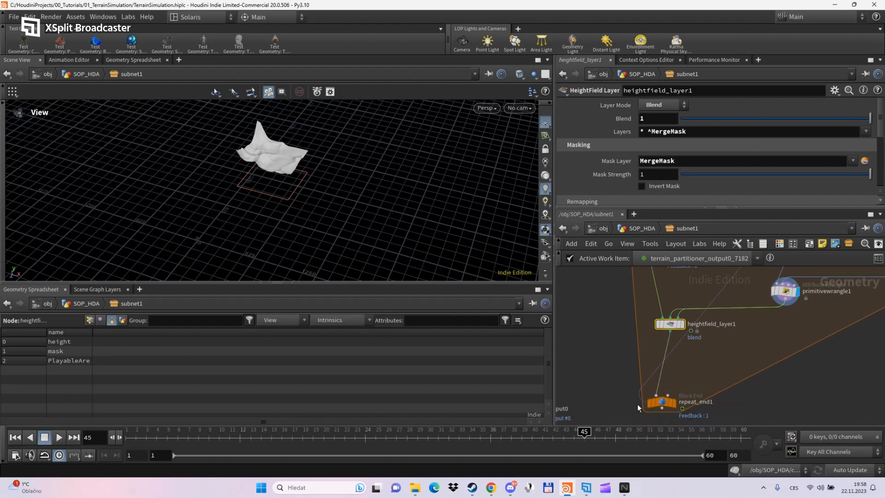
- Display repeat_end1 and turn off Single Pass so every tile loops
click(675, 403)
click(662, 401)
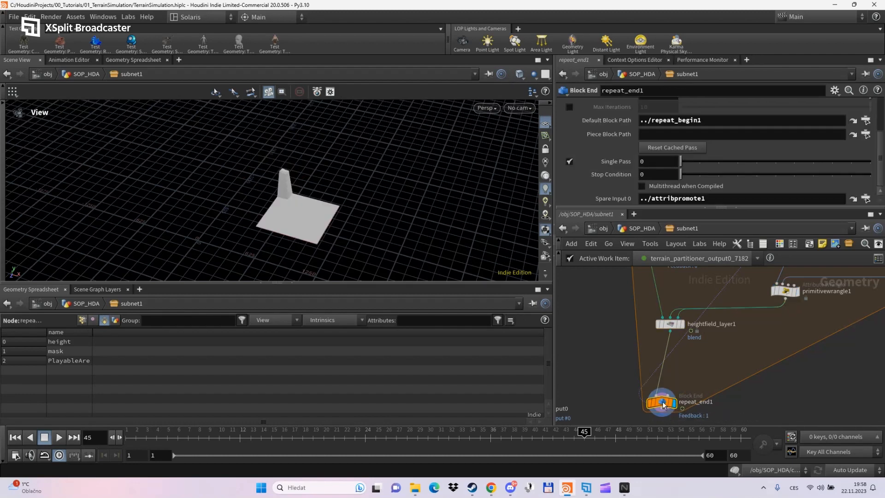
drag(414, 198, 422, 239)
scroll(271, 177, up, 5)
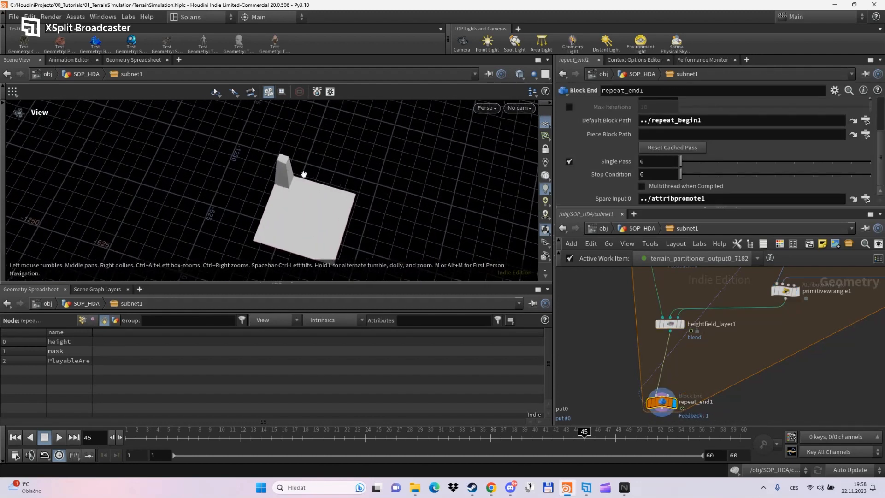
click(569, 161)
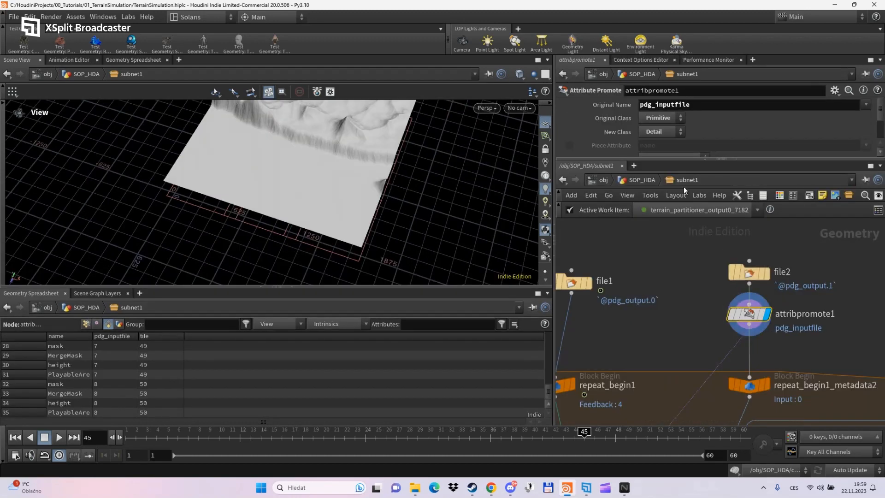
- Change attribpromote1's Promotion Method to Maximum and reselect repeat_end1
drag(741, 158, 737, 262)
click(662, 159)
click(661, 169)
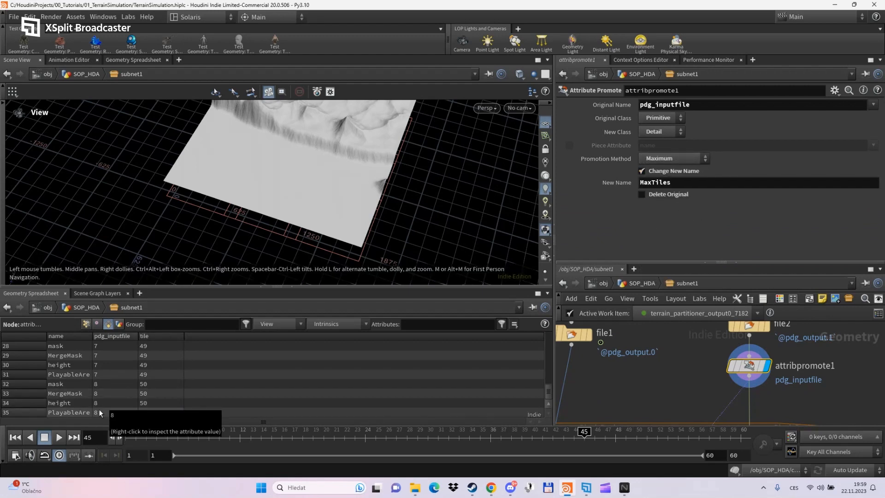
middle_drag(673, 363, 717, 145)
scroll(700, 344, down, 4)
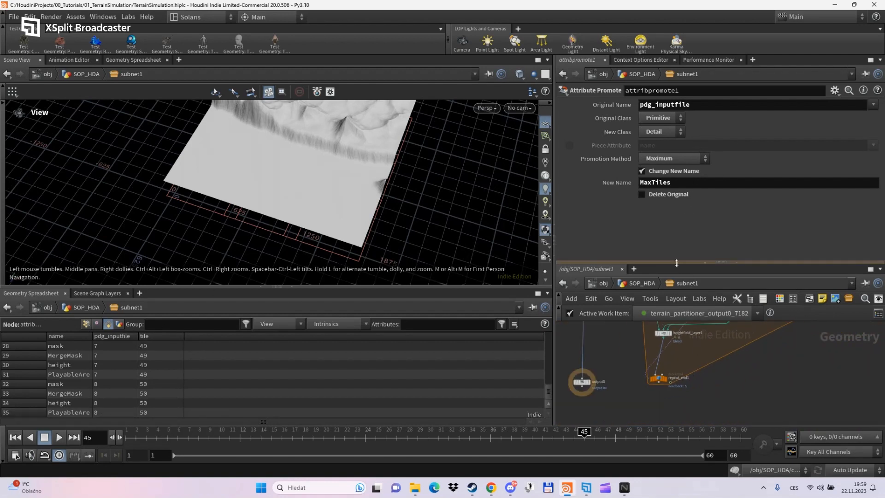
drag(679, 262, 678, 207)
scroll(671, 285, up, 3)
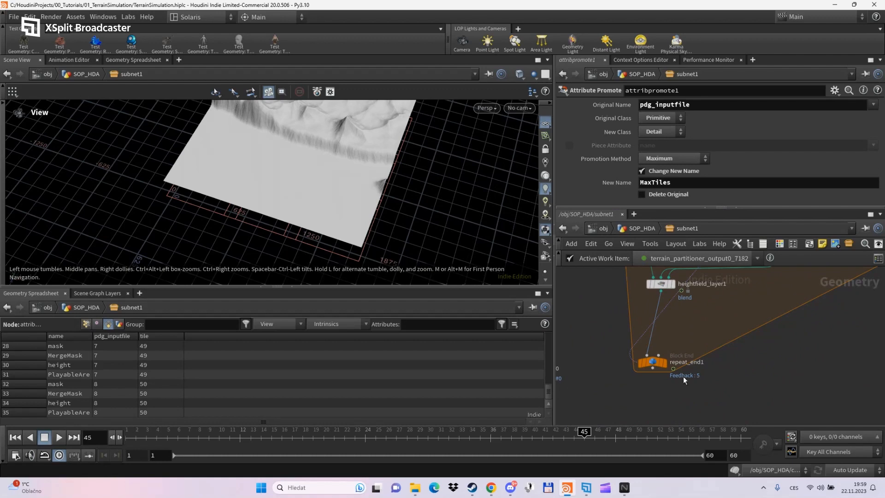
scroll(683, 376, up, 1)
click(647, 362)
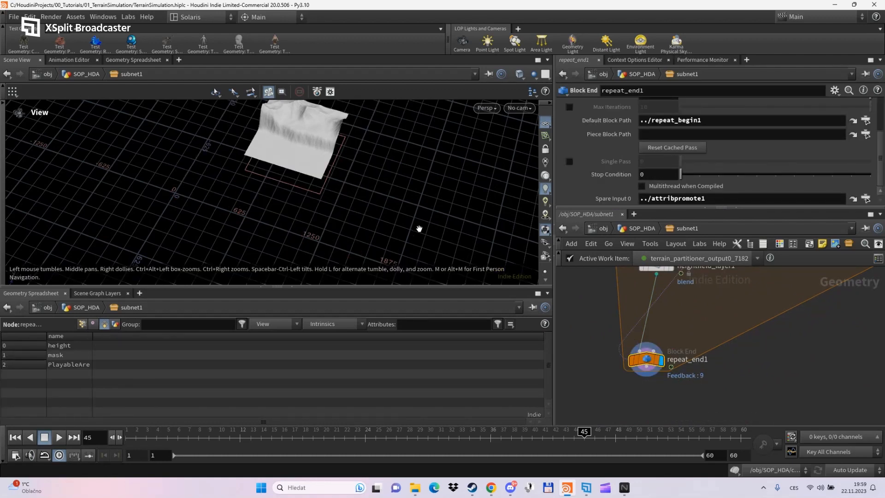
drag(396, 219, 339, 208)
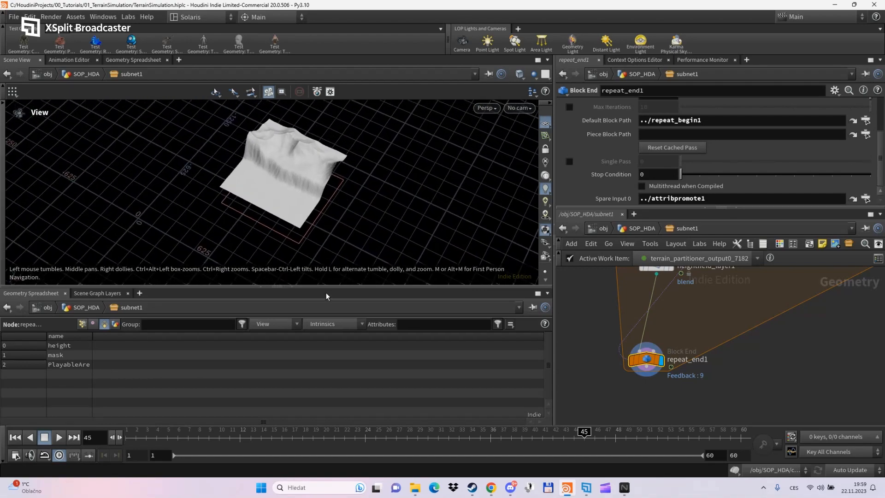
drag(325, 284, 324, 325)
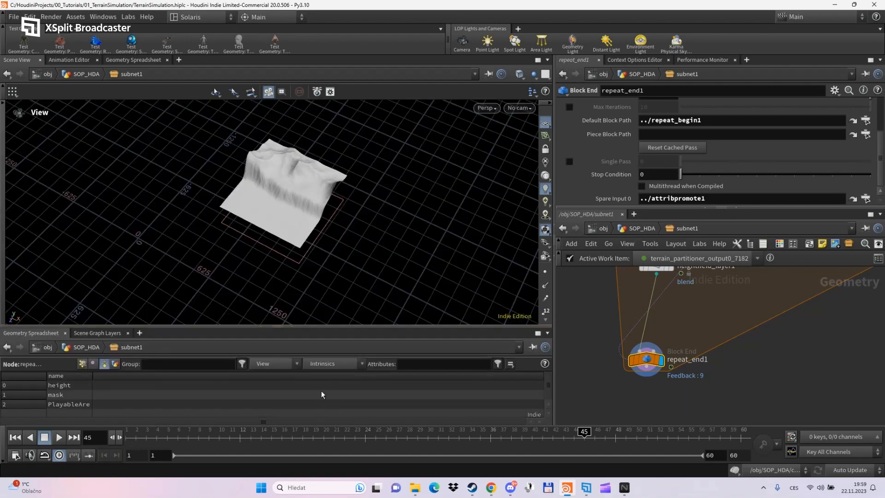
scroll(295, 198, up, 4)
scroll(295, 200, up, 2)
drag(295, 199, 408, 183)
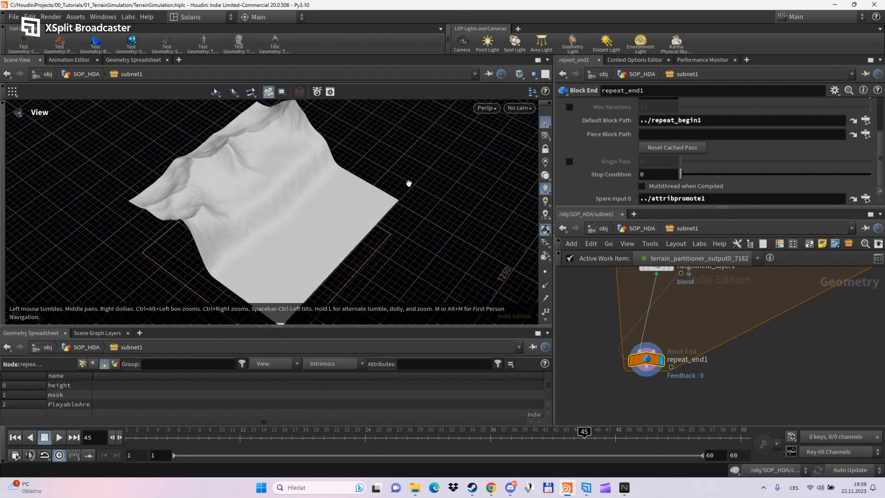
middle_drag(268, 237, 387, 259)
scroll(383, 244, up, 4)
scroll(383, 242, up, 3)
drag(383, 239, 450, 291)
scroll(337, 262, down, 6)
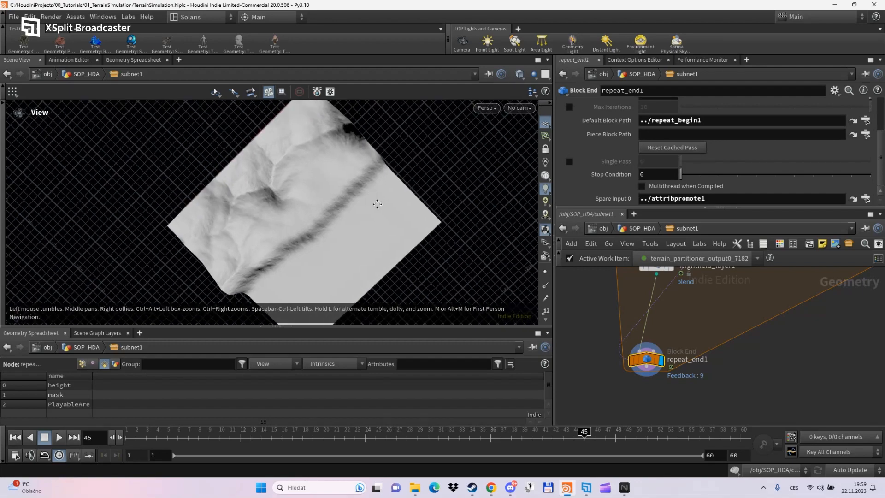
middle_drag(321, 162, 350, 189)
scroll(350, 189, up, 4)
drag(351, 189, 524, 254)
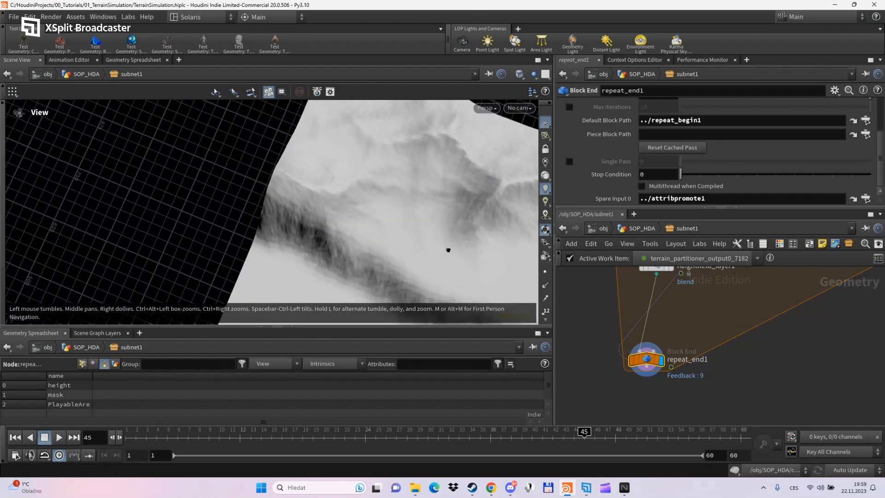
middle_drag(436, 184, 330, 198)
scroll(689, 325, down, 4)
middle_drag(689, 322, 675, 447)
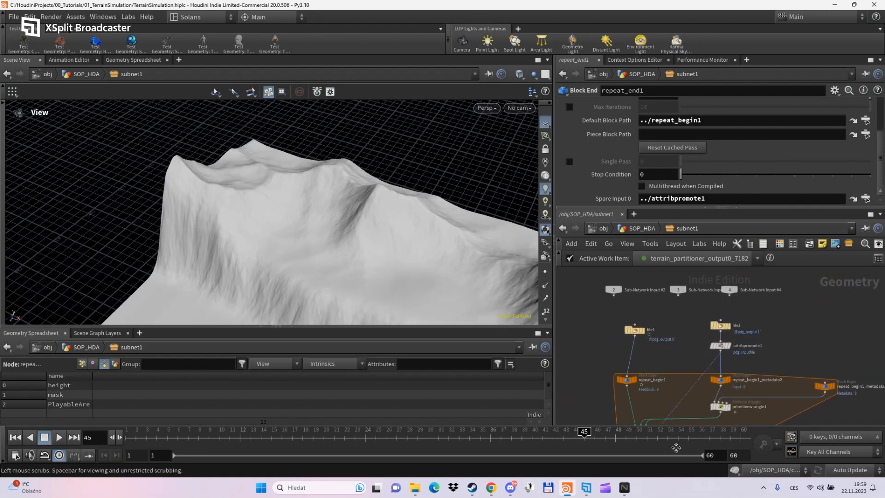
scroll(724, 340, up, 3)
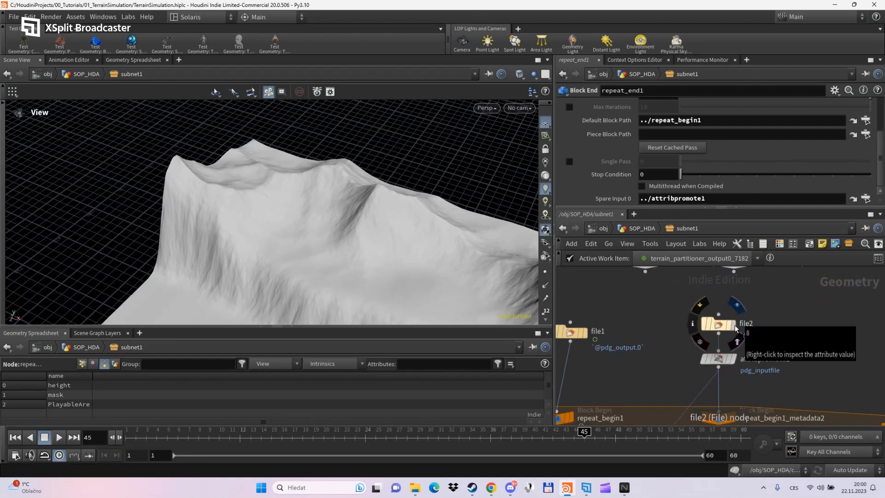
drag(468, 265, 419, 256)
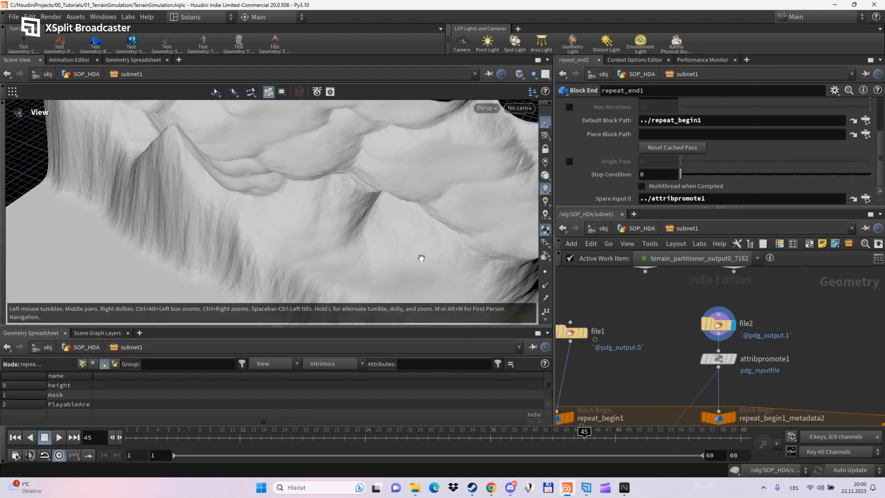
scroll(414, 258, down, 3)
scroll(412, 259, up, 5)
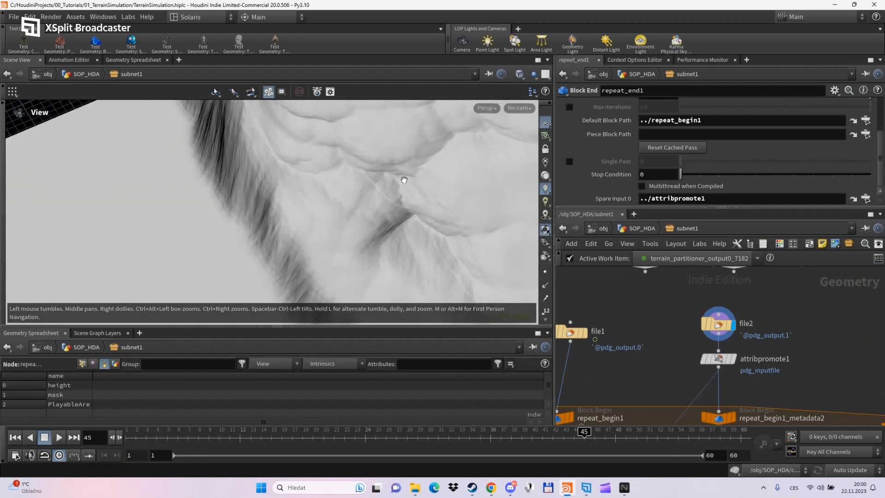
scroll(401, 183, up, 5)
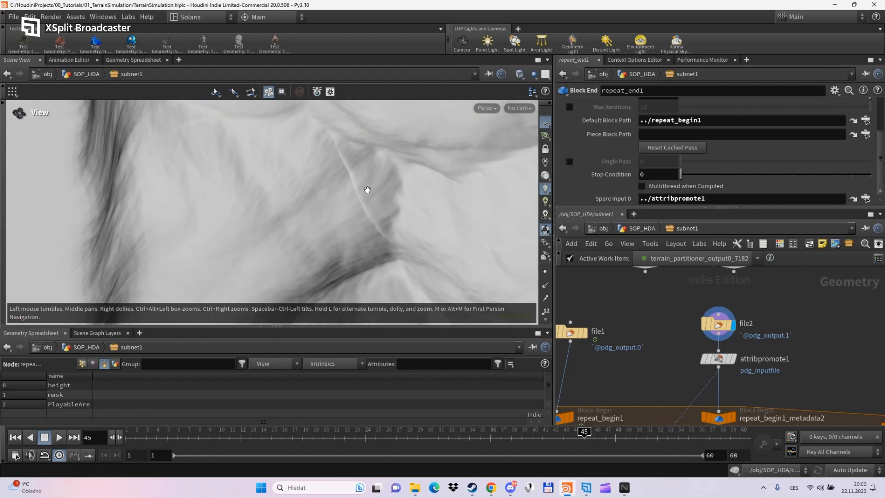
middle_drag(367, 189, 391, 213)
middle_drag(679, 379, 734, 200)
middle_drag(647, 426, 677, 355)
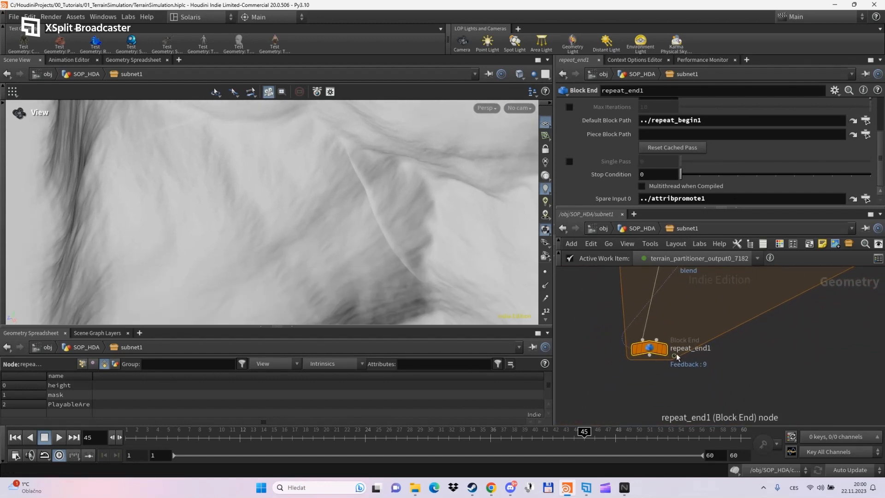
click(665, 353)
scroll(362, 242, up, 5)
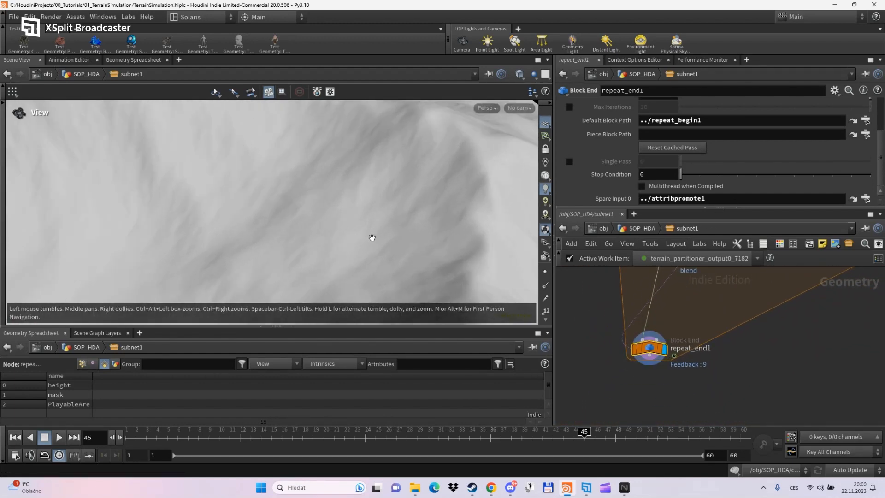
drag(372, 239, 329, 203)
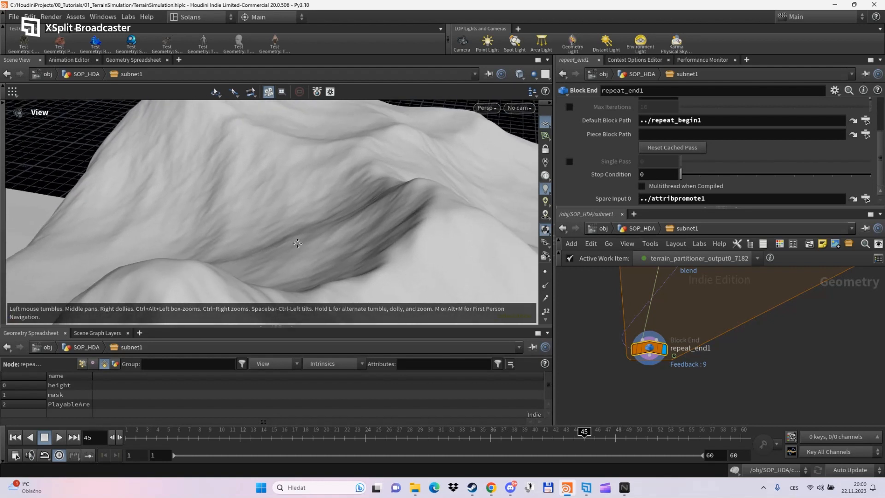
middle_drag(684, 300, 643, 428)
middle_drag(750, 319, 707, 400)
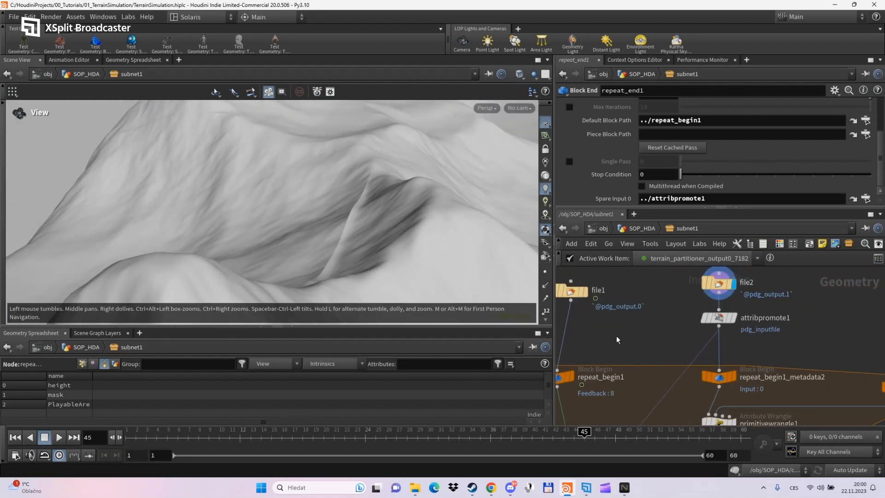
middle_drag(629, 352, 708, 219)
middle_drag(686, 378, 727, 307)
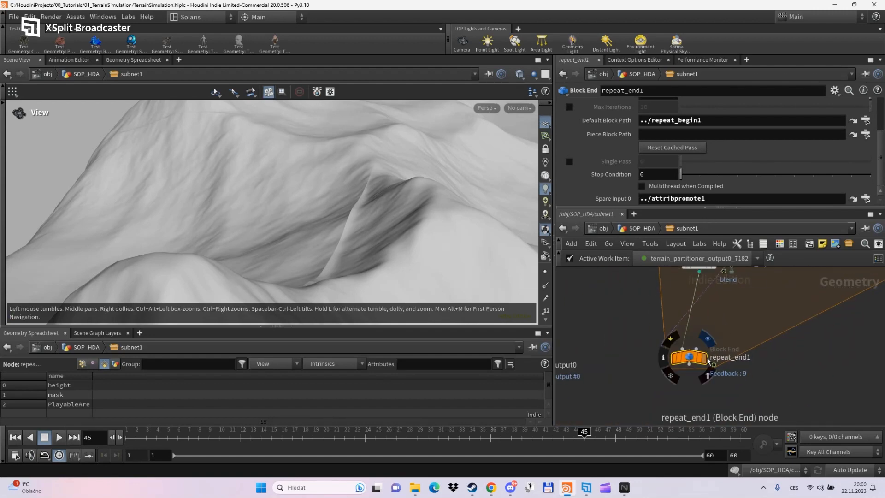
click(707, 358)
drag(425, 251, 373, 188)
mouse_move(690, 363)
click(664, 359)
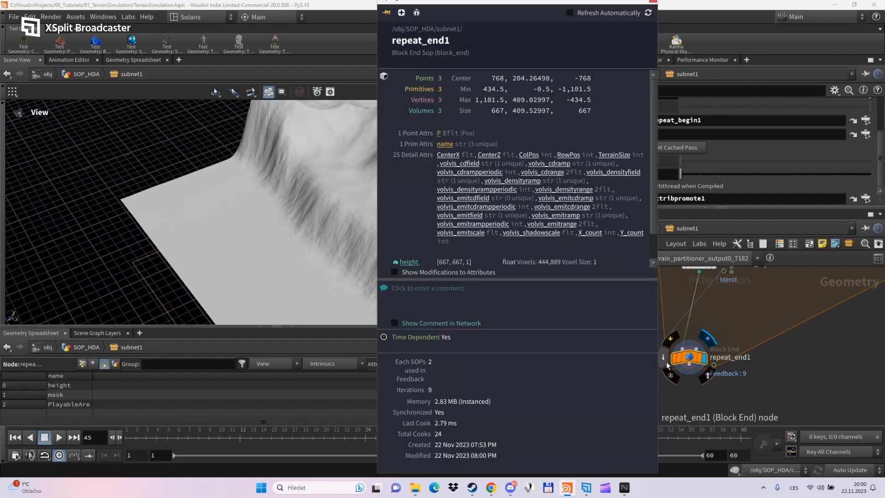
scroll(499, 229, down, 3)
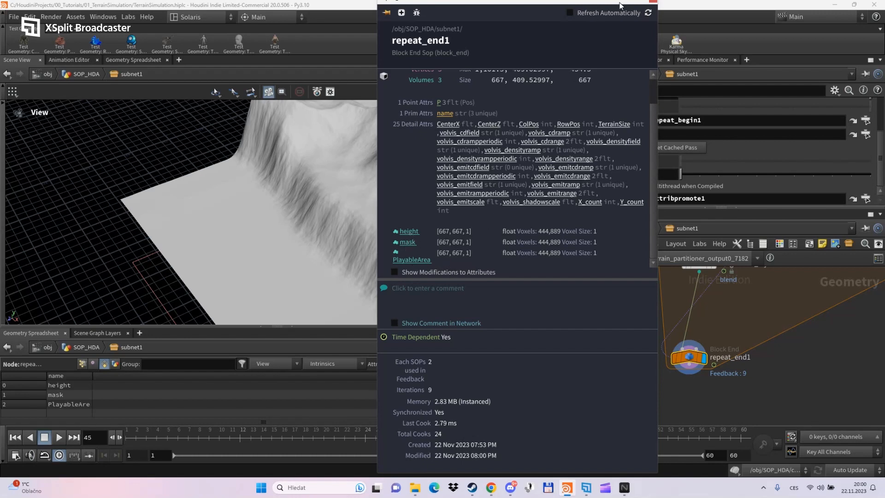
click(651, 2)
scroll(632, 308, down, 3)
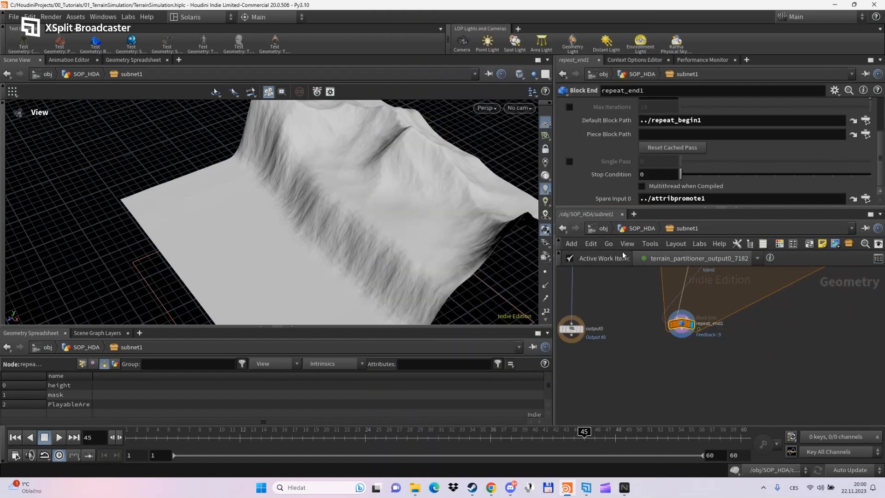
- Show repeat_end1's detail attributes (CenterX 768, CenterZ -768, TerrainSize 512) in an enlarged spreadsheet
drag(612, 208, 612, 160)
middle_drag(625, 330, 665, 375)
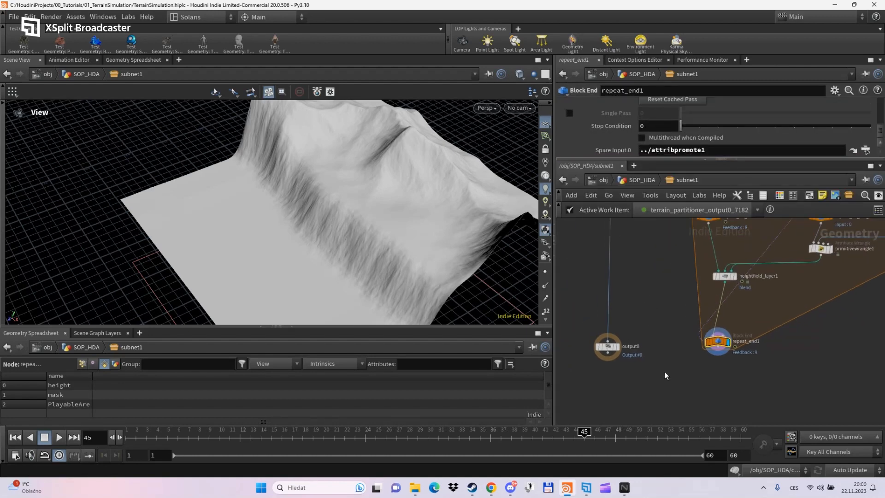
drag(347, 245, 350, 274)
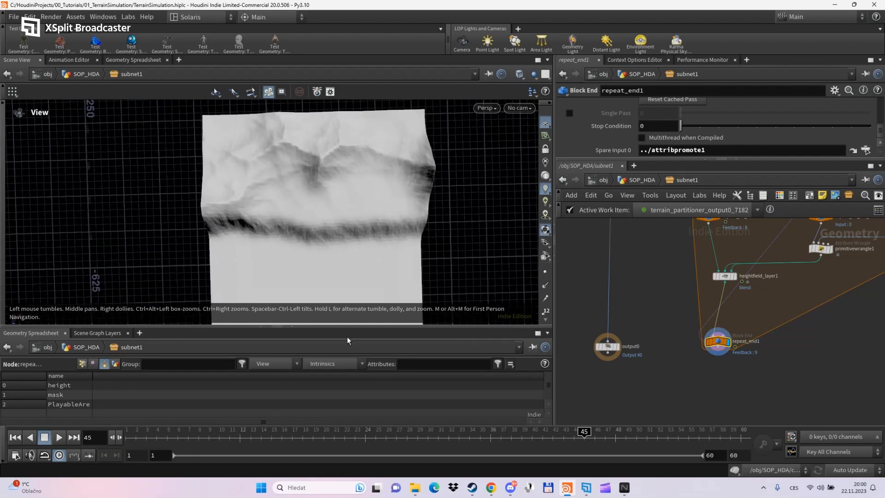
drag(346, 326, 345, 377)
middle_drag(340, 272, 345, 229)
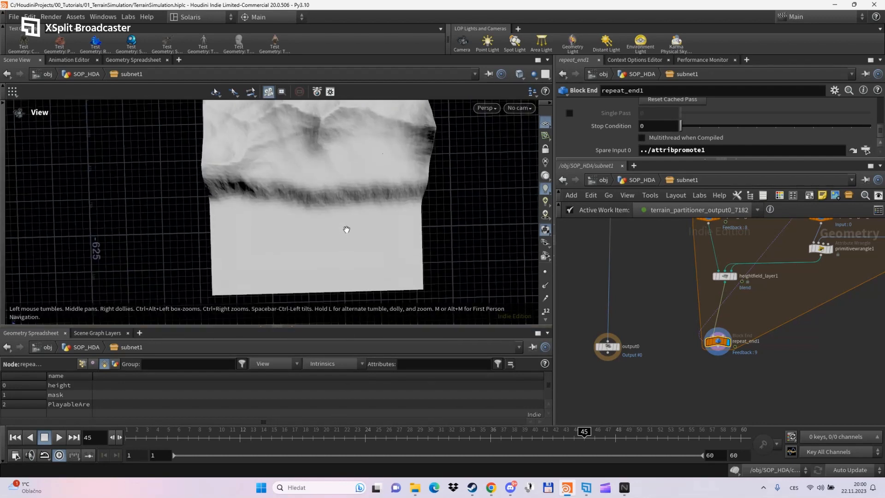
mouse_move(345, 229)
mouse_down()
mouse_move(354, 217)
mouse_move(344, 242)
mouse_up()
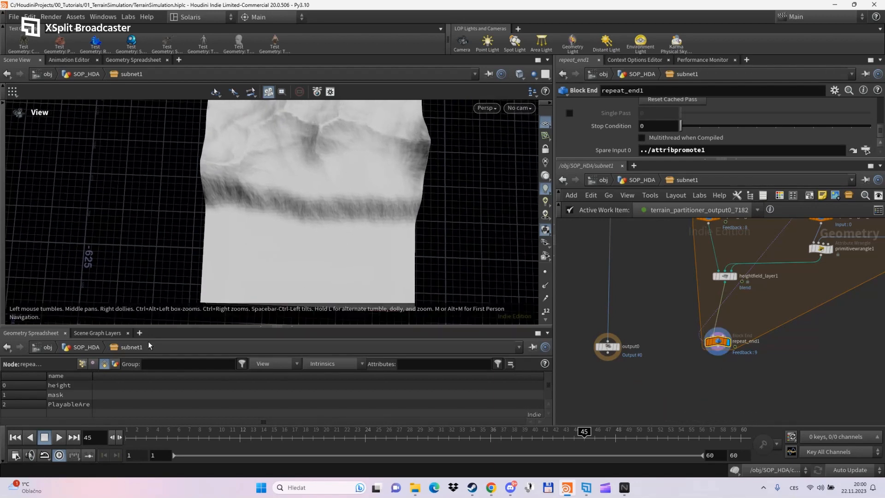
click(114, 363)
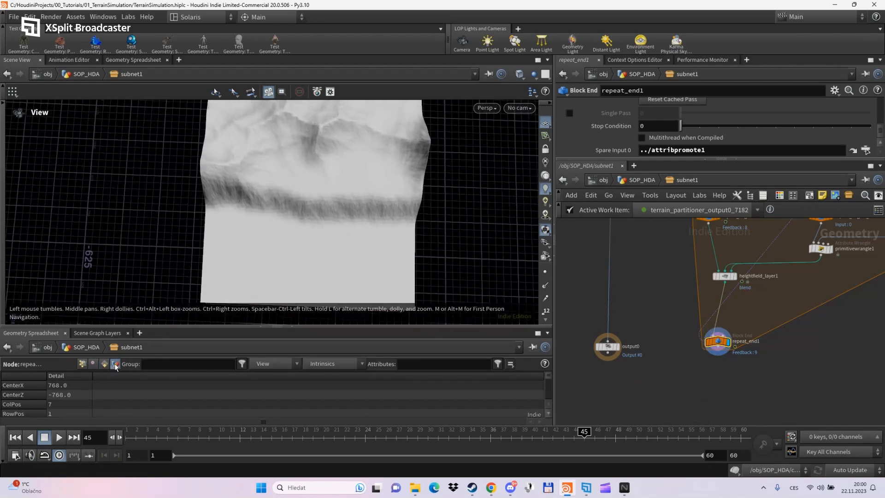
scroll(115, 382, down, 2)
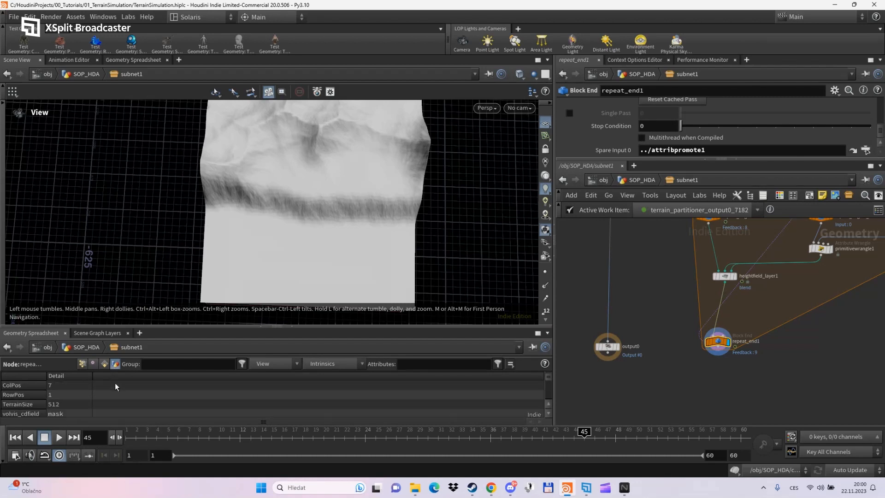
drag(94, 325, 99, 275)
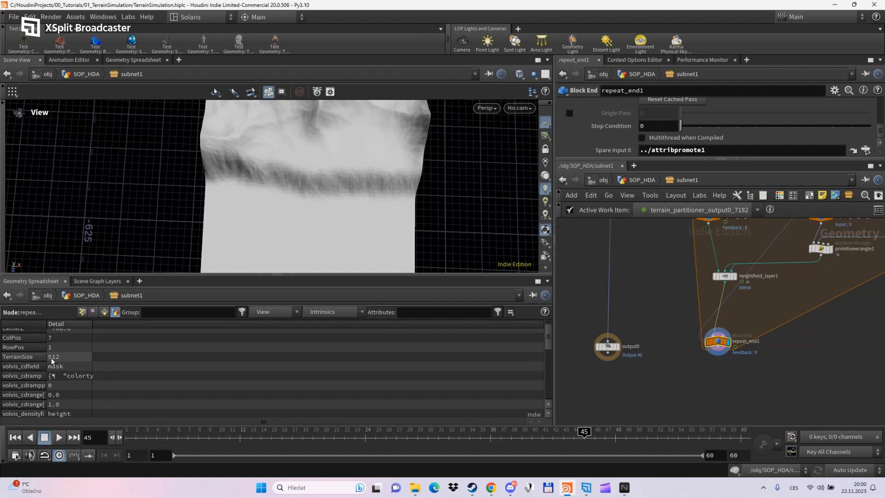
- Add a HeightField Crop node directly below repeat_end1
key(Tab)
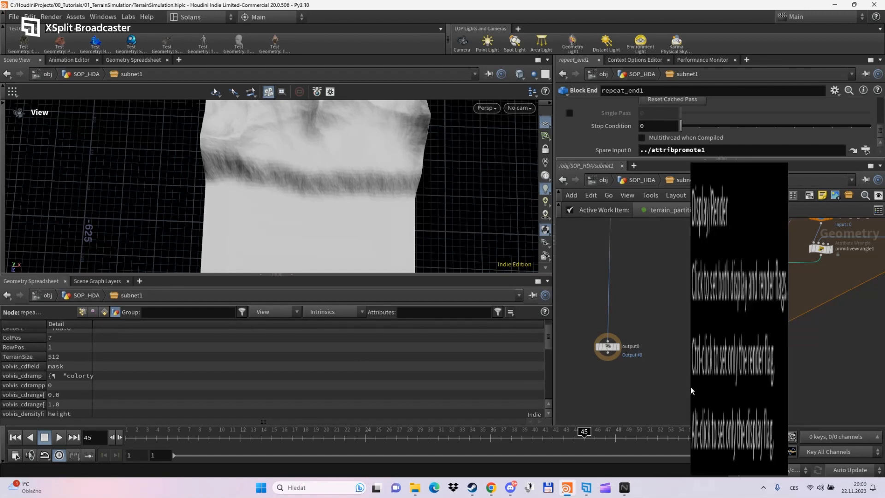
text(crop)
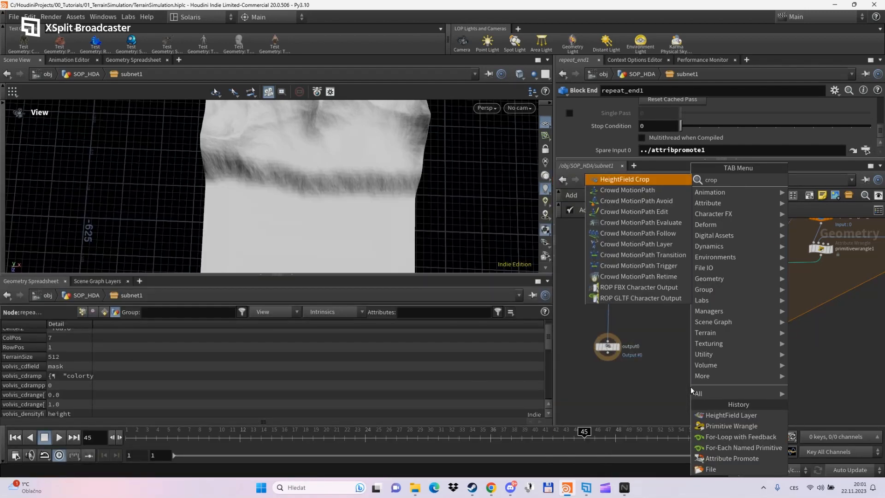
key(Return)
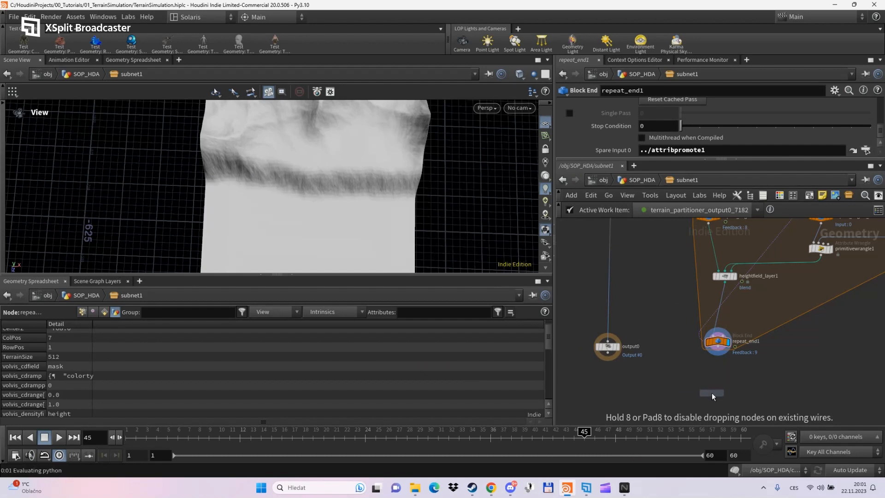
click(712, 392)
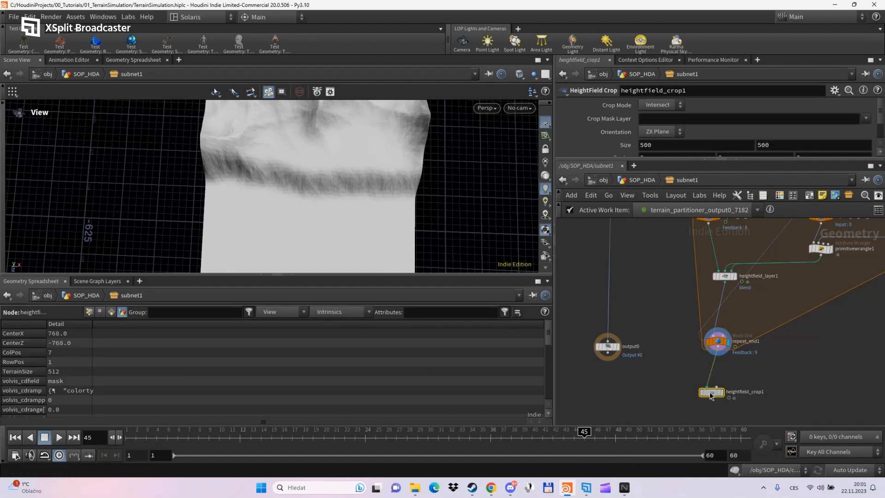
drag(710, 395, 716, 384)
drag(651, 163, 652, 314)
- Set crop Size X to detail(0,"TerrainSize",0) and link Size Y to it relatively
click(660, 145)
text(detail()
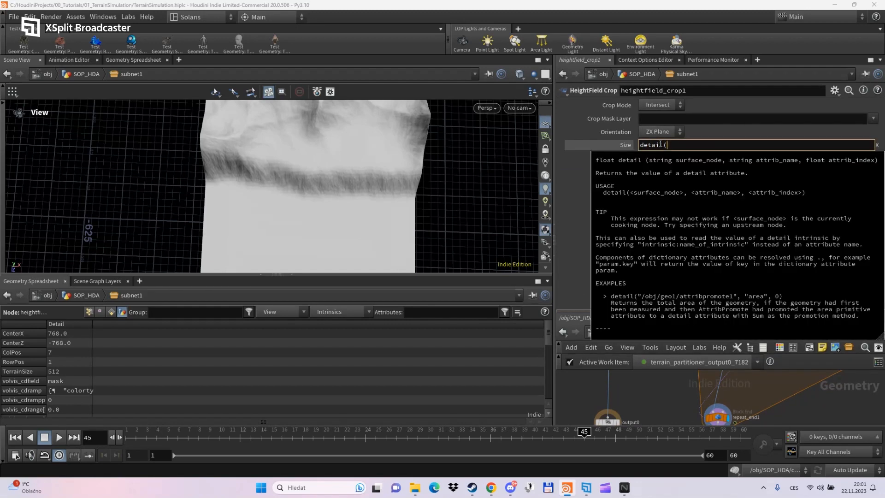
text(0,"TerrainSize)
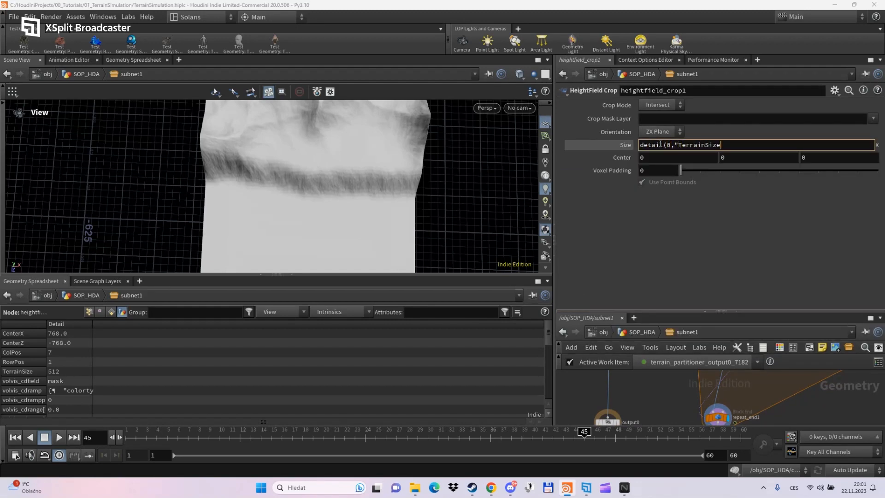
text(",0))
key(Return)
right_click(737, 146)
click(757, 223)
right_click(785, 145)
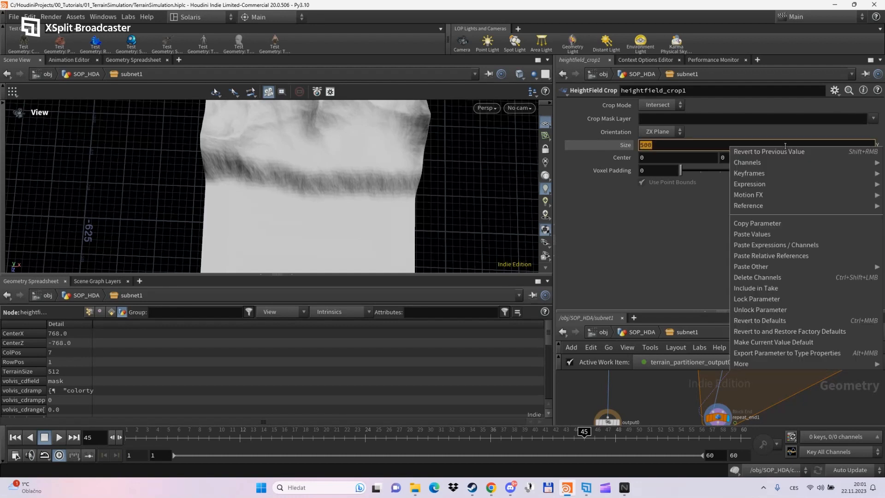
click(771, 255)
click(700, 198)
click(624, 145)
- Display heightfield_crop1's output and tumble the viewport looking for the result
drag(697, 311, 696, 188)
scroll(735, 395, up, 3)
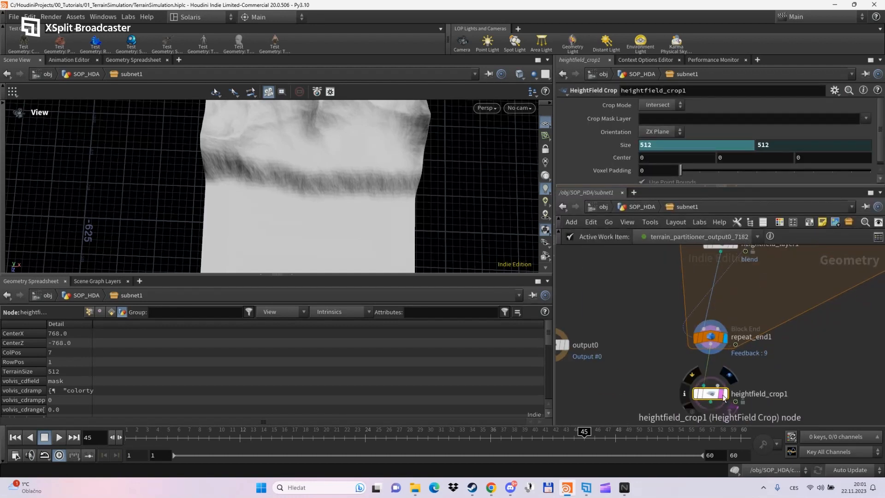
click(726, 394)
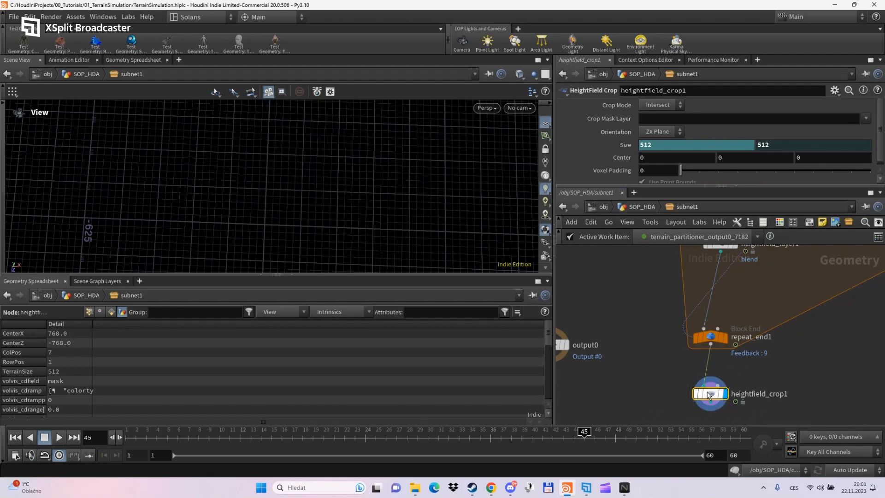
scroll(380, 205, down, 10)
drag(377, 211, 334, 219)
drag(317, 274, 333, 402)
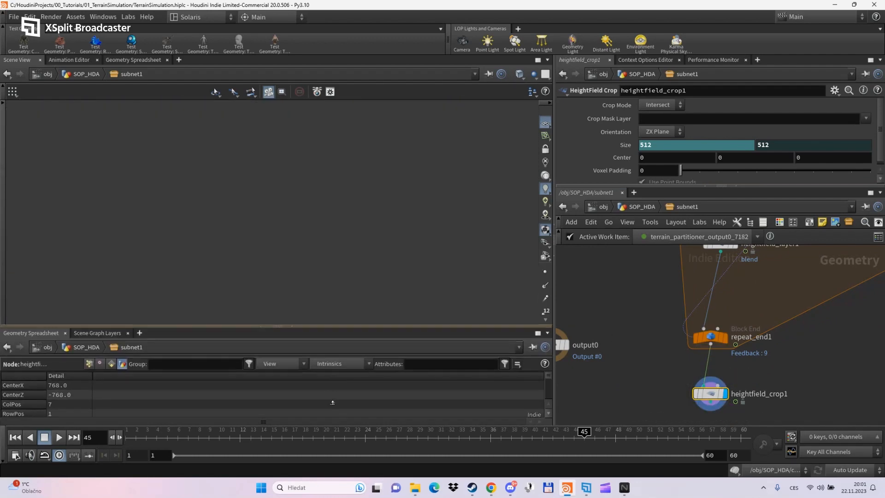
mouse_move(365, 248)
mouse_down()
mouse_move(300, 262)
mouse_move(381, 257)
mouse_move(372, 235)
mouse_move(376, 241)
mouse_up()
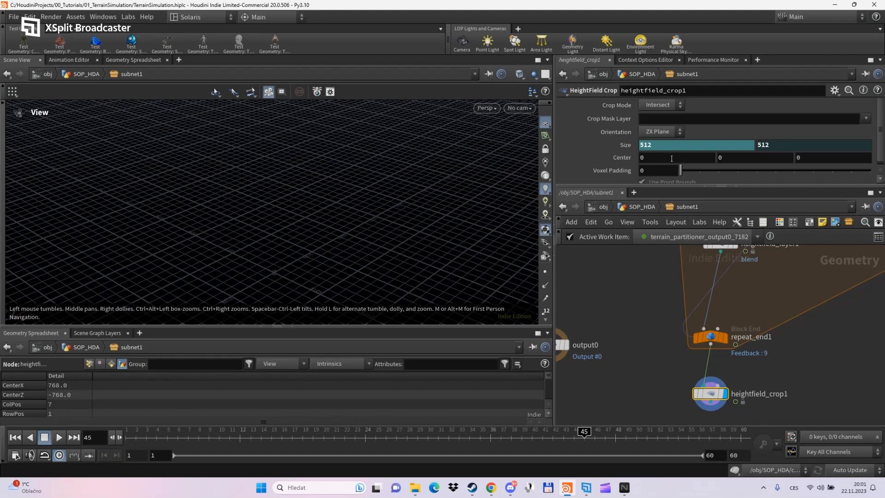
- Display repeat_end1's blended terrain again and tilt the view to see it
click(724, 337)
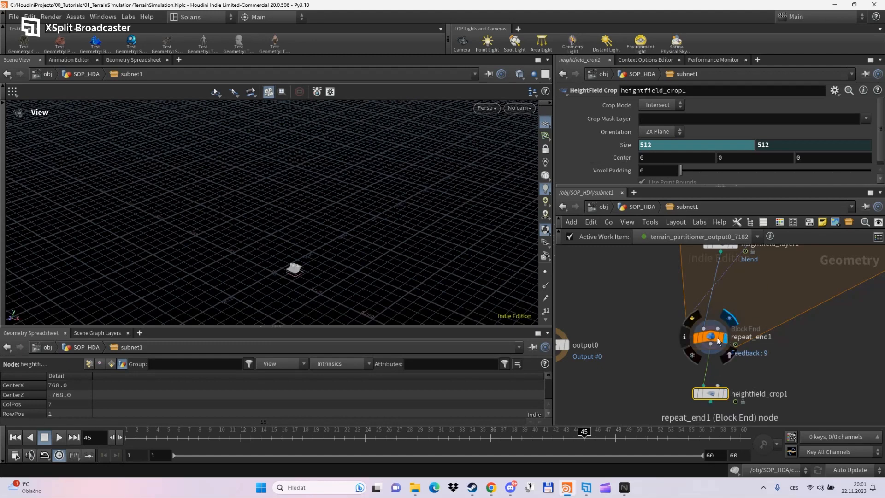
click(709, 337)
drag(280, 260, 310, 218)
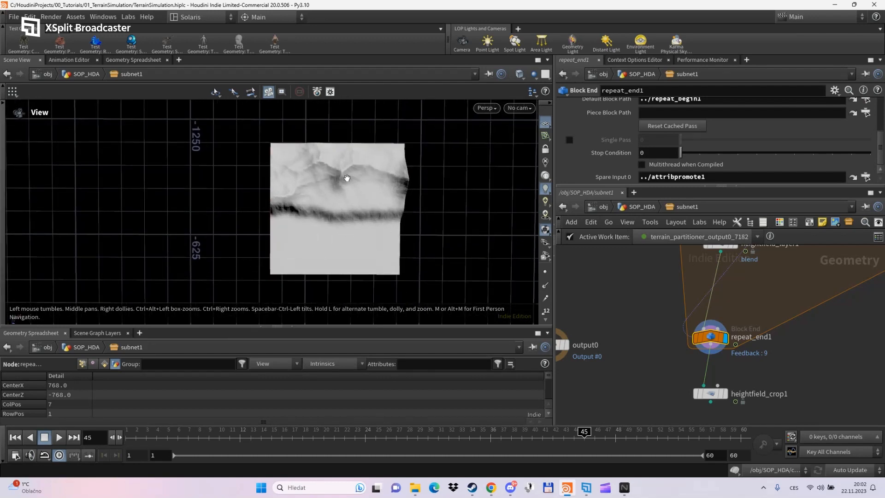
drag(340, 200, 363, 239)
- Set the display flag on file2 to view the full multi-tile terrain
middle_drag(627, 266, 622, 402)
middle_drag(648, 320, 633, 398)
mouse_move(708, 285)
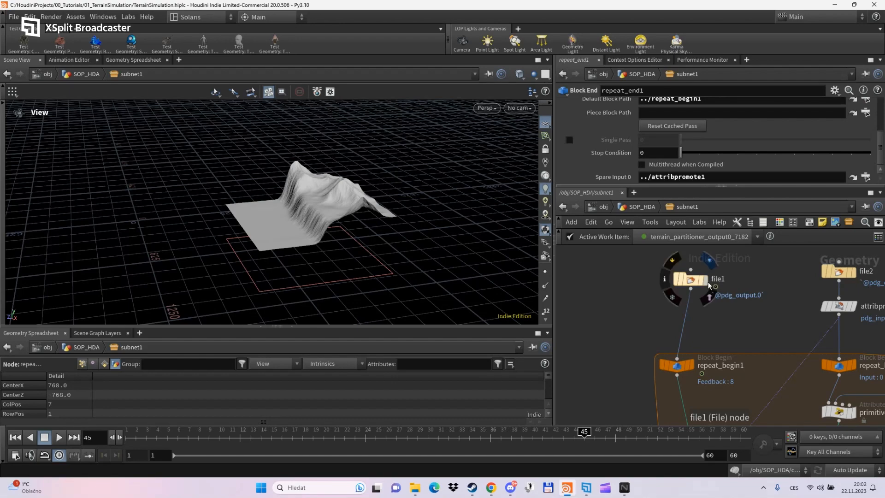
click(854, 271)
drag(366, 239, 347, 174)
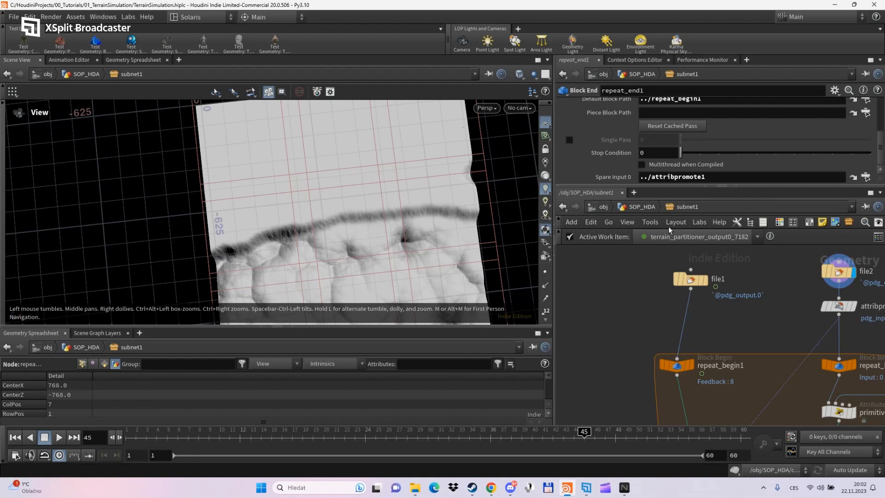
- Switch the active work item to 7139 and tumble the view over its tile
click(718, 236)
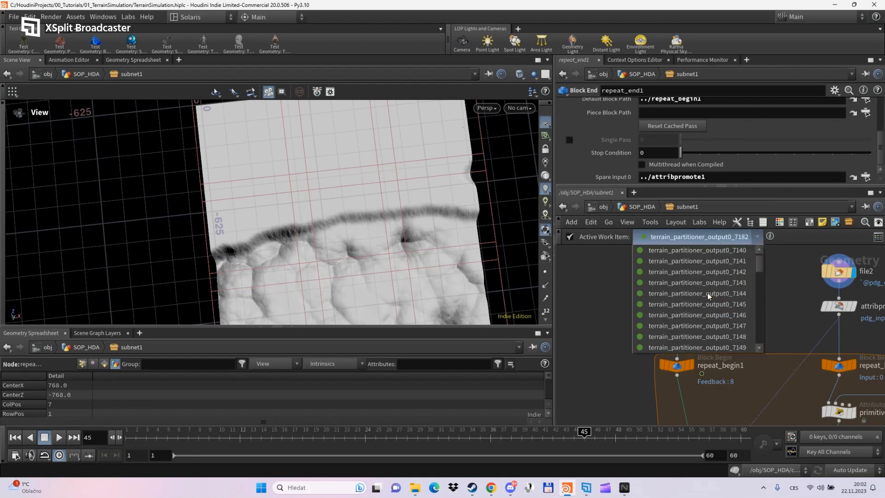
click(708, 251)
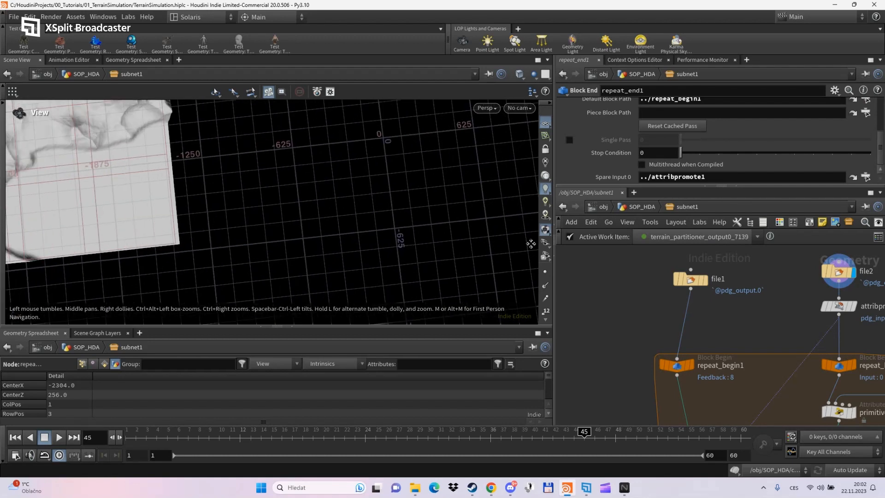
middle_drag(233, 210, 389, 264)
drag(389, 264, 348, 244)
scroll(369, 247, down, 3)
middle_drag(348, 244, 311, 238)
drag(311, 239, 289, 236)
- Step through work items 7142 and 7144, framing the 7144 tile
click(681, 236)
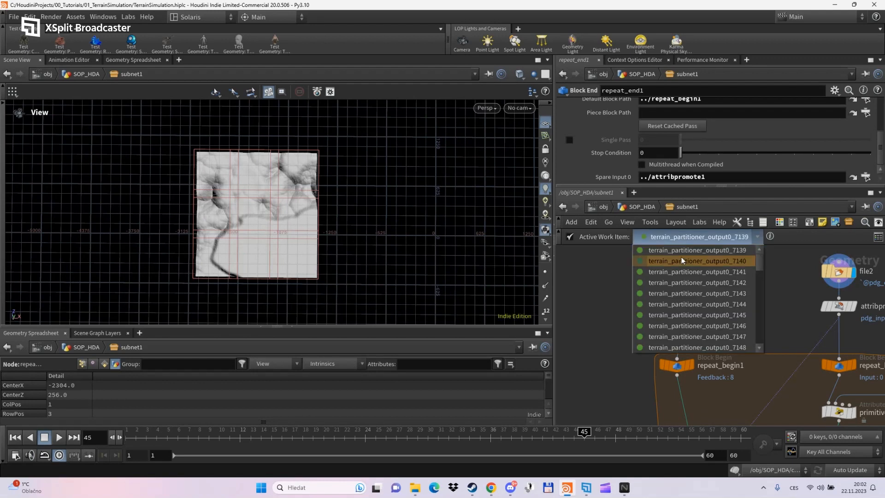
click(682, 281)
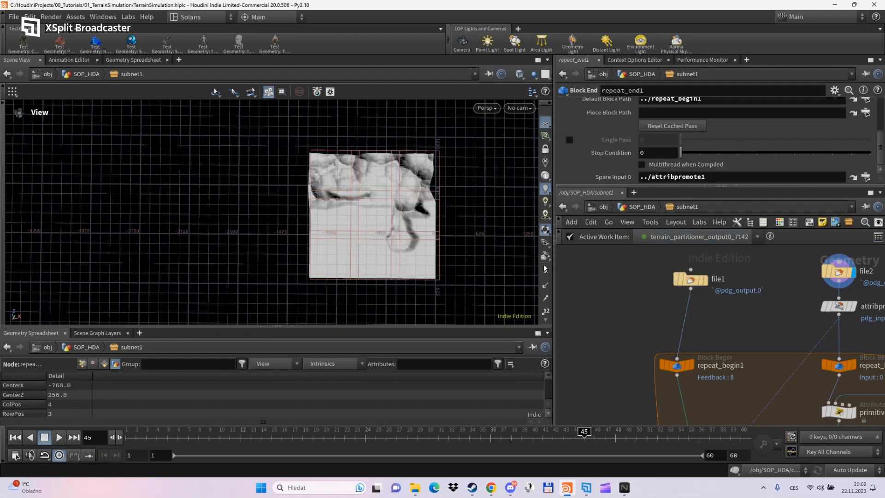
click(700, 240)
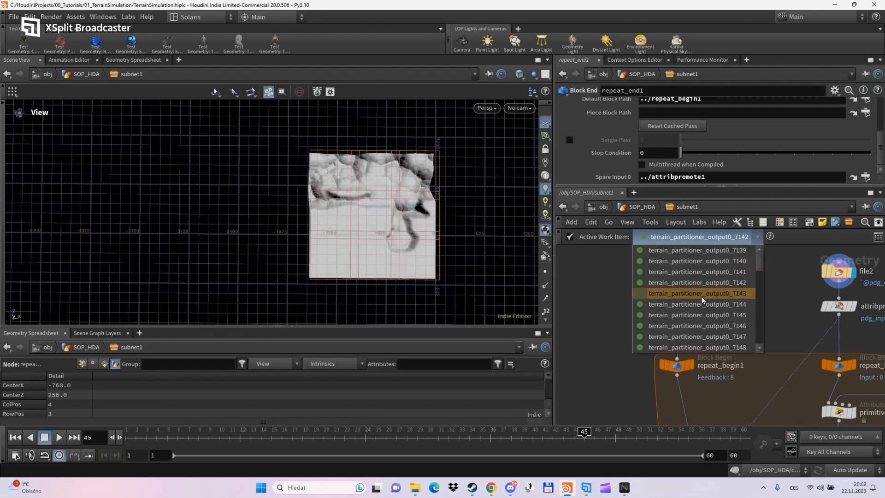
click(700, 303)
middle_drag(471, 276, 438, 158)
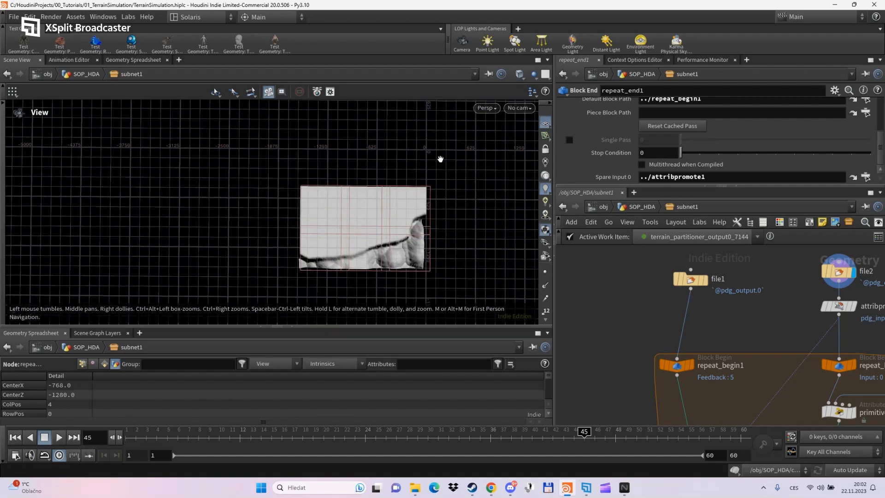
scroll(415, 243, up, 3)
scroll(386, 246, up, 2)
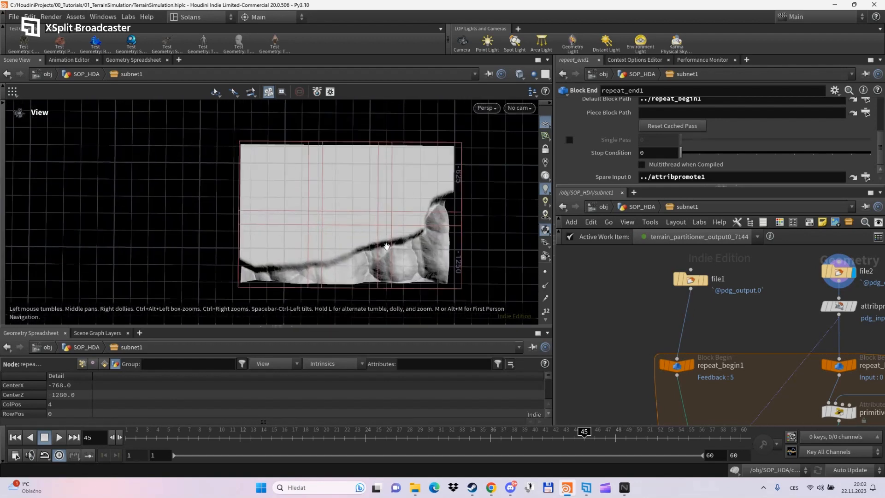
- Switch to work item 7170 and pan its tile toward the view centre
click(720, 236)
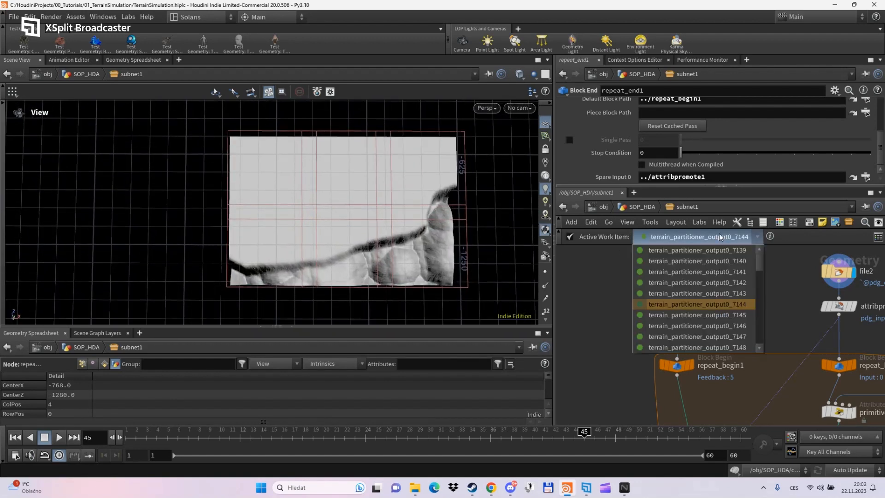
scroll(707, 317, down, 3)
click(706, 325)
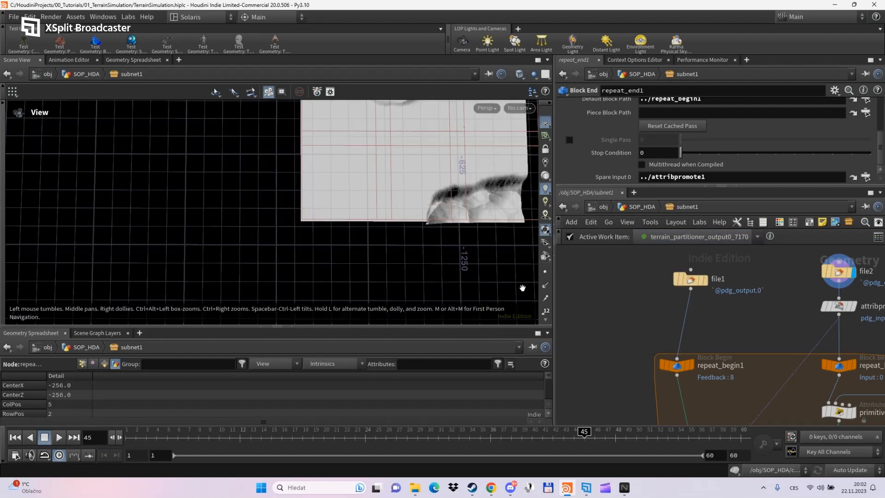
scroll(407, 251, down, 2)
middle_drag(410, 242, 348, 306)
scroll(362, 272, down, 2)
middle_drag(381, 236, 354, 266)
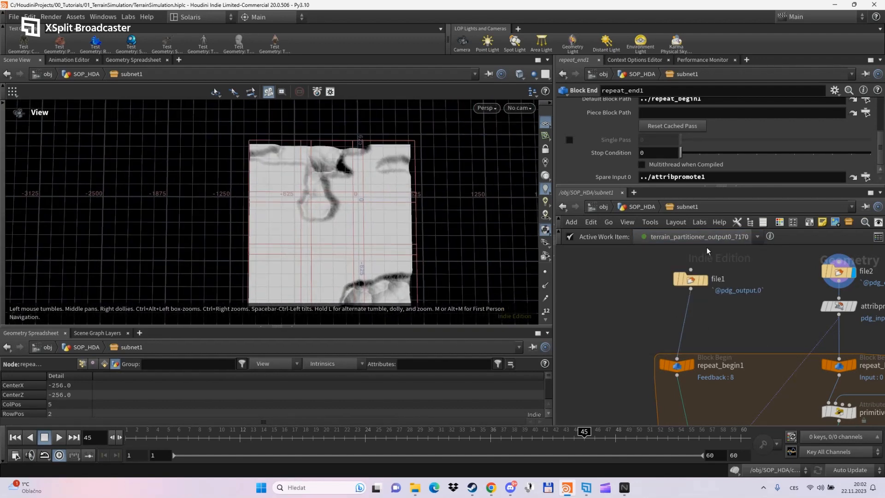
- Switch to work item 7180, then 7191, centring and tilting the view on the final tile
click(707, 237)
click(696, 339)
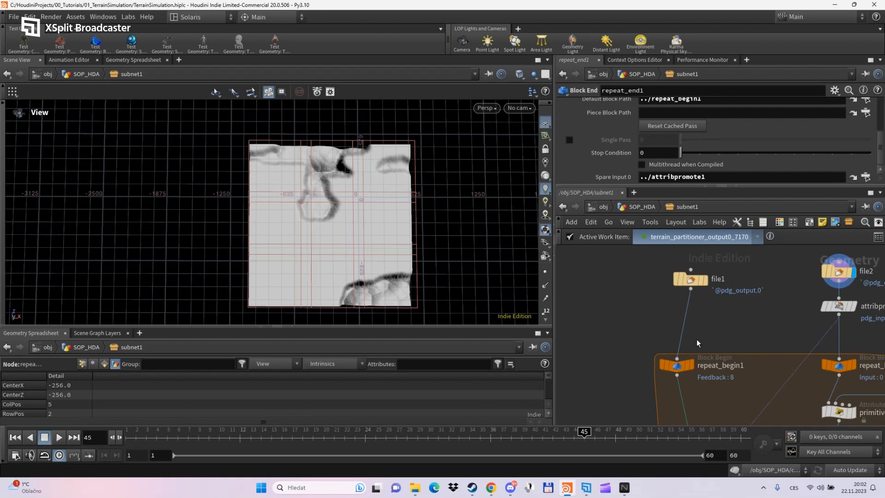
click(684, 236)
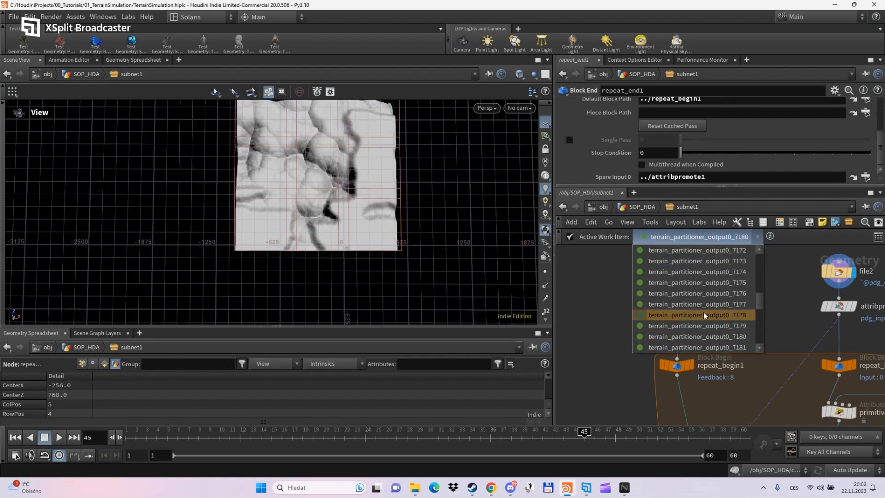
click(703, 326)
scroll(356, 234, down, 1)
middle_drag(295, 220, 402, 283)
scroll(221, 199, up, 4)
drag(308, 215, 313, 232)
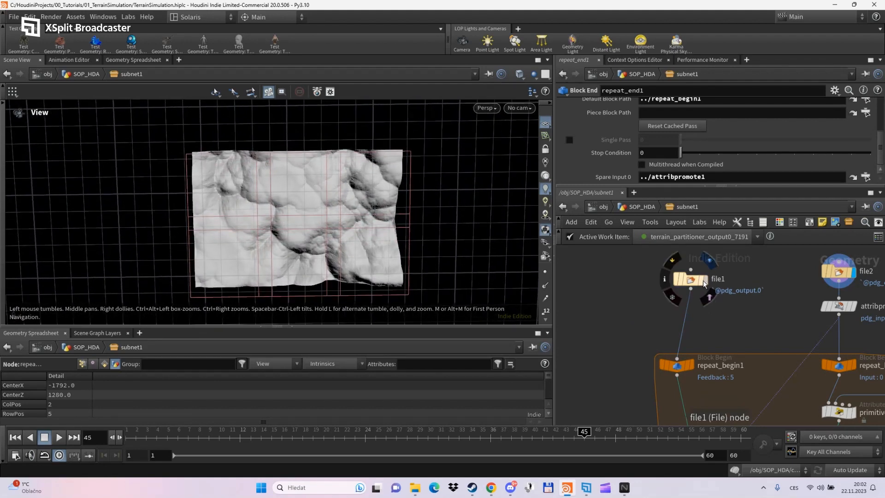
- Toggle display between file1's flat grey tile and file2's terrain, ending on file1
click(706, 280)
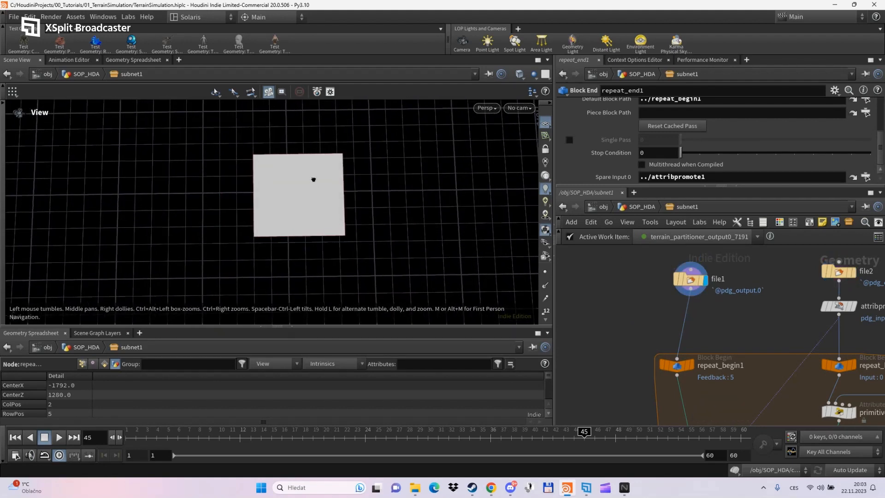
scroll(300, 171, up, 2)
scroll(301, 175, up, 2)
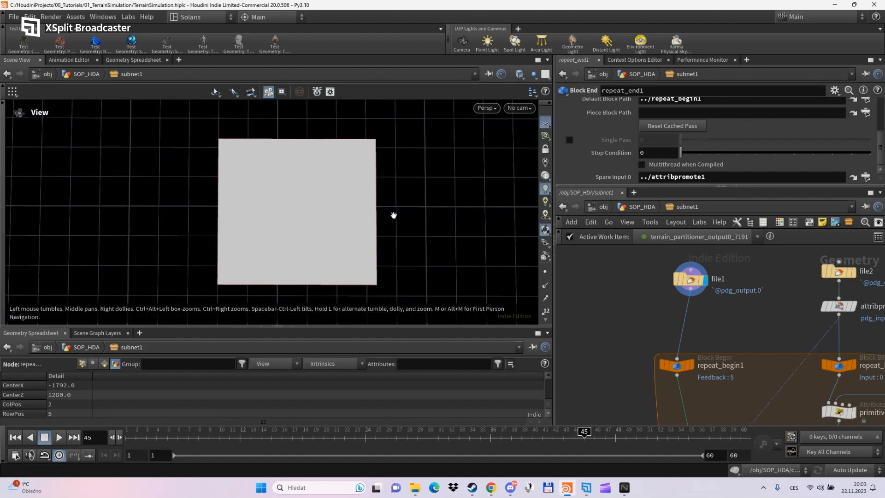
click(853, 273)
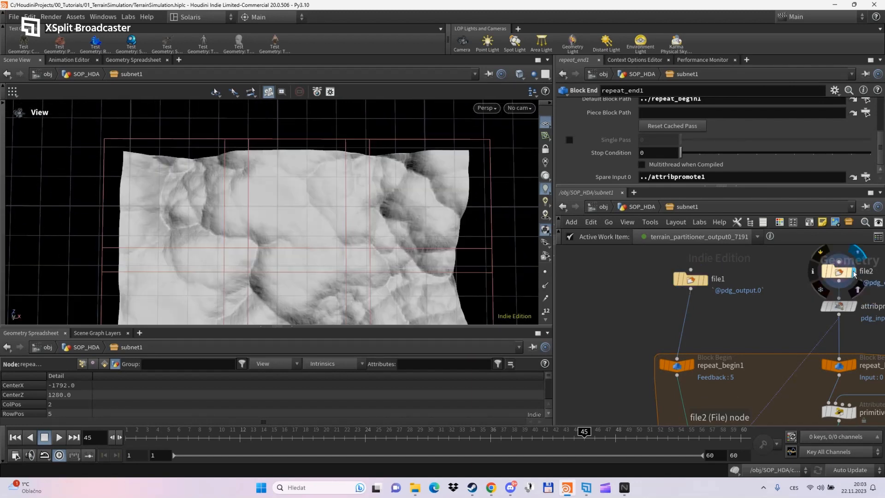
click(708, 279)
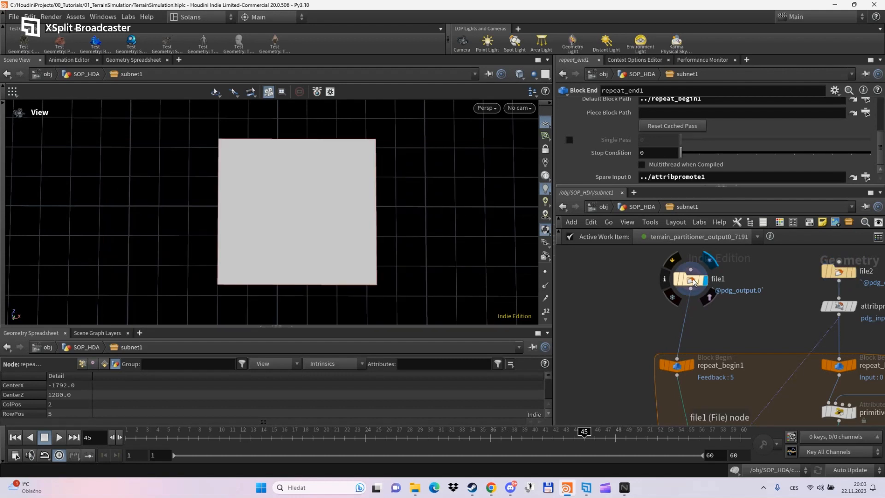
- Select file1 to view its parameters and go up from subnet1 to SOP_HDA
click(686, 279)
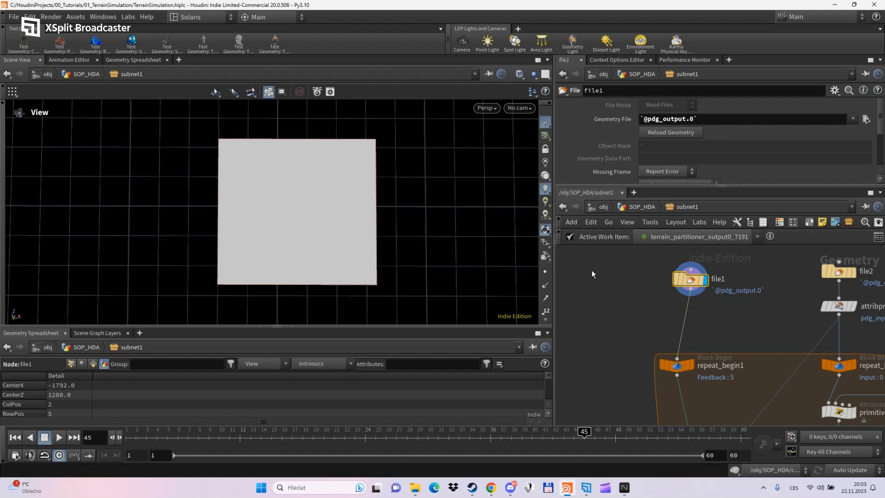
mouse_move(721, 294)
middle_down()
mouse_move(719, 203)
mouse_move(705, 301)
middle_up()
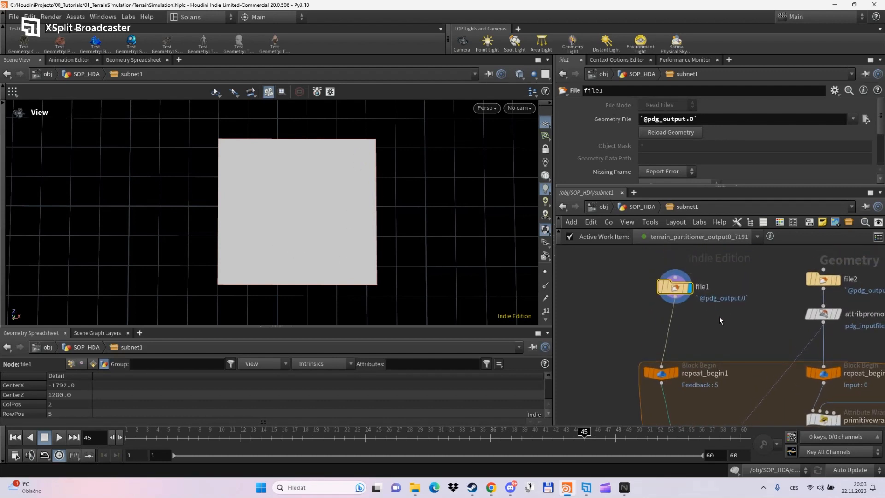
key(u)
mouse_move(786, 336)
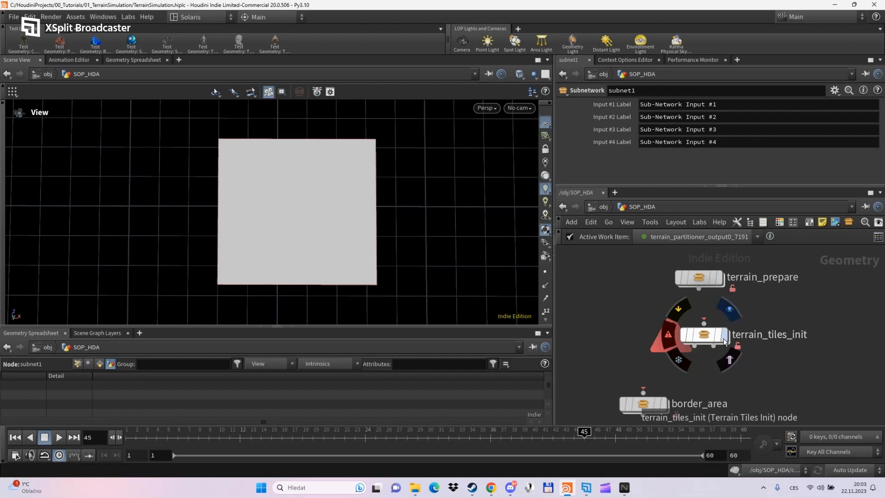
- Enter terrain_tiles_init and inspect the Maskhelper tile split settings
double_click(697, 337)
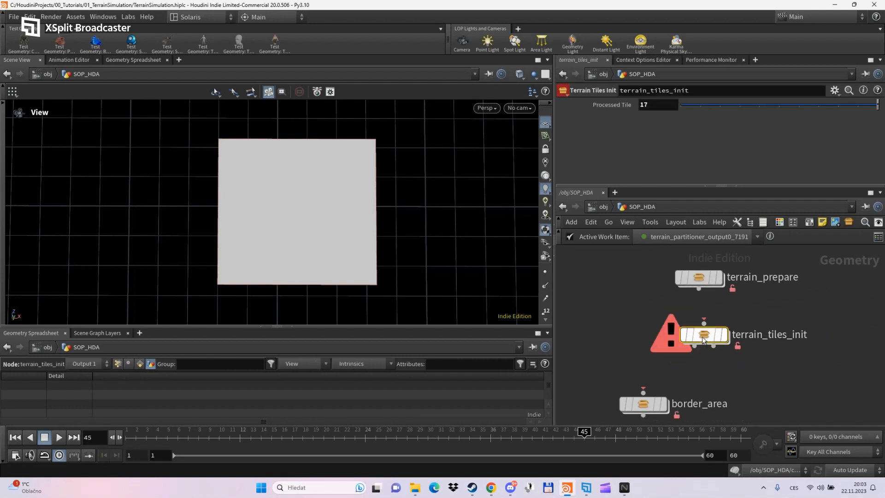
scroll(691, 323, up, 3)
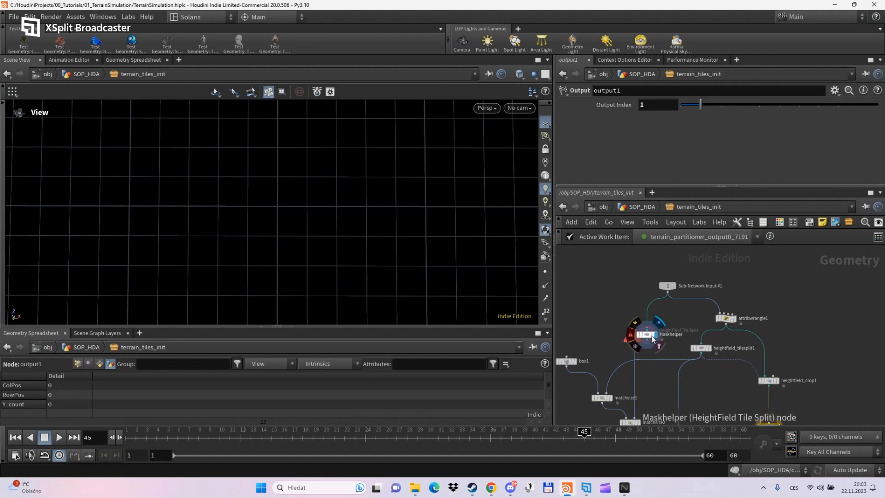
click(647, 334)
scroll(663, 318, down, 3)
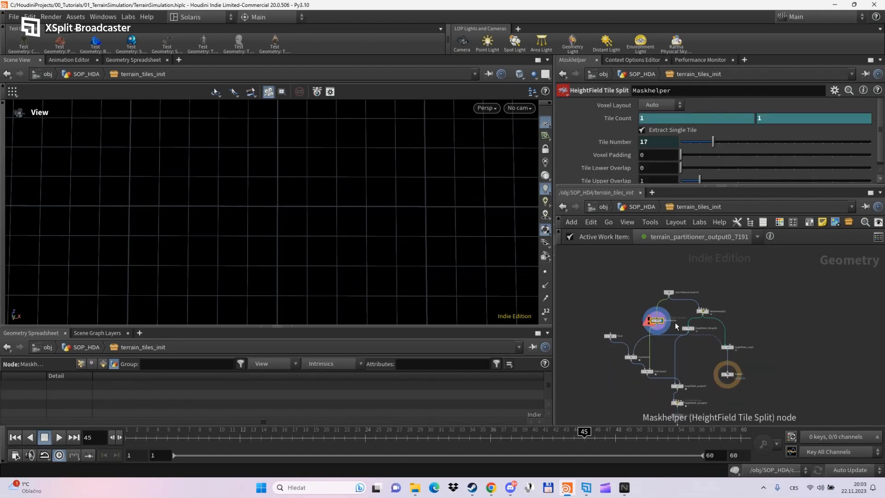
drag(611, 187, 611, 232)
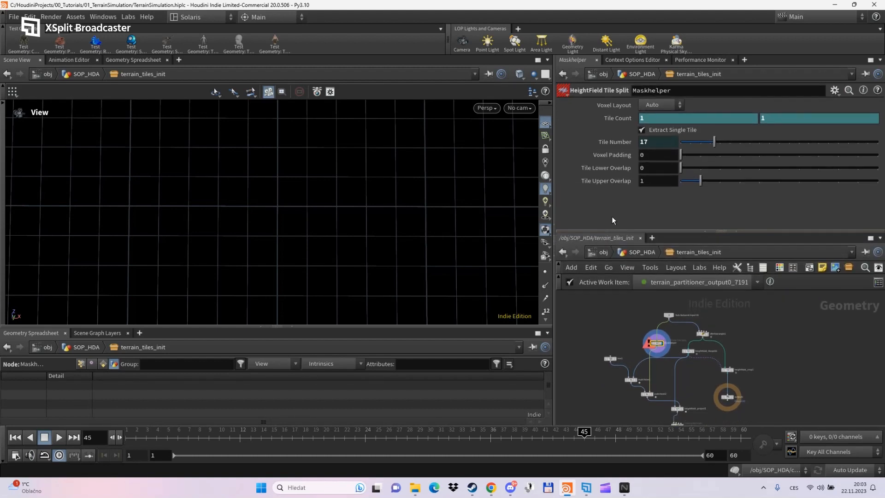
scroll(655, 340, up, 5)
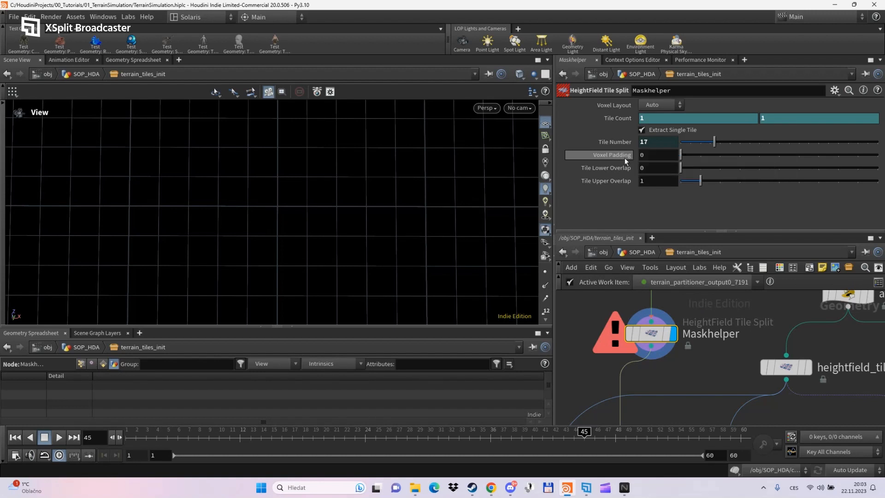
- Inspect the parameters of heightfield_tilesplit1 and then heightfield_crop1
click(793, 367)
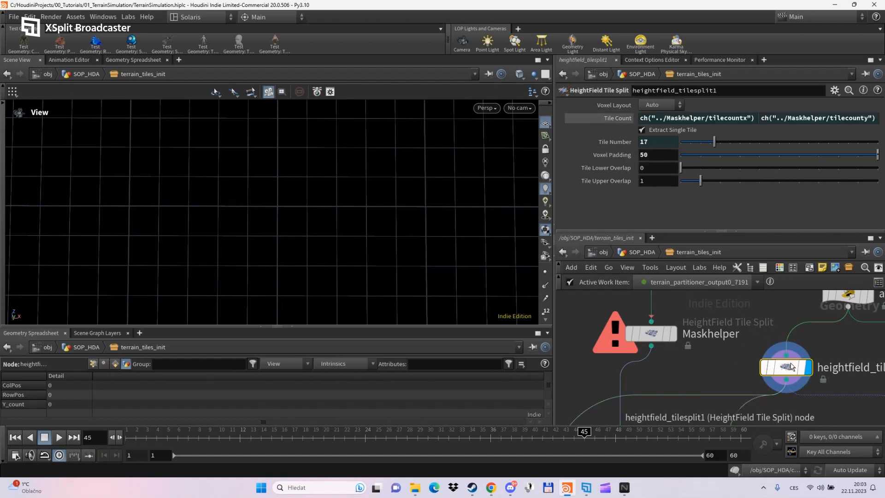
scroll(728, 369, down, 3)
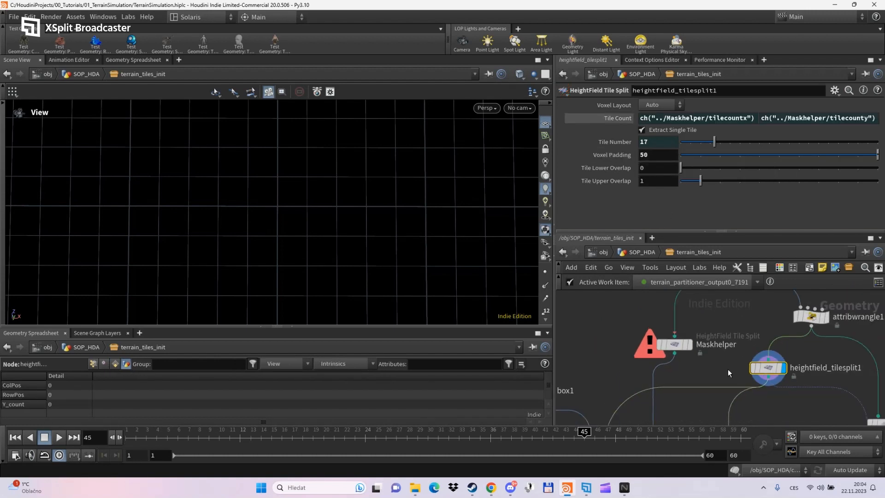
middle_drag(728, 369, 655, 332)
click(828, 388)
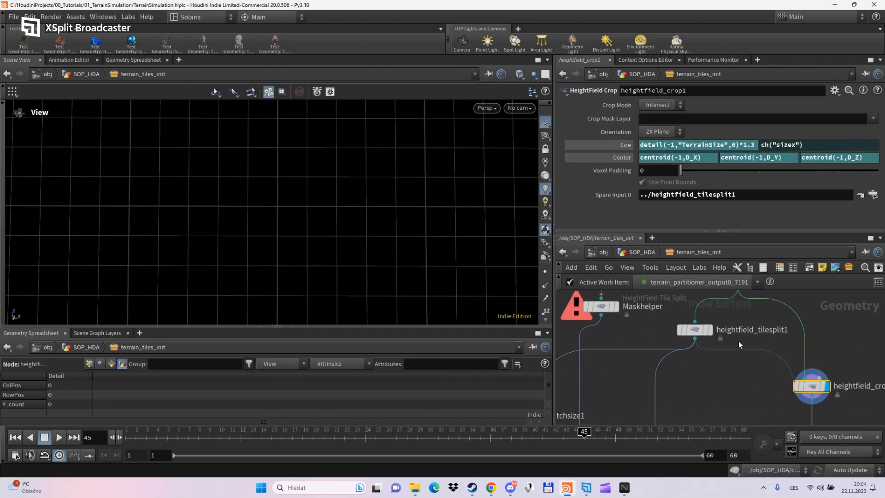
- Leave the crop Size expression unchanged, then search the Tab menu for 'attc'
click(747, 146)
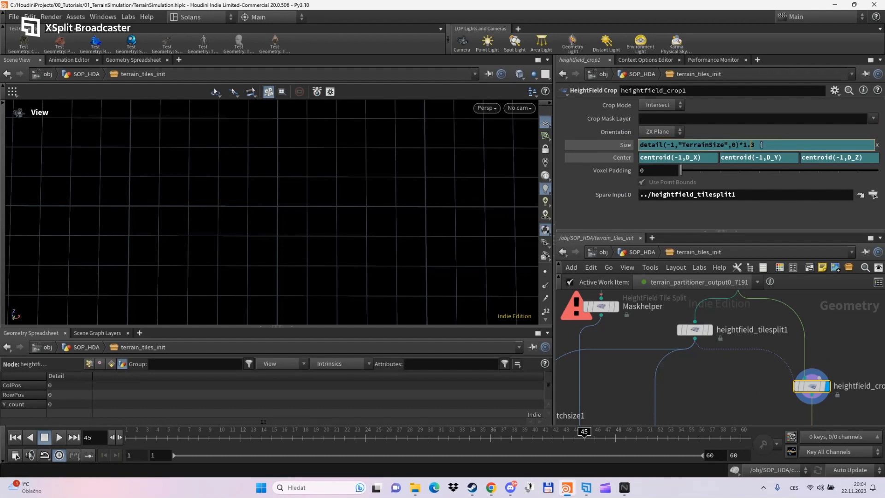
click(742, 388)
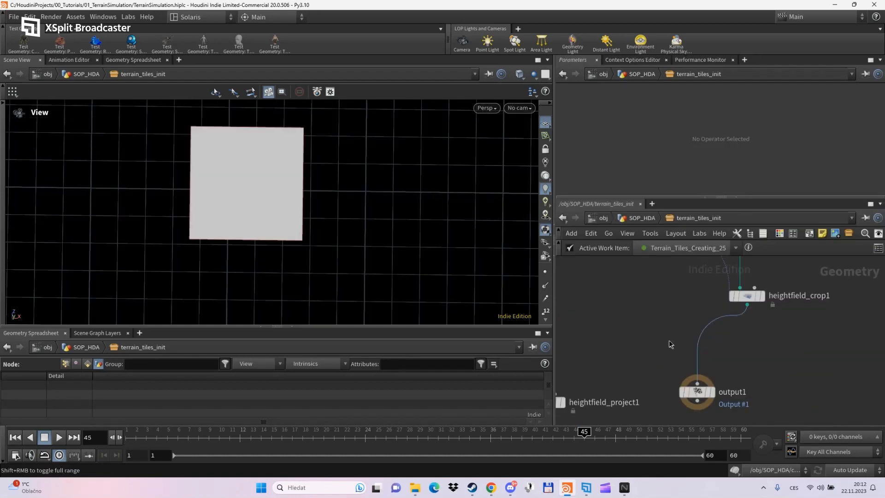
key(Tab)
text(attc)
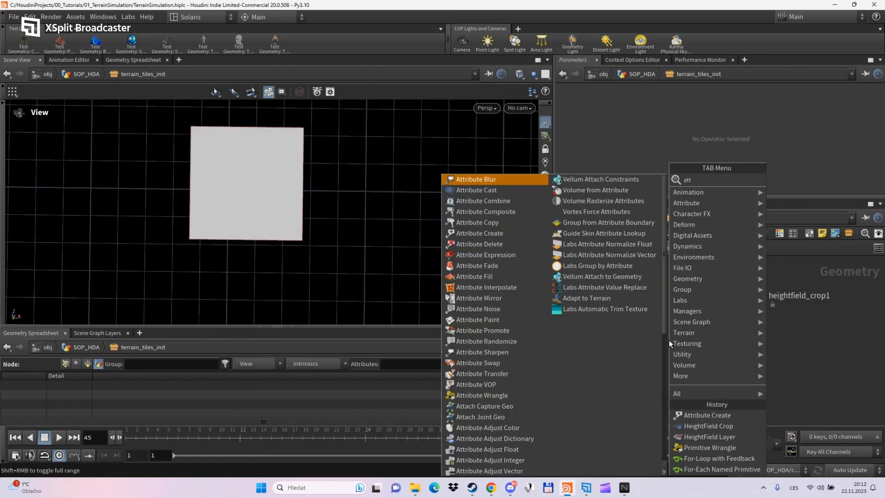
- Place an Attribute Create node on the wire between heightfield_crop1 and output1
key(Down)
key(Down)
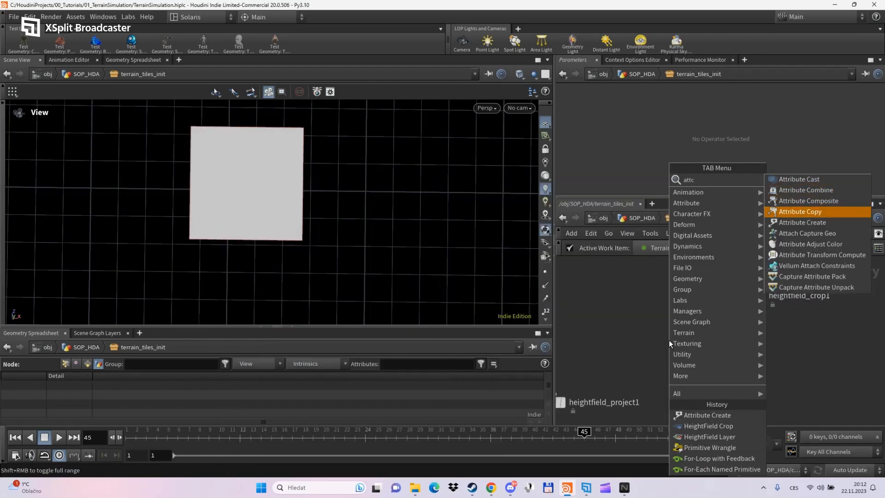
key(Return)
click(708, 344)
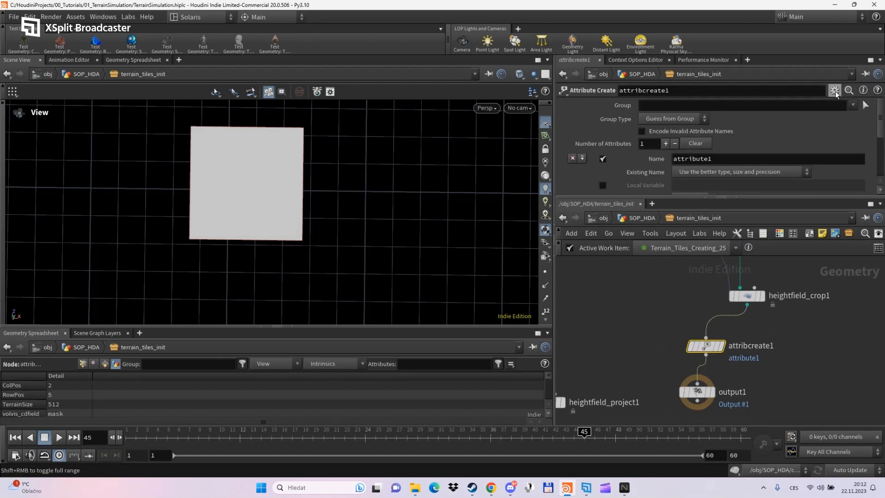
- Add a spare input to attribcreate1 and point Spare Input 0 at Maskhelper
click(835, 91)
click(758, 185)
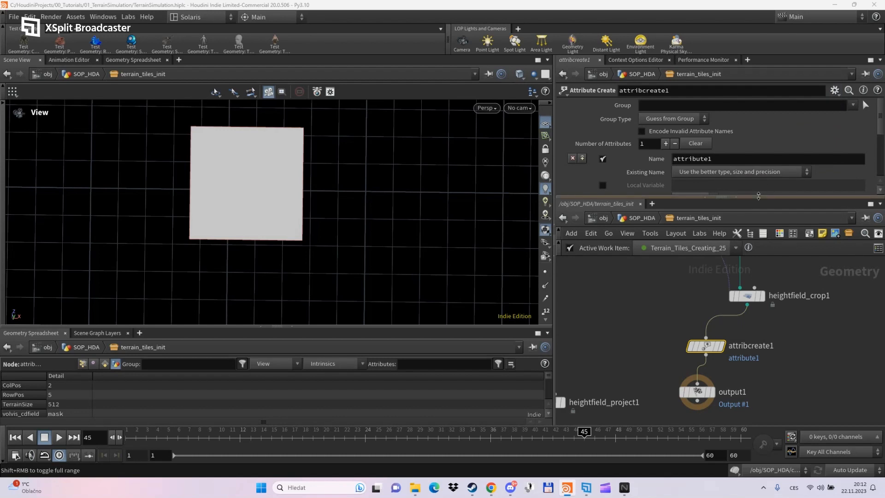
drag(758, 197, 761, 278)
scroll(793, 383, down, 3)
middle_drag(692, 384, 712, 439)
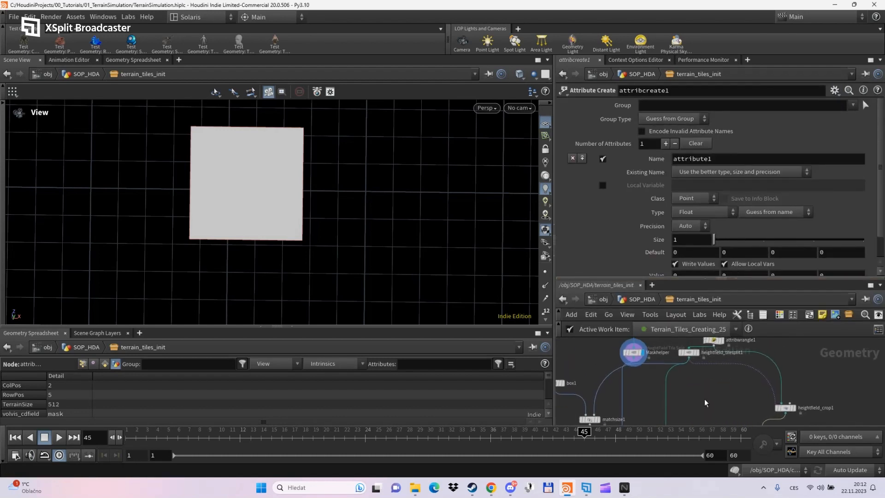
middle_drag(704, 403, 712, 422)
scroll(632, 367, up, 2)
scroll(626, 249, down, 2)
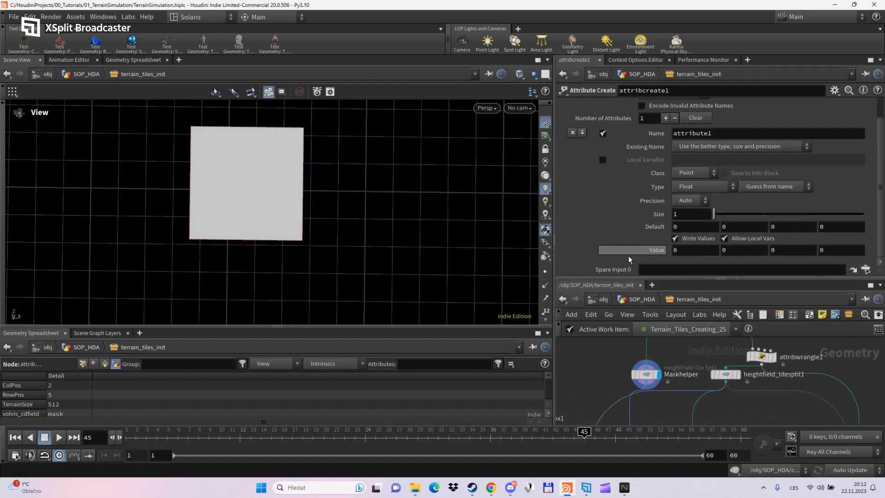
drag(646, 374, 654, 269)
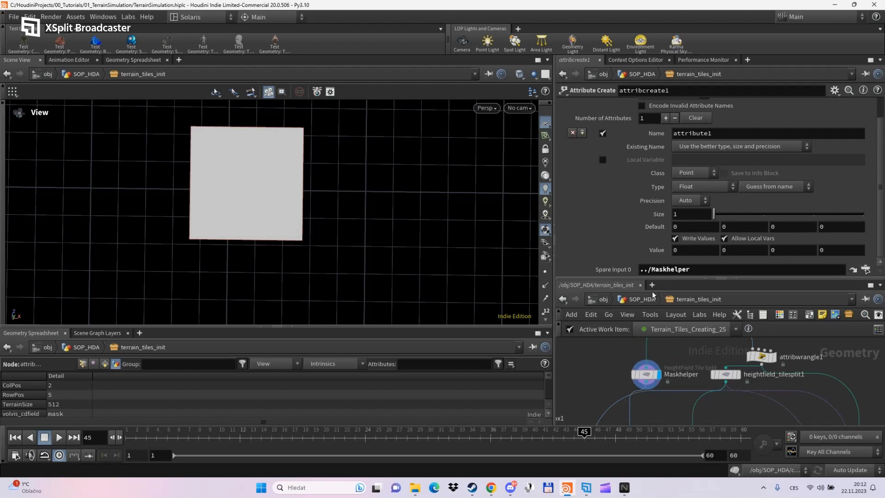
middle_drag(687, 395, 666, 355)
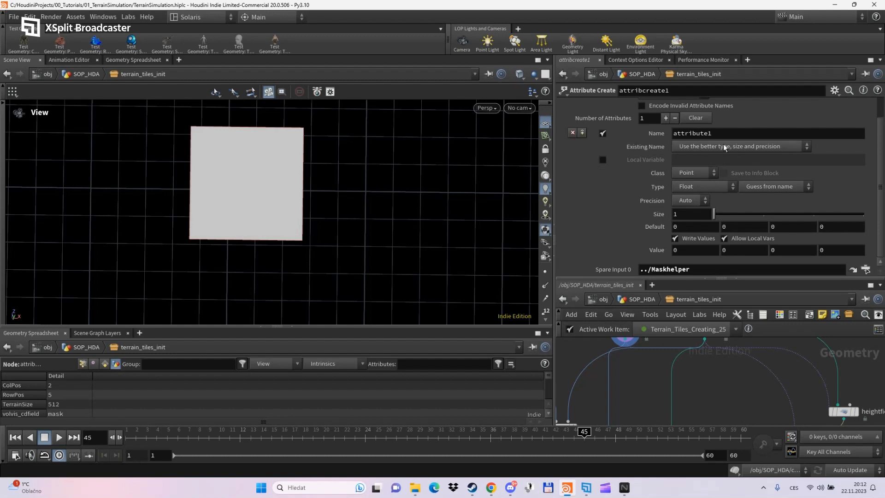
- Add a second attribute and name the two attributes CenterX and CenterZ
click(666, 119)
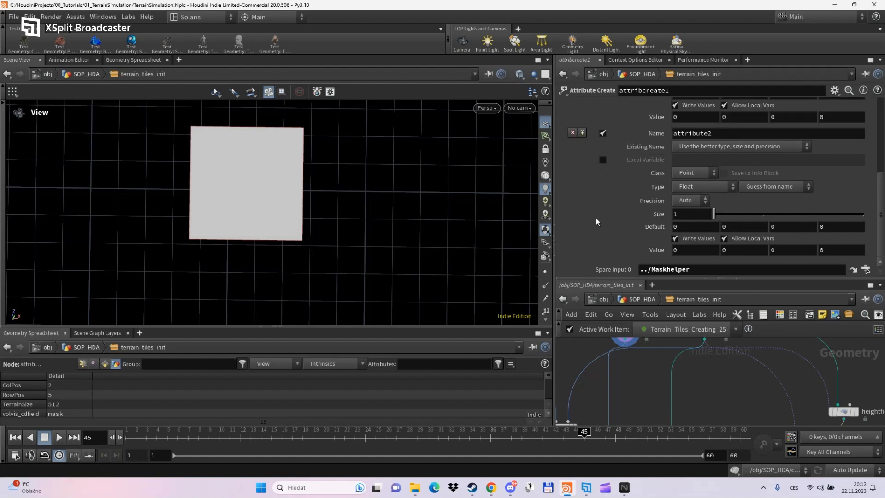
scroll(595, 218, down, 3)
scroll(595, 217, up, 2)
scroll(595, 218, up, 3)
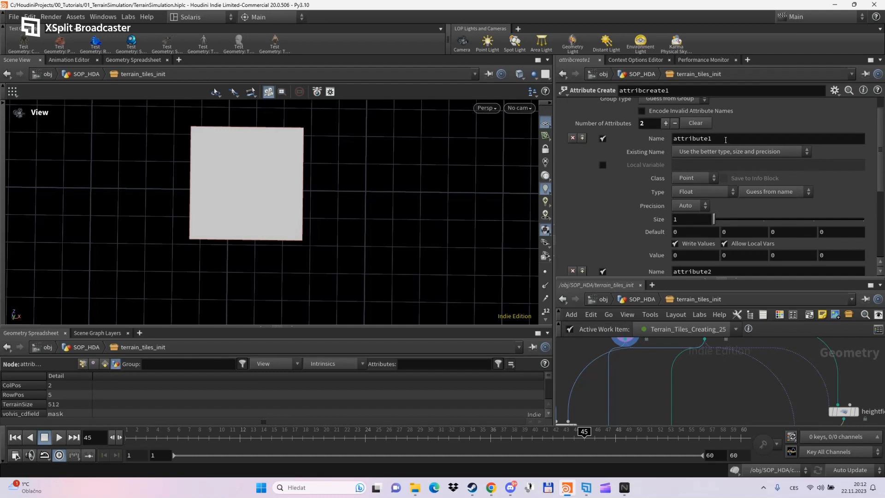
double_click(705, 138)
text(CenterX)
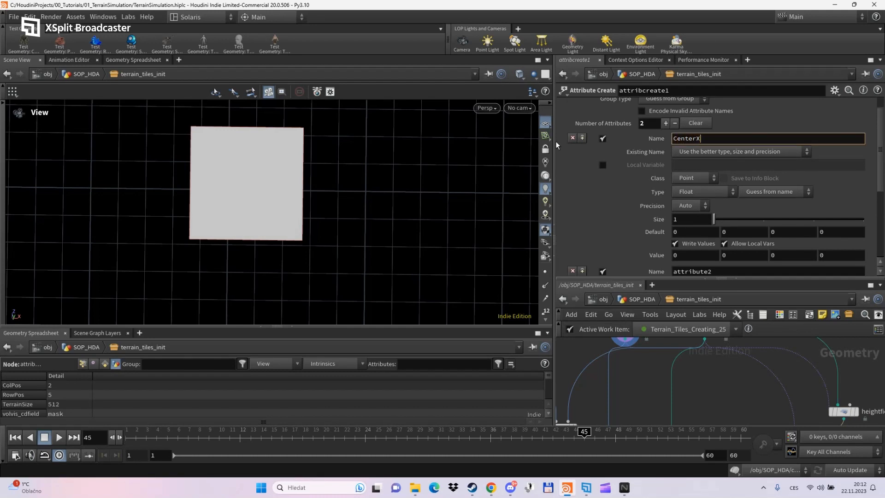
key(Return)
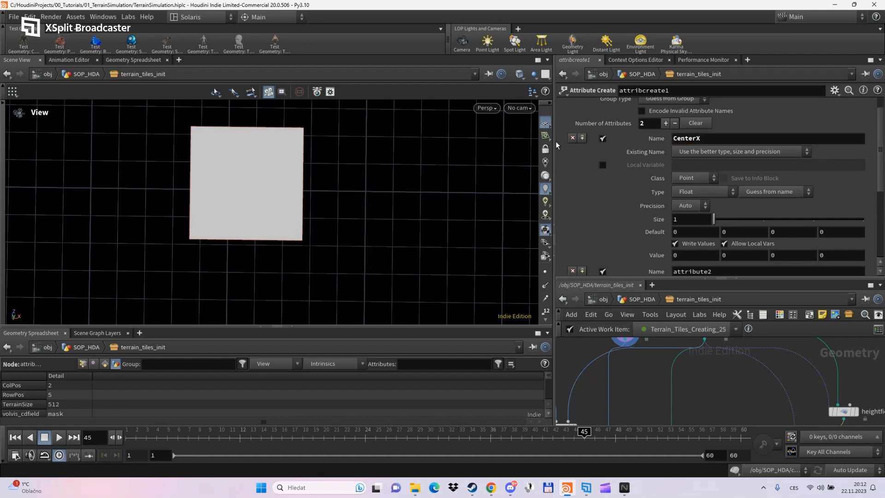
double_click(738, 272)
text(Cen)
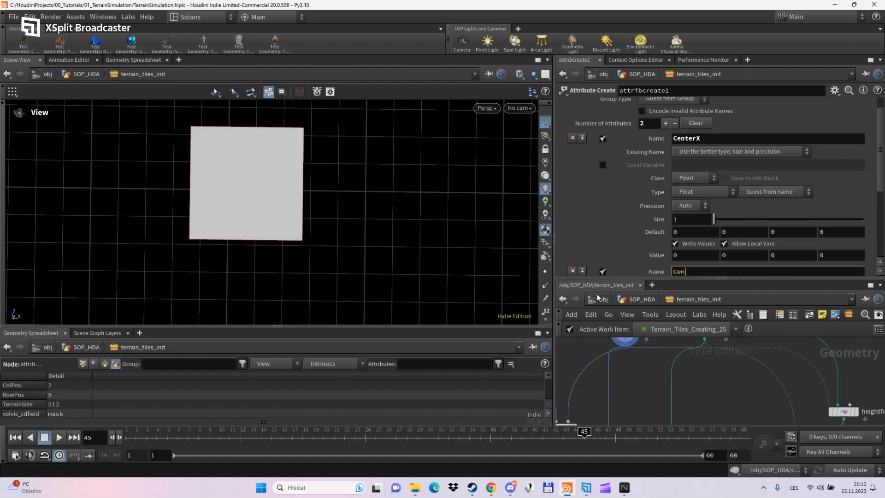
text(terZ)
key(Return)
- Change the class of both CenterX and CenterZ from Point to Detail
click(703, 177)
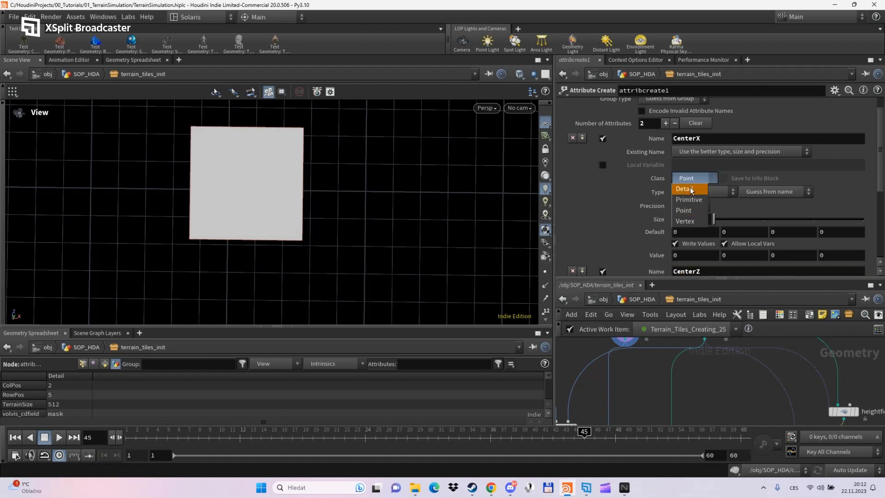
click(690, 187)
scroll(613, 186, down, 5)
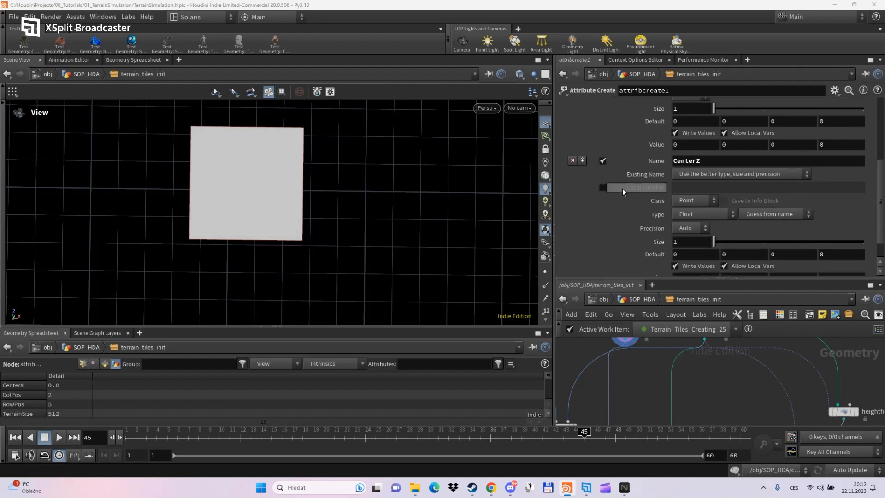
click(696, 200)
click(693, 210)
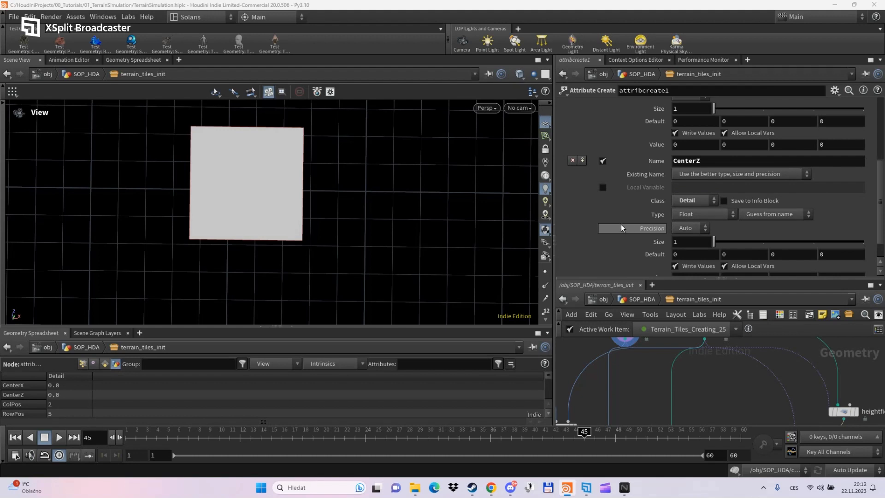
scroll(621, 224, up, 3)
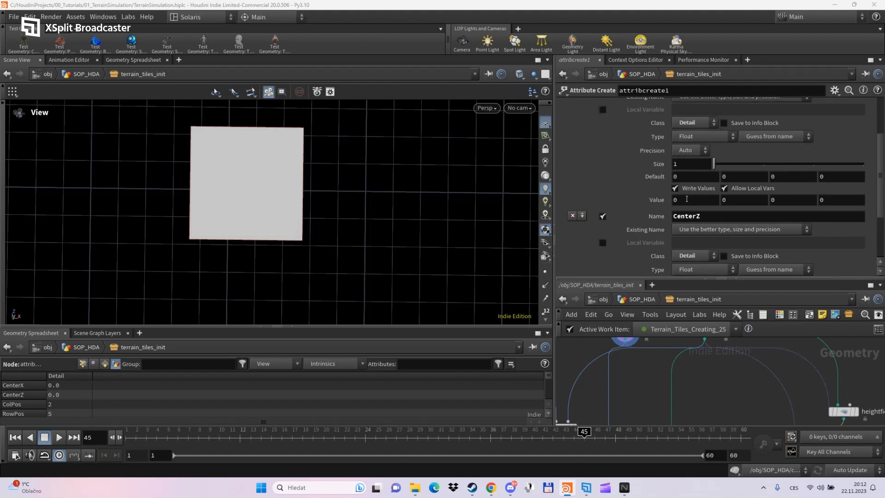
drag(623, 279, 623, 266)
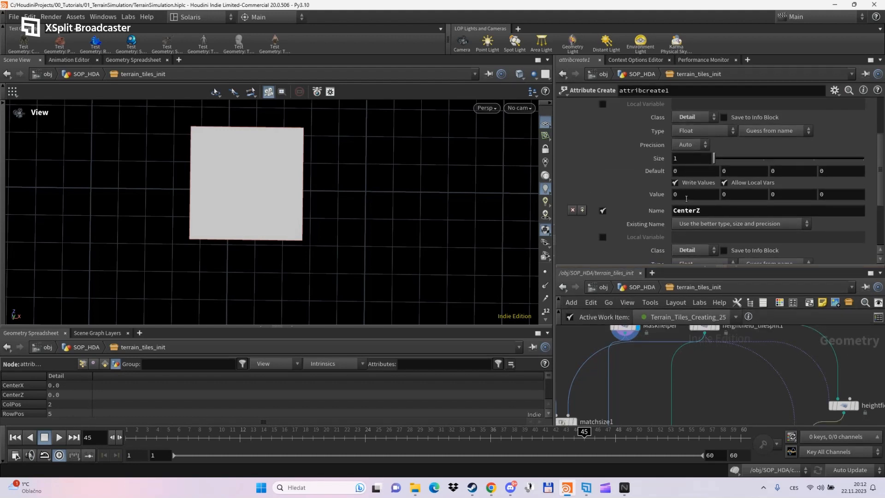
- Set CenterX's value to the expression centroid(-1,D_X) and copy it
click(686, 198)
text(centro)
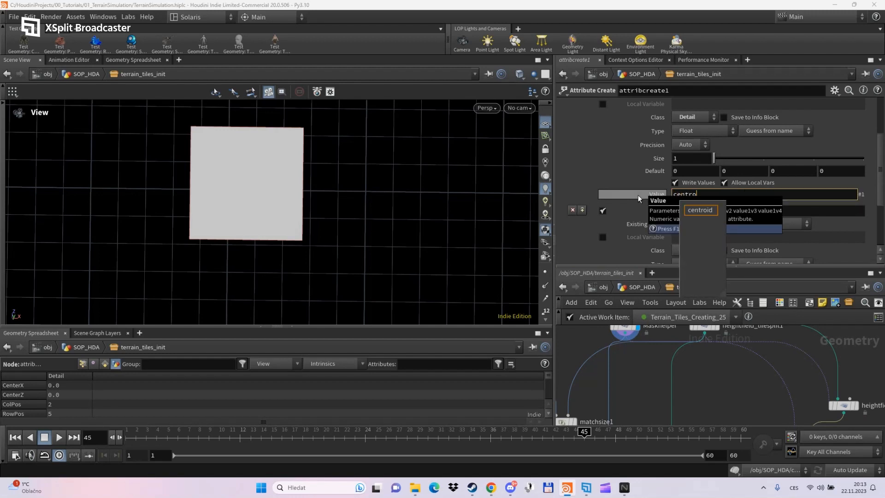
text(id(-1)
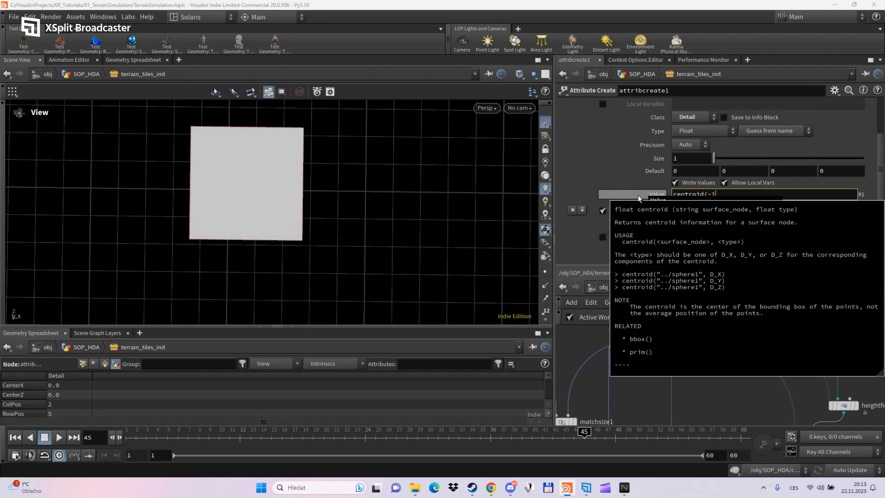
text(,D_X)
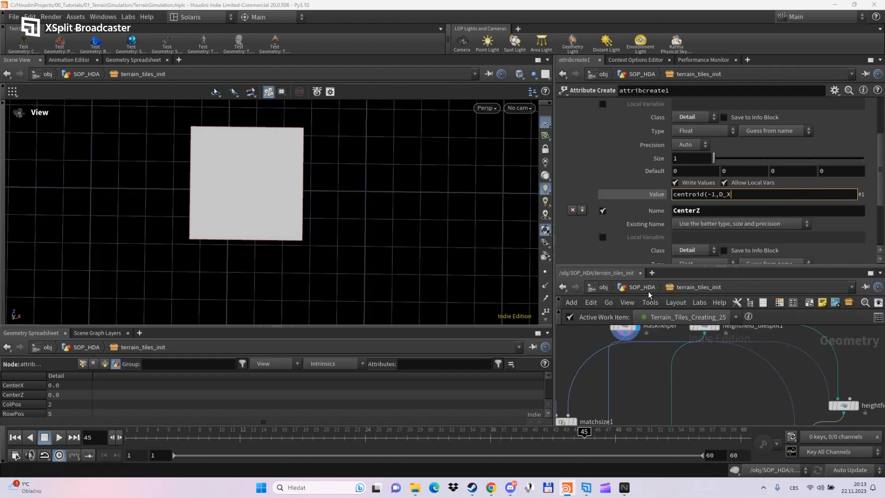
text())
key(Return)
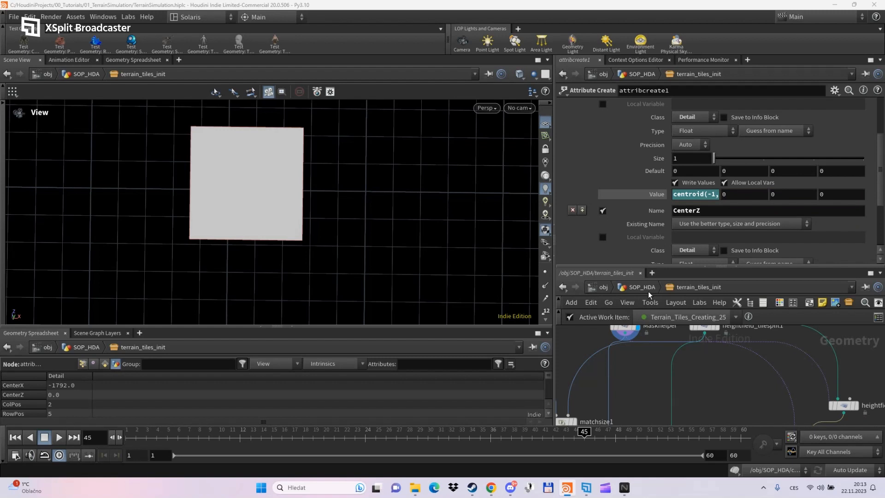
click(693, 193)
key(ctrl+c)
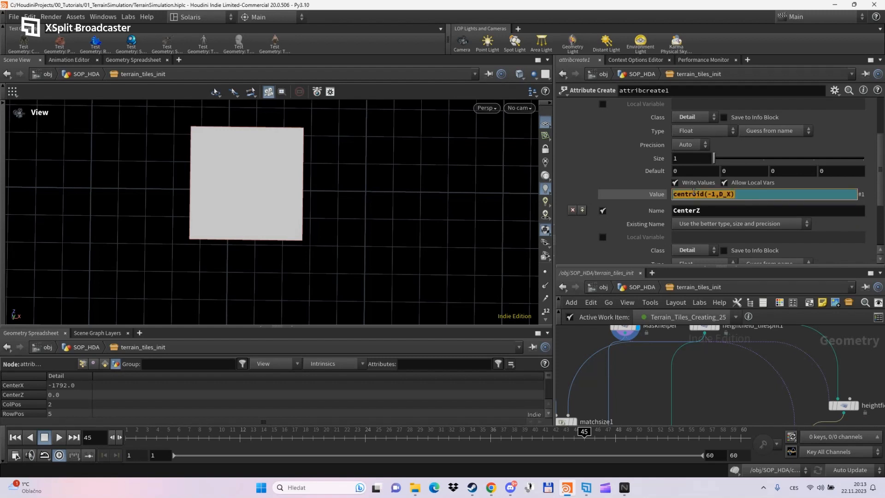
key(Return)
- Paste the expression into CenterZ's value as centroid(-1,D_Z)
scroll(655, 170, down, 3)
scroll(649, 157, down, 1)
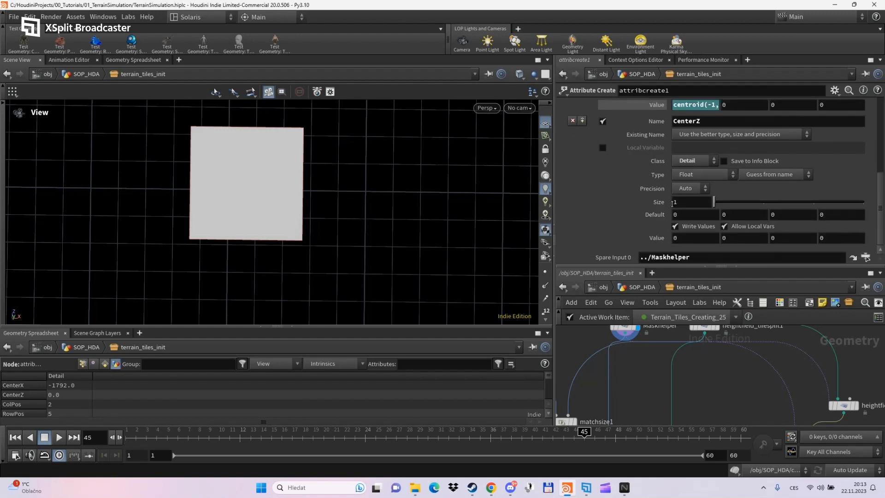
click(715, 238)
key(ctrl+v)
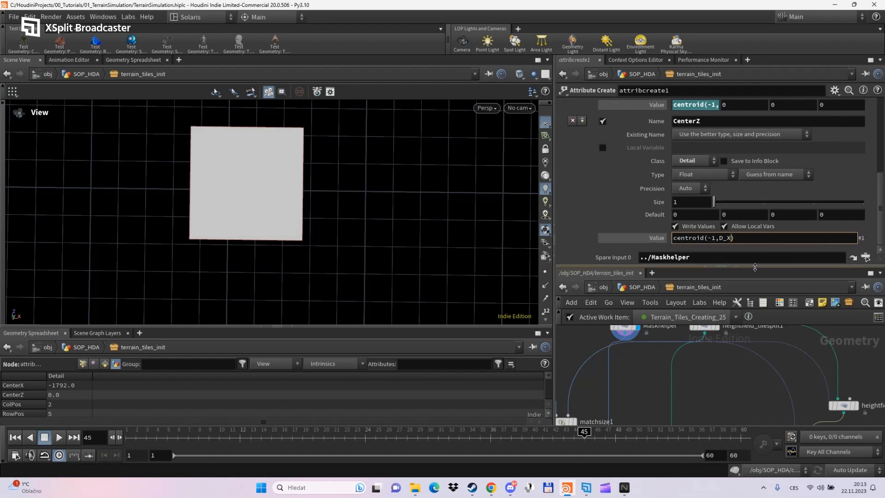
text(Z)
key(Return)
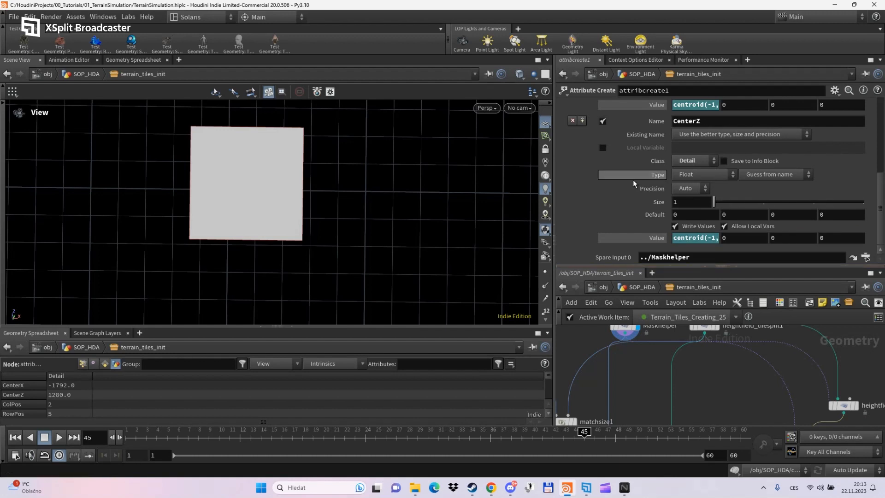
- Display attribcreate1 to show CenterX -1792.0 and CenterZ 1280.0
middle_drag(731, 375, 698, 253)
scroll(775, 355, up, 3)
middle_drag(780, 356, 757, 404)
click(751, 366)
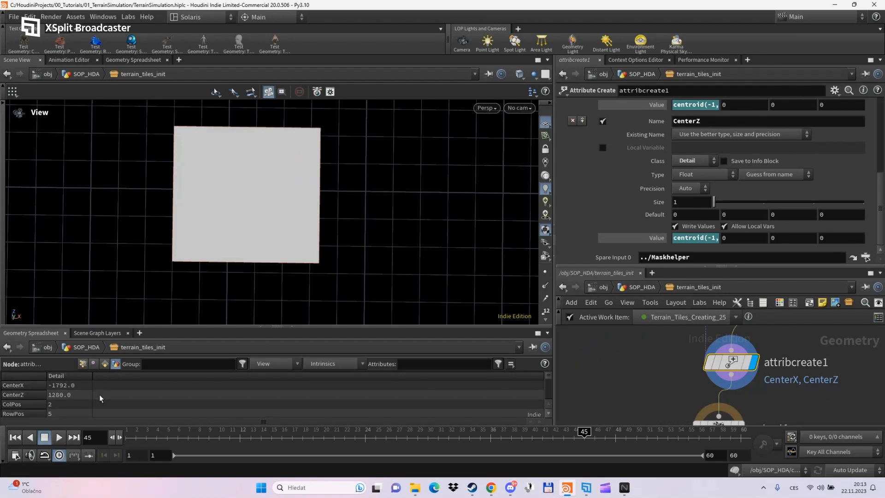
- Return to SOP_HDA, cut the file1 wire into terrain_tiles_init, and go up to /obj
click(648, 290)
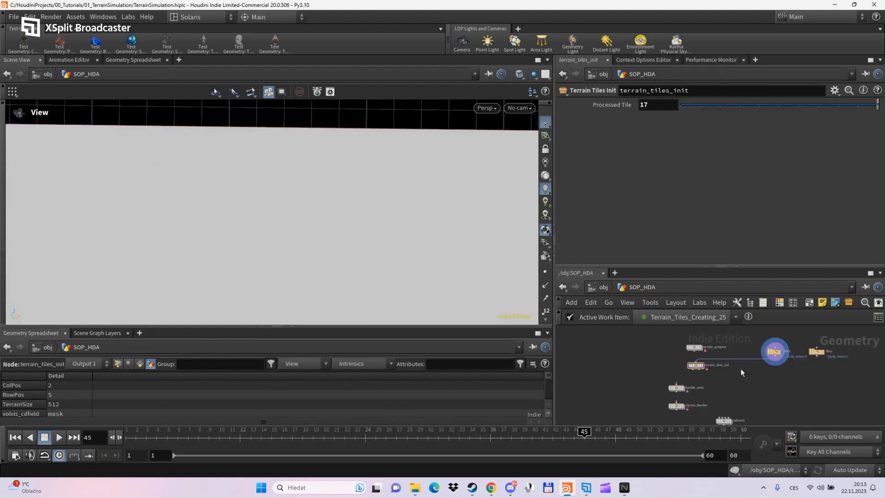
key(y)
drag(741, 364, 738, 353)
middle_drag(680, 328, 687, 340)
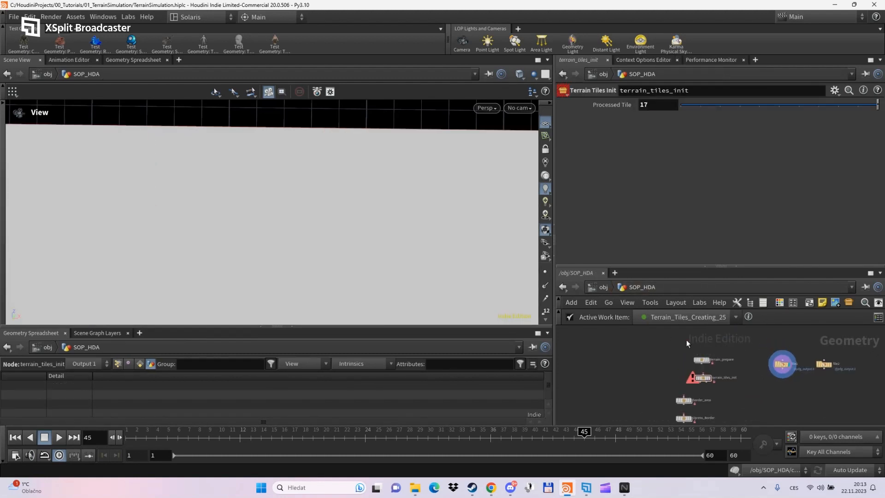
click(607, 287)
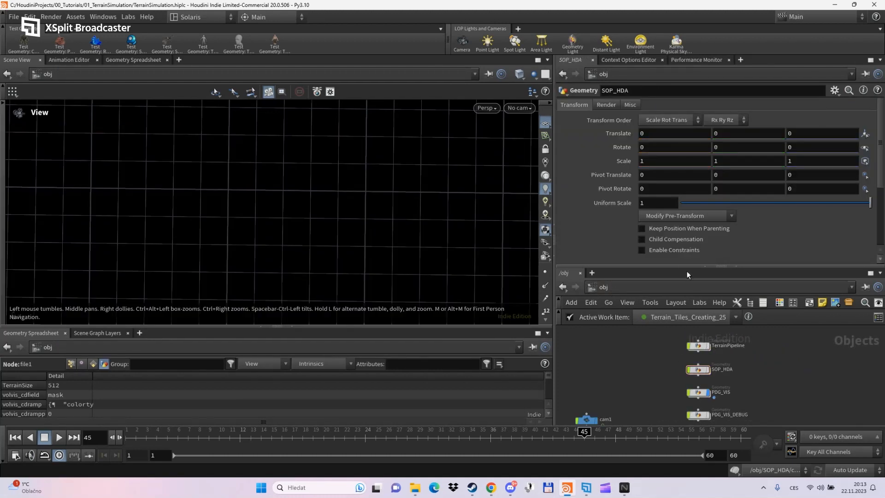
- Enter the TerrainPipeline TOP network and frame the Terrain_Tiles_INIT node
drag(687, 267, 663, 187)
drag(554, 282, 611, 283)
scroll(721, 340, up, 4)
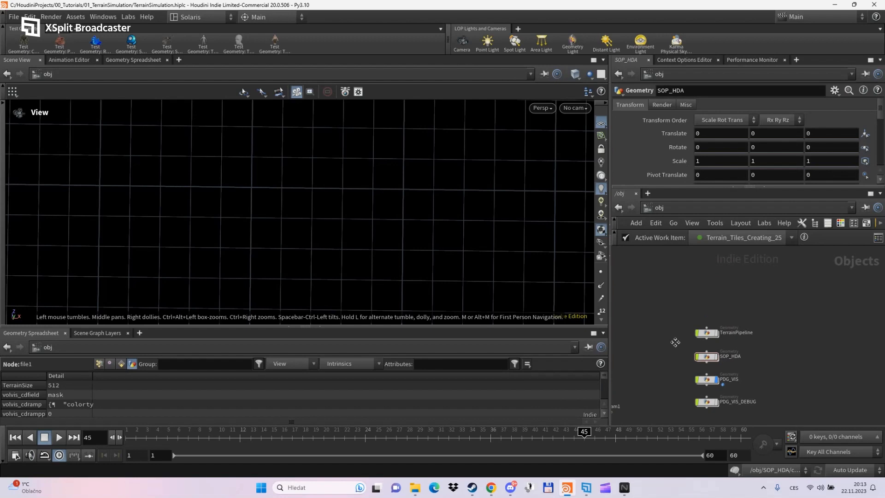
double_click(730, 332)
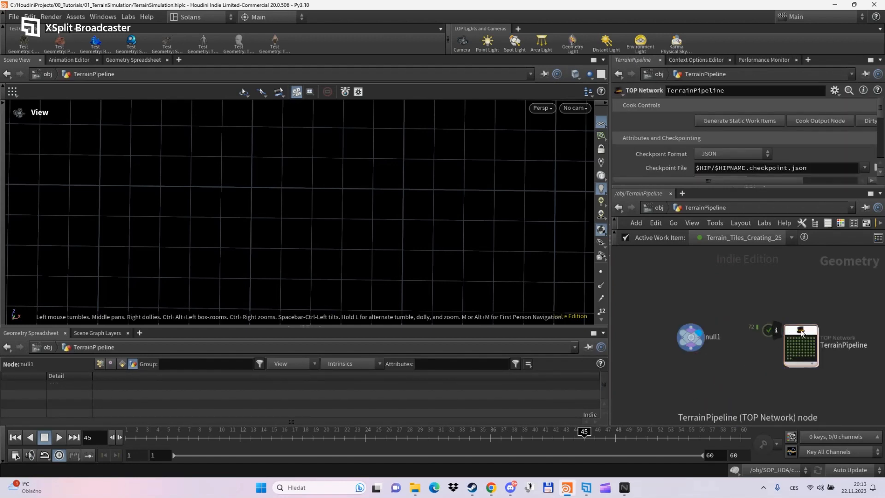
double_click(802, 333)
scroll(779, 360, down, 4)
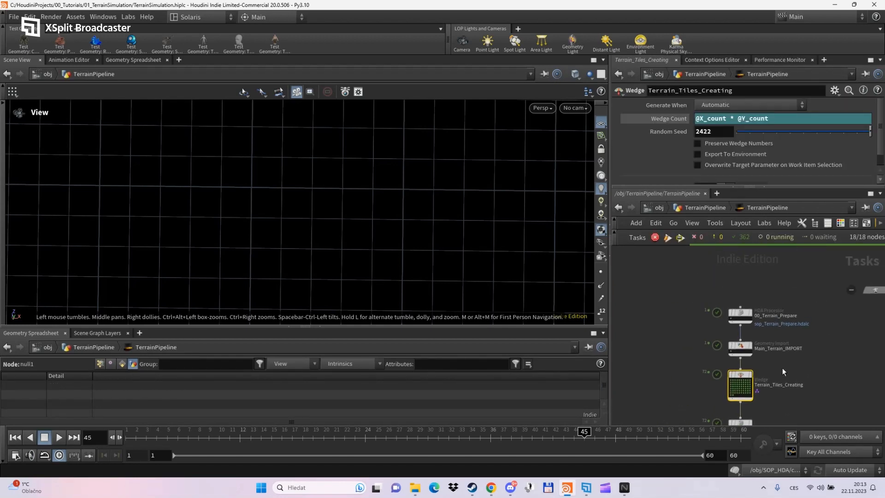
scroll(754, 339, up, 2)
middle_drag(758, 333, 748, 294)
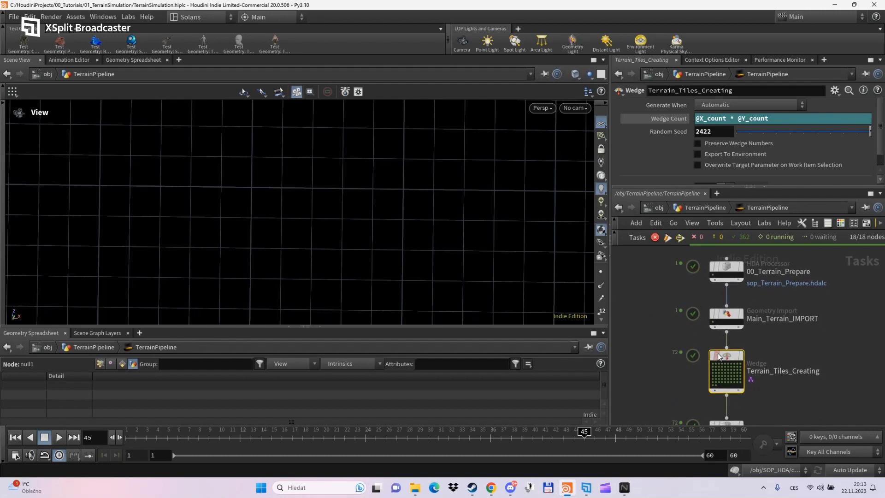
middle_drag(765, 353, 763, 302)
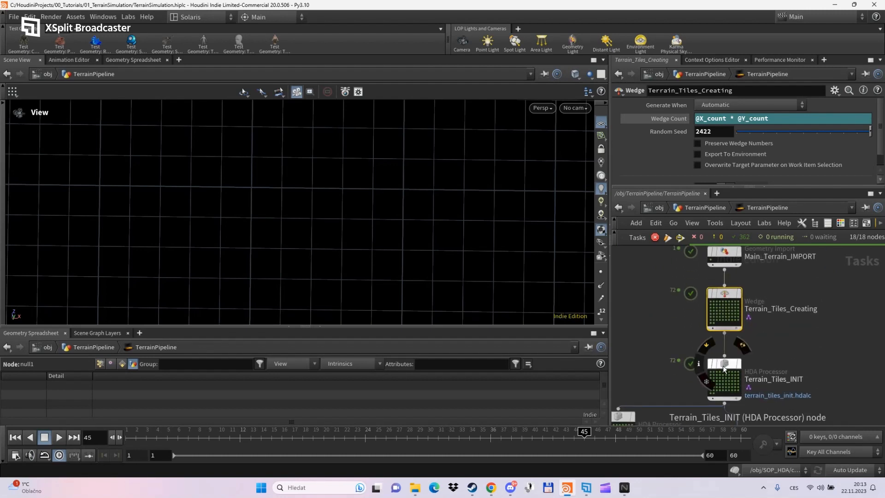
- Delete Terrain_Tiles_INIT's output files from disk and accept the confirmation
click(726, 367)
right_click(727, 365)
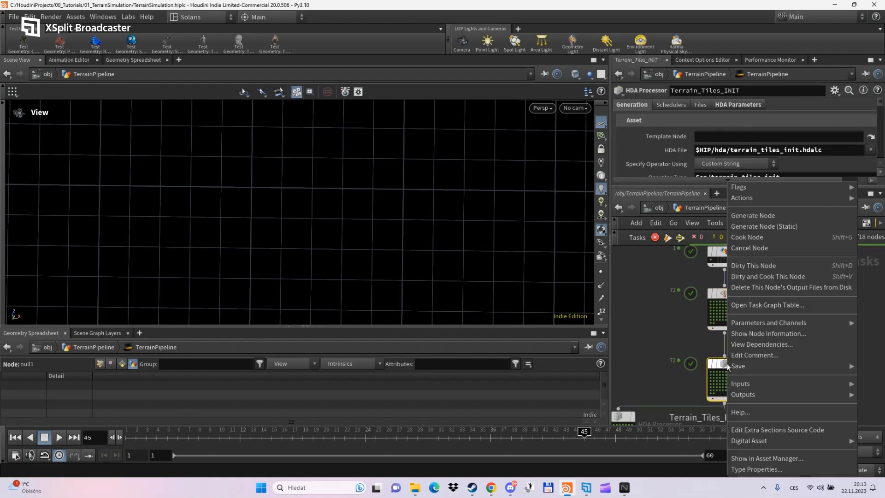
click(750, 289)
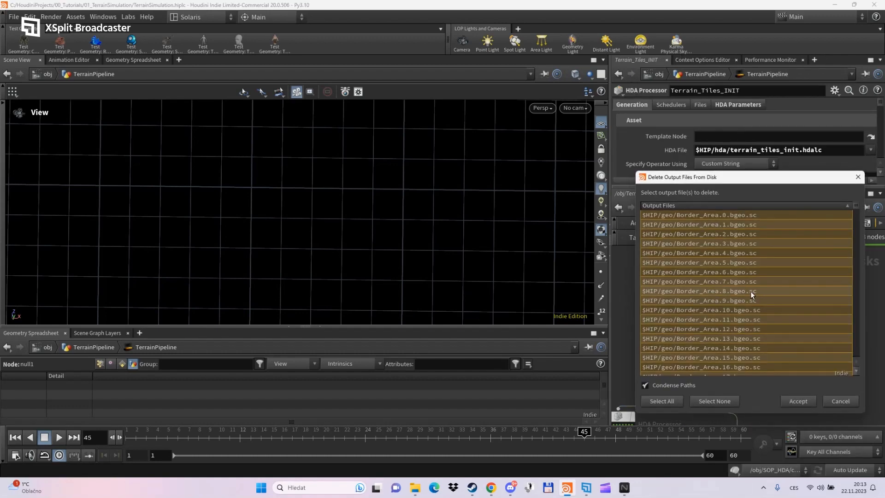
click(793, 401)
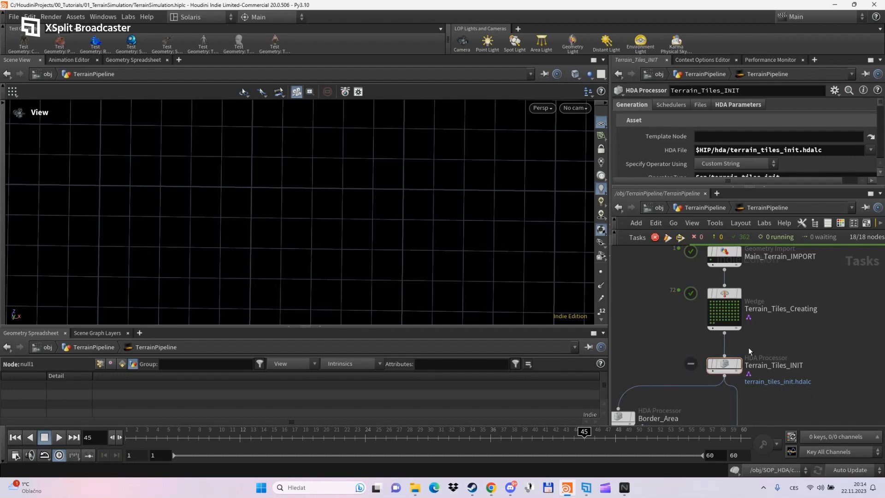
- Bring terrain_partitioner into view and pick an action from its context menu
scroll(750, 340, down, 3)
middle_drag(775, 393, 766, 260)
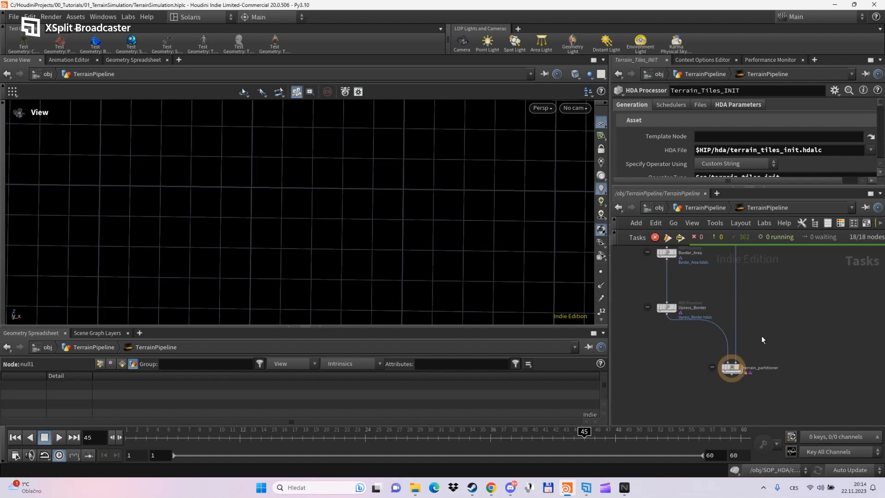
right_click(730, 365)
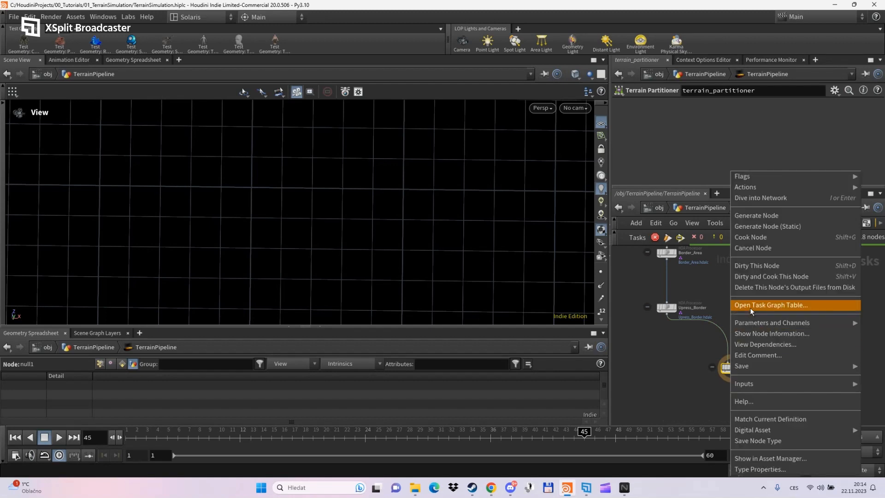
click(756, 277)
scroll(777, 323, down, 3)
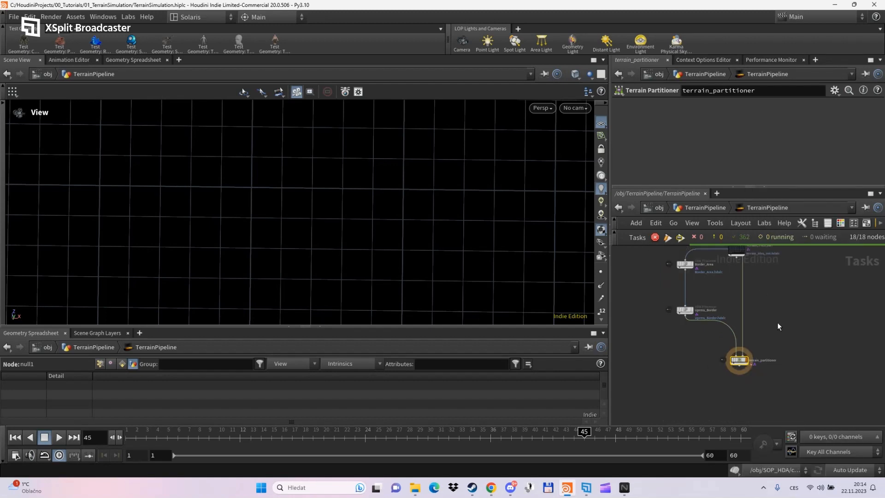
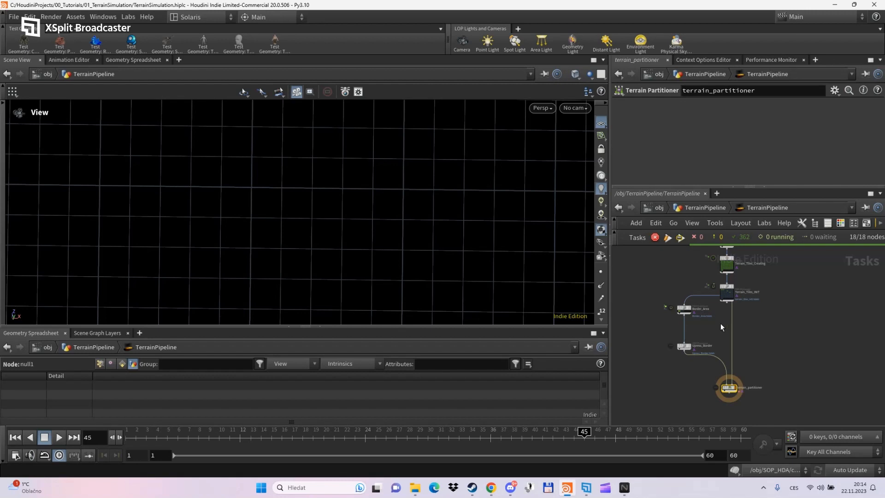
- Set Border_Area's Generate When to Each Upstream Item is Cooked
scroll(720, 320, up, 2)
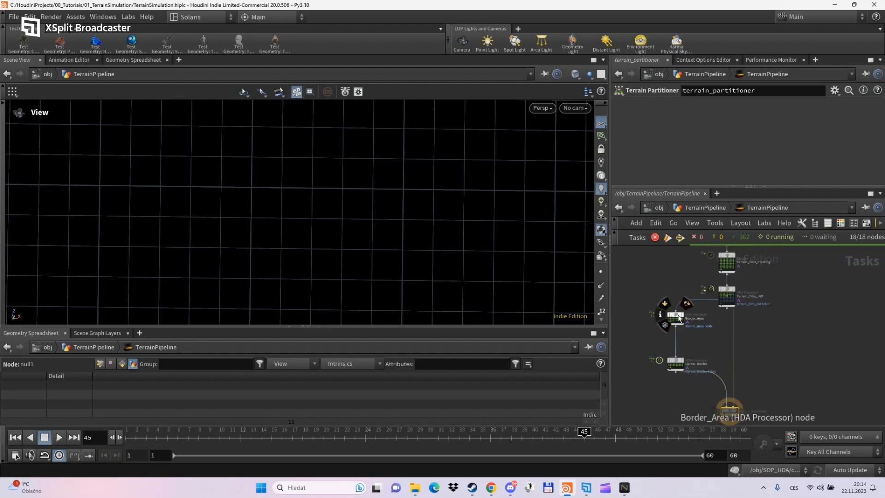
drag(699, 319, 699, 334)
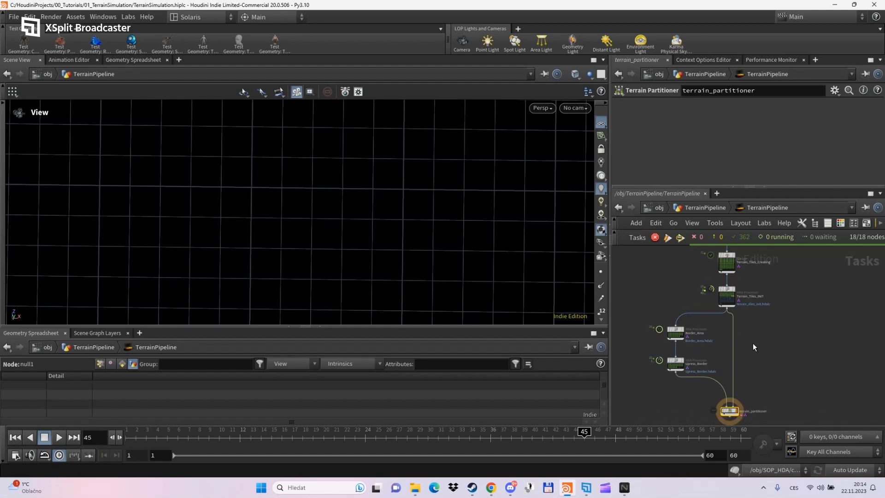
mouse_move(753, 342)
middle_down()
mouse_move(761, 347)
mouse_move(755, 335)
middle_up()
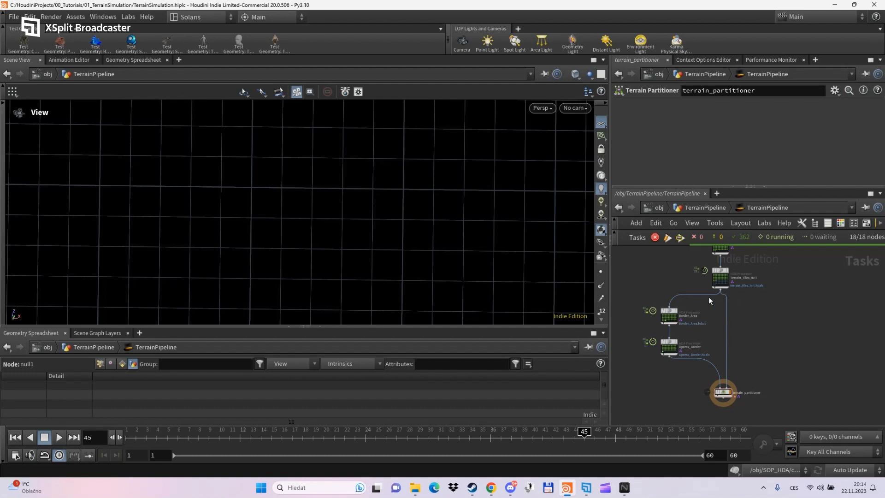
scroll(708, 313, up, 3)
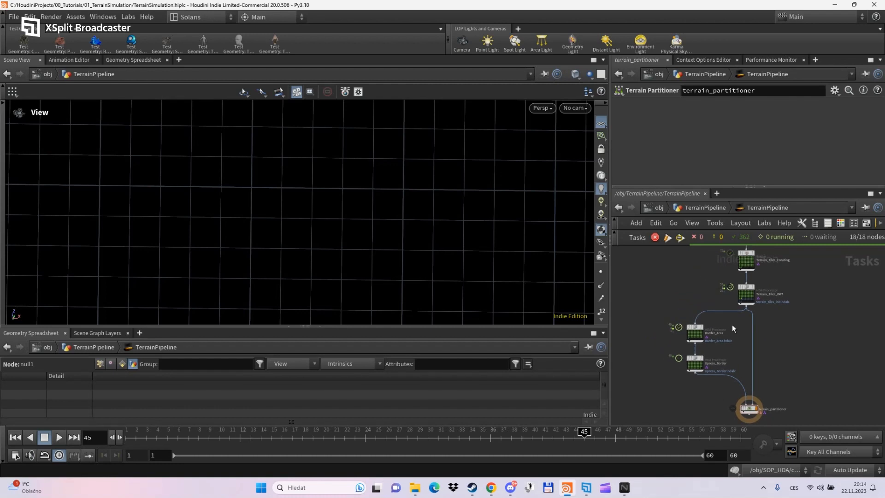
scroll(733, 328, down, 2)
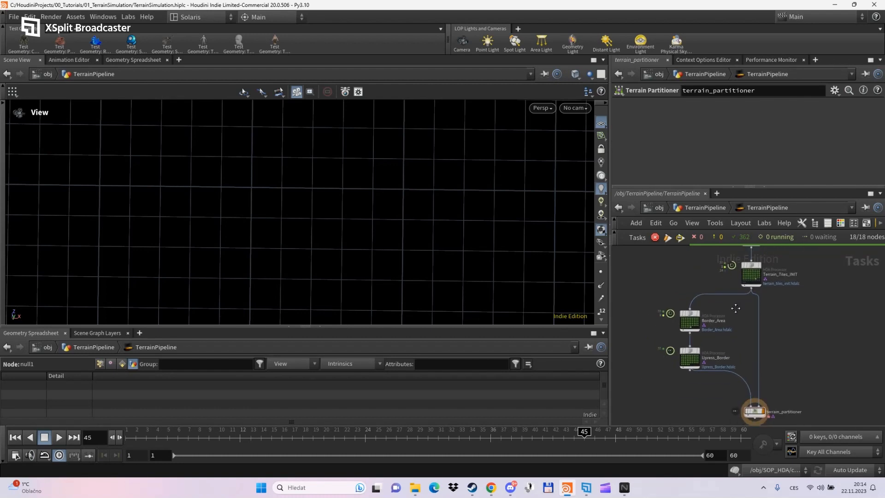
middle_drag(714, 309, 714, 324)
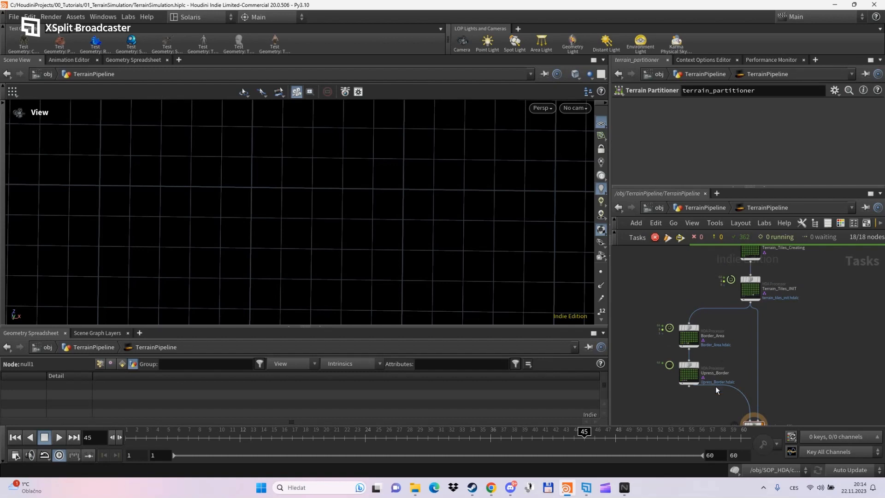
middle_drag(749, 369, 745, 319)
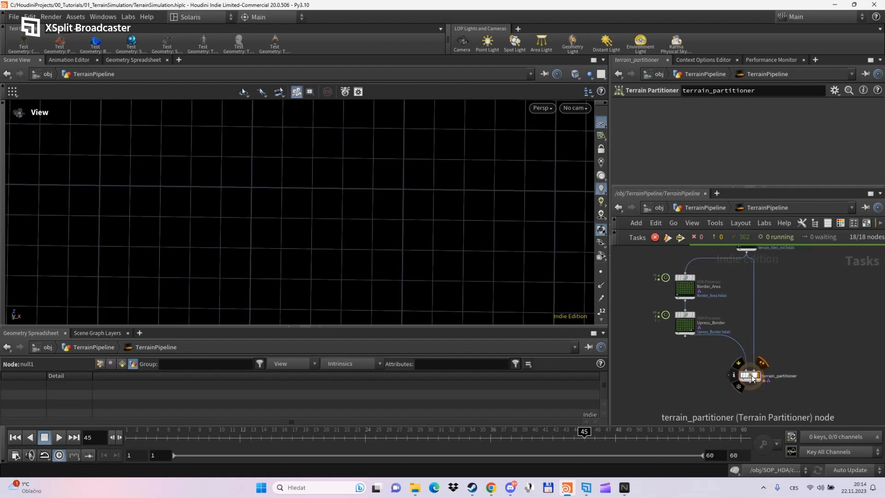
drag(752, 377, 752, 394)
scroll(719, 362, up, 2)
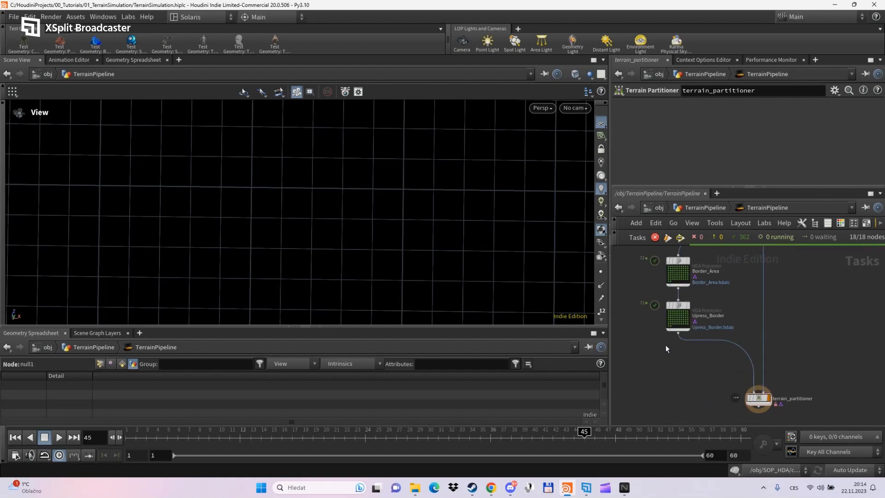
drag(374, 265, 375, 242)
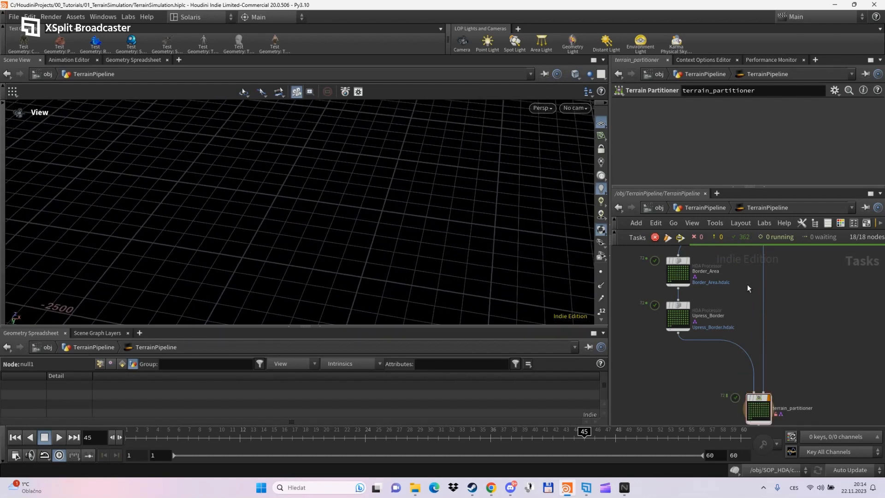
scroll(725, 363, up, 5)
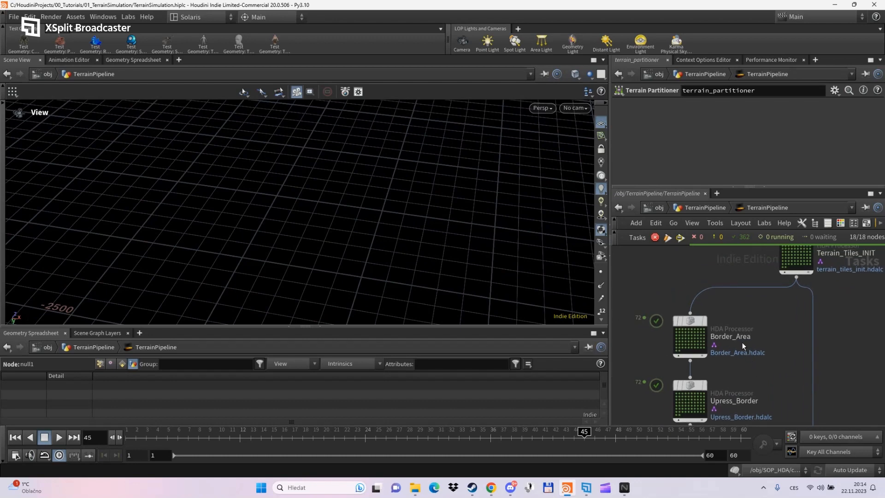
click(690, 324)
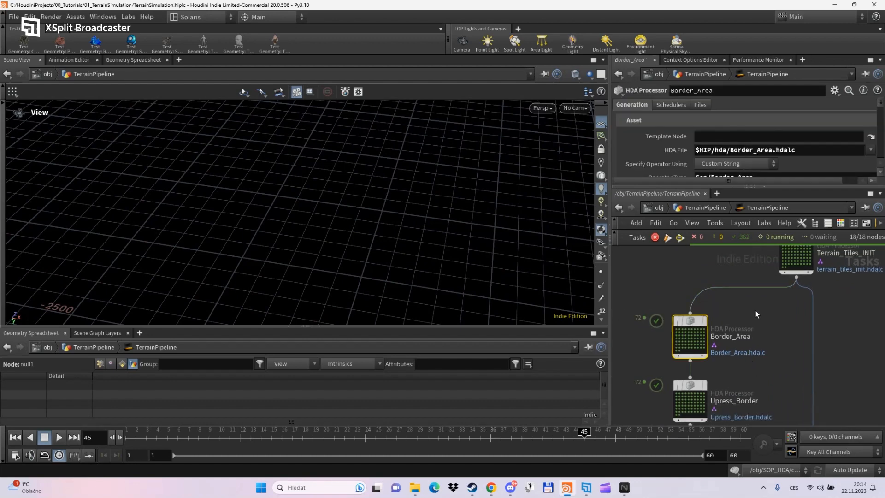
drag(680, 186, 681, 265)
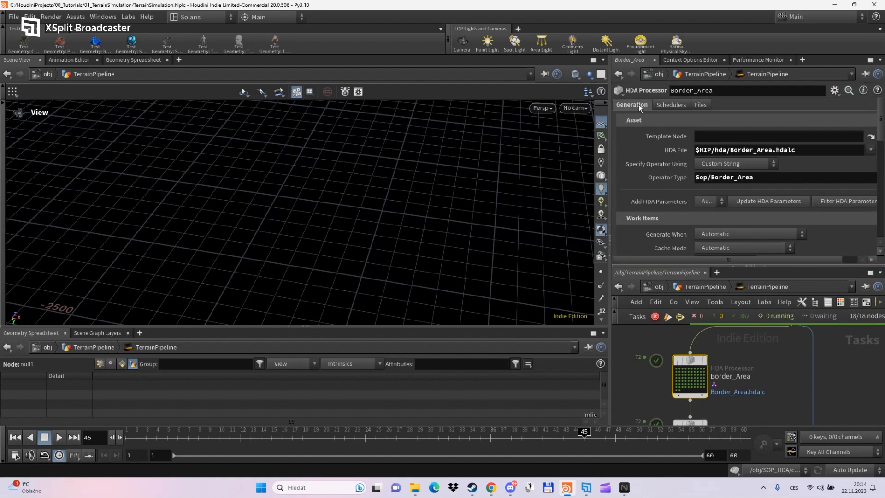
scroll(631, 150, down, 3)
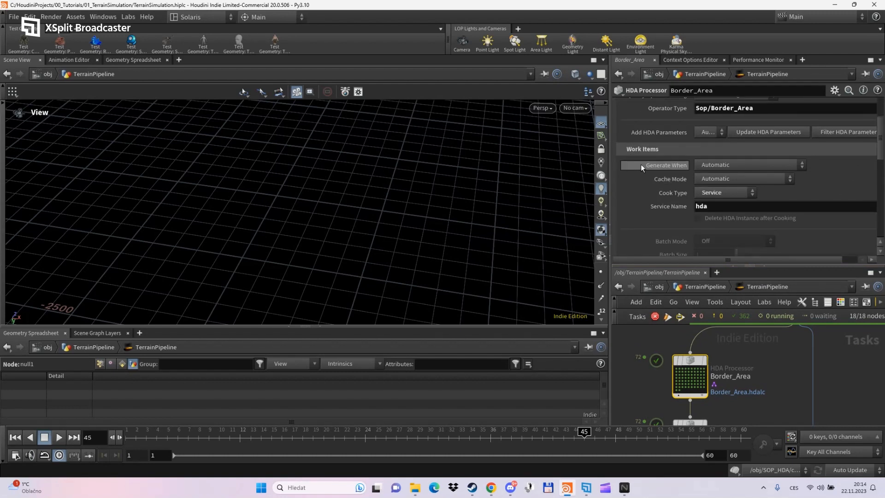
click(713, 164)
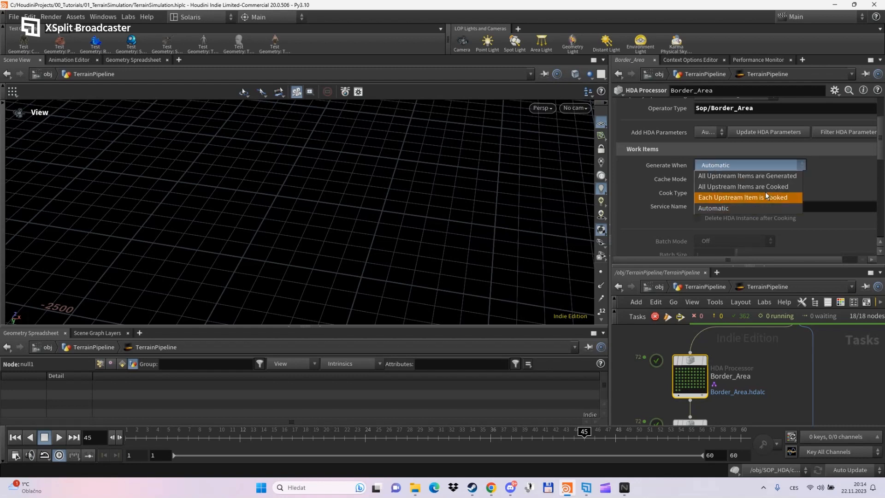
click(722, 197)
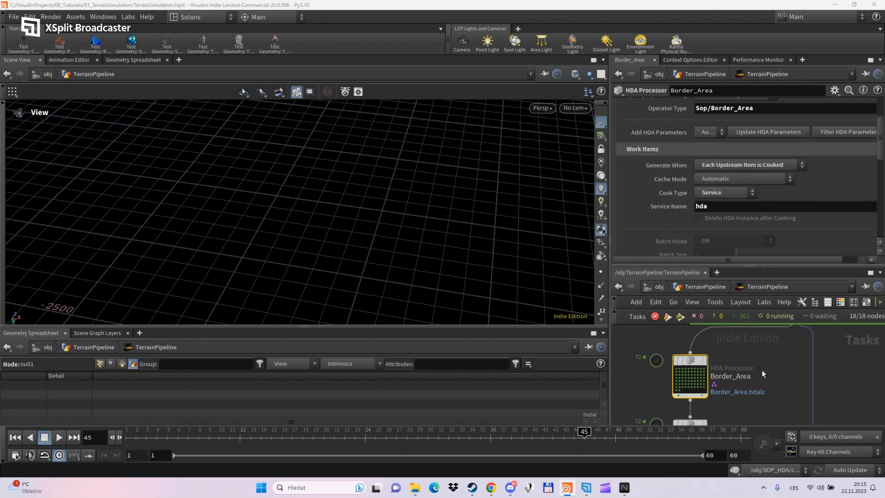
- Confirm Upress_Border also generates as each upstream item is cooked
middle_drag(754, 382, 758, 338)
drag(693, 380, 693, 387)
middle_drag(719, 369, 723, 400)
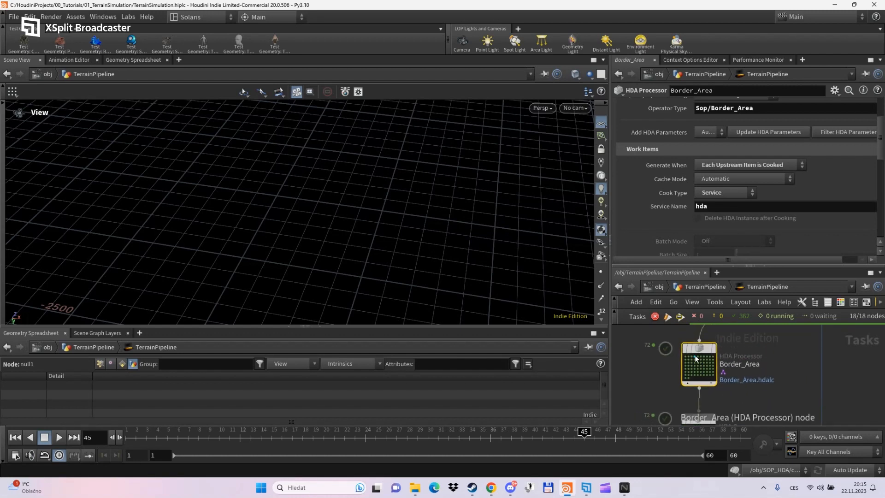
scroll(691, 358, up, 3)
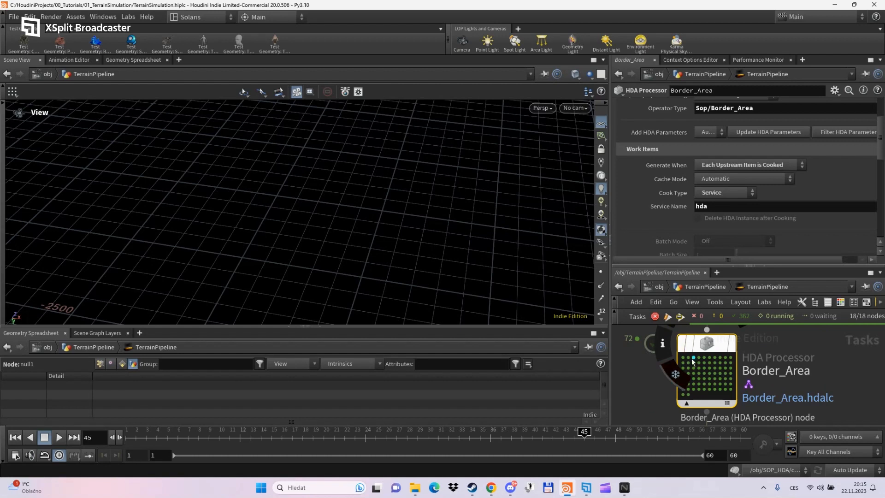
scroll(689, 346, down, 3)
middle_drag(743, 391, 743, 368)
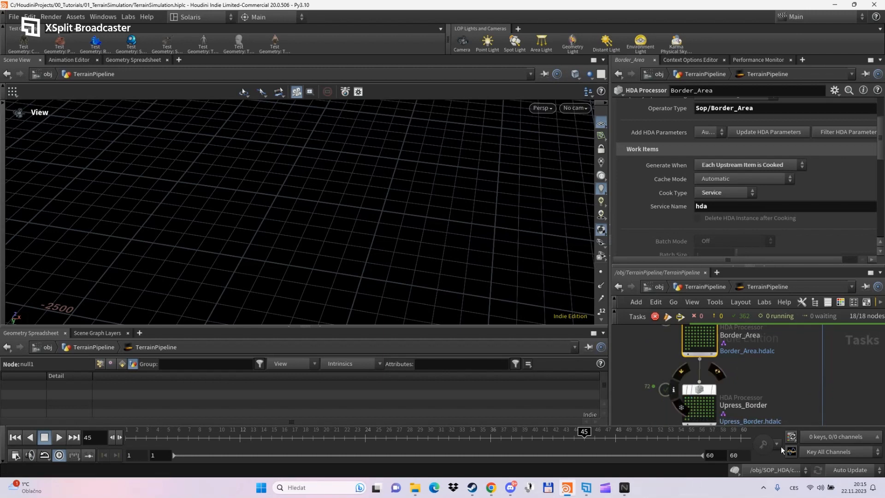
middle_drag(786, 411, 787, 333)
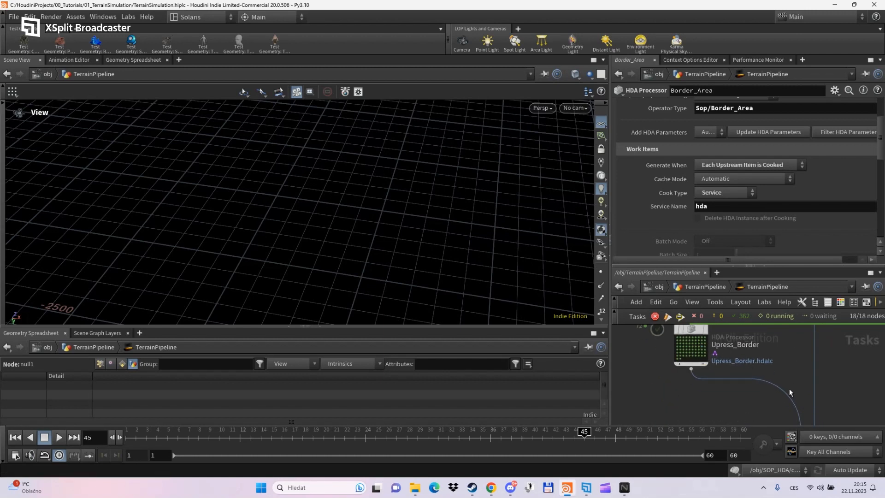
mouse_move(761, 399)
middle_down()
mouse_move(763, 430)
mouse_move(773, 419)
middle_up()
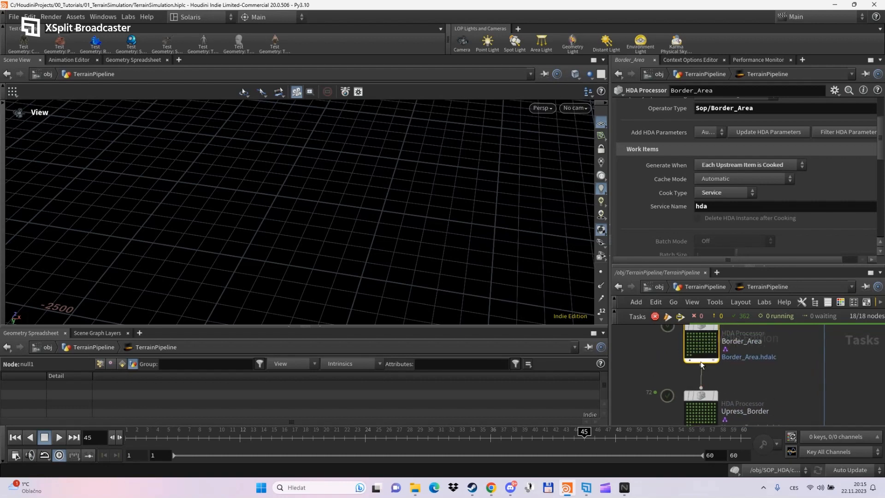
middle_drag(737, 376, 734, 396)
scroll(703, 350, up, 1)
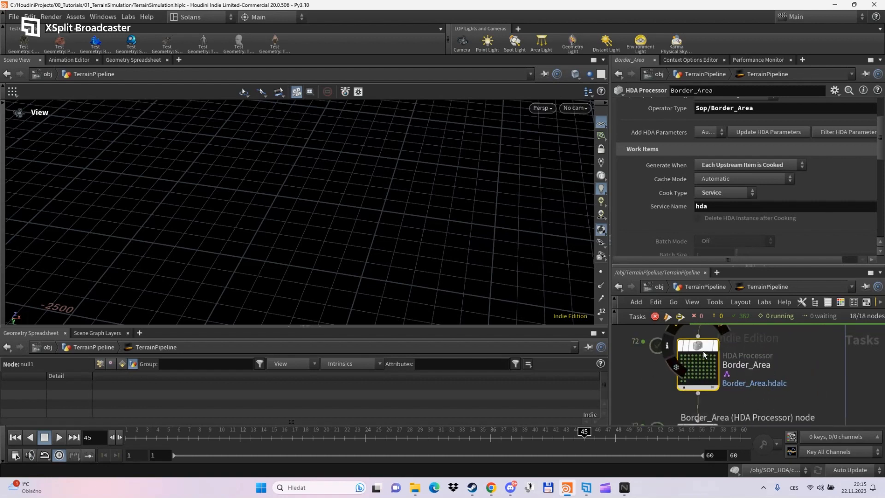
scroll(703, 350, down, 1)
drag(697, 266, 691, 203)
middle_drag(759, 360, 759, 320)
click(701, 361)
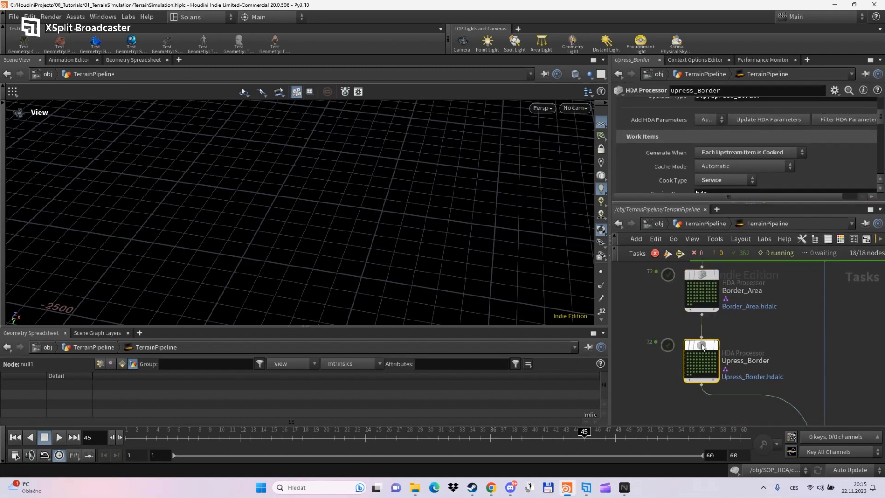
click(718, 154)
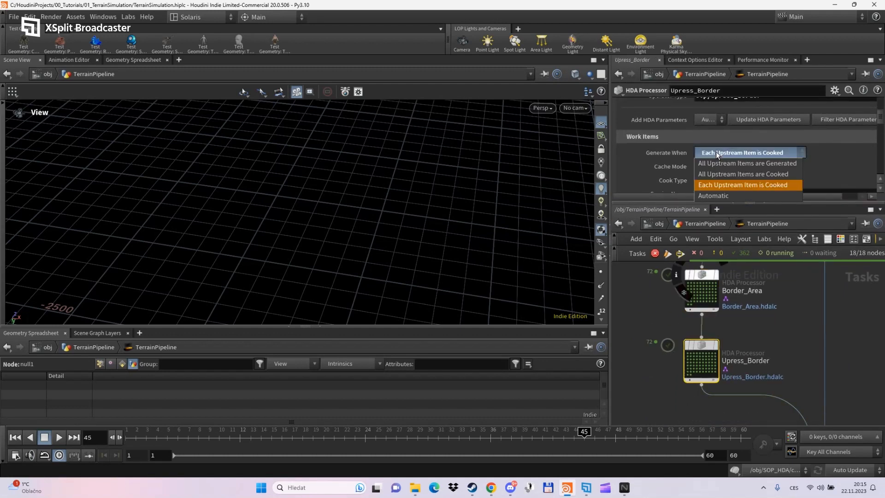
click(726, 187)
middle_drag(766, 345, 738, 269)
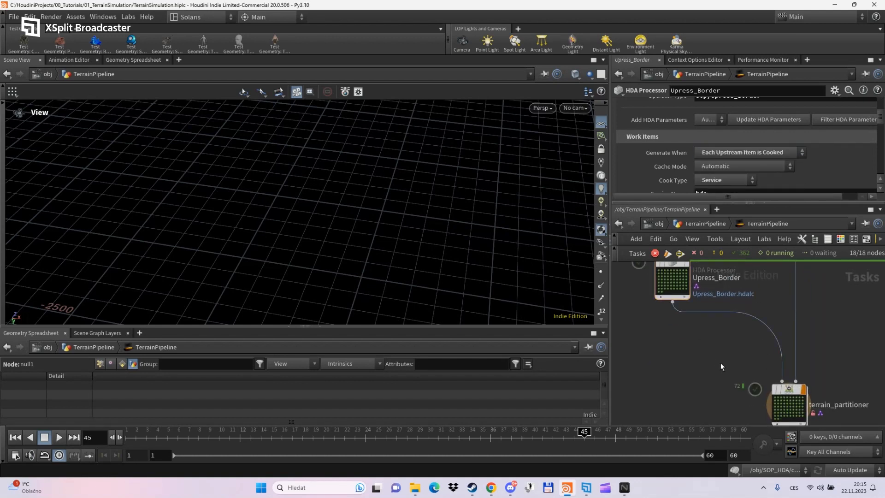
middle_drag(720, 363, 664, 303)
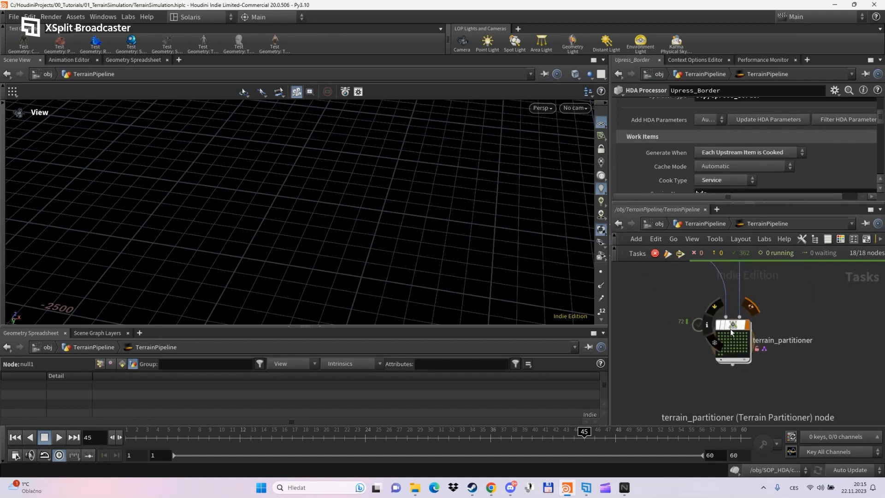
scroll(743, 377, up, 2)
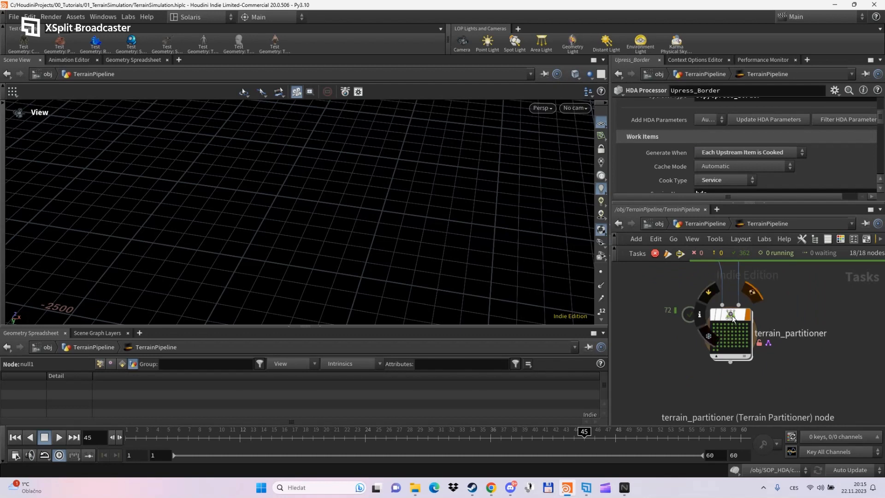
- Inside terrain_partitioner, keep Source_Geometry generating only after all upstream items are cooked
double_click(732, 317)
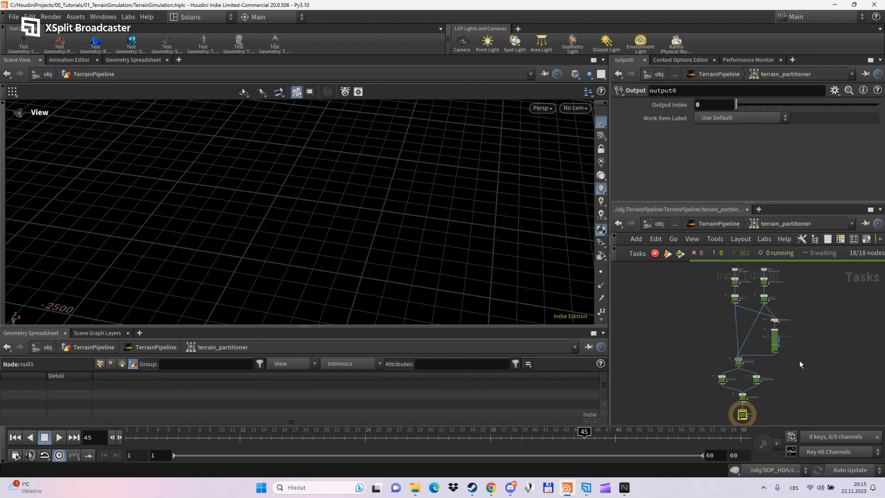
scroll(747, 335, up, 4)
scroll(743, 353, up, 3)
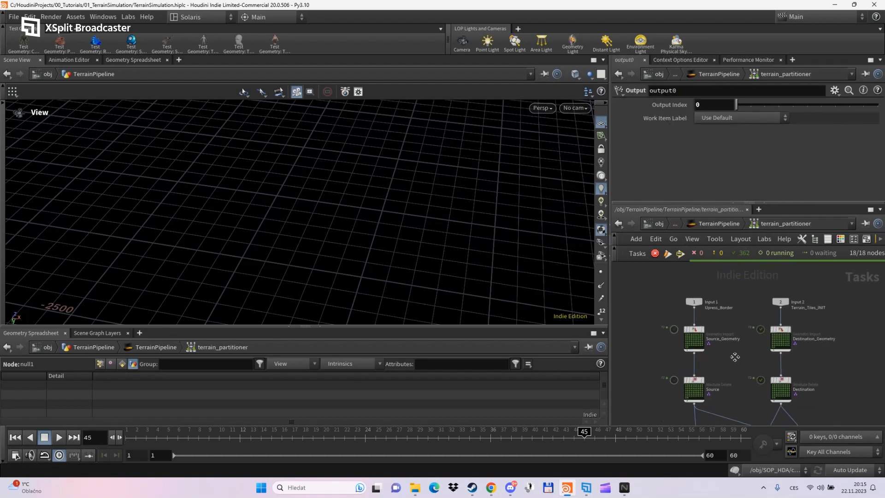
click(676, 335)
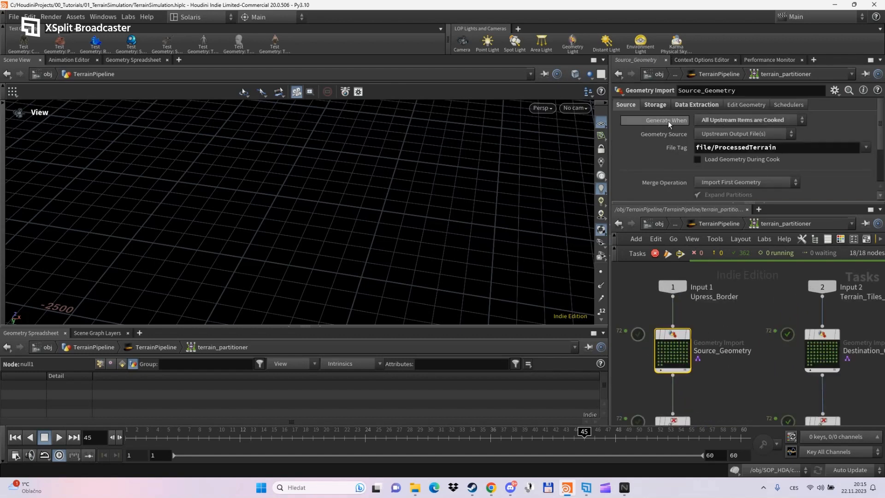
click(729, 120)
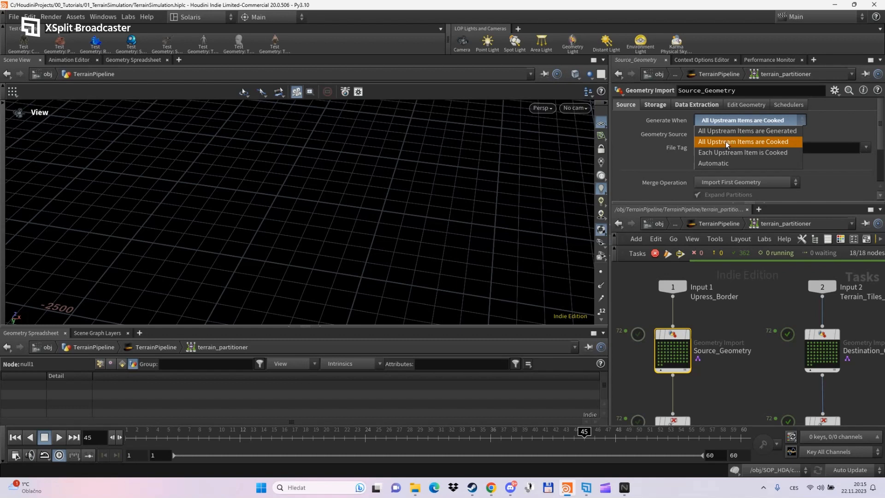
click(725, 141)
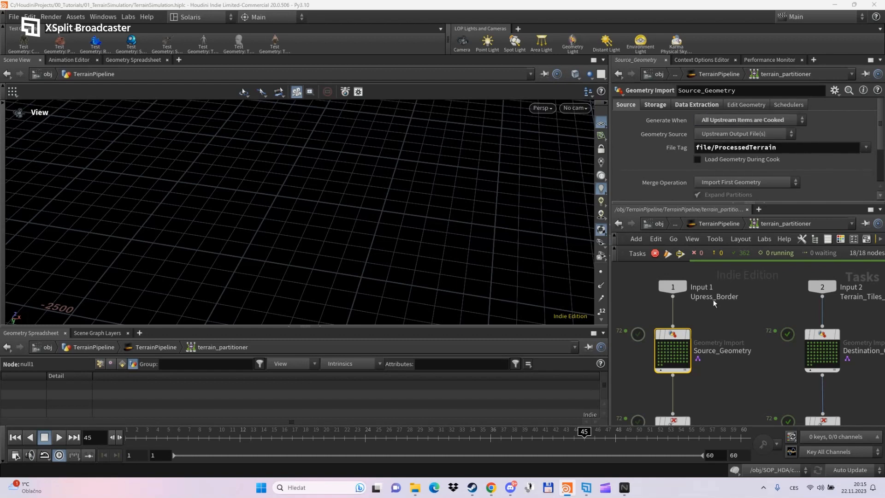
middle_drag(726, 386, 747, 354)
scroll(748, 353, down, 2)
mouse_move(716, 322)
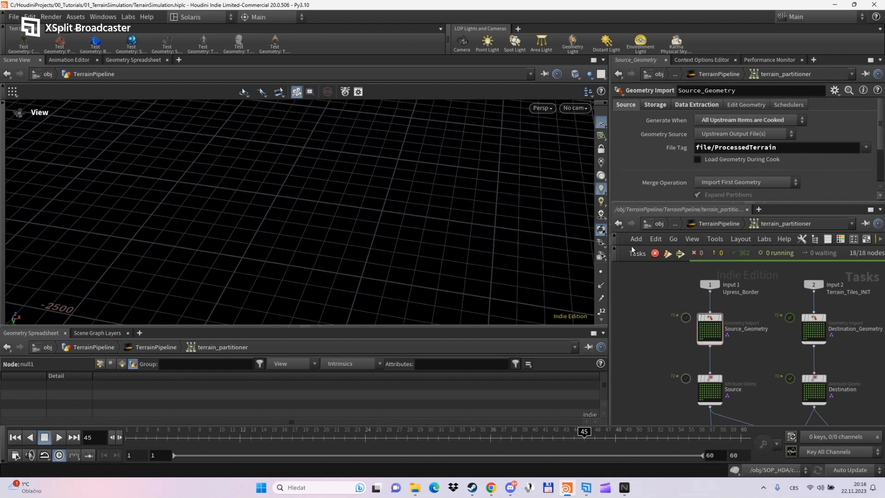
click(711, 324)
scroll(723, 362, up, 3)
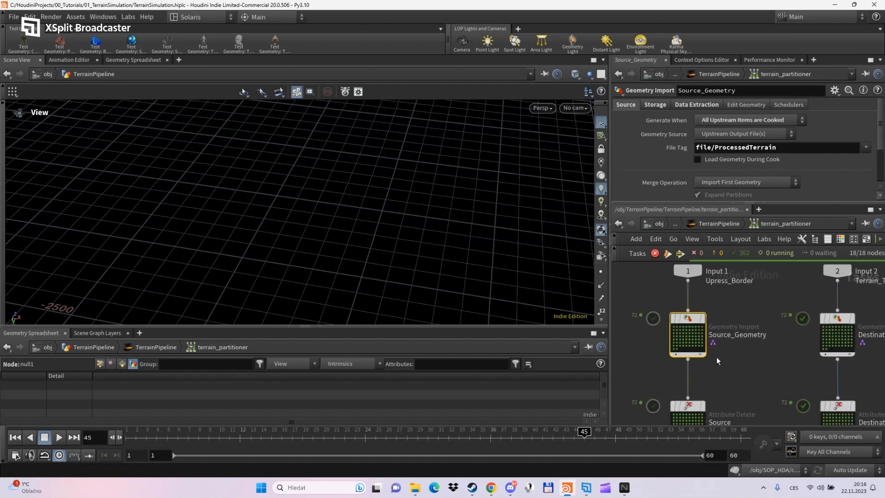
scroll(726, 372, down, 3)
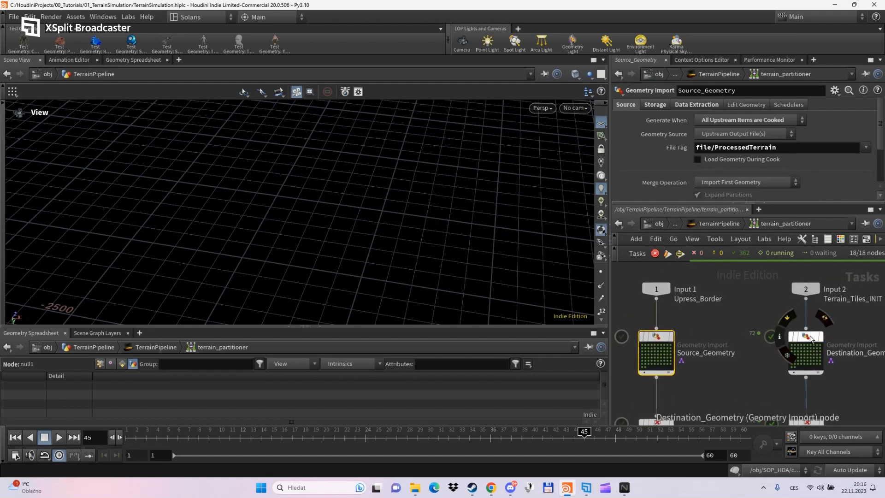
- Inspect Destination_Geometry's settings, then bring Empty_terrain and Processed_Terrain into view
click(806, 351)
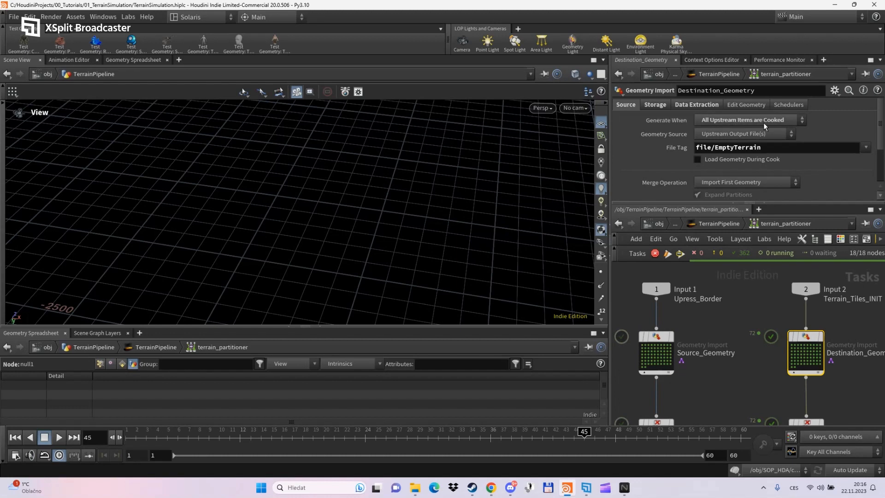
scroll(742, 350, down, 4)
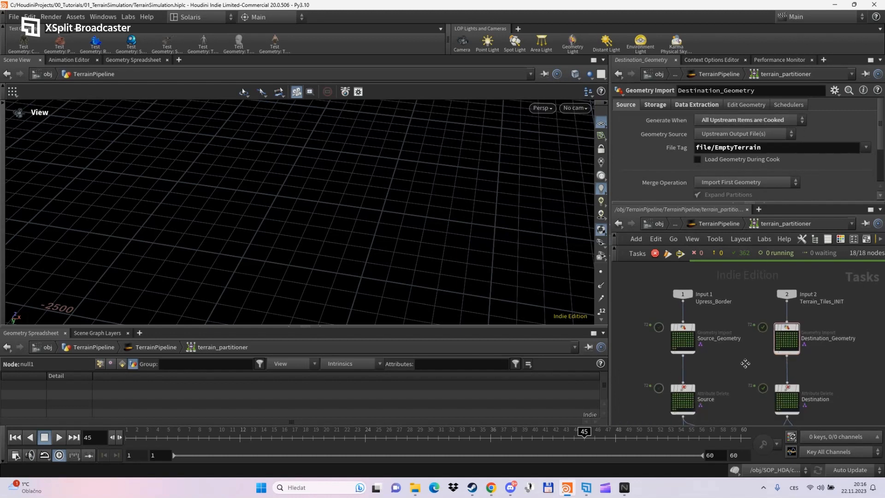
middle_drag(733, 378, 715, 310)
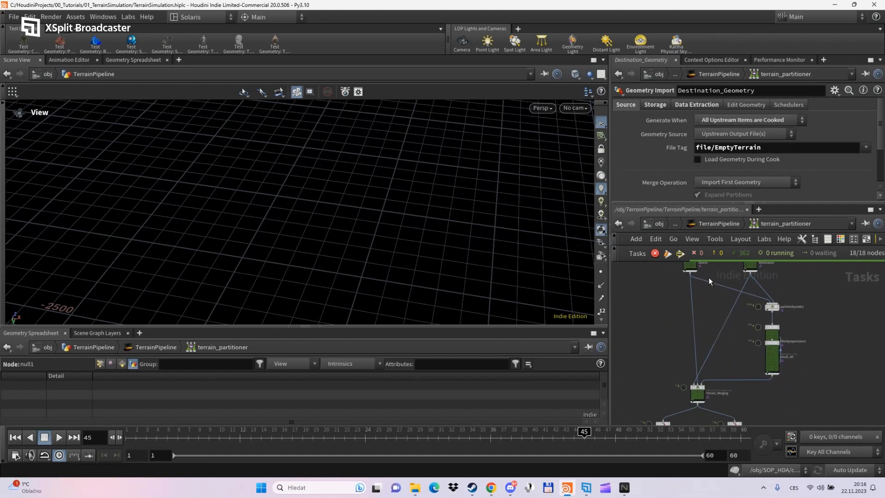
scroll(781, 354, up, 3)
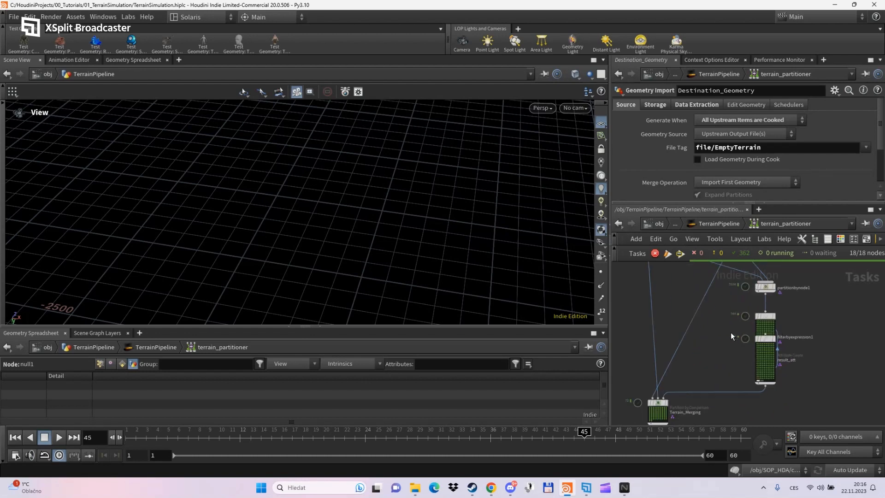
middle_drag(718, 370, 762, 292)
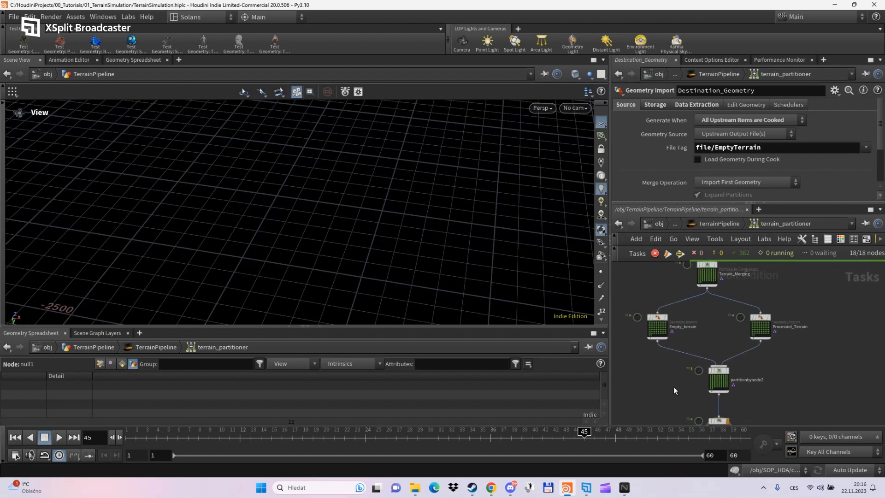
scroll(673, 386, up, 3)
- Switch Generate When to Each Upstream Item is Cooked on Empty_terrain and Processed_Terrain
click(662, 309)
middle_drag(725, 310, 720, 347)
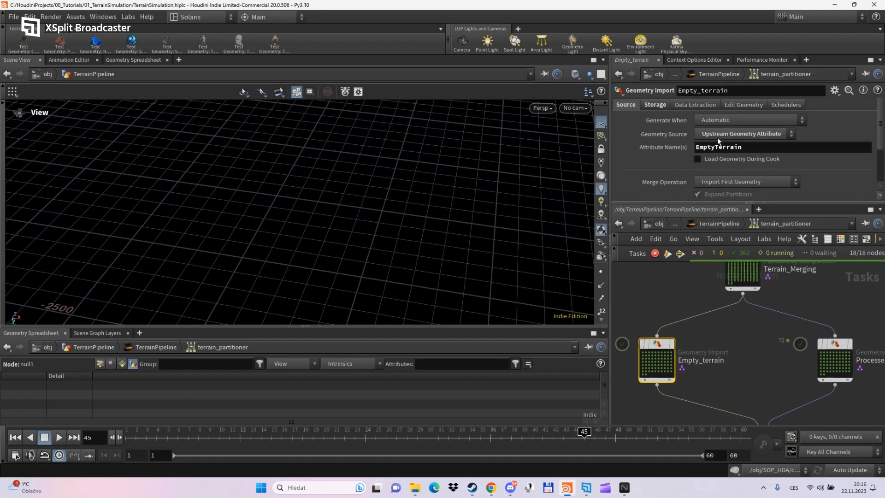
click(735, 119)
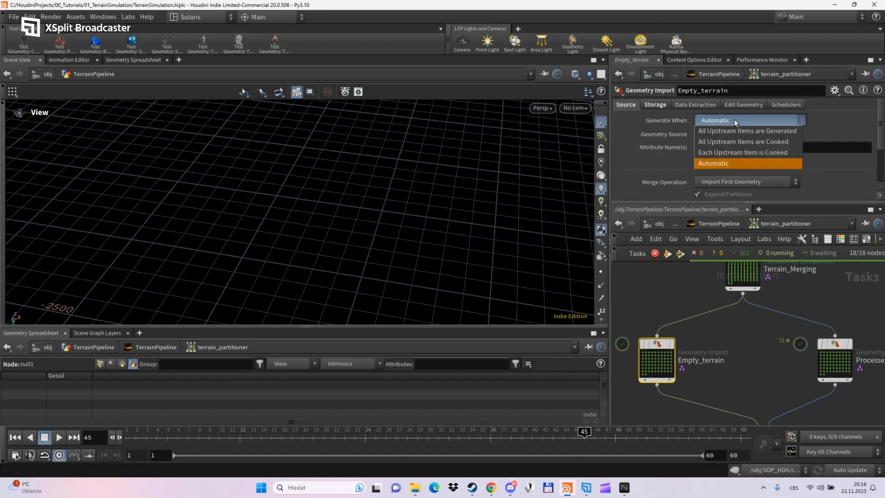
click(737, 154)
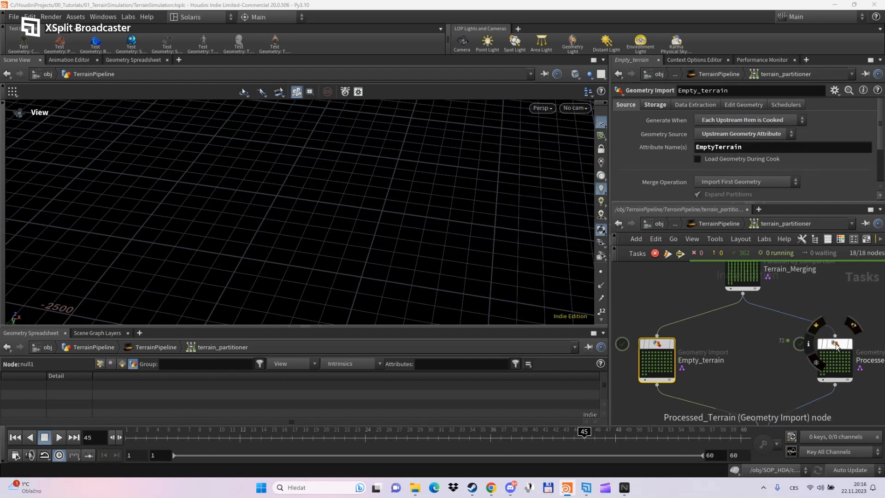
click(834, 362)
click(627, 104)
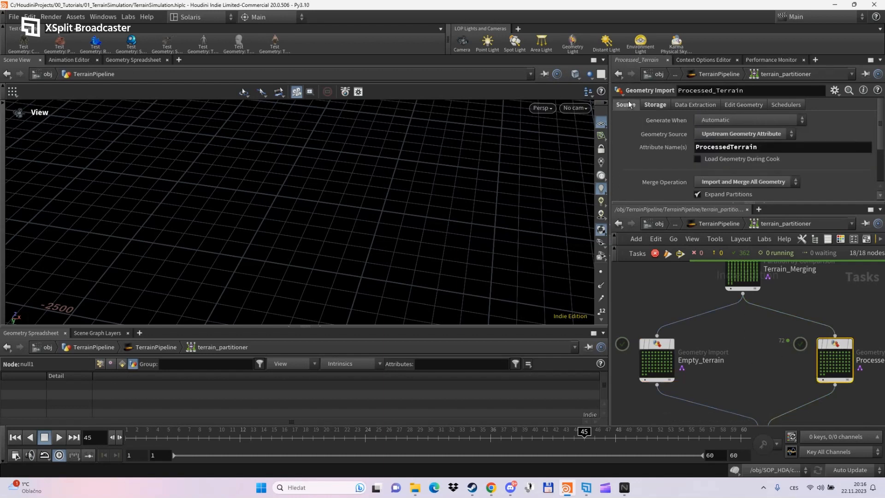
click(740, 120)
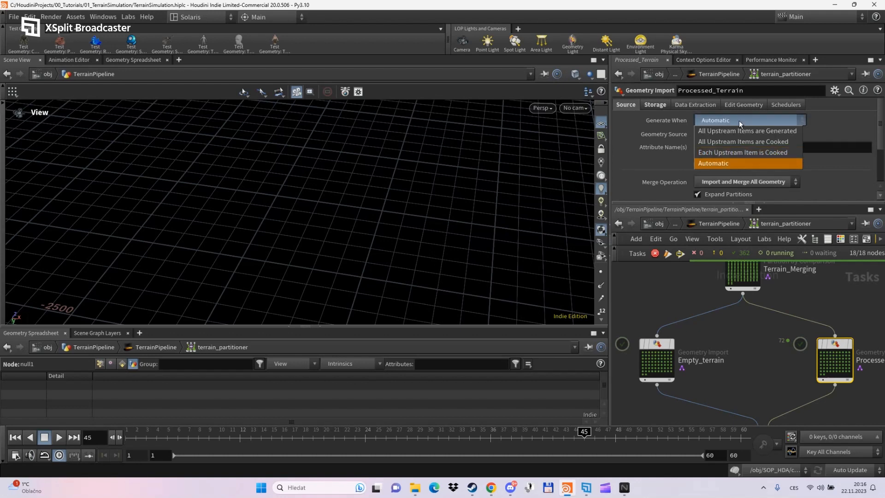
click(737, 151)
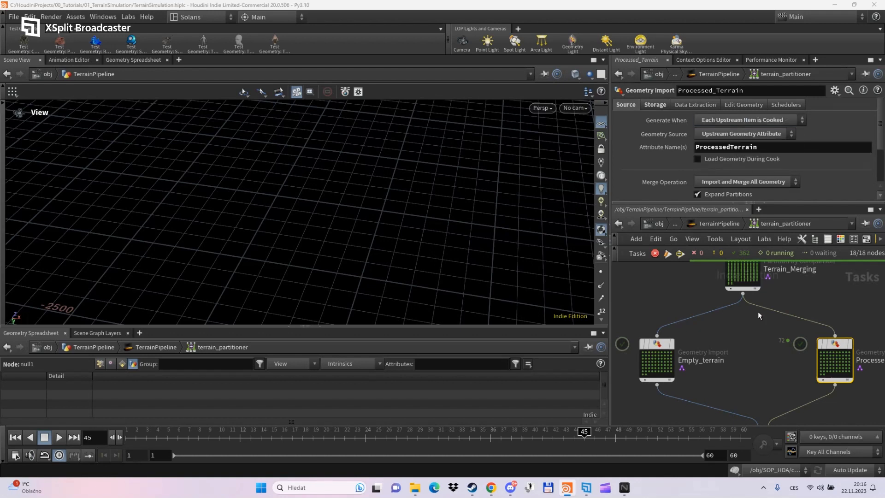
scroll(755, 341, down, 2)
- Look over partitionbynode2 and output0, then make a terrain_partitioner work item active
middle_drag(751, 357, 730, 294)
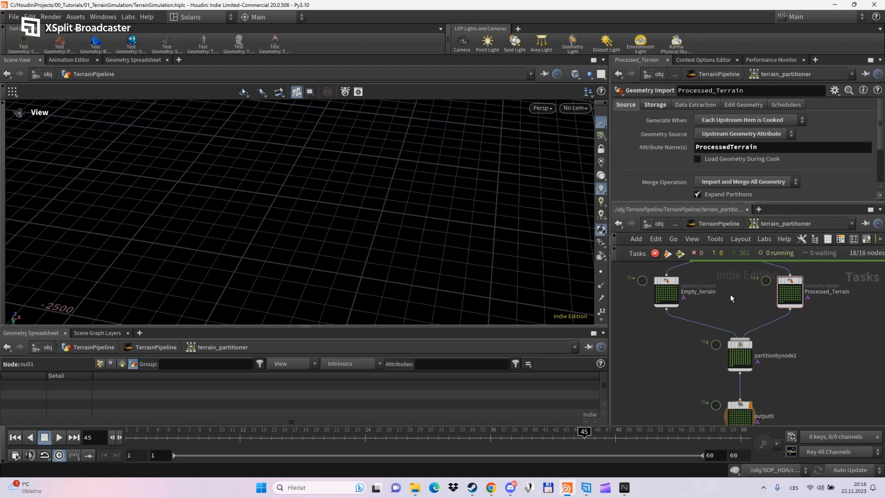
click(741, 351)
middle_drag(741, 351, 740, 293)
click(737, 353)
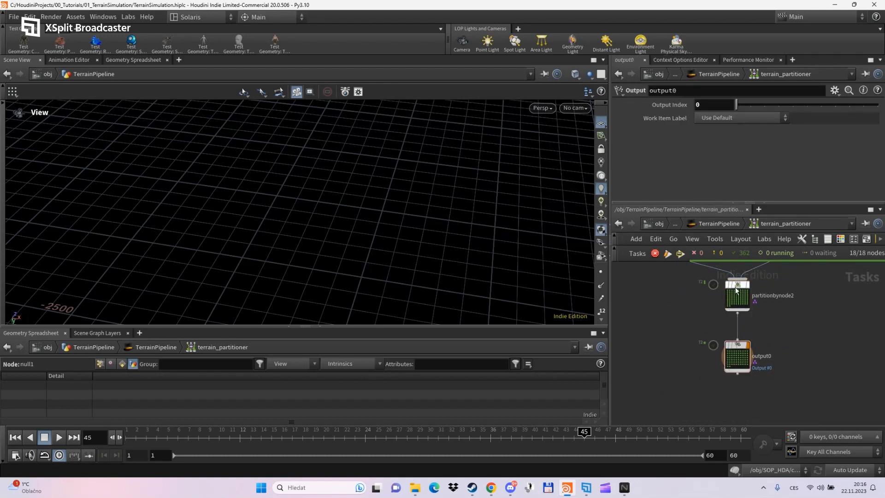
click(716, 226)
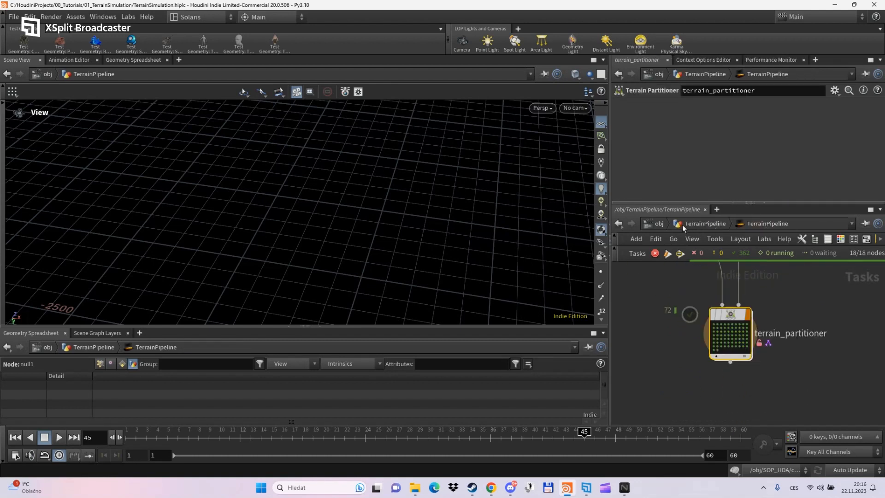
scroll(725, 355, up, 2)
click(732, 322)
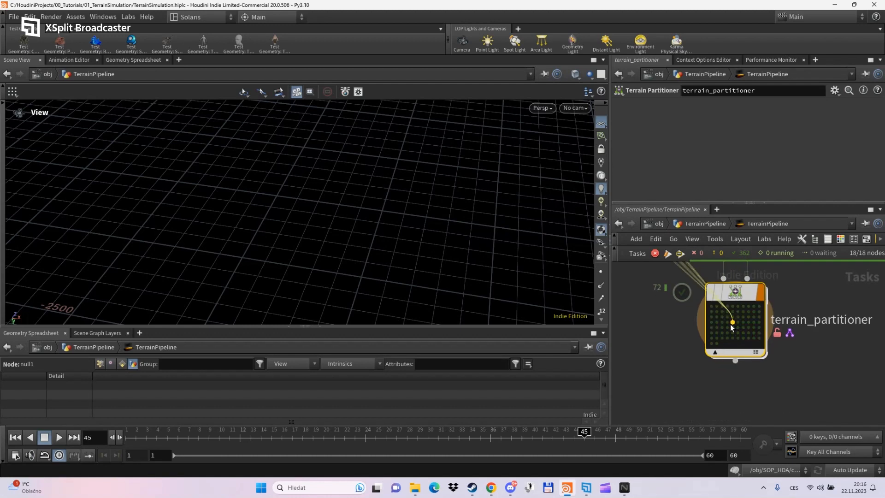
- From /obj, enter SOP_HDA's subnet1 and select heightfield_crop1
click(681, 226)
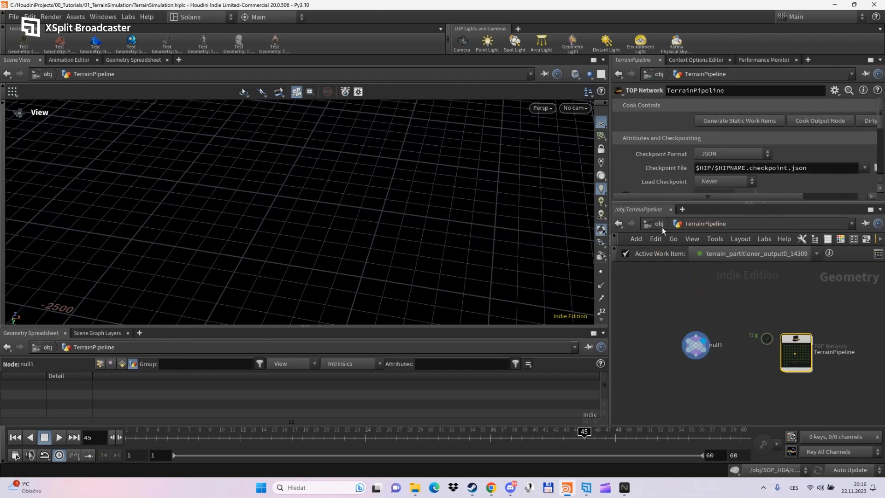
click(661, 227)
double_click(718, 321)
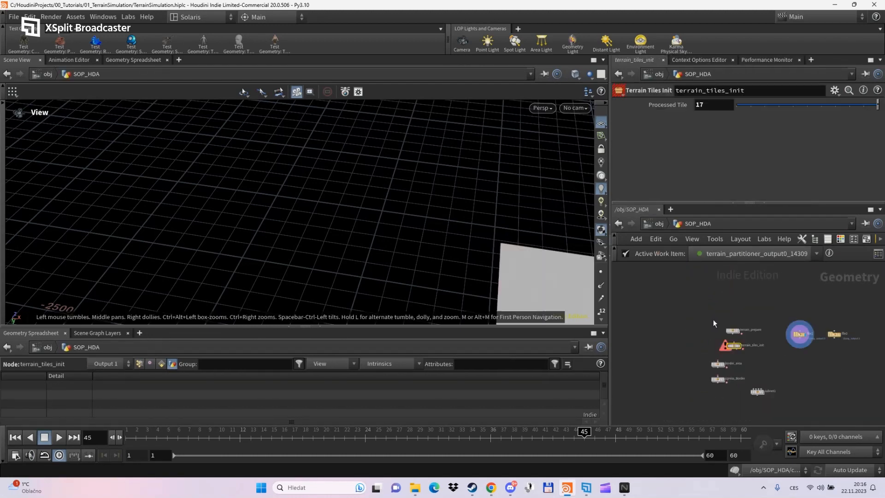
middle_drag(789, 359, 727, 364)
scroll(737, 355, up, 2)
middle_drag(702, 397, 719, 347)
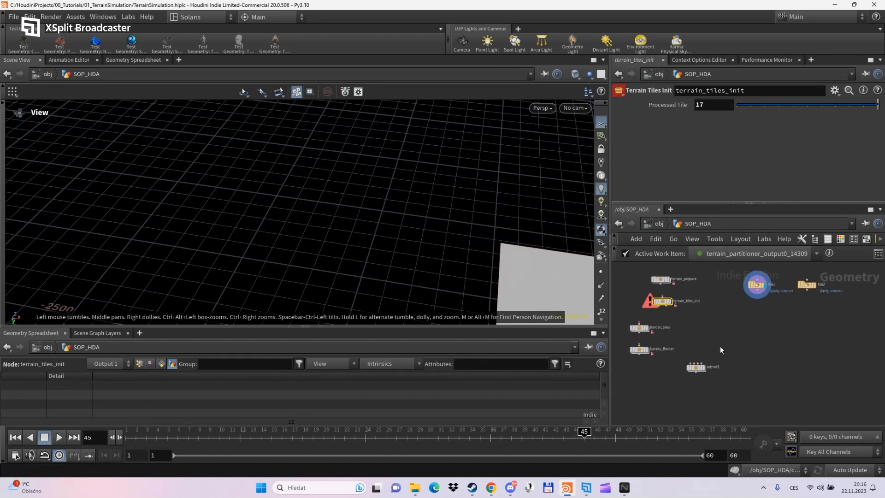
scroll(702, 359, up, 5)
double_click(695, 381)
scroll(741, 358, down, 2)
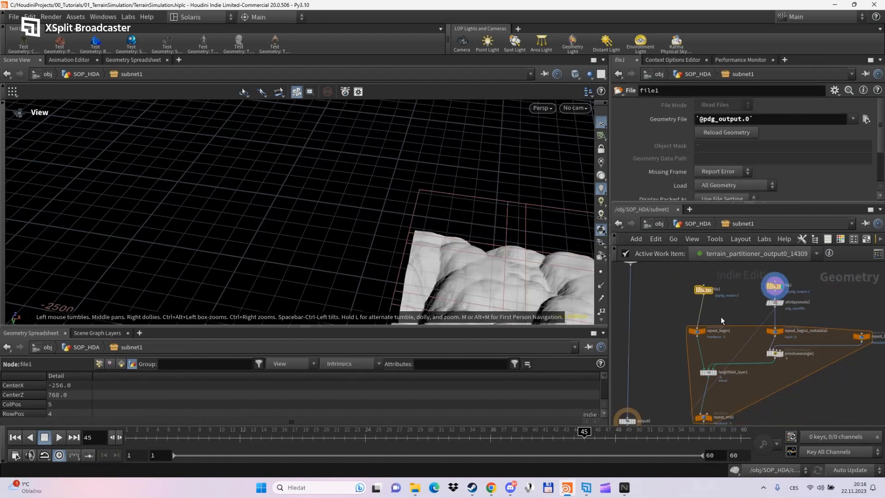
middle_drag(737, 354, 712, 288)
scroll(698, 367, up, 3)
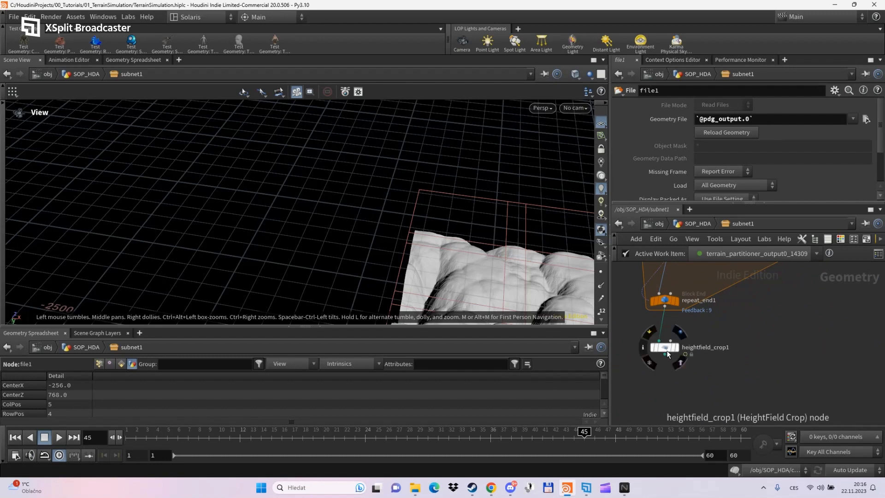
click(666, 349)
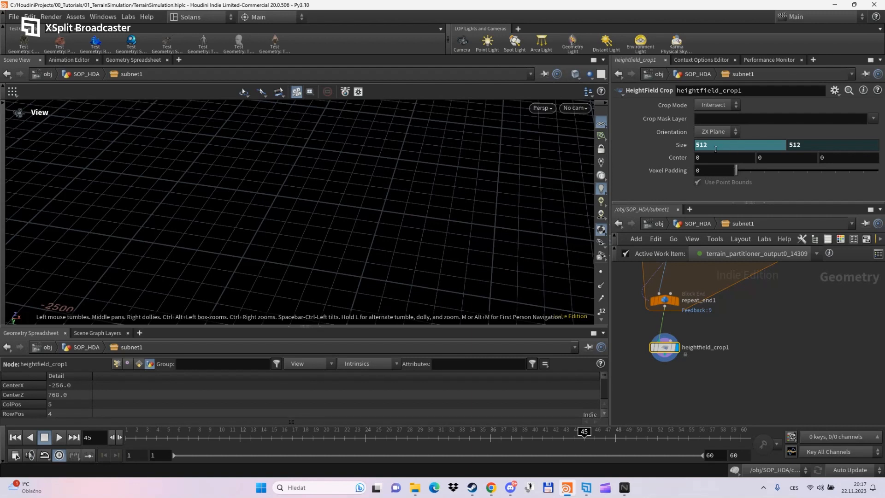
- Set the crop's Center X to the expression detail(0,"CenterX",0)
click(713, 159)
text(detail/)
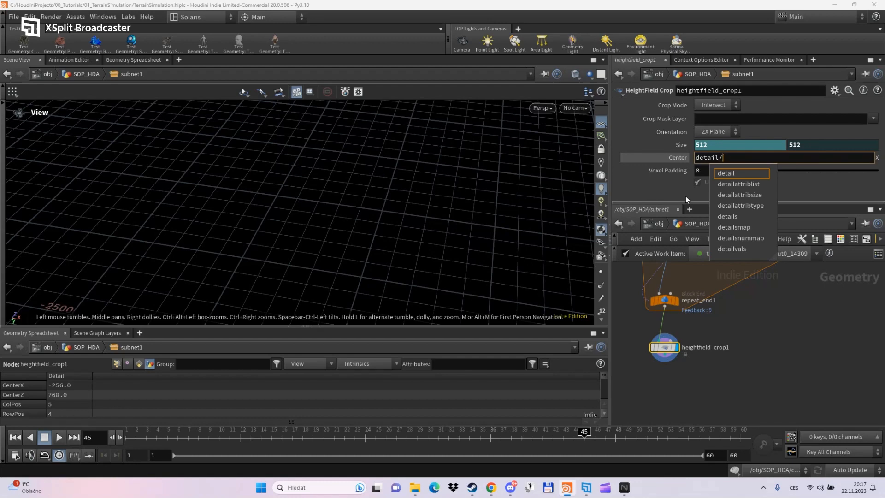
key(BackSpace)
text((0,)
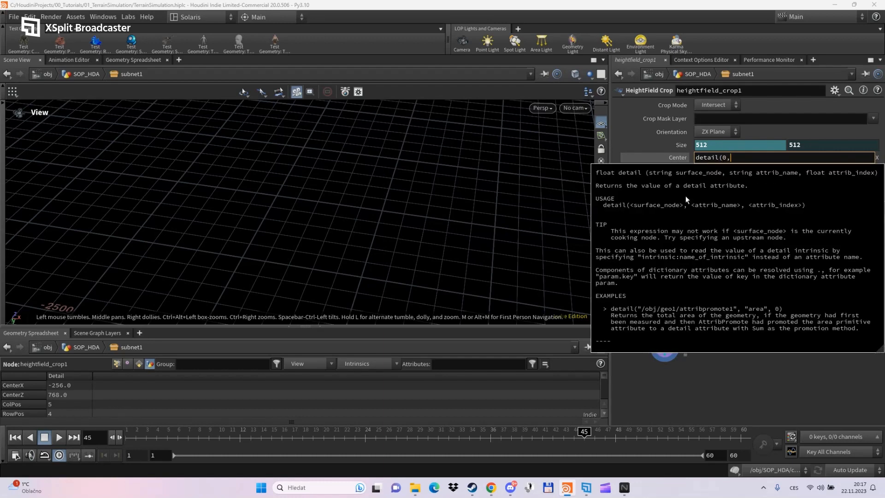
text("Cen)
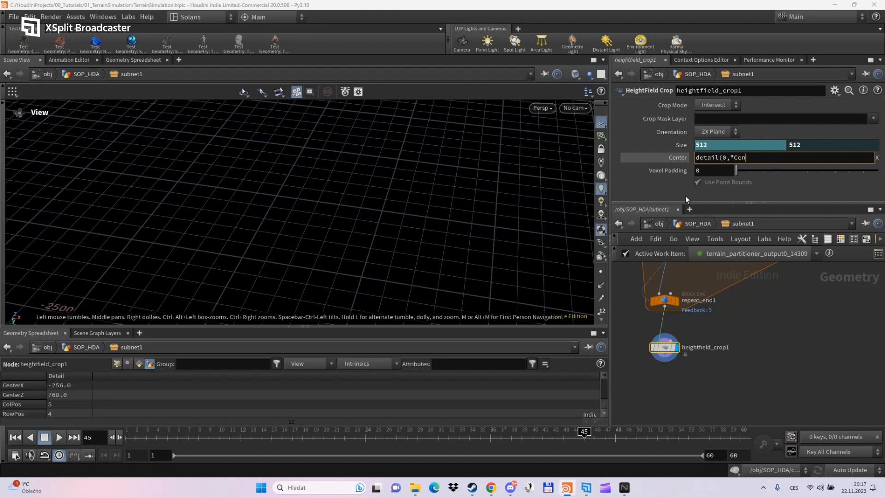
text(terX",0)
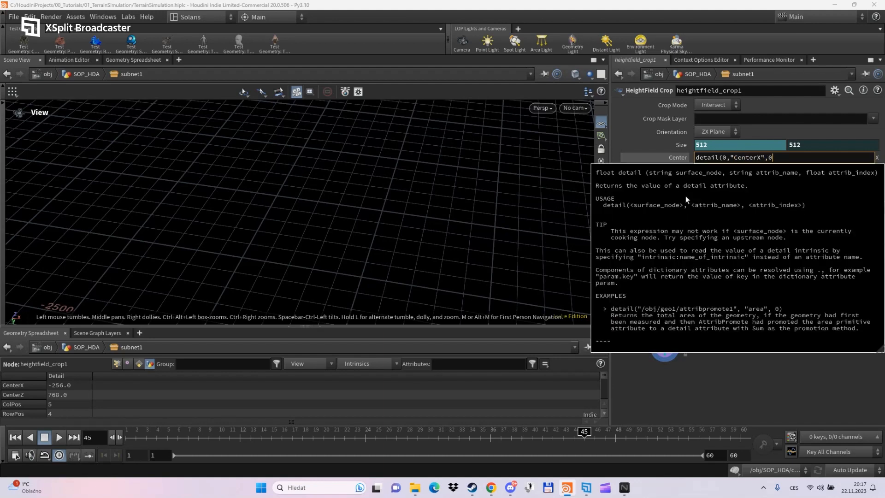
text())
key(Return)
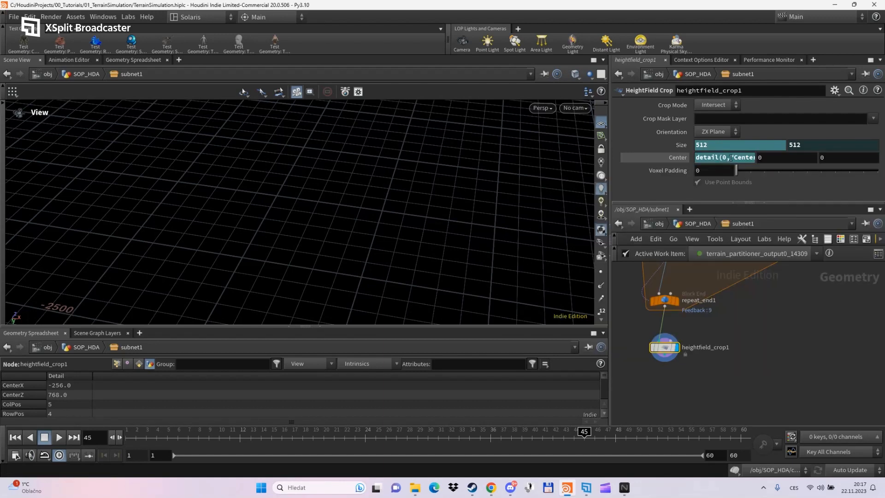
- Set Center Z to detail(0,"CenterZ",0) by adapting the copied Center X expression
click(730, 157)
key(ctrl+c)
click(839, 158)
click(797, 198)
double_click(830, 158)
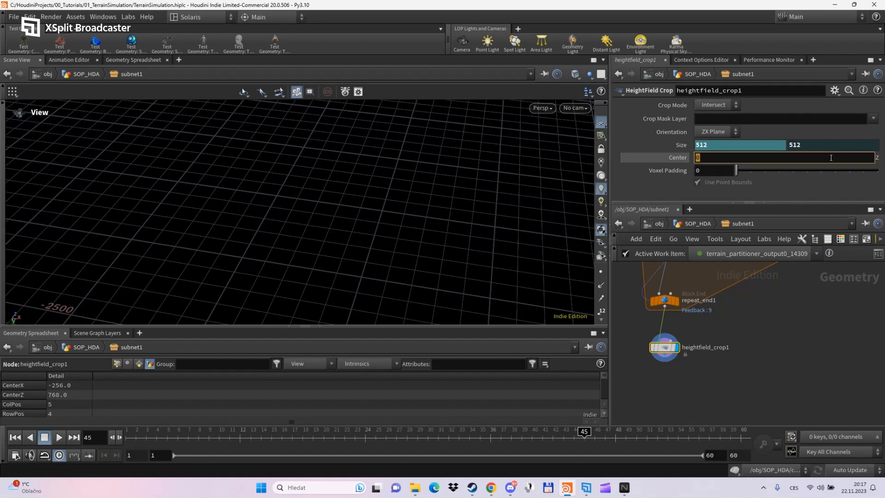
key(ctrl+v)
click(763, 158)
key(BackSpace)
text(Z)
key(Return)
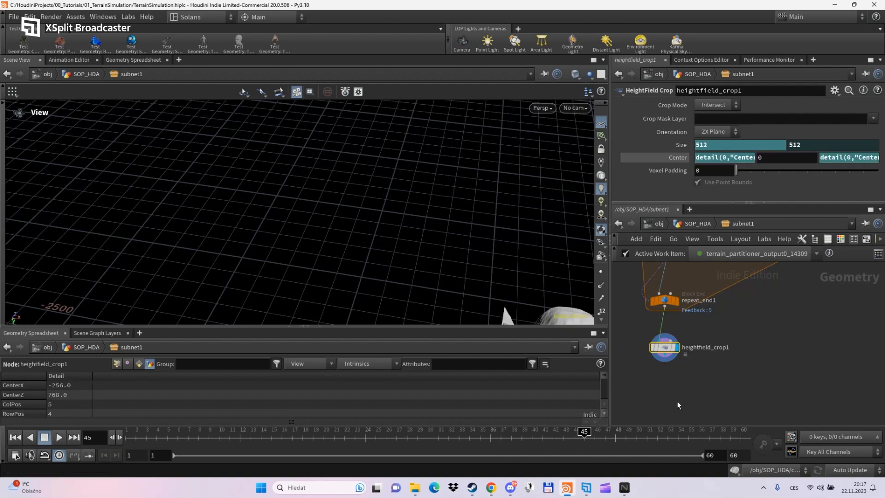
- Check the evaluated centre (-256, 0, 768) and size expressions, then orbit around the cropped tile
click(678, 157)
click(678, 144)
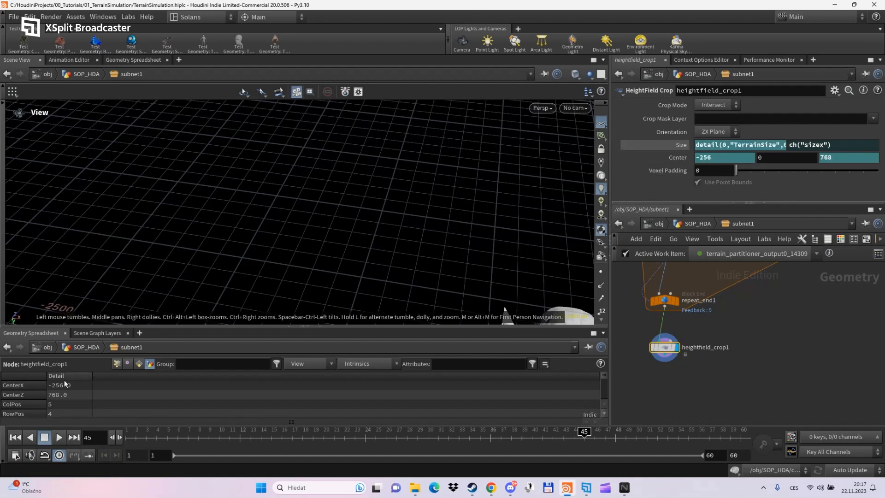
drag(426, 248, 580, 212)
right_drag(357, 224, 447, 237)
drag(447, 237, 366, 204)
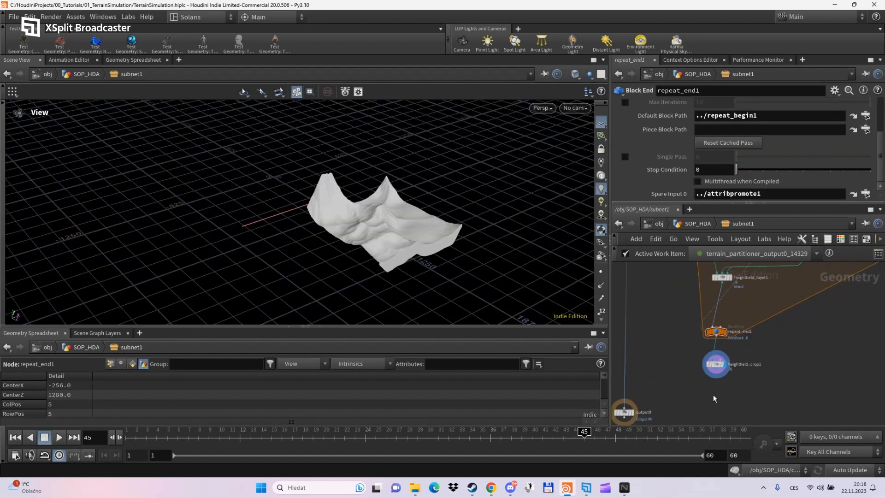
- Wire heightfield_crop1 into output0
drag(716, 370, 624, 406)
middle_drag(654, 314, 678, 414)
scroll(683, 380, down, 3)
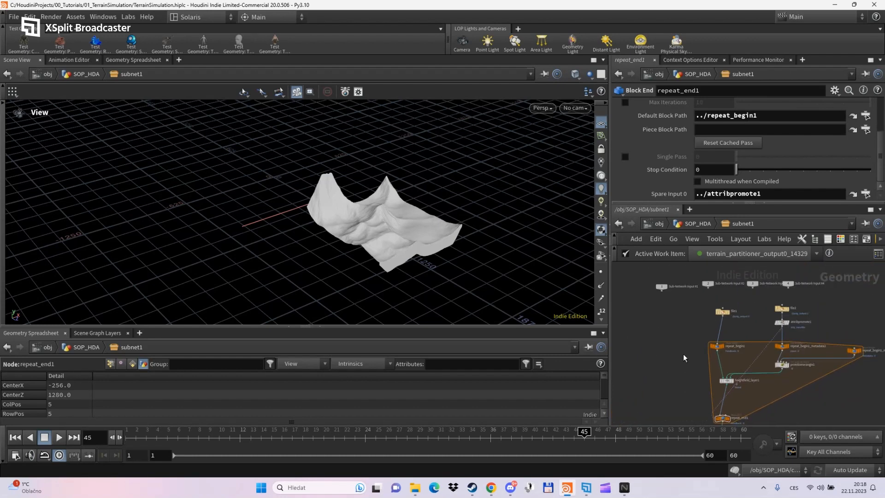
scroll(676, 300, up, 2)
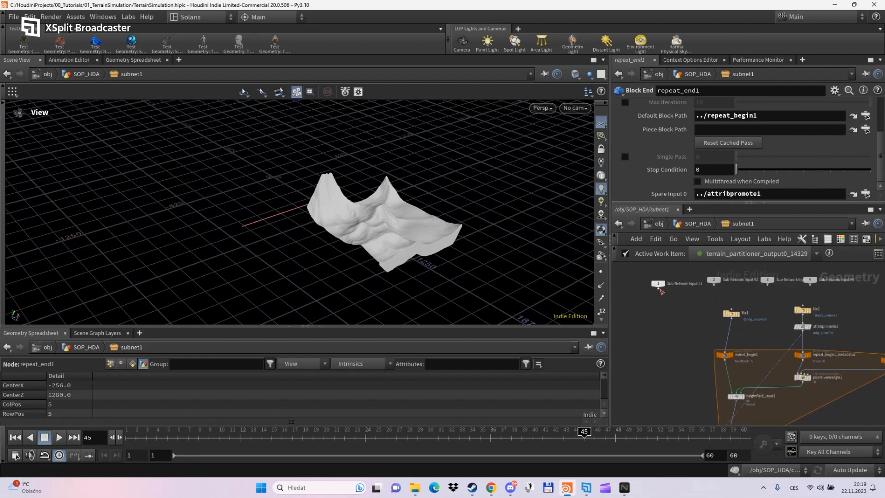
- Feed Sub-Network Input #1 into repeat_begin1 and Input #2 through attribpromote1 into the metadata node
drag(658, 286, 745, 356)
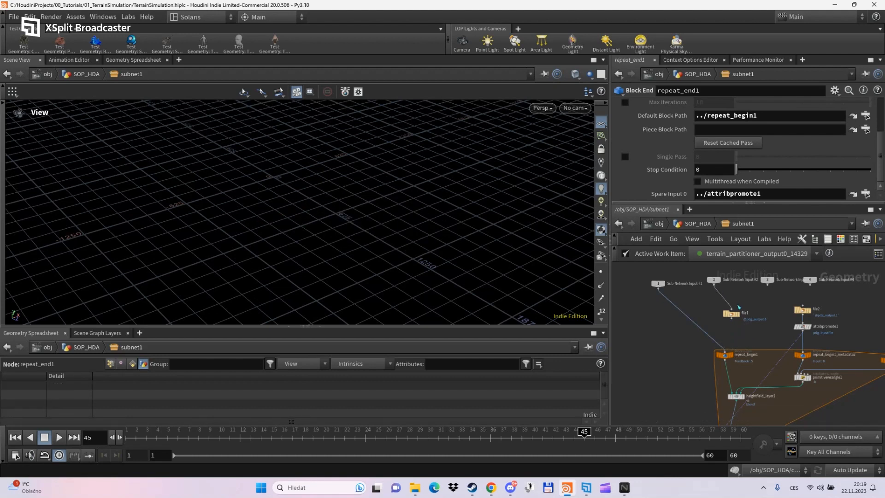
drag(714, 285, 803, 345)
drag(793, 300, 756, 303)
click(742, 347)
click(713, 282)
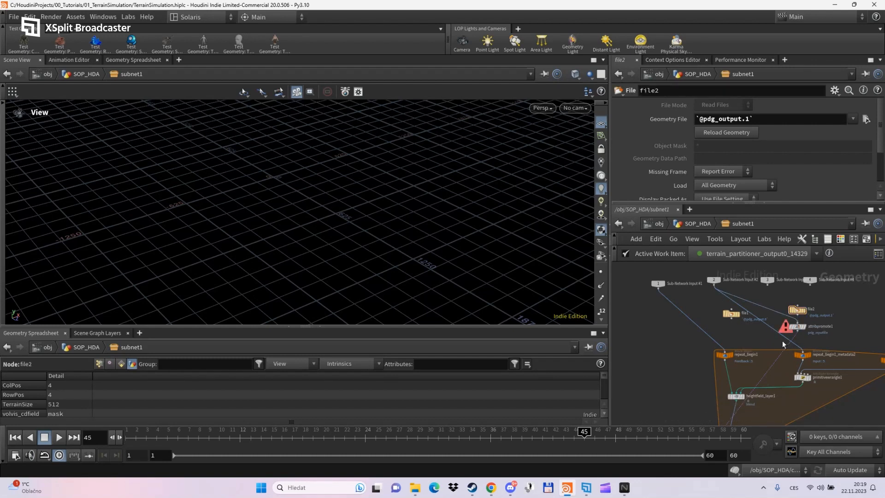
click(805, 351)
click(806, 328)
- Move attribpromote1, file1 and file2 aside, then return to the SOP_HDA level
drag(800, 325, 843, 304)
mouse_move(797, 312)
drag(731, 315, 844, 295)
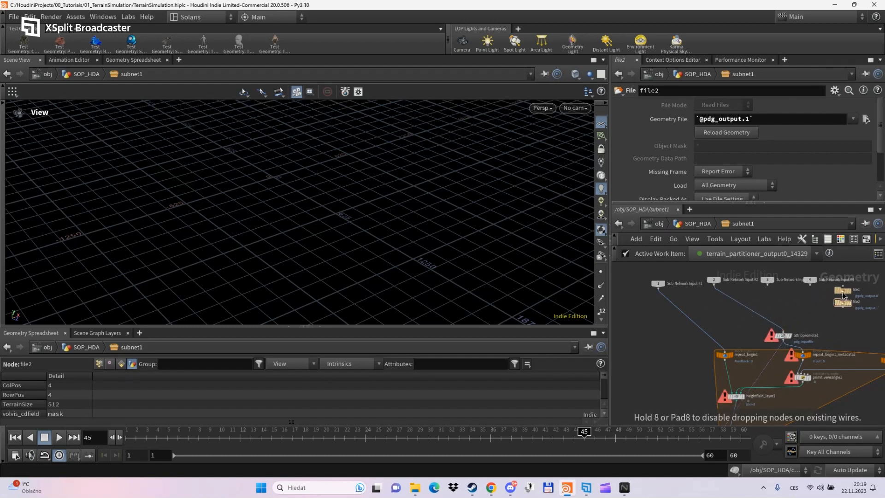
scroll(792, 306, down, 3)
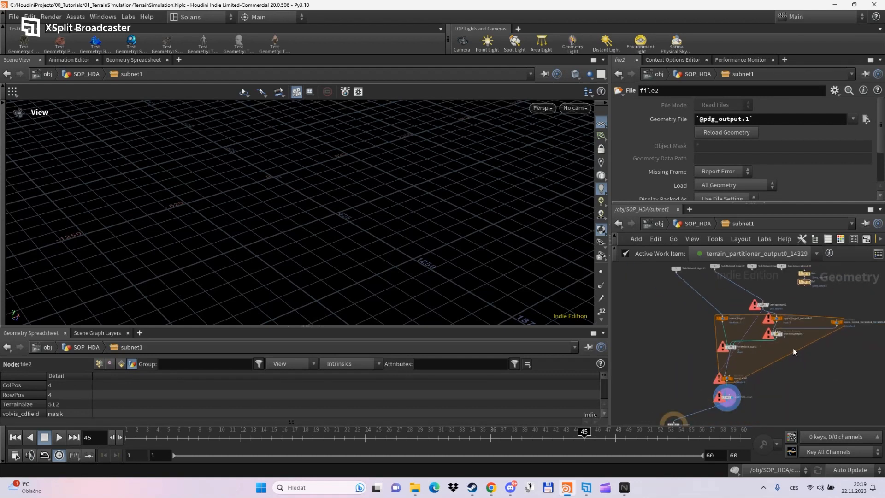
middle_drag(808, 376, 792, 385)
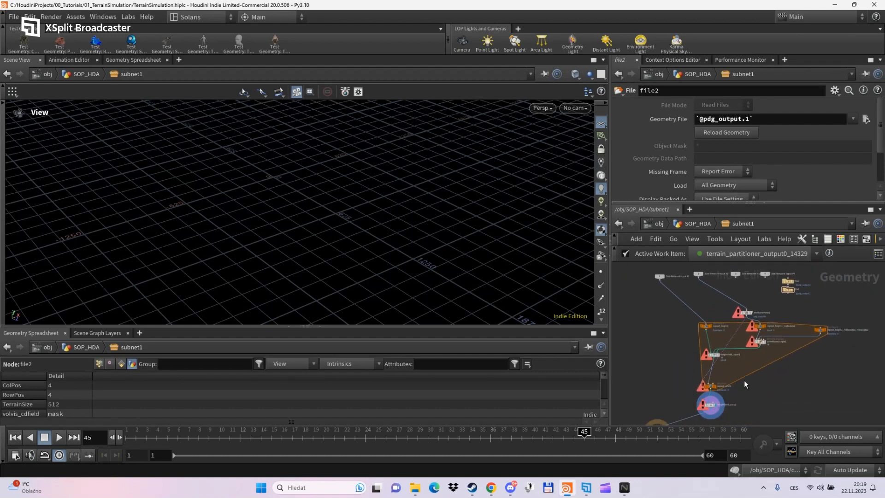
click(696, 223)
click(734, 361)
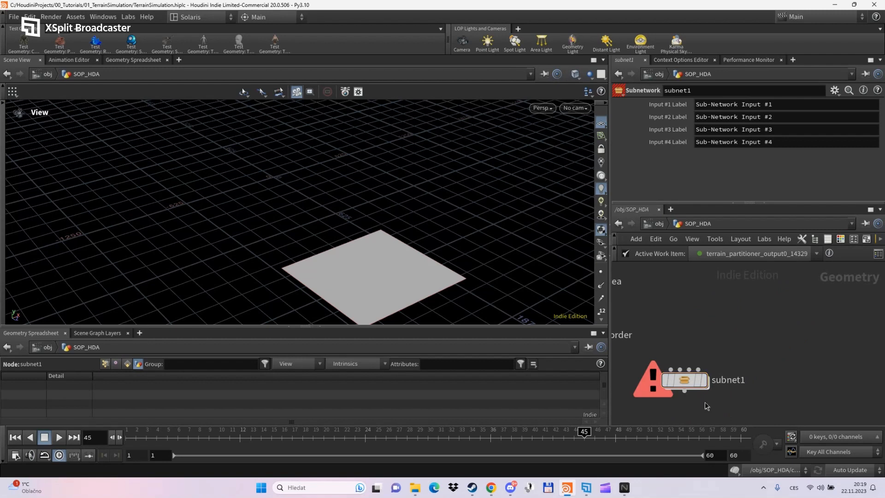
- Rename subnet1 to Merge_Terrain
scroll(750, 402, down, 1)
middle_drag(692, 408, 760, 385)
double_click(791, 361)
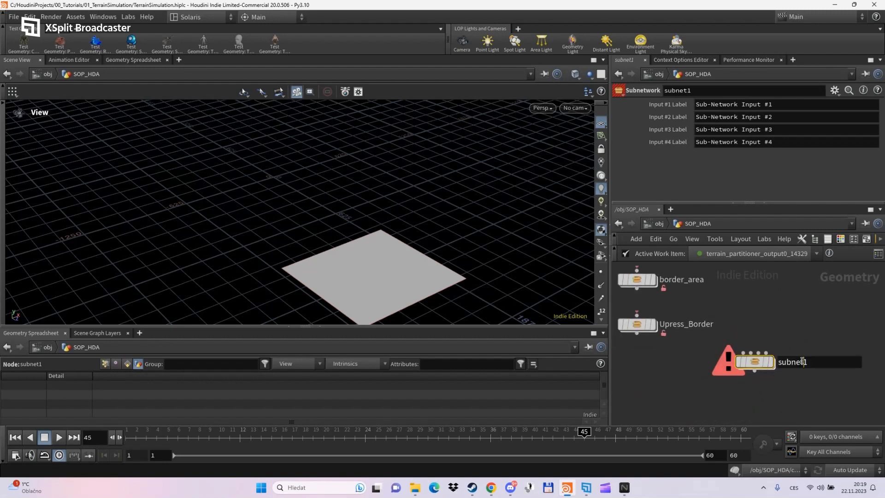
text(Merge)
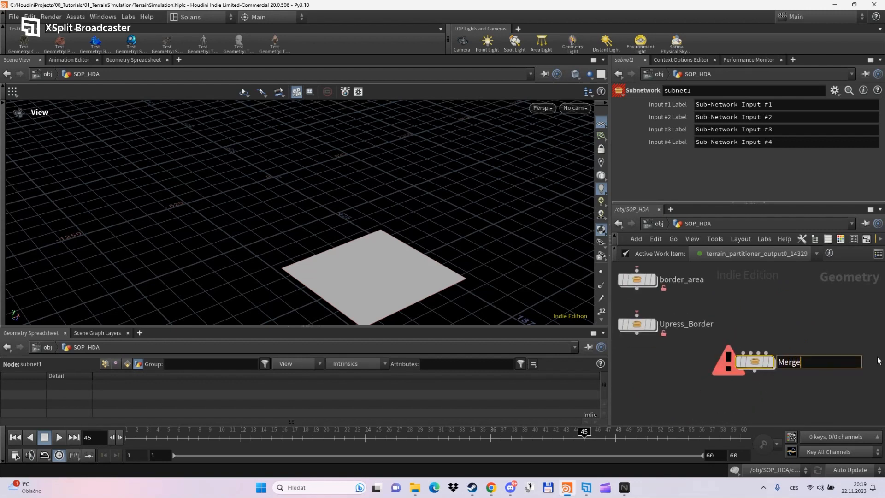
text(_Terrain)
key(Return)
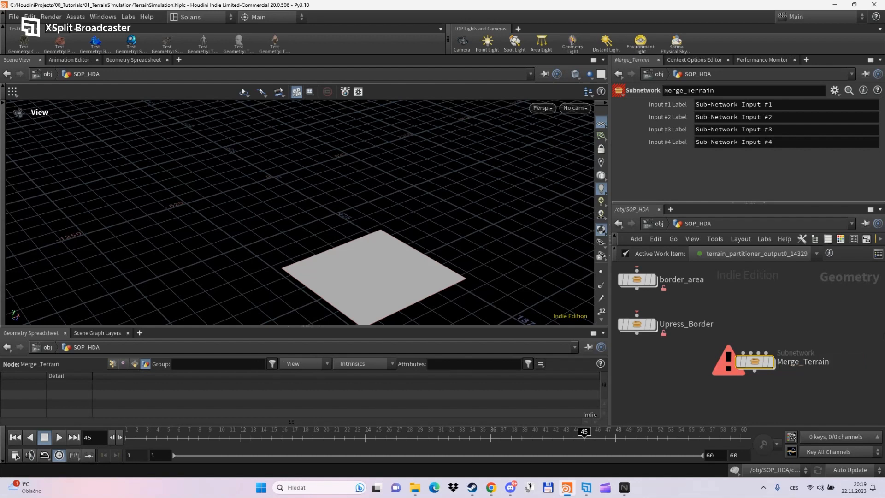
- Create a digital asset labelled Merge Terrain under the Terrain tab submenu
right_click(748, 362)
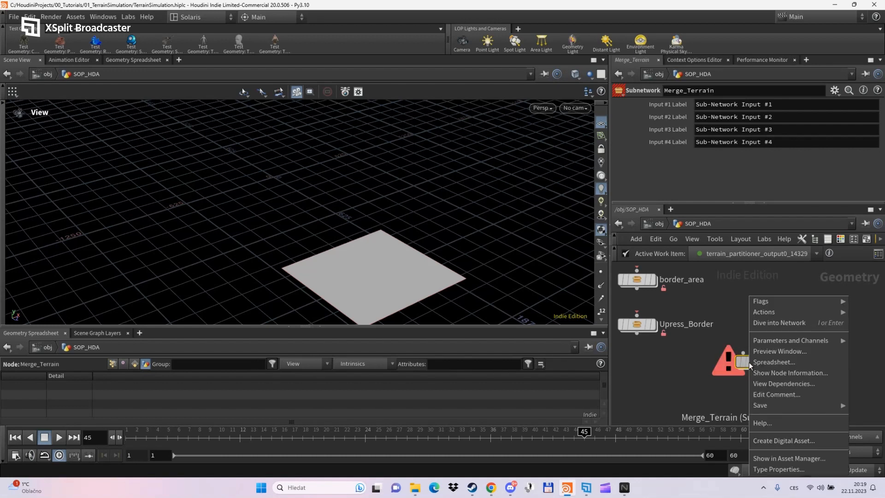
click(788, 440)
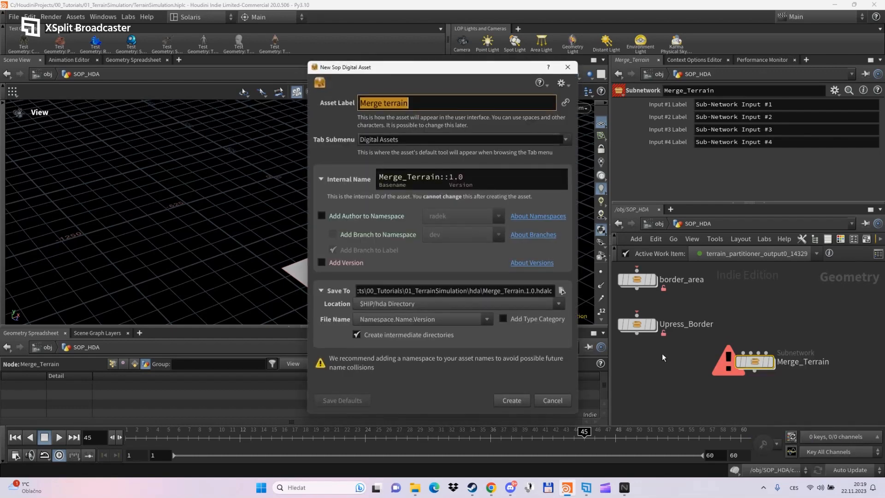
click(387, 101)
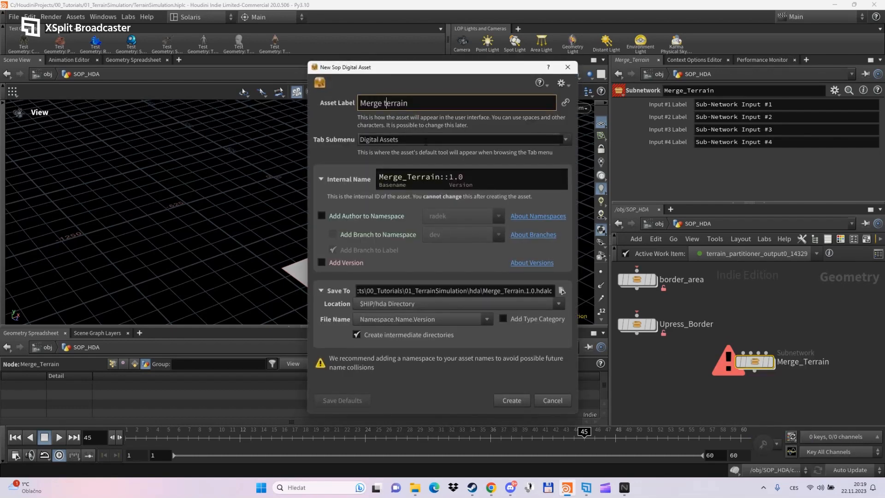
key(BackSpace)
text(T)
click(425, 140)
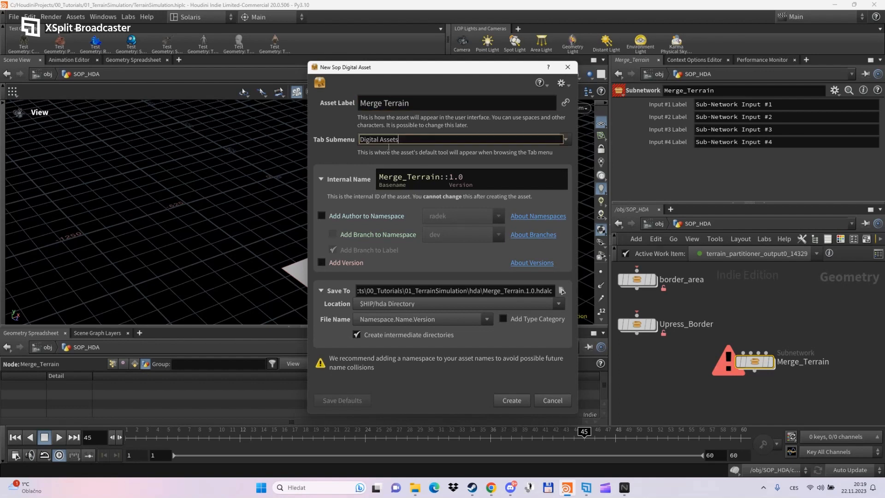
drag(408, 144, 310, 140)
text(Terrain)
key(Tab)
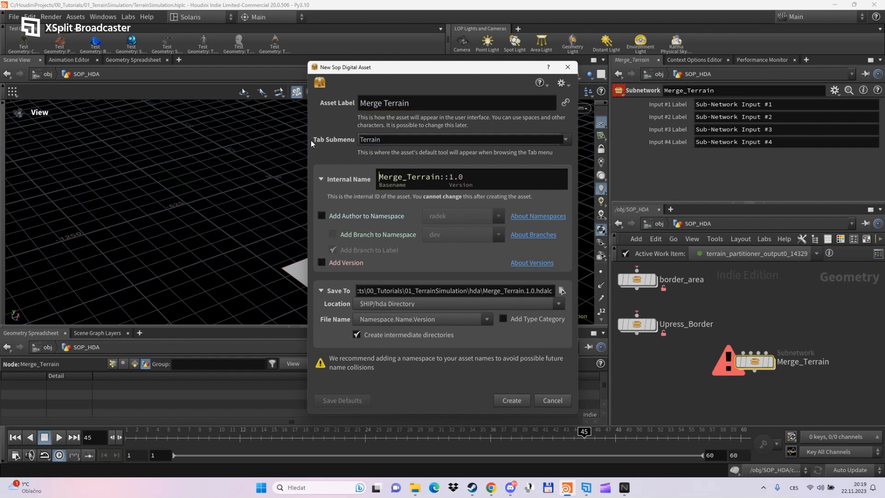
- Drop the version from the asset name, set minimum and maximum inputs to 2, and accept
click(321, 264)
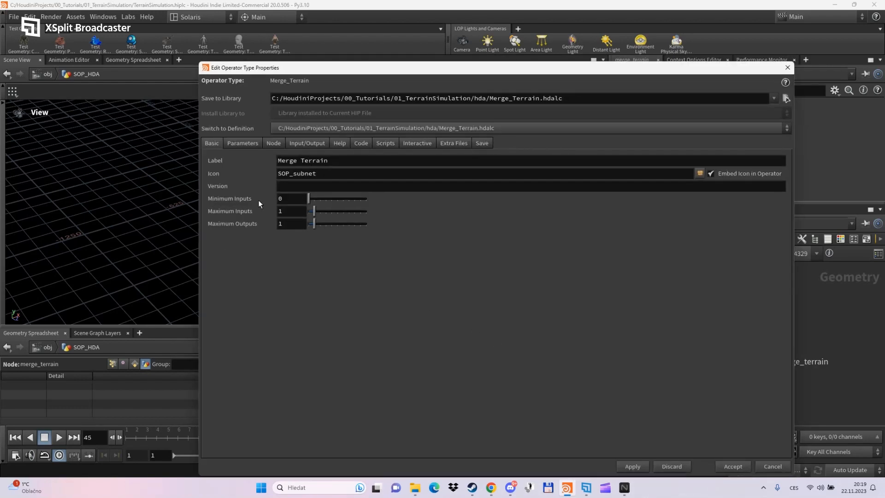
drag(309, 212, 319, 212)
click(318, 199)
click(719, 465)
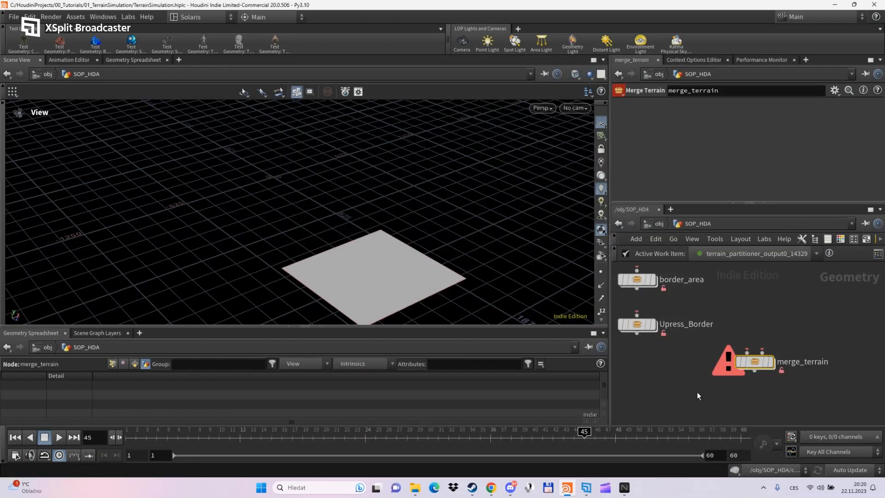
drag(754, 365, 696, 395)
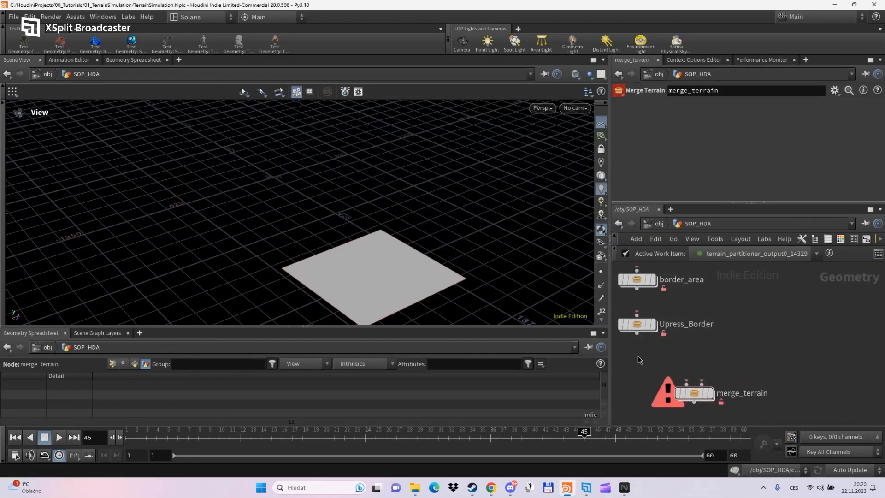
click(659, 223)
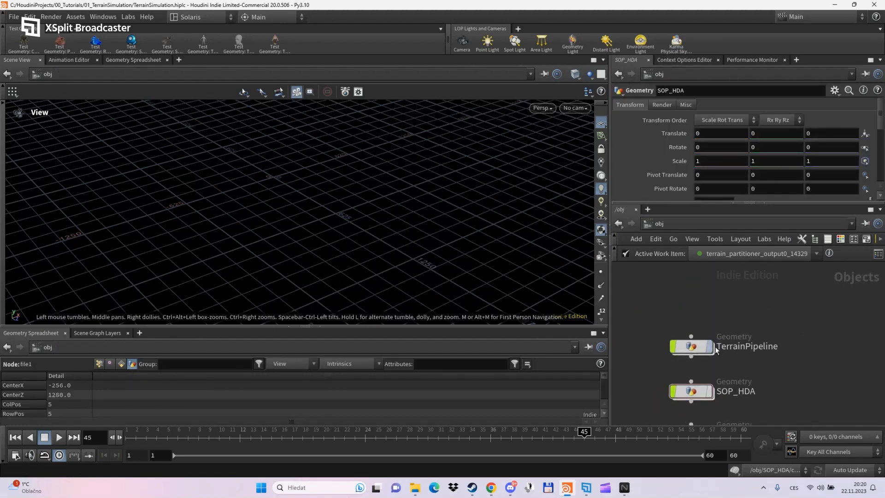
double_click(698, 345)
scroll(805, 340, up, 4)
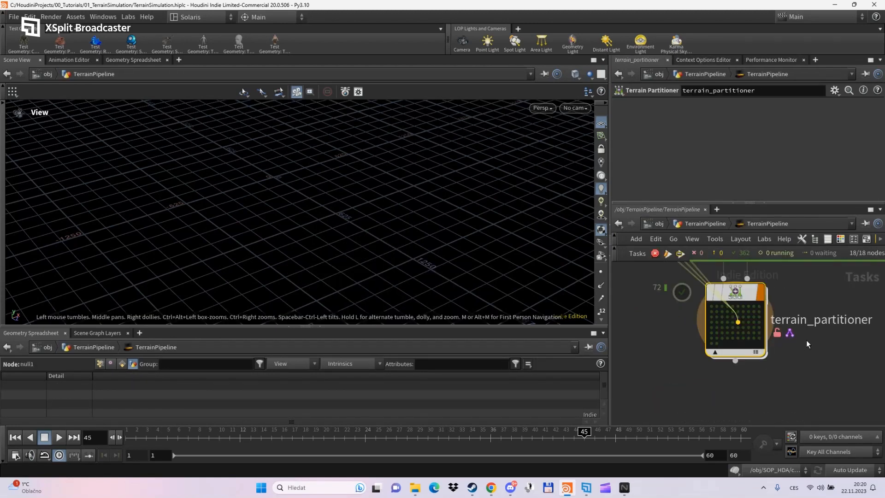
scroll(783, 373, down, 5)
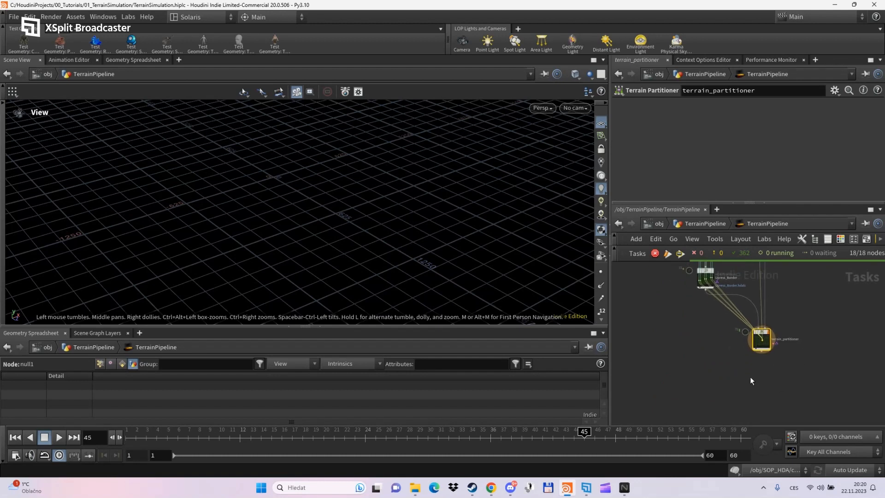
key(Tab)
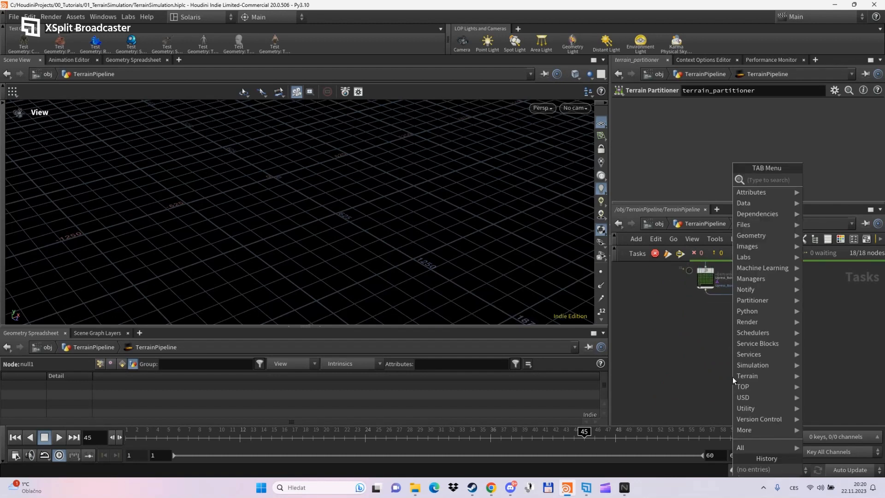
key(Escape)
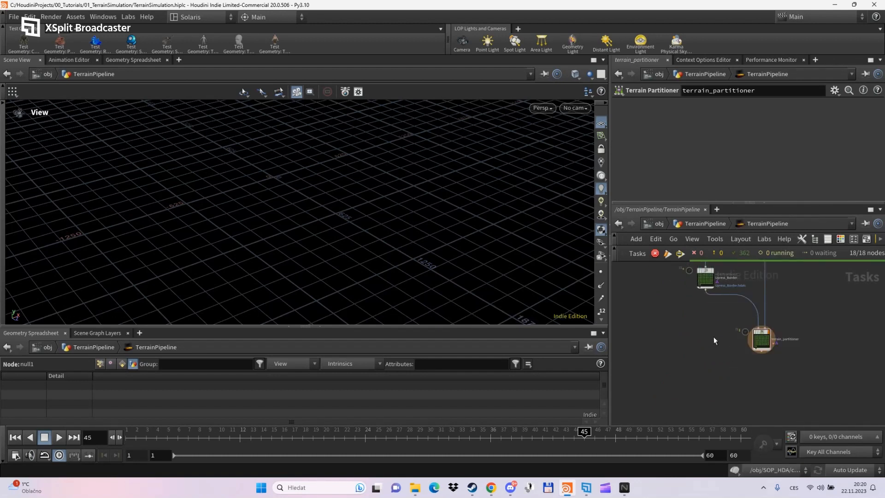
alt+drag(703, 269, 727, 378)
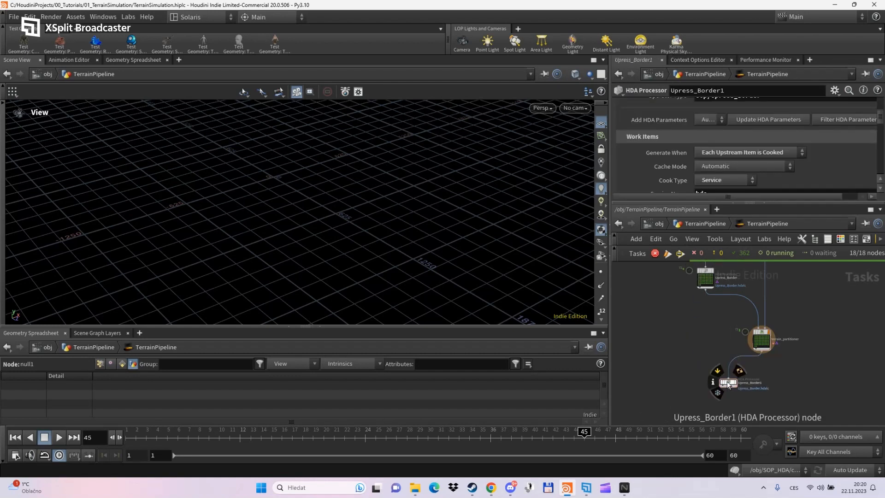
drag(726, 381, 760, 378)
scroll(762, 383, up, 3)
middle_drag(761, 335, 762, 369)
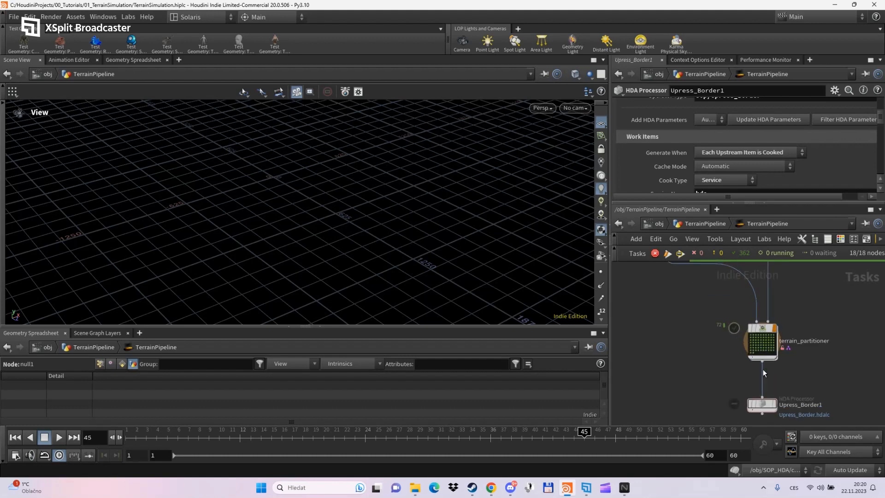
middle_drag(711, 382, 652, 347)
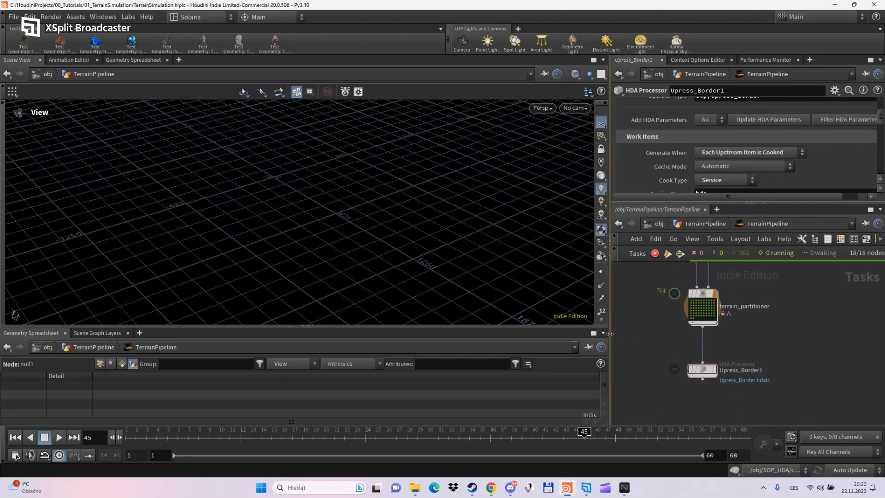
drag(609, 343, 485, 341)
scroll(588, 340, down, 2)
scroll(588, 345, up, 2)
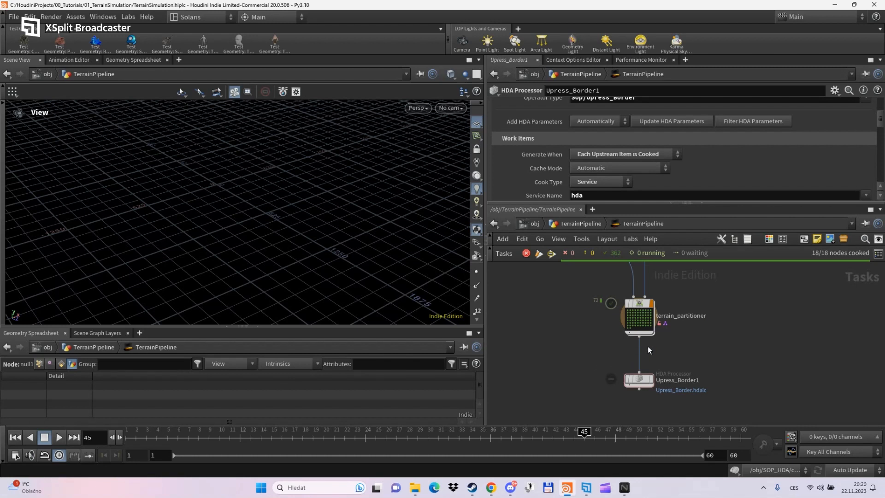
scroll(648, 346, up, 2)
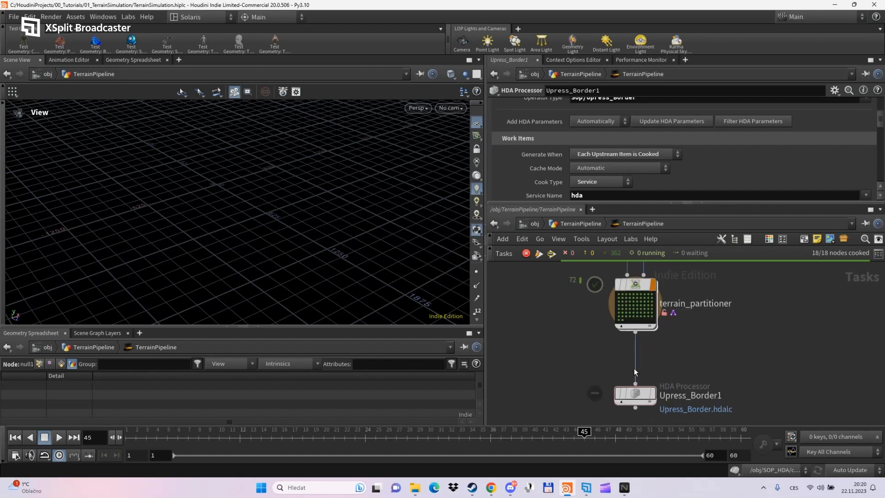
click(635, 394)
mouse_move(668, 367)
middle_down()
mouse_move(660, 342)
mouse_move(651, 365)
middle_up()
click(614, 312)
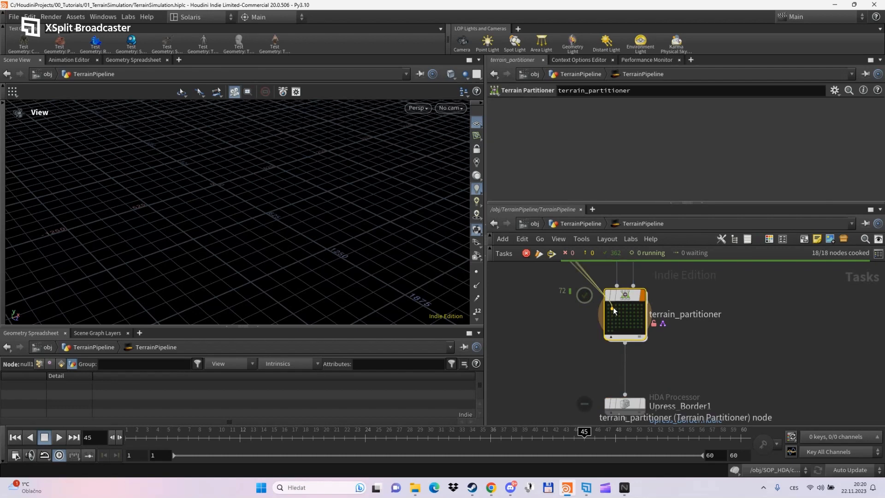
right_click(613, 311)
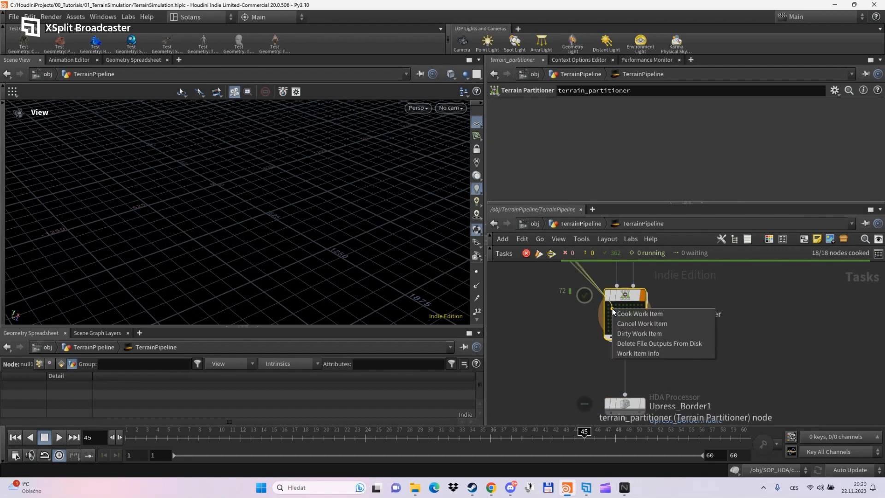
click(631, 353)
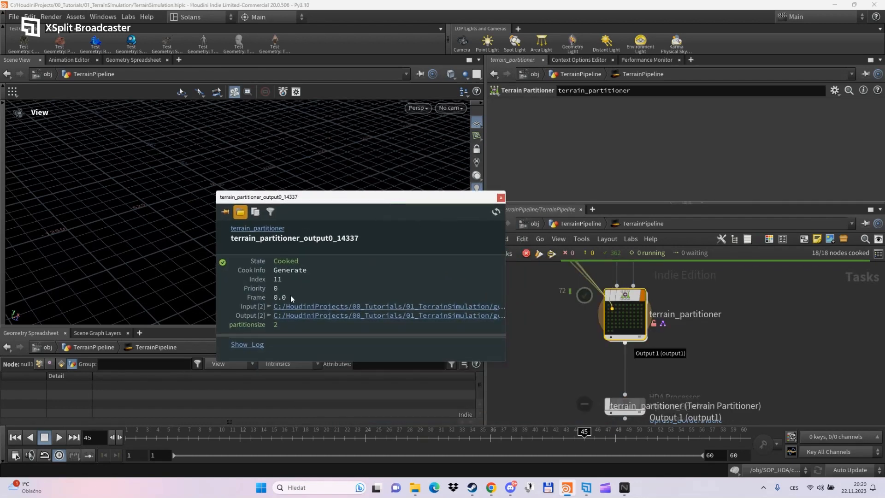
click(269, 313)
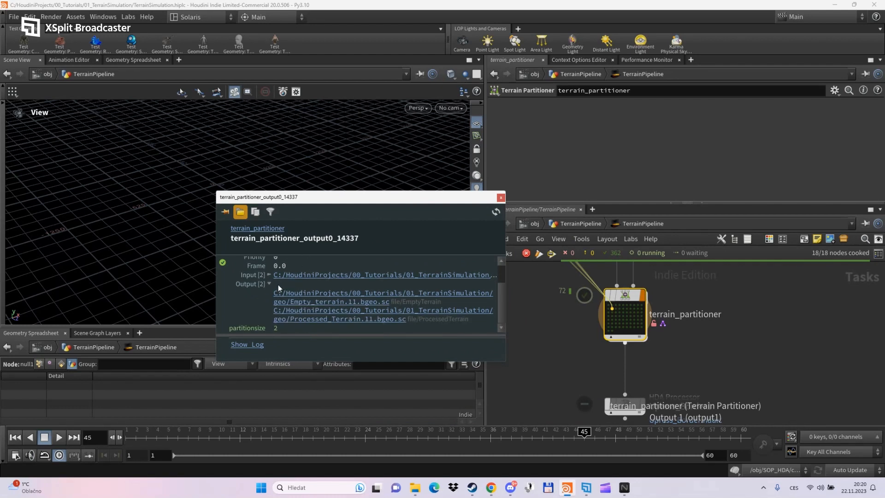
drag(215, 286, 58, 288)
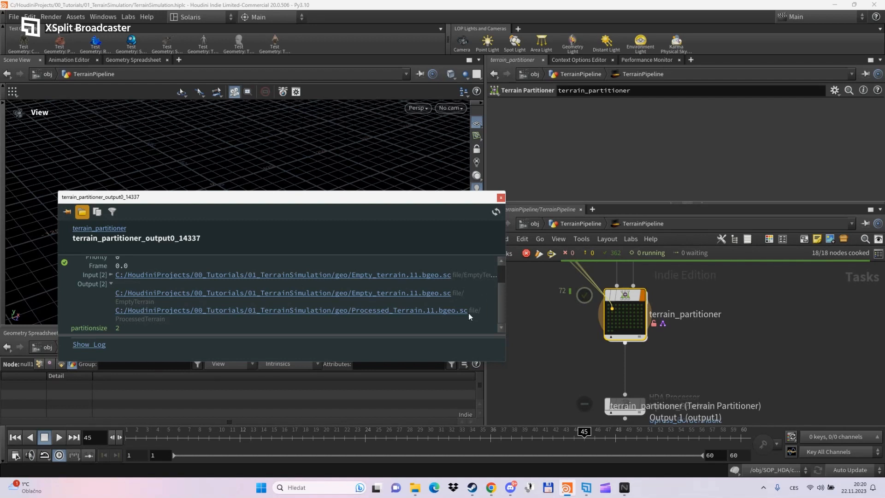
drag(505, 297, 569, 297)
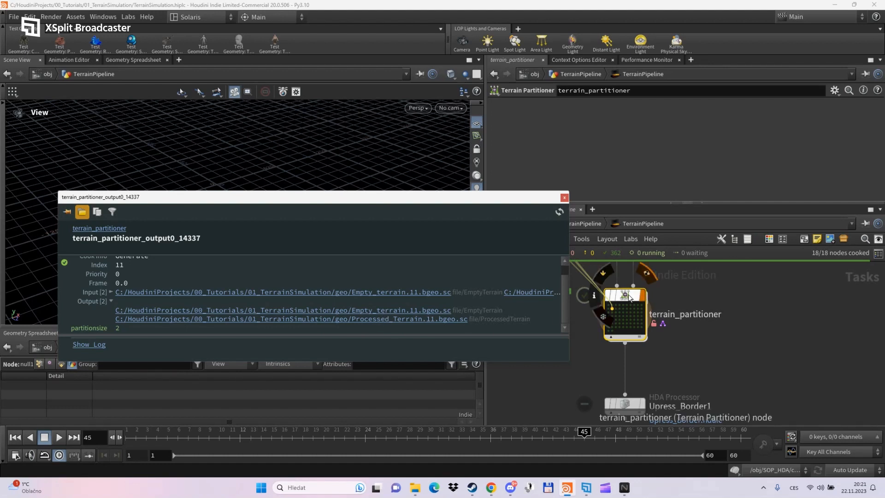
double_click(629, 298)
middle_drag(695, 339, 714, 365)
scroll(689, 372, up, 3)
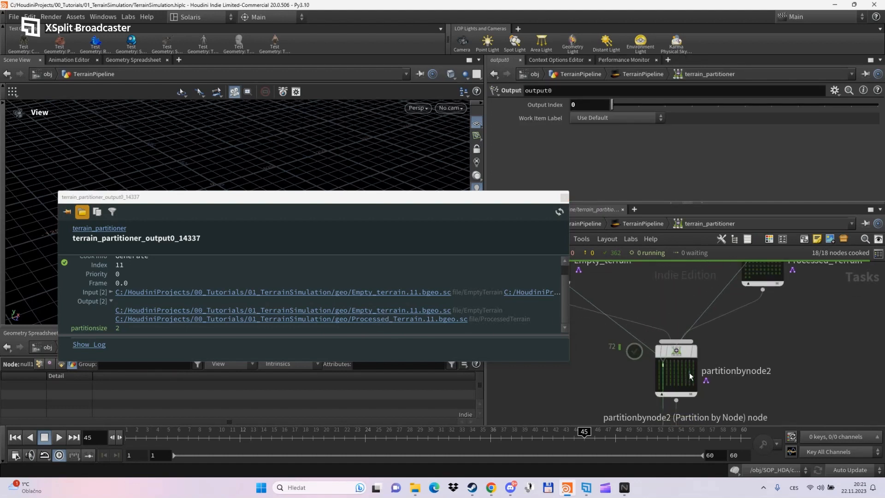
click(680, 352)
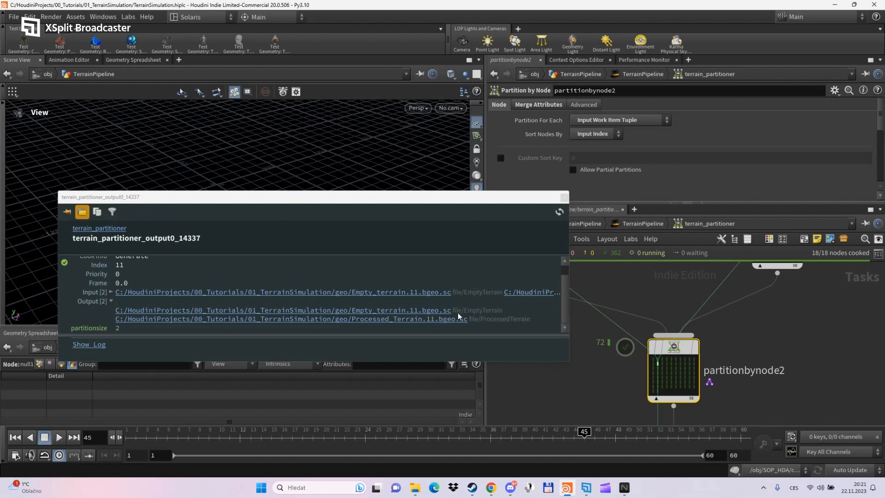
click(565, 198)
scroll(775, 347, down, 5)
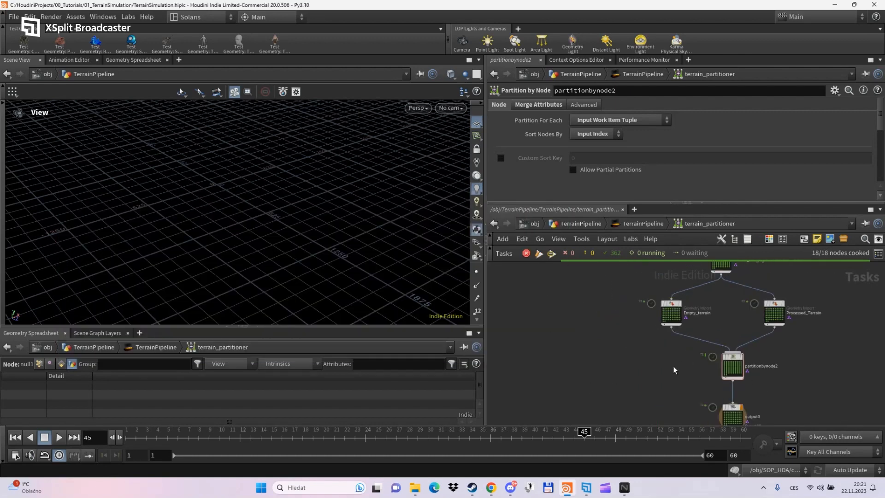
click(635, 228)
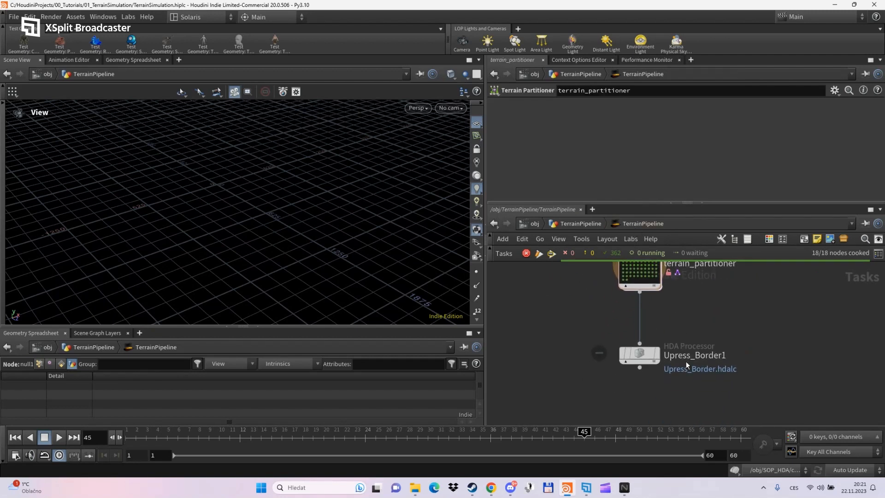
- Point the Upress_Border1 HDA Processor at $HIP/hda/Merge_Terrain.hdalc
click(634, 354)
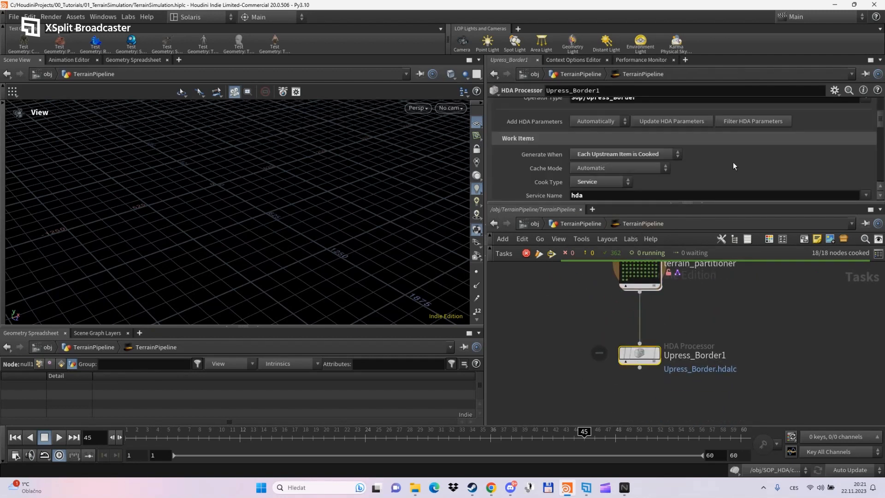
scroll(732, 162, down, 2)
scroll(733, 162, up, 5)
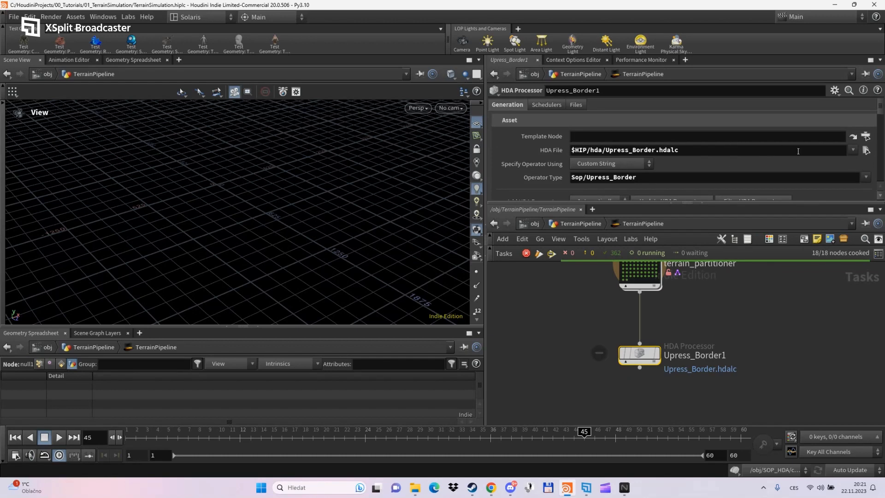
click(865, 150)
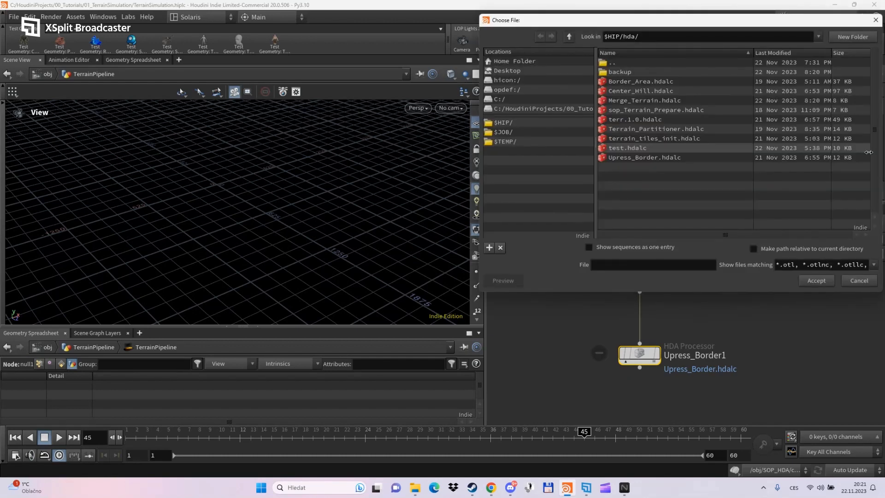
click(638, 101)
click(816, 281)
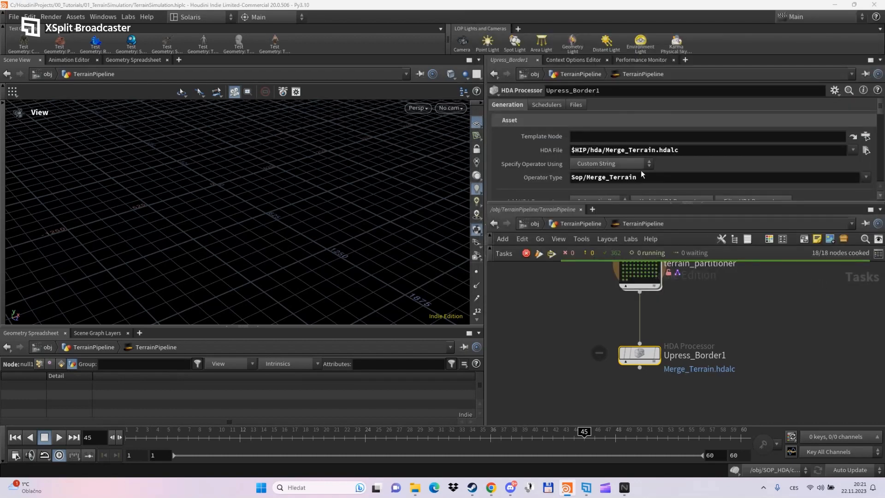
- Rename the processor node to Merge_Terrain, correcting the Merged_terrain typo
scroll(530, 124, down, 3)
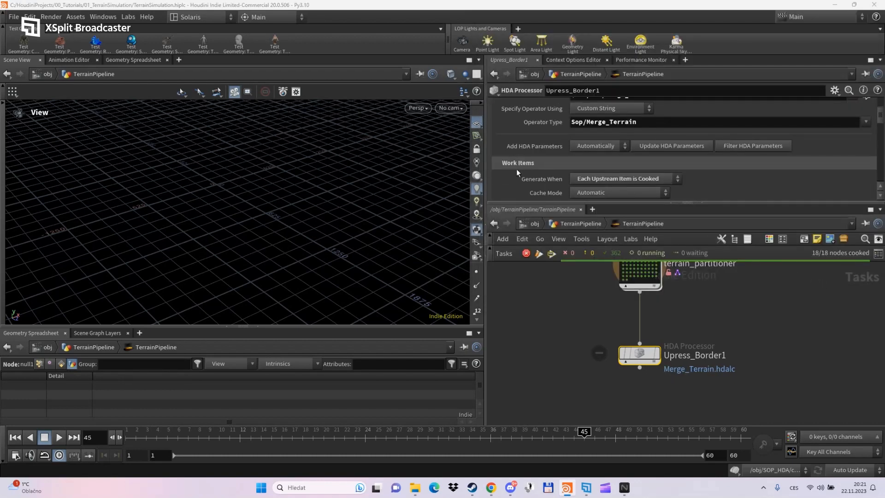
scroll(515, 171, down, 6)
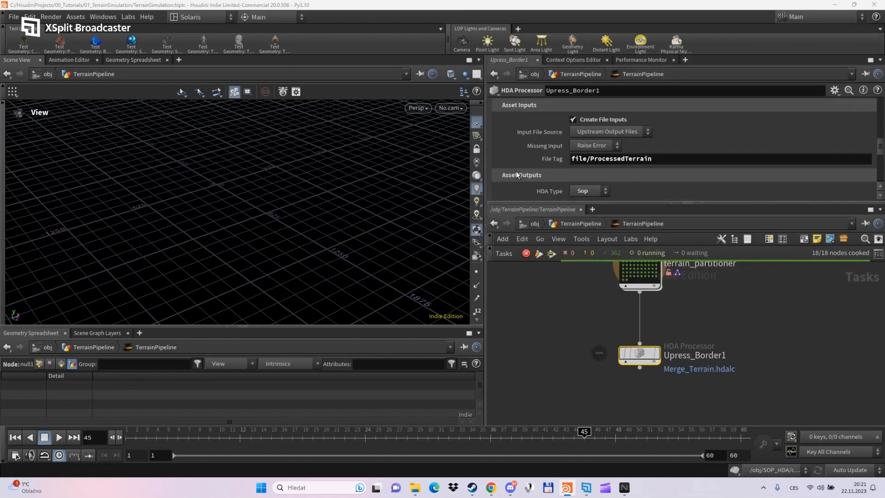
scroll(515, 171, down, 6)
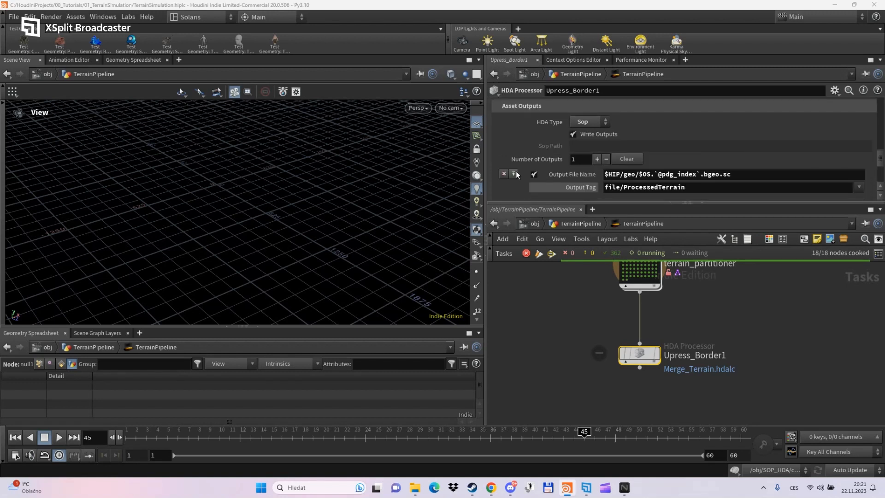
scroll(516, 170, down, 2)
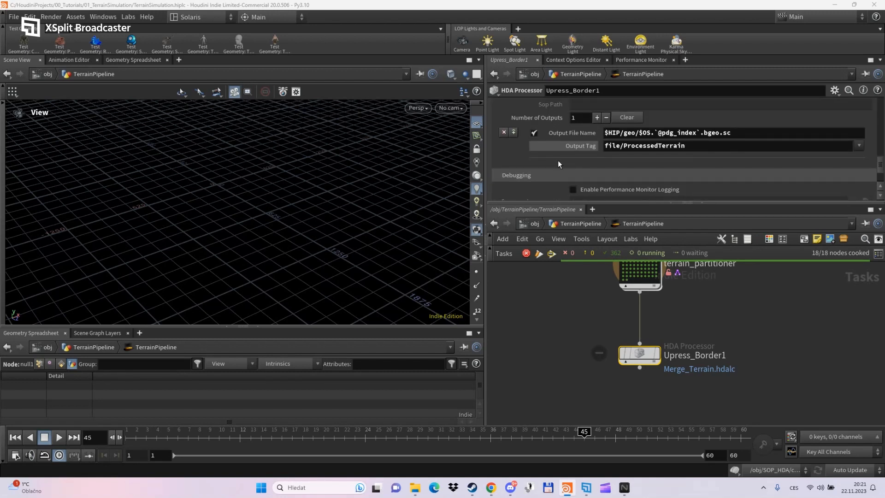
double_click(709, 355)
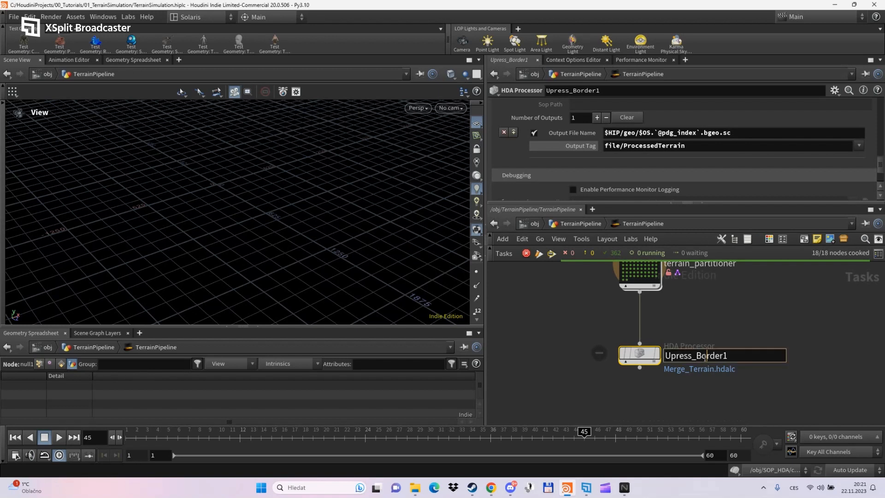
text(Merged_terrain)
key(Return)
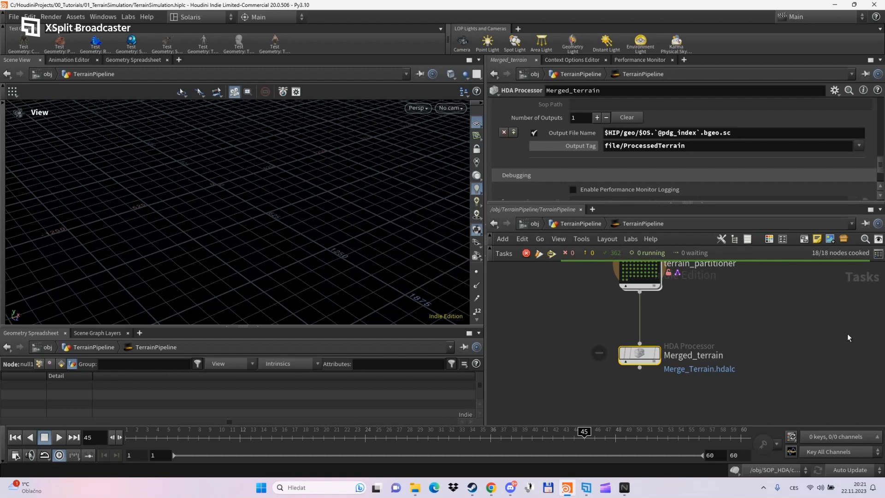
double_click(714, 349)
click(694, 355)
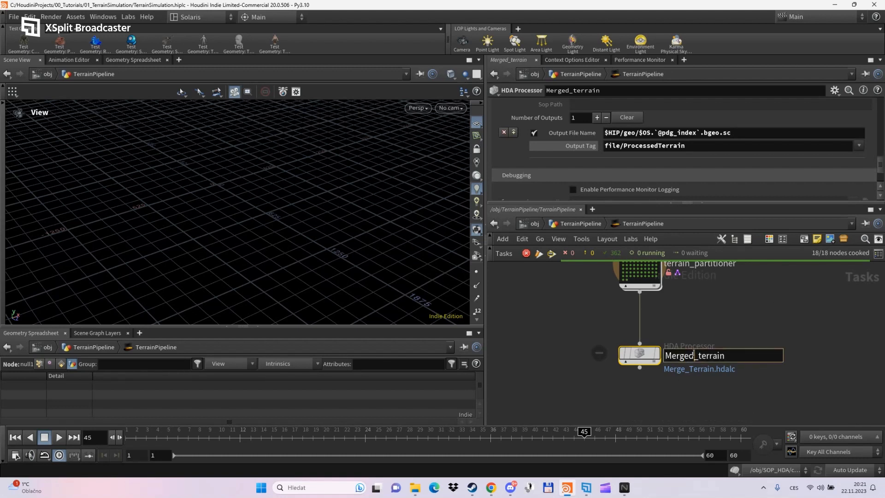
key(BackSpace)
key(Return)
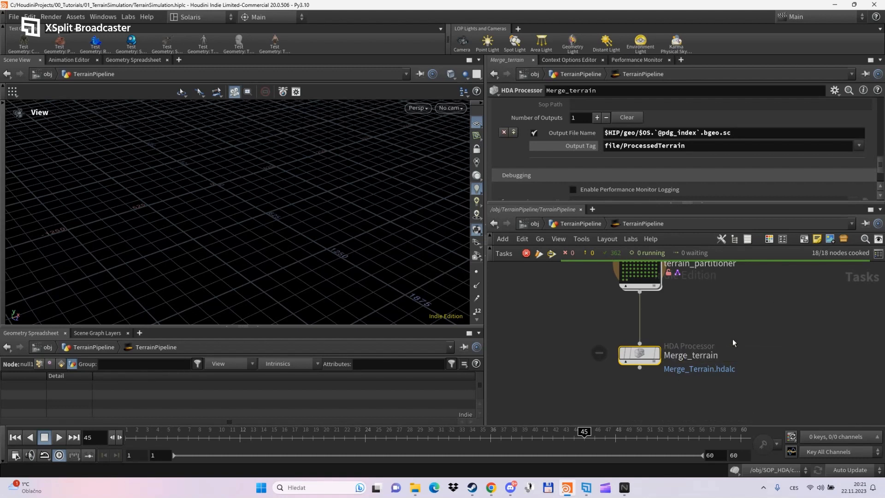
double_click(697, 354)
key(BackSpace)
text(T)
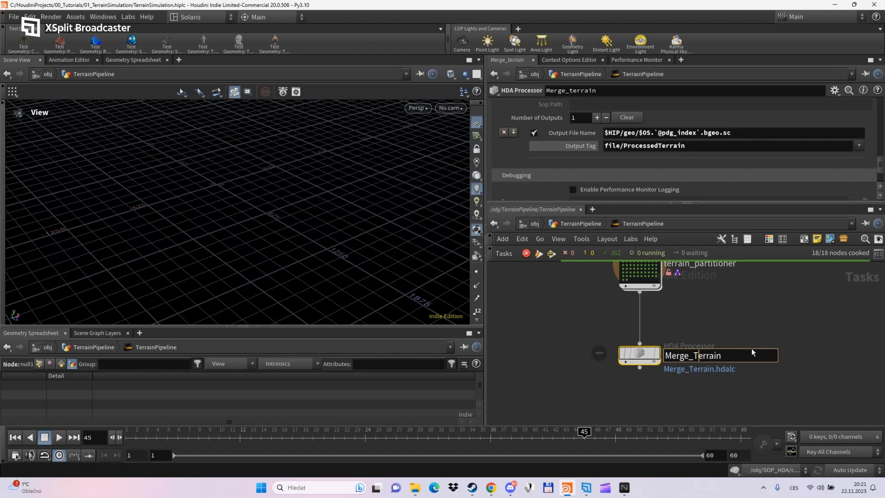
key(Return)
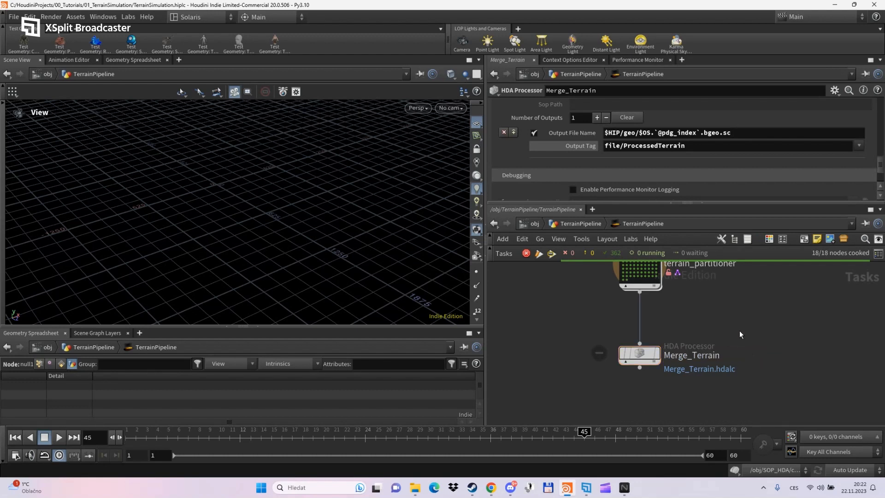
- Save the scene file, backing out of deleting Merge_Terrain's output files
click(14, 17)
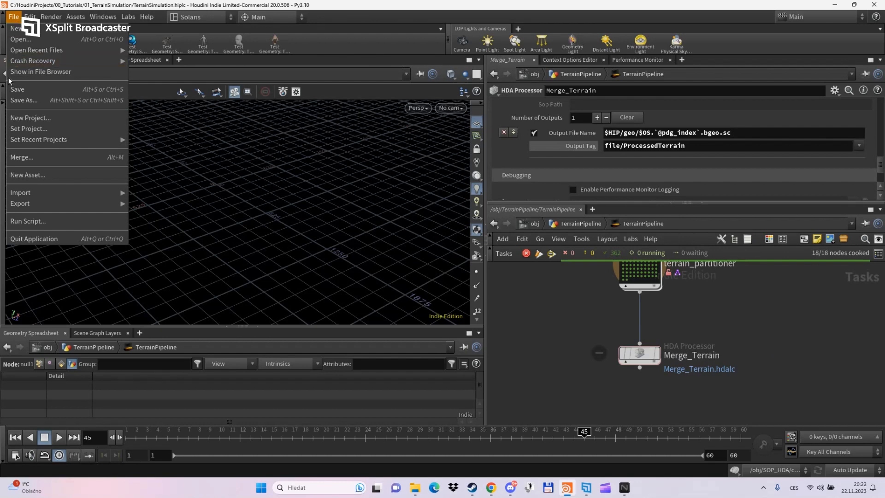
click(17, 89)
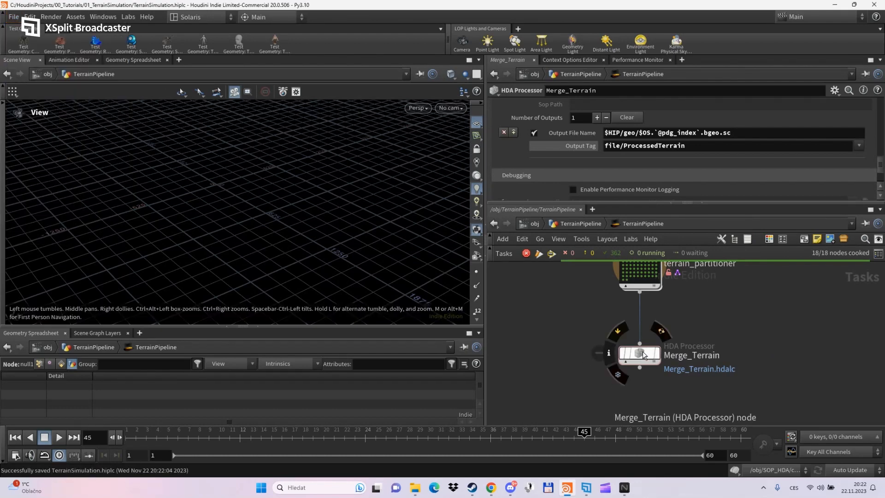
right_click(643, 351)
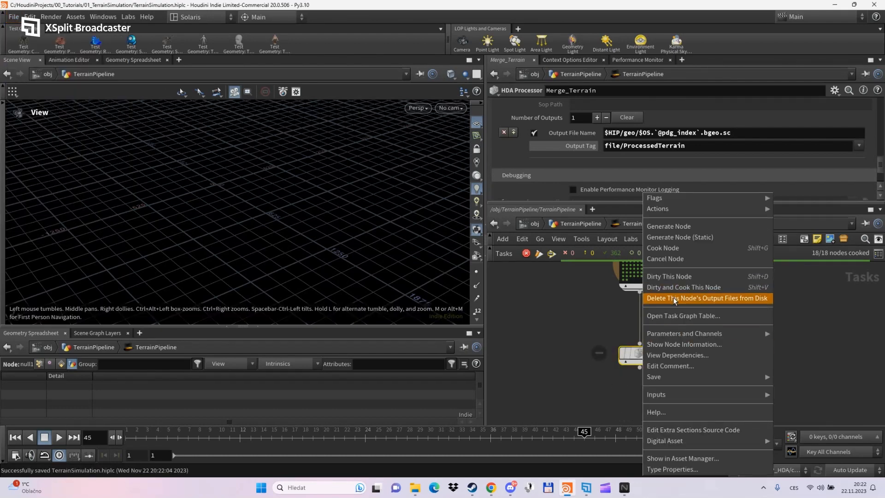
click(673, 298)
click(825, 399)
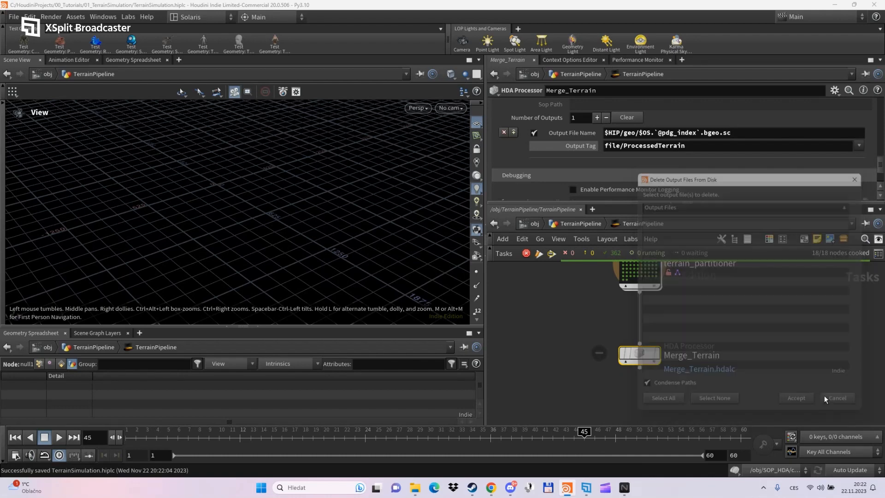
- Dirty and cook Merge_Terrain, enlarging the task network to watch it cook
right_click(637, 346)
click(654, 290)
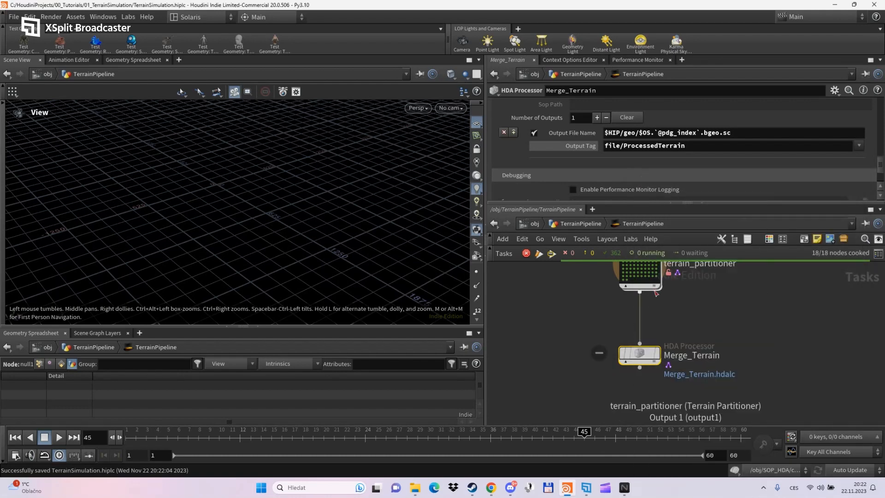
scroll(651, 399, down, 3)
scroll(646, 394, up, 1)
scroll(647, 397, up, 3)
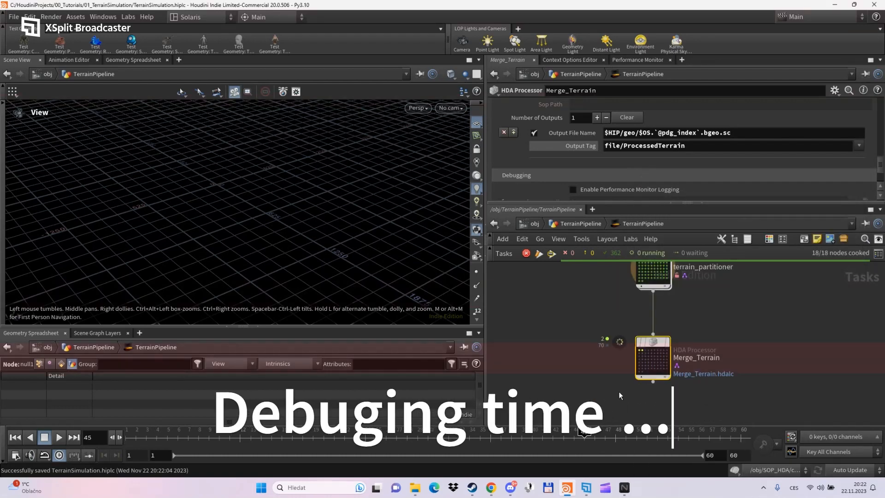
drag(686, 202, 686, 177)
click(638, 400)
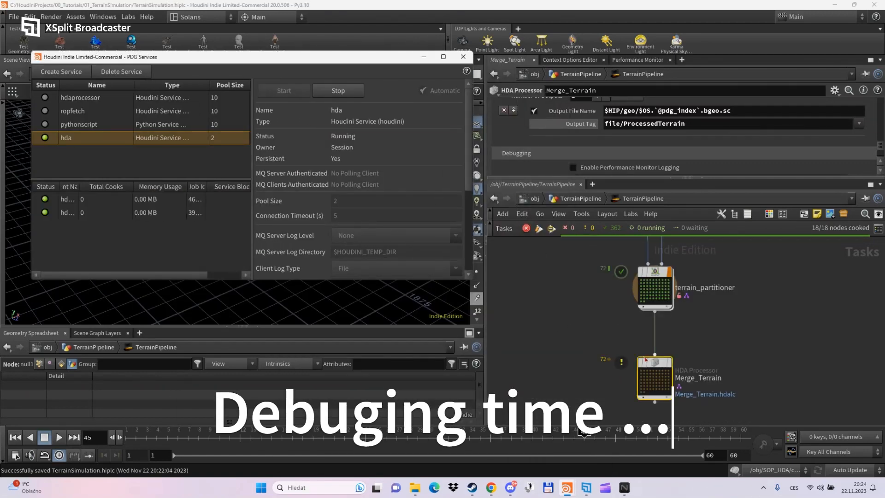
- Open PDG Services, restart the hda service, and recook Merge_Terrain
scroll(584, 319, up, 2)
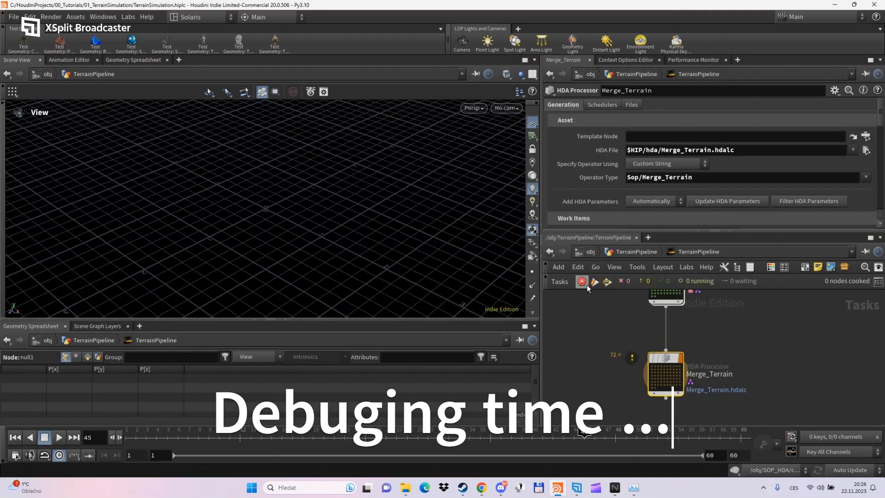
right_click(664, 362)
click(677, 298)
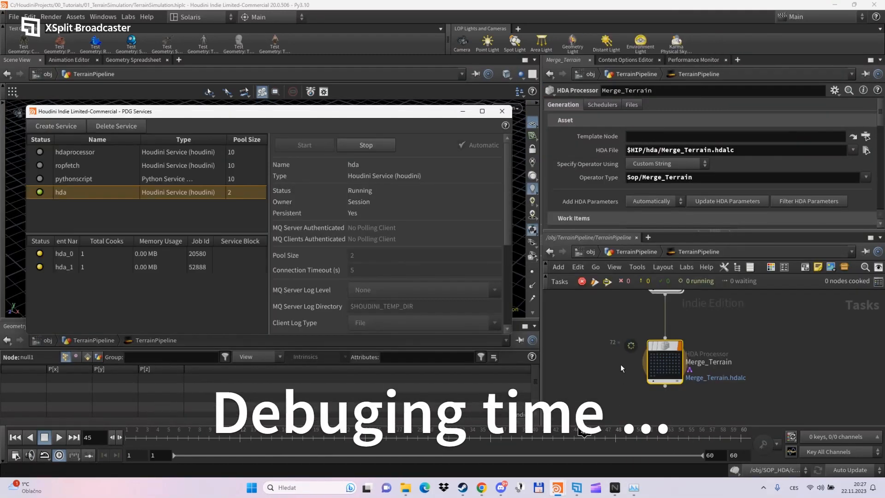
click(366, 145)
click(304, 145)
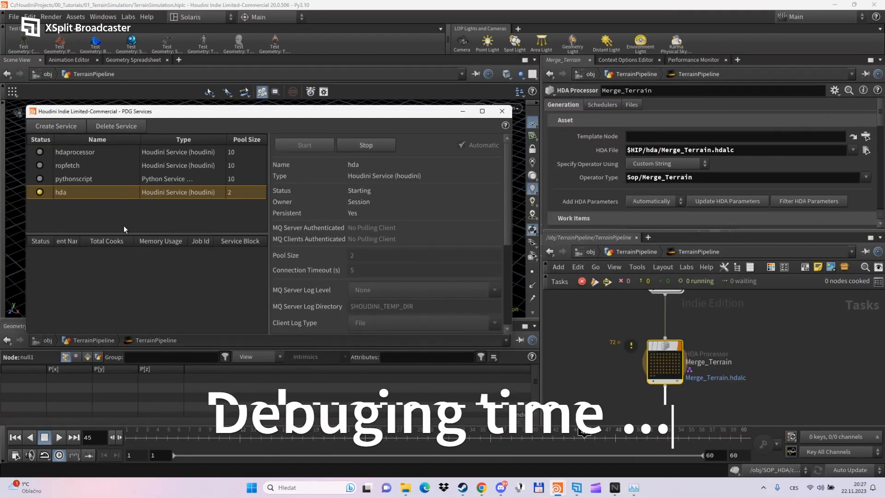
right_click(664, 361)
click(686, 296)
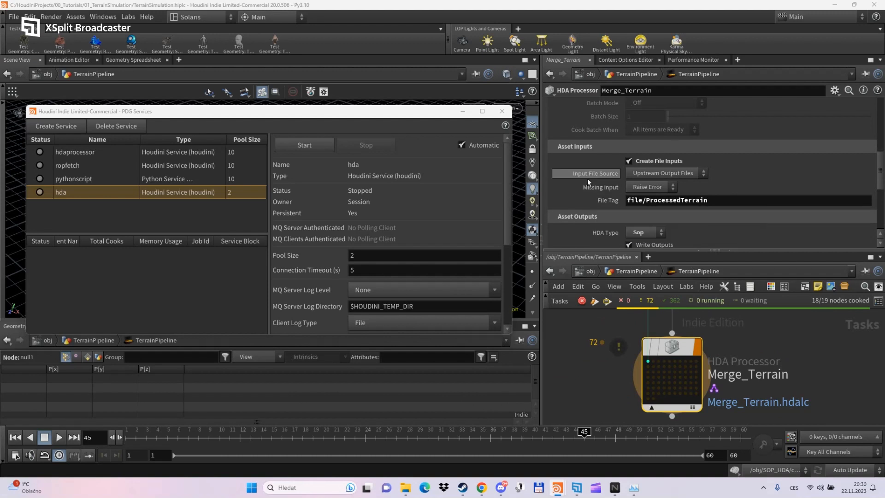
- Trim Merge_Terrain's input File Tag from file/ProcessedTerrain down to file
scroll(585, 158, down, 3)
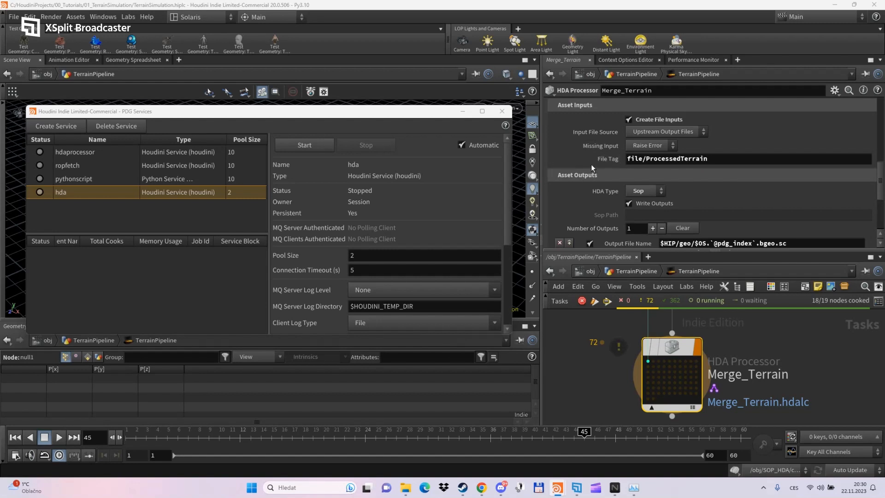
scroll(590, 147, up, 1)
click(644, 174)
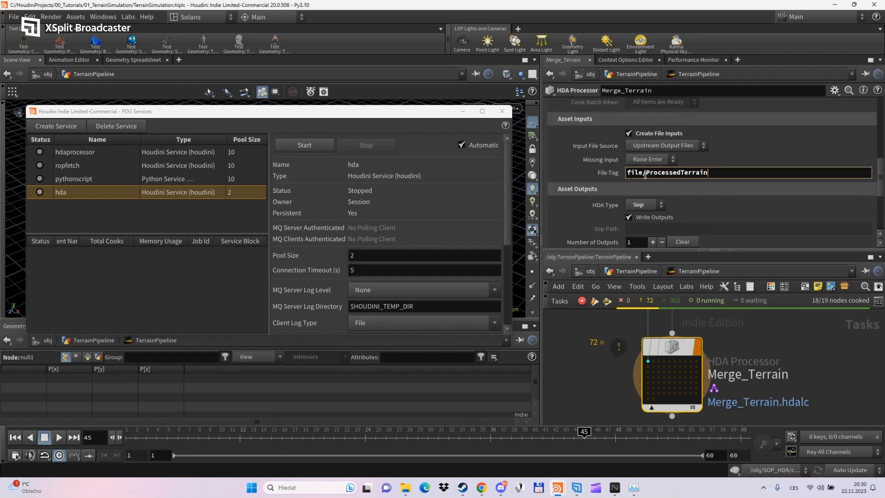
drag(645, 175, 876, 176)
key(BackSpace)
key(BackSpace)
key(Return)
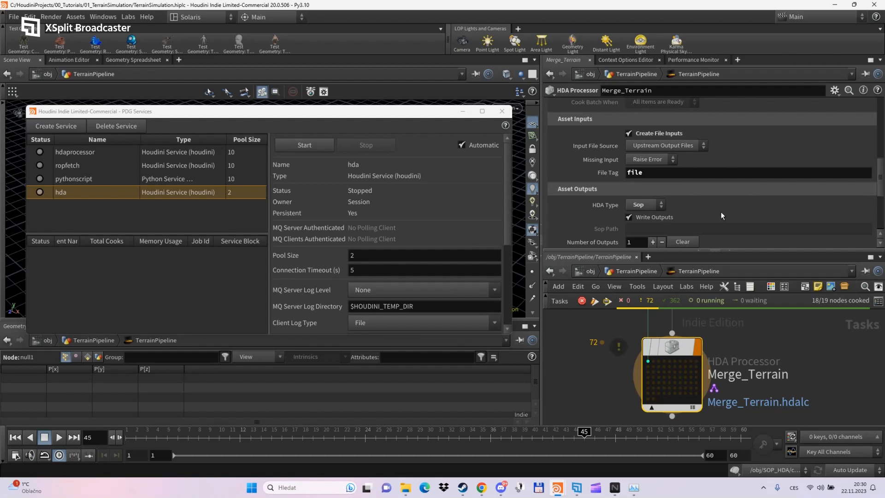
- Pan the network to inspect terrain_partitioner and the wire feeding Merge_Terrain
mouse_move(678, 358)
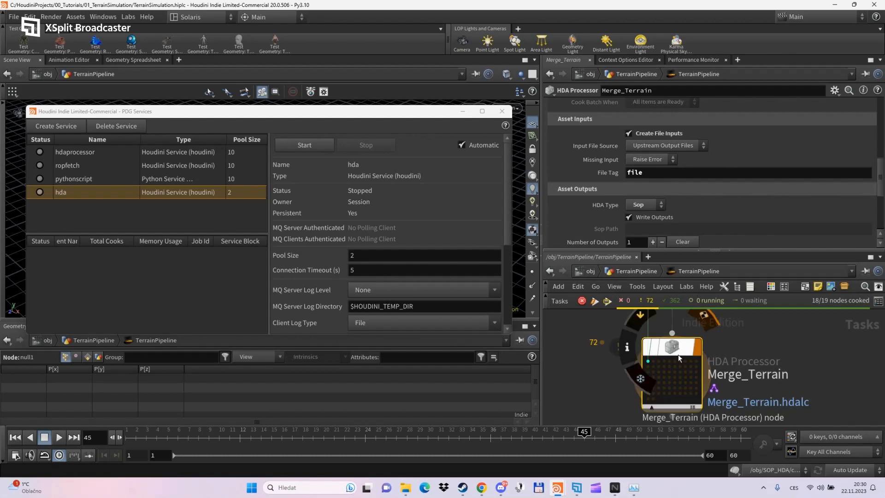
scroll(751, 345, down, 3)
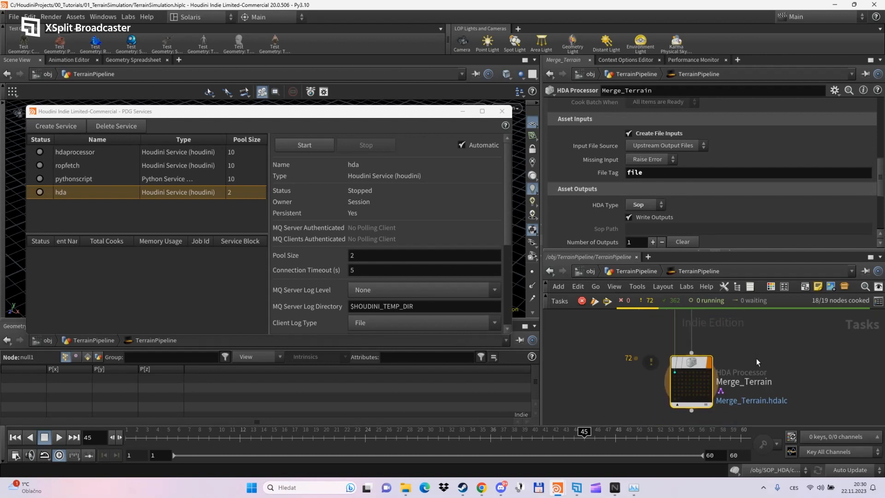
middle_drag(755, 359, 721, 411)
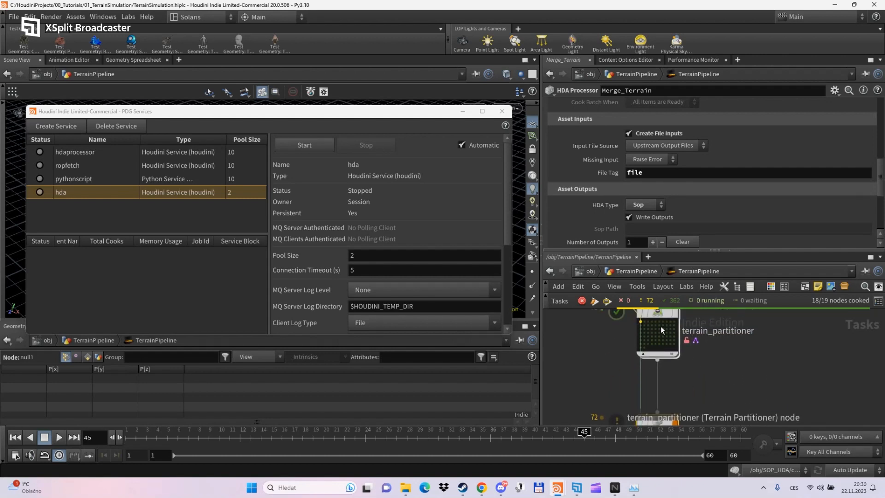
middle_drag(734, 347, 734, 373)
middle_drag(737, 331, 738, 398)
scroll(664, 389, down, 5)
middle_drag(671, 375, 704, 353)
scroll(673, 371, up, 3)
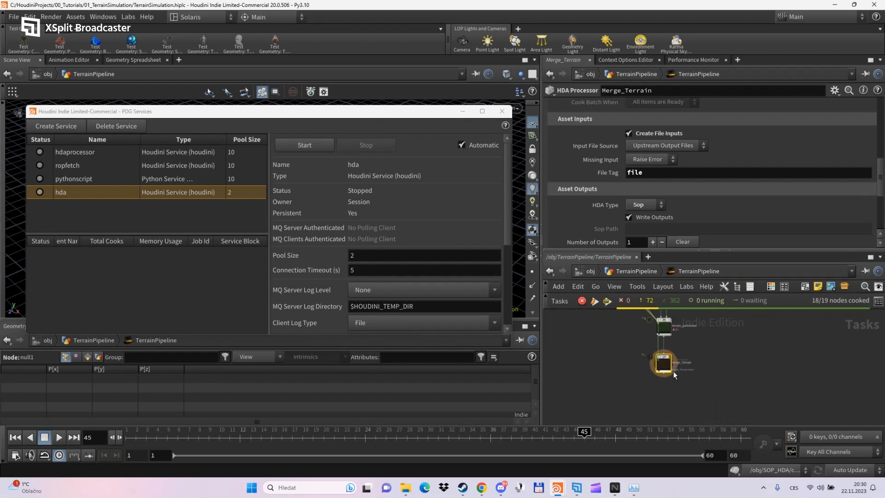
- Delete Merge_Terrain's output files, recook it to 19/19 nodes, and close PDG Services
scroll(727, 215, up, 5)
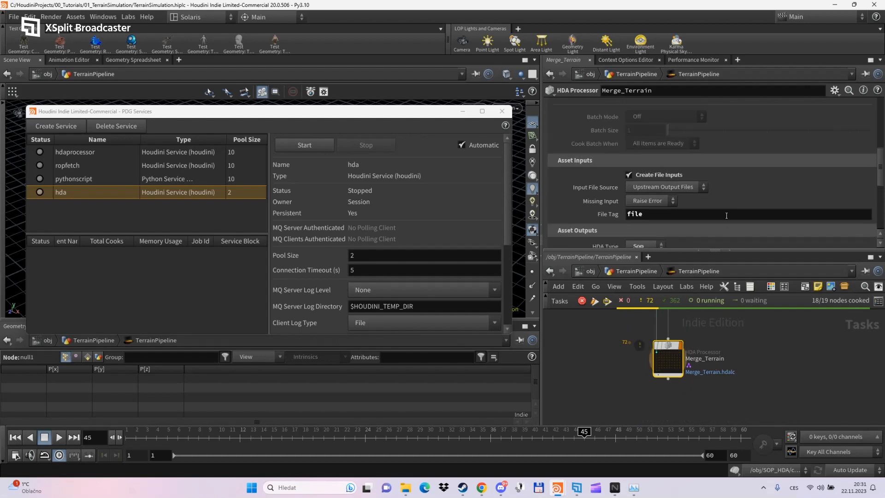
scroll(714, 324, up, 1)
click(733, 405)
right_click(662, 352)
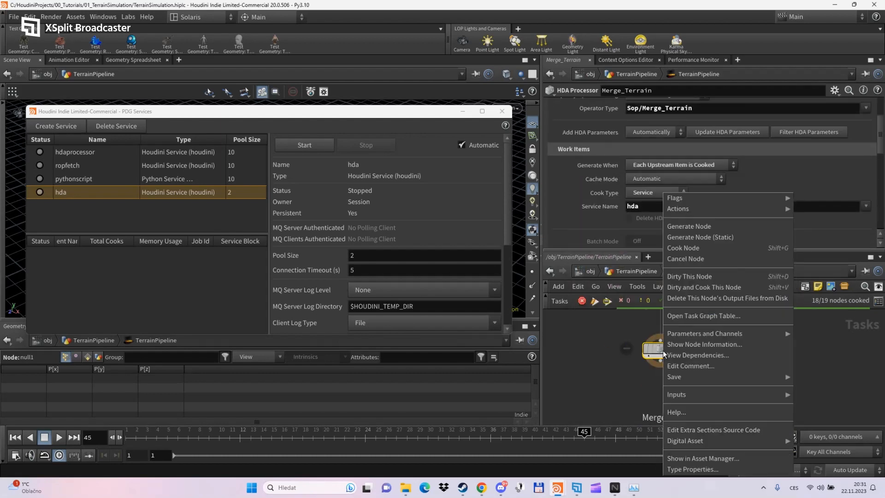
click(683, 288)
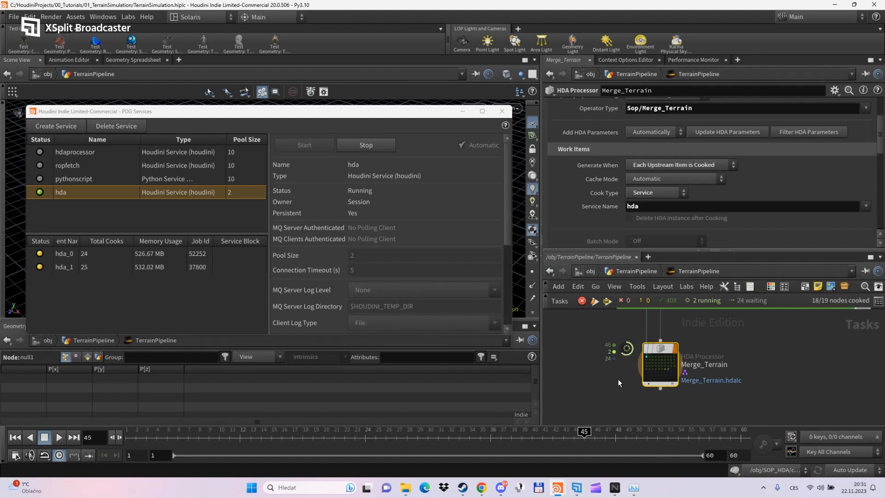
scroll(627, 374, up, 1)
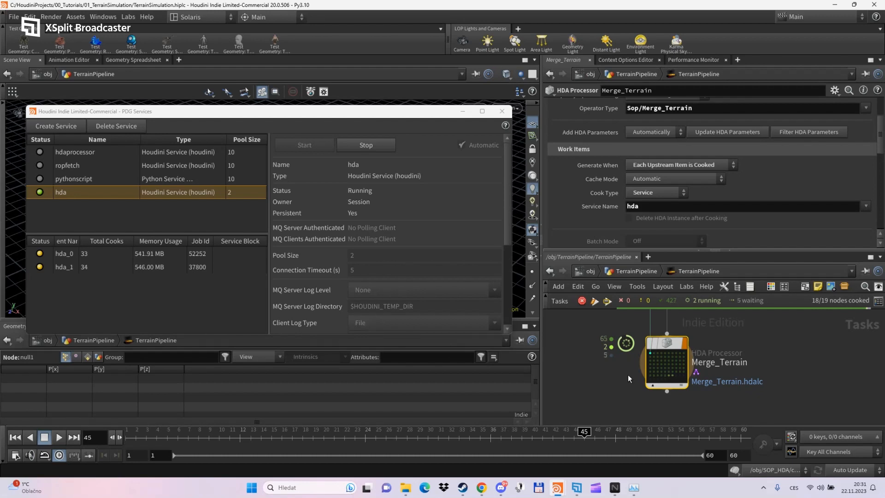
click(502, 111)
drag(423, 258, 335, 231)
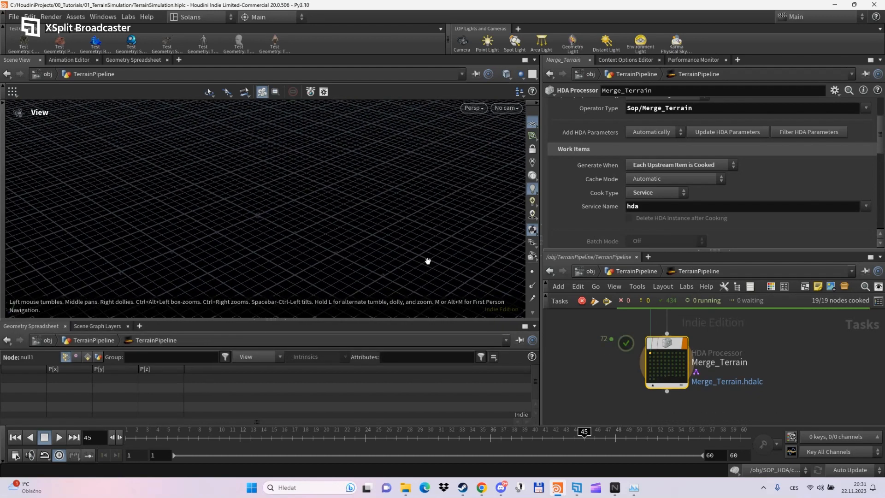
click(632, 272)
- Enter /obj/PDG_VIS, select file1, and frame the merged terrain in the viewport
click(590, 272)
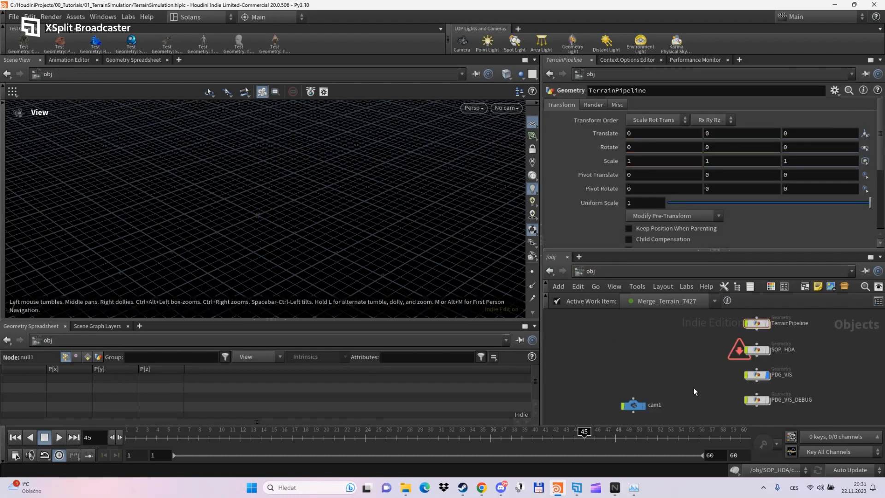
double_click(733, 362)
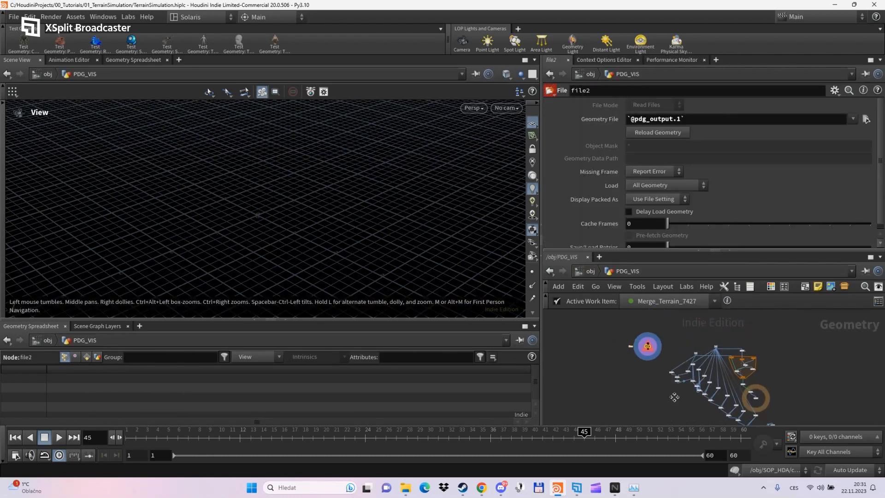
middle_drag(674, 397, 669, 414)
scroll(640, 362, up, 5)
scroll(629, 364, up, 2)
middle_drag(626, 387, 630, 391)
scroll(617, 386, up, 1)
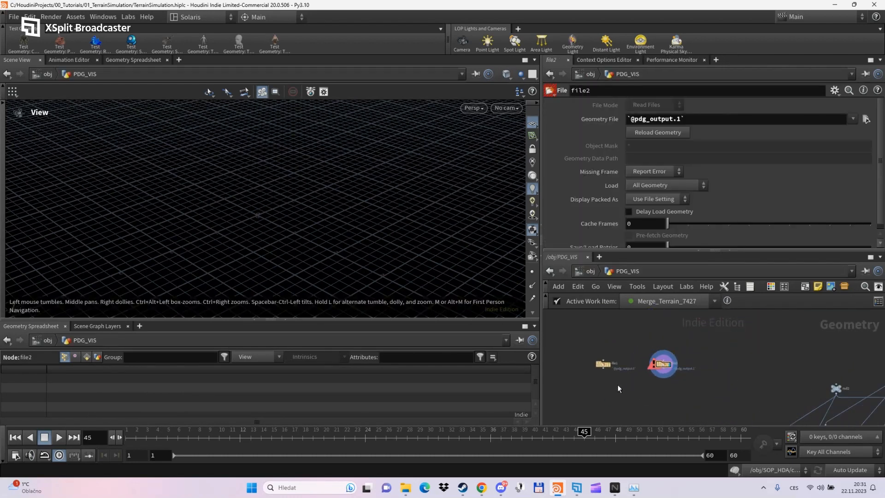
scroll(617, 383, up, 3)
click(580, 338)
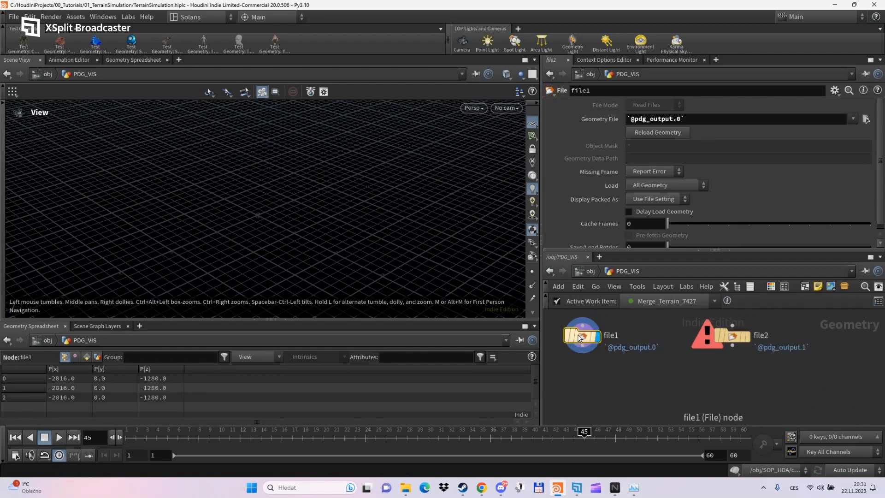
scroll(662, 384, down, 3)
key(f)
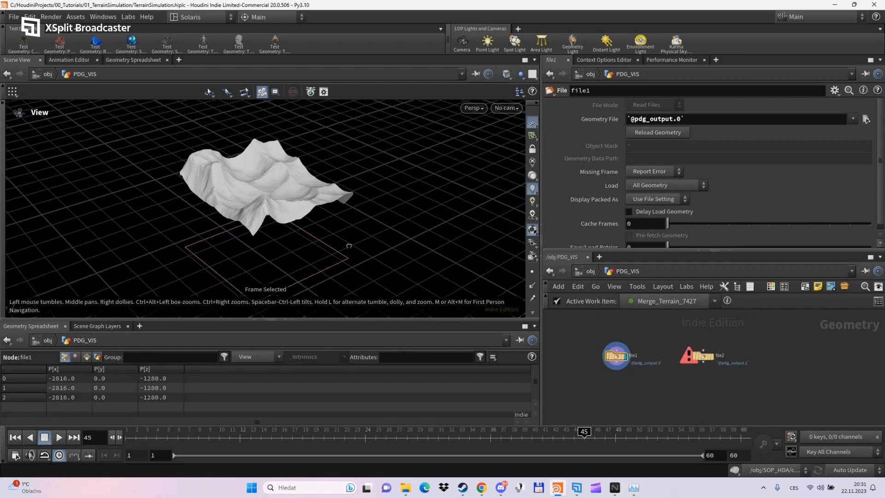
- Step the Active Work Item through Merge_Terrain_7428, 7429 and 7430, inspecting each tile
click(665, 302)
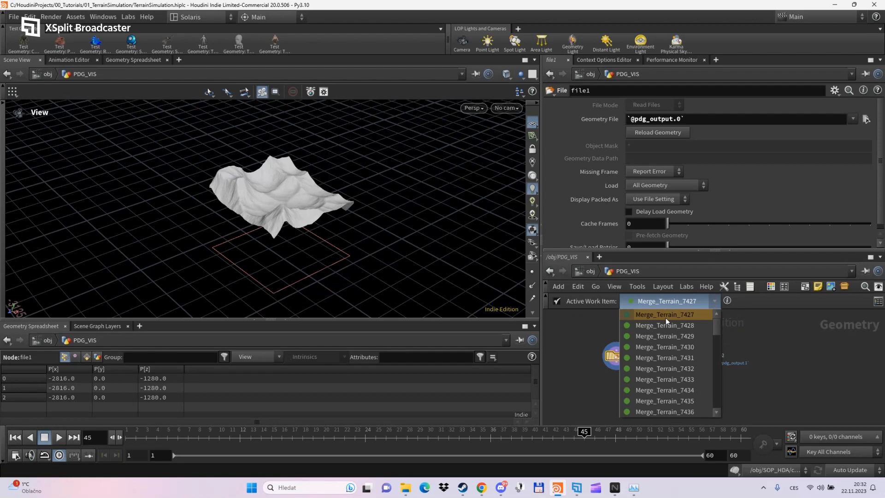
click(665, 322)
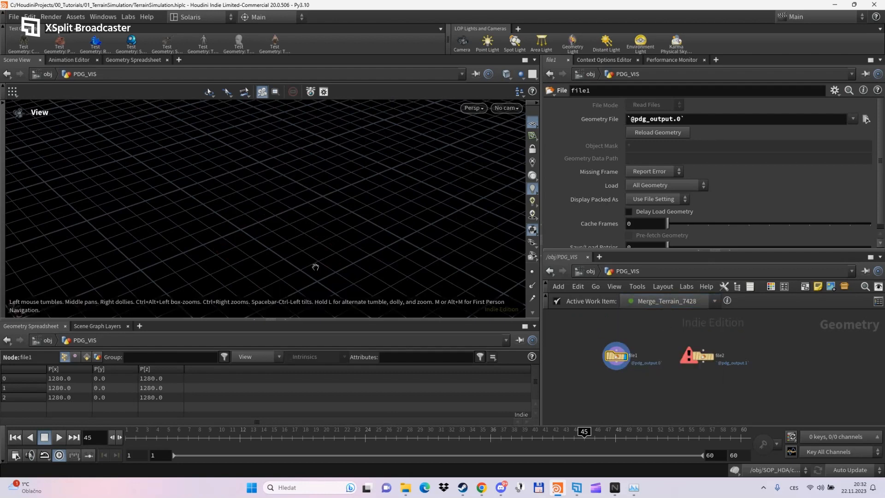
drag(316, 265, 377, 291)
click(655, 300)
click(654, 322)
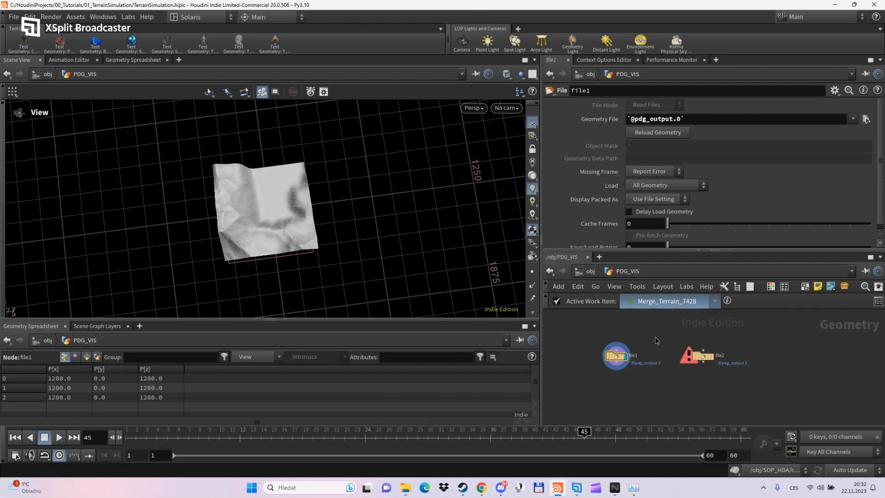
middle_drag(444, 241, 361, 242)
drag(361, 241, 409, 244)
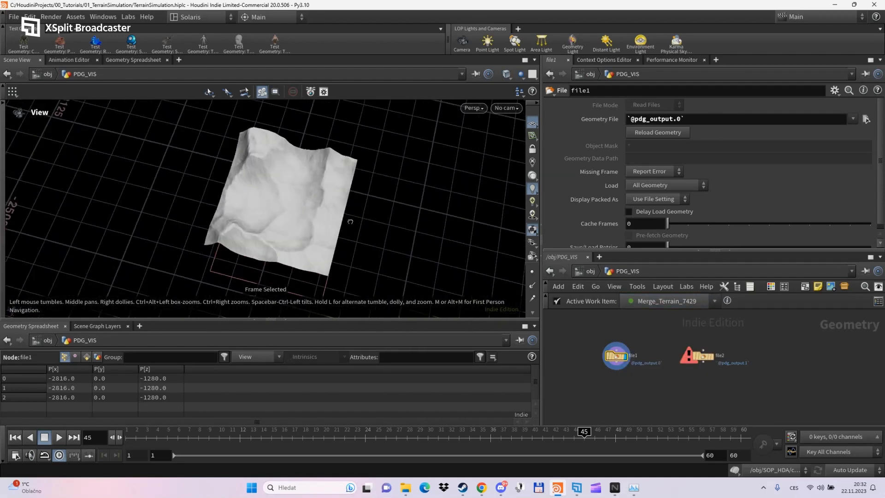
key(f)
click(654, 301)
click(645, 345)
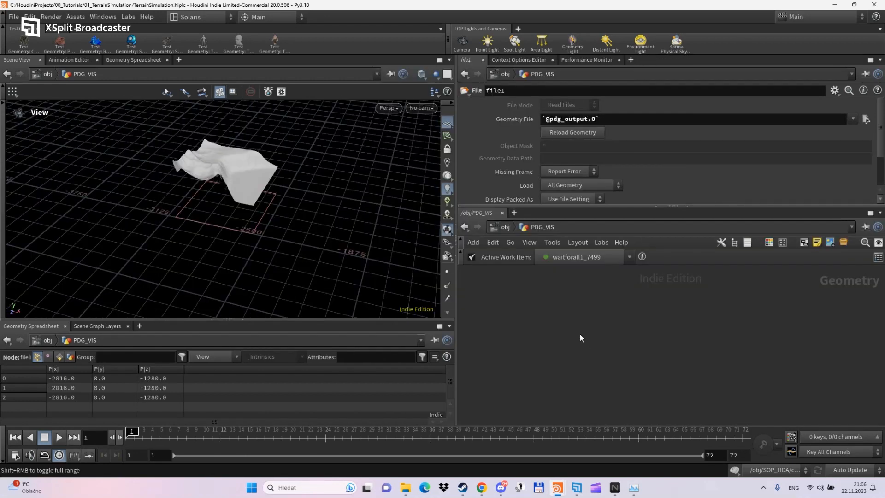
- Add File node file3 loading $HIP/geo/Merge_Terrain.$F.bgeo.sc
key(Tab)
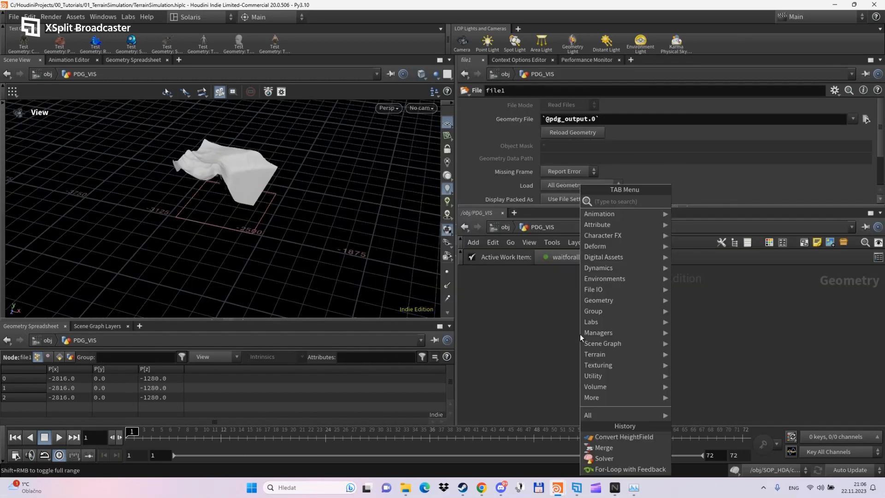
text(file)
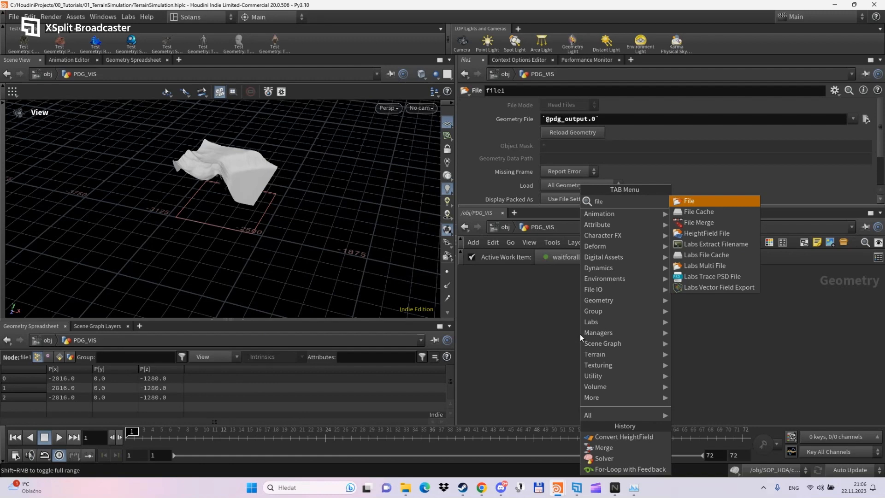
key(Return)
click(580, 333)
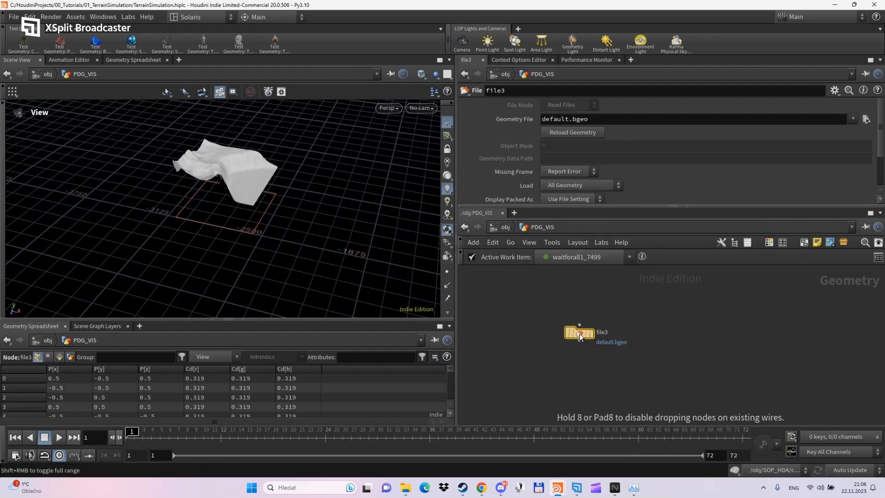
click(864, 118)
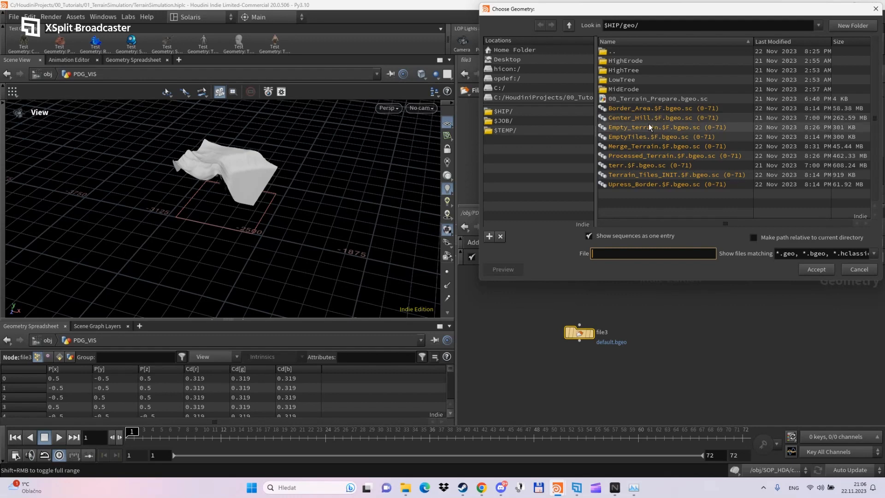
click(641, 146)
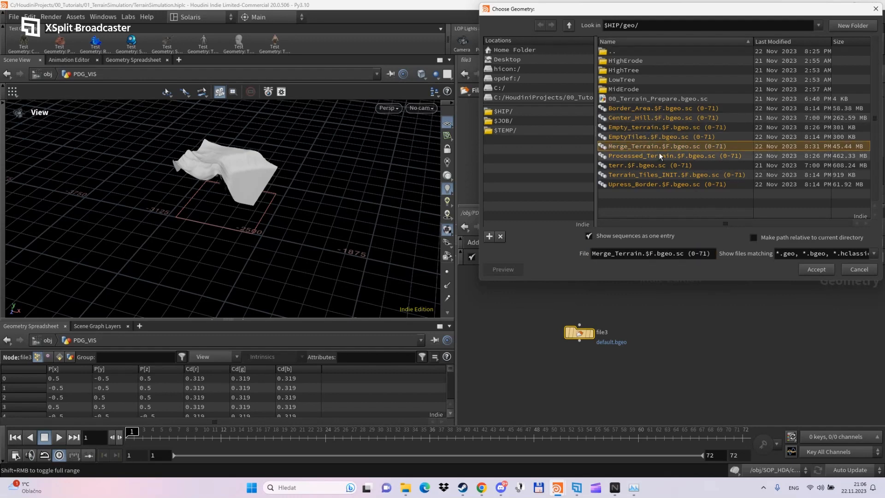
click(816, 269)
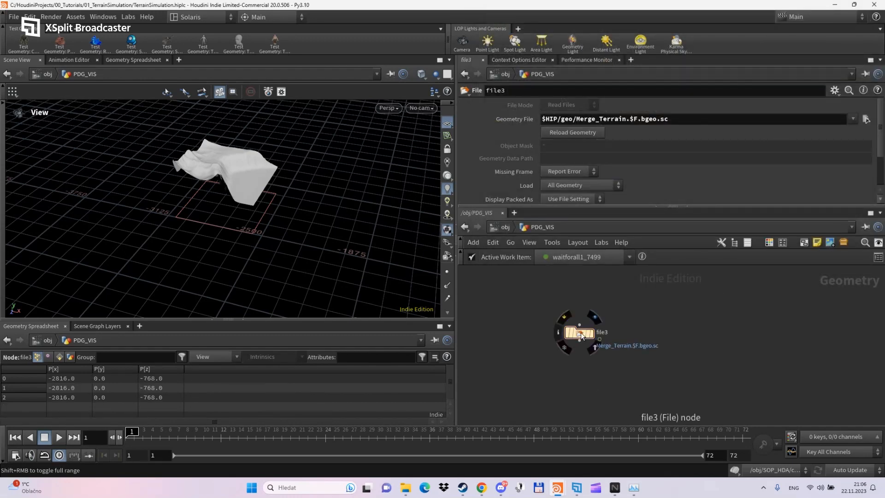
drag(616, 206, 627, 316)
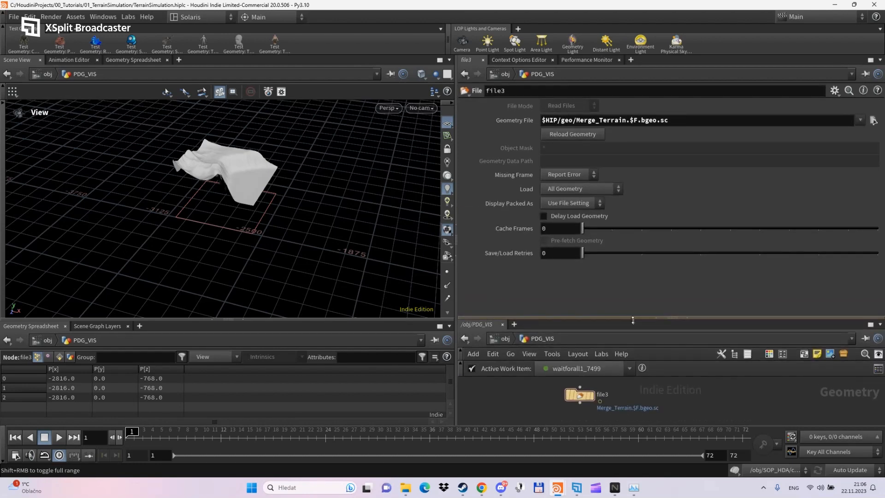
click(834, 90)
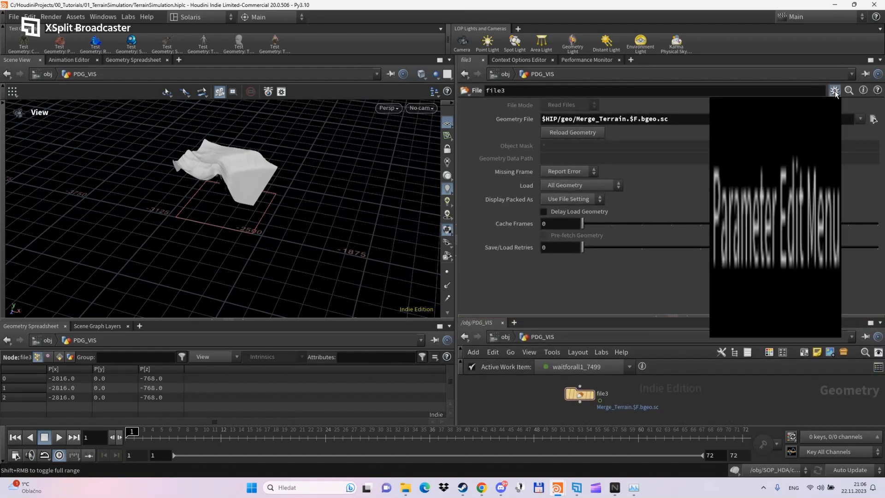
- Add an integer parameter to file3 with name in and label Index
click(787, 101)
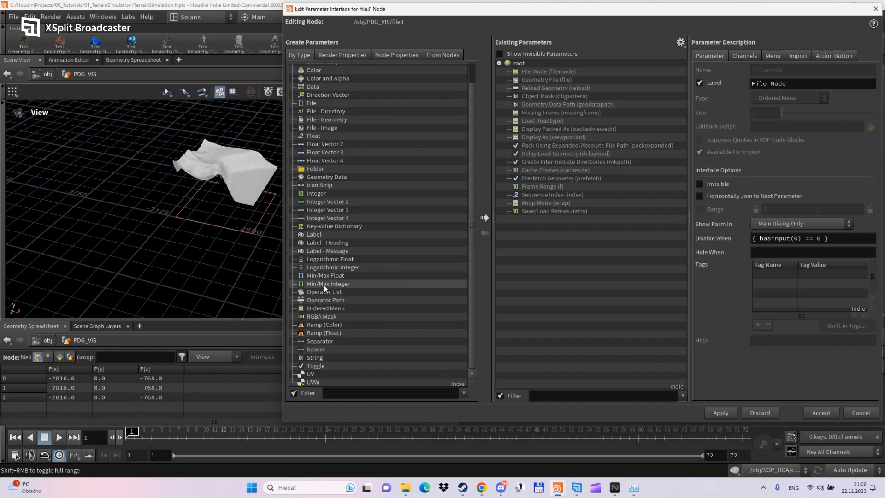
scroll(323, 329, up, 1)
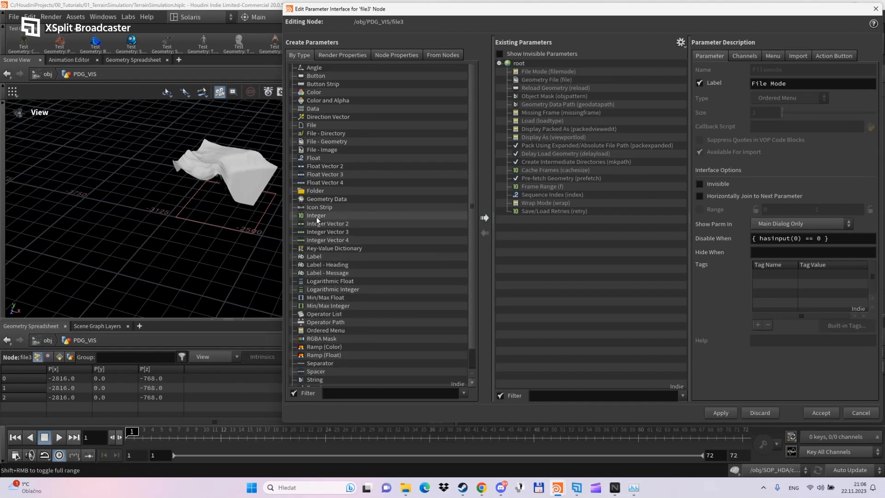
drag(316, 217, 538, 245)
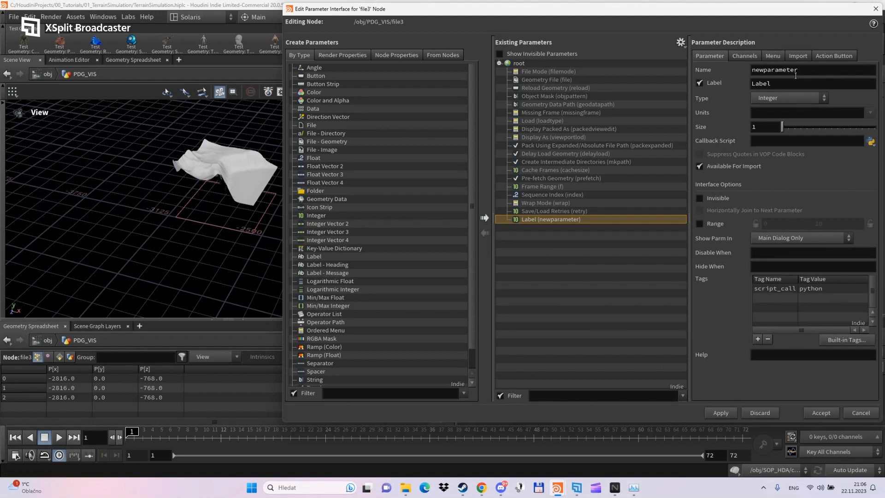
text(index2)
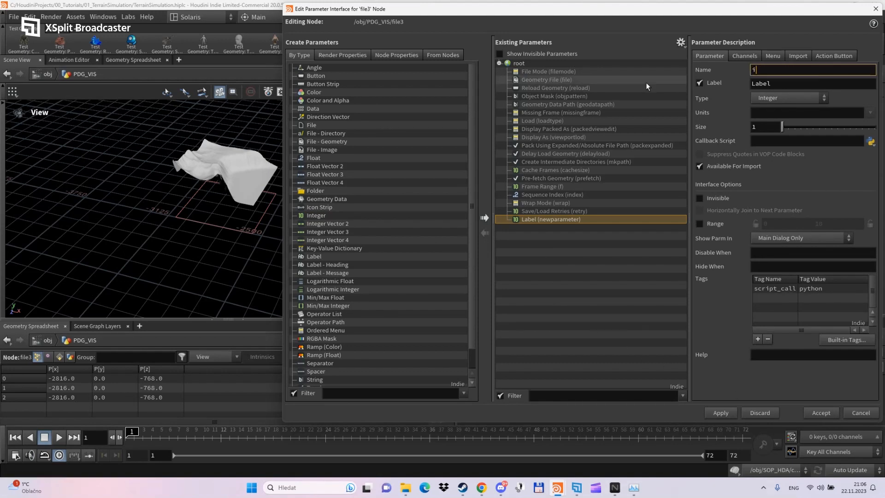
key(Tab)
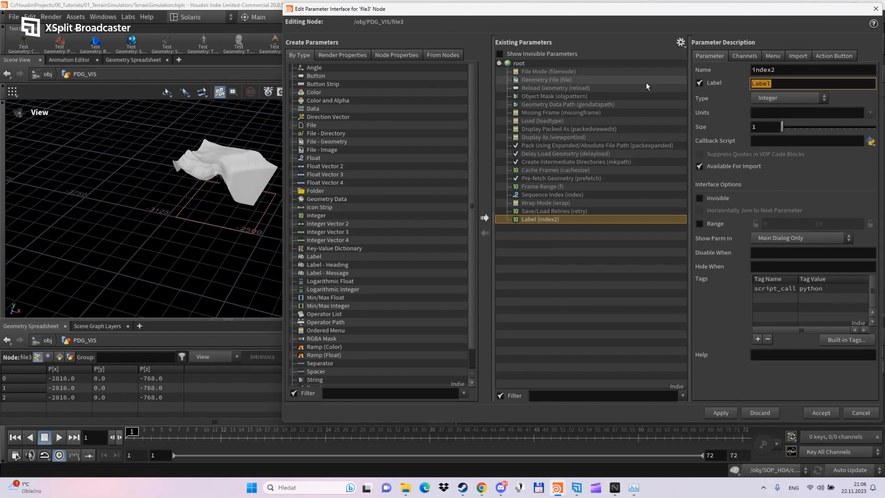
drag(778, 70, 746, 74)
text(in)
key(Tab)
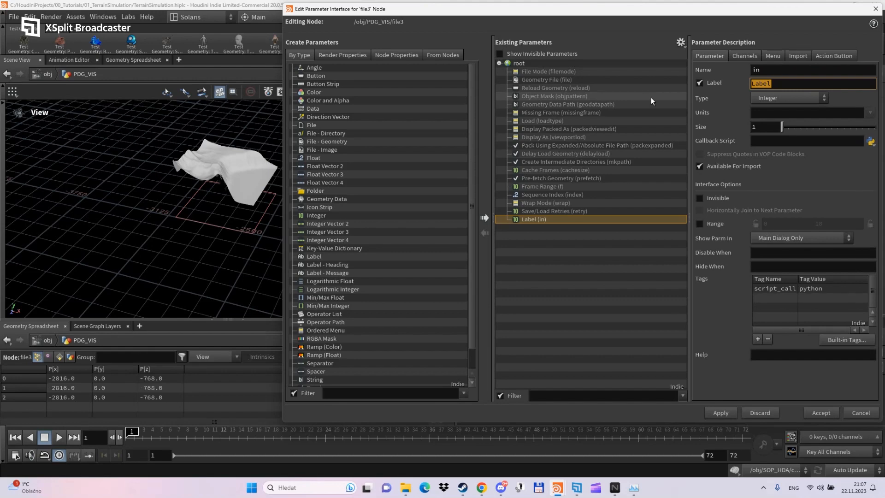
text(Index)
key(Return)
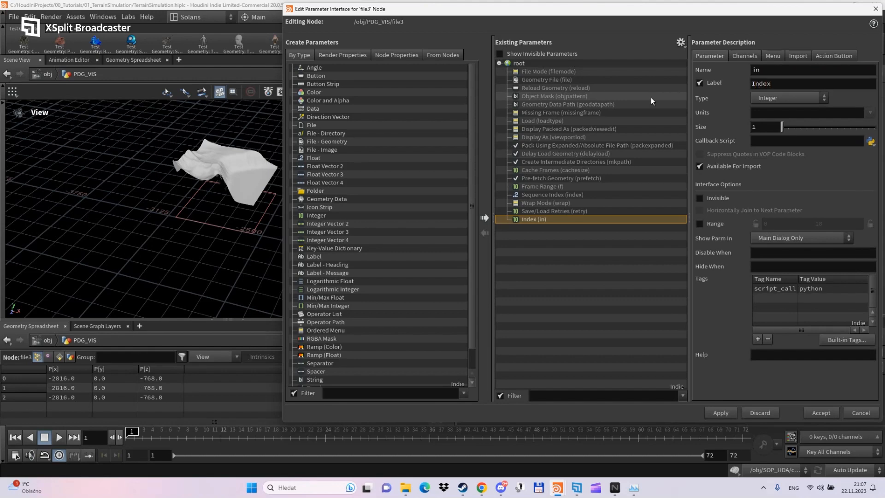
click(733, 411)
click(814, 413)
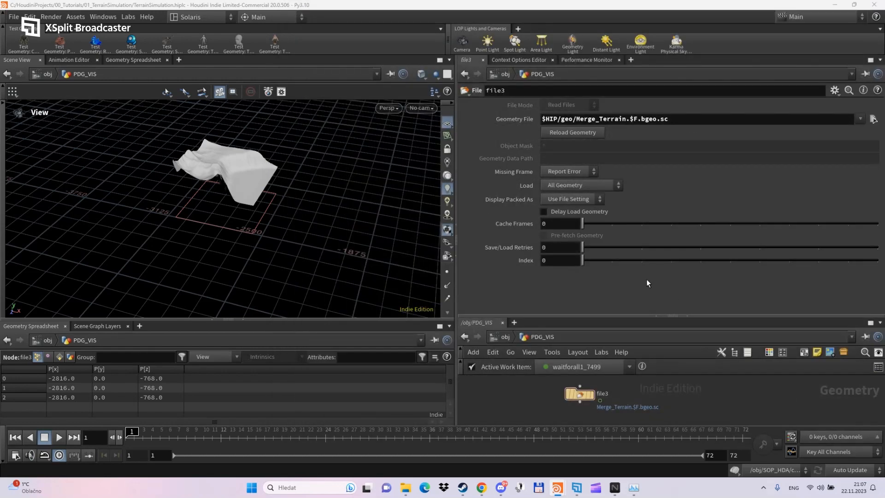
- Set file3's Index to $FF-1 and copy the Index parameter
click(558, 260)
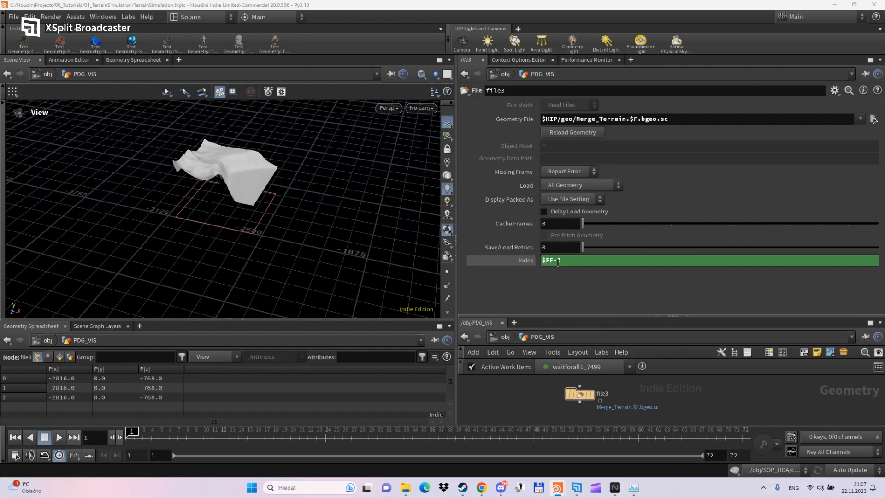
click(527, 261)
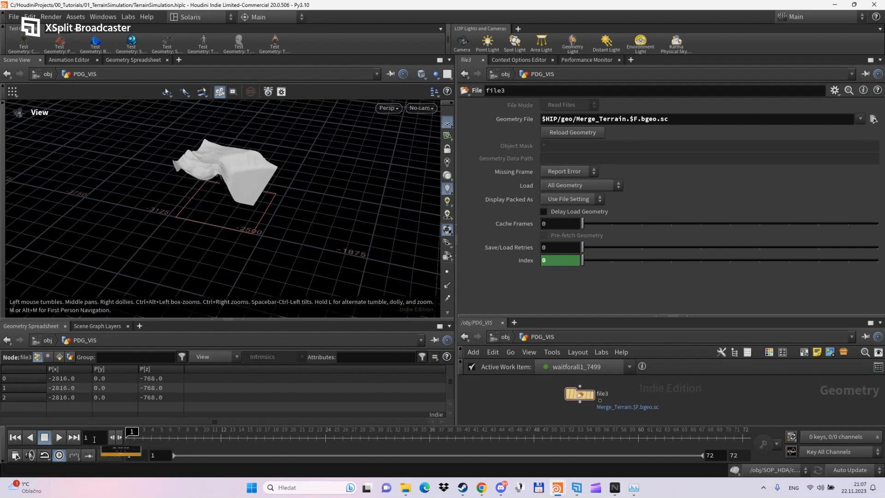
right_click(557, 261)
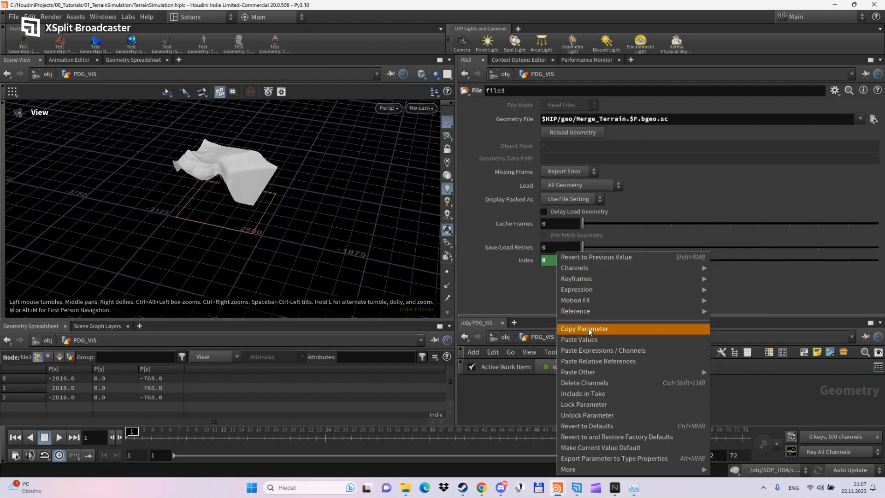
click(588, 328)
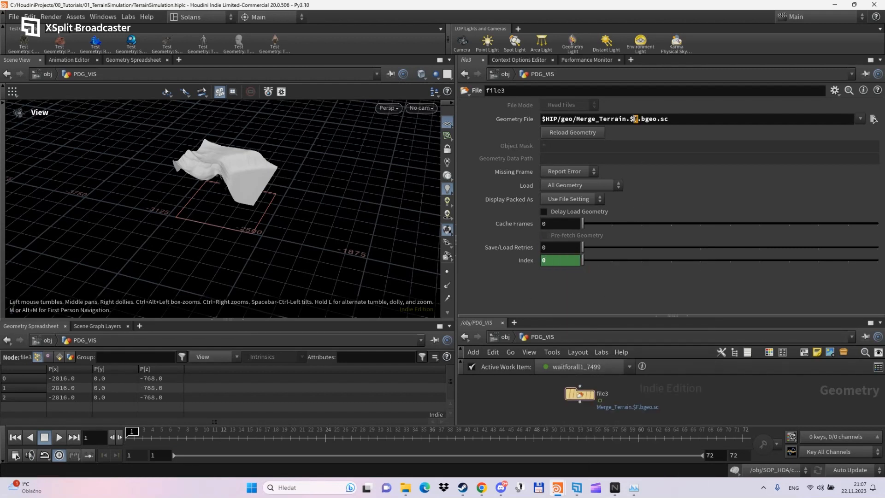
- Make the Geometry File path Merge_Terrain.`chs("in")`.bgeo.sc and display file3 in the viewport
right_click(633, 119)
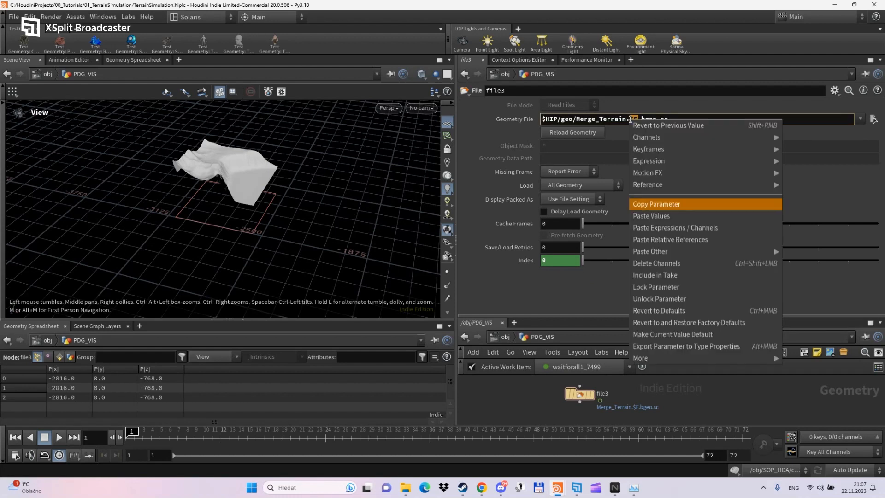
click(666, 240)
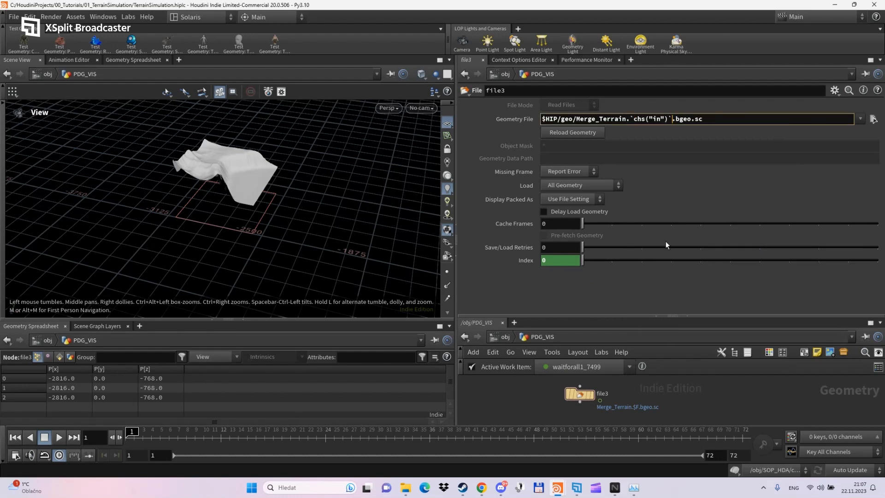
key(Return)
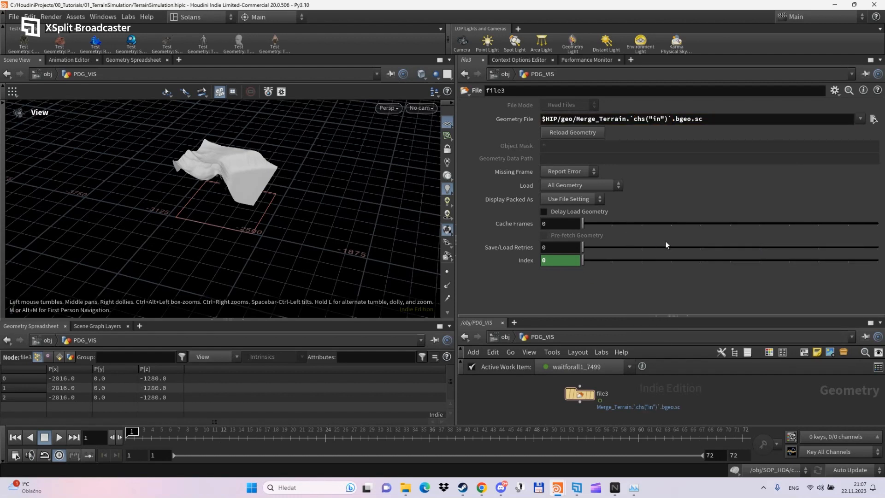
click(592, 395)
scroll(336, 213, down, 2)
middle_drag(345, 234, 289, 243)
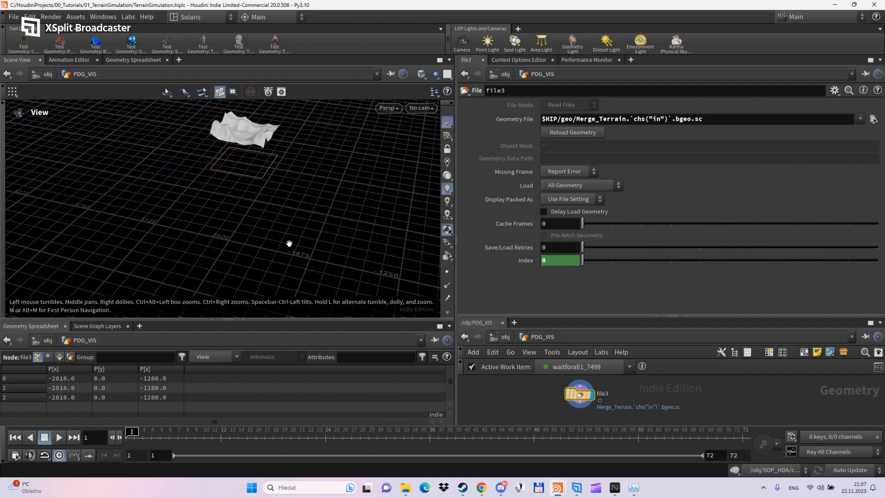
drag(288, 243, 409, 243)
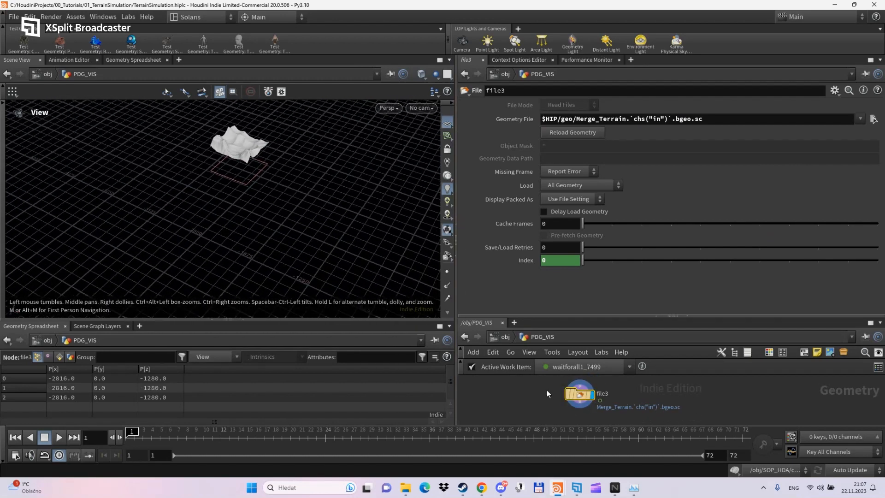
drag(594, 316, 616, 286)
- Add solver1 below file3, wire file3 into it, and dive inside
key(Tab)
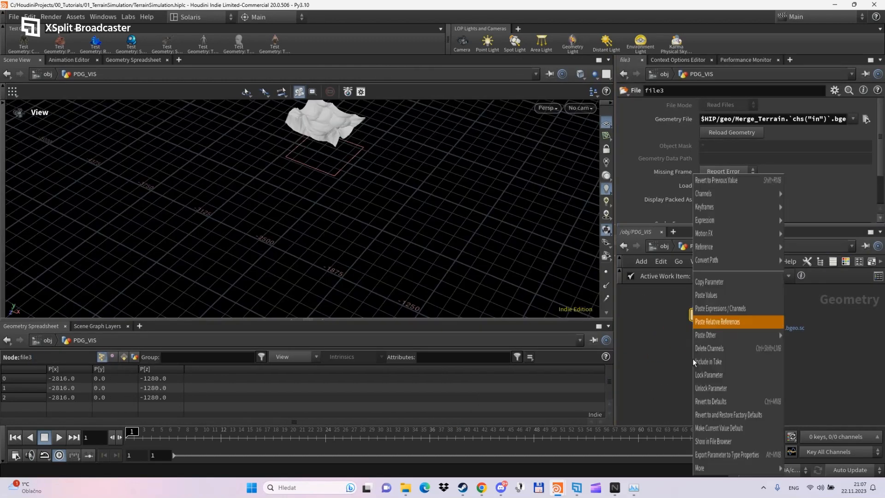
key(Return)
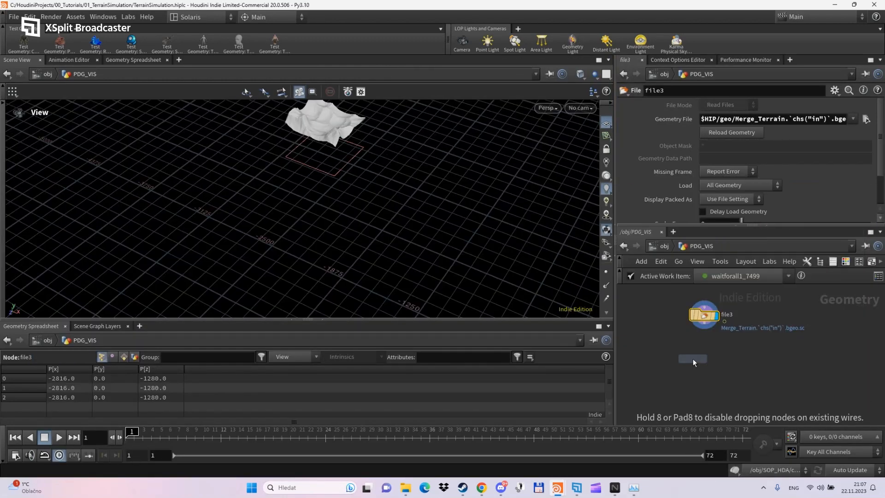
click(715, 356)
drag(704, 341, 705, 351)
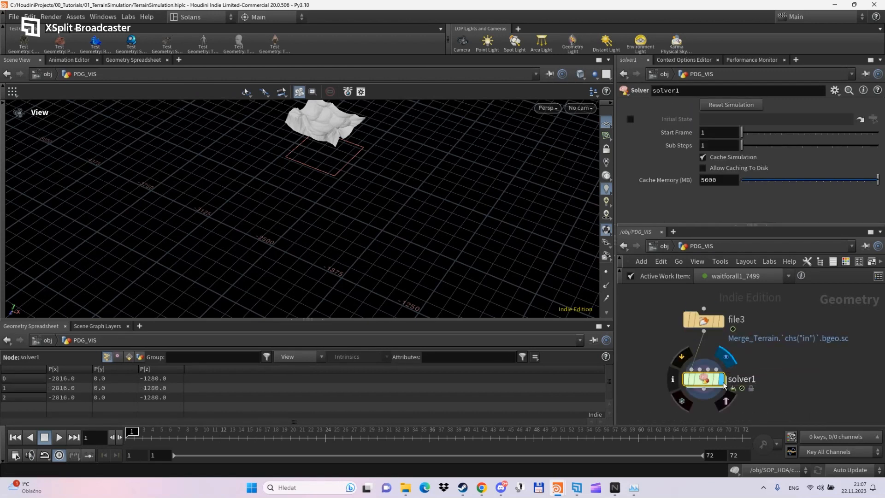
double_click(704, 381)
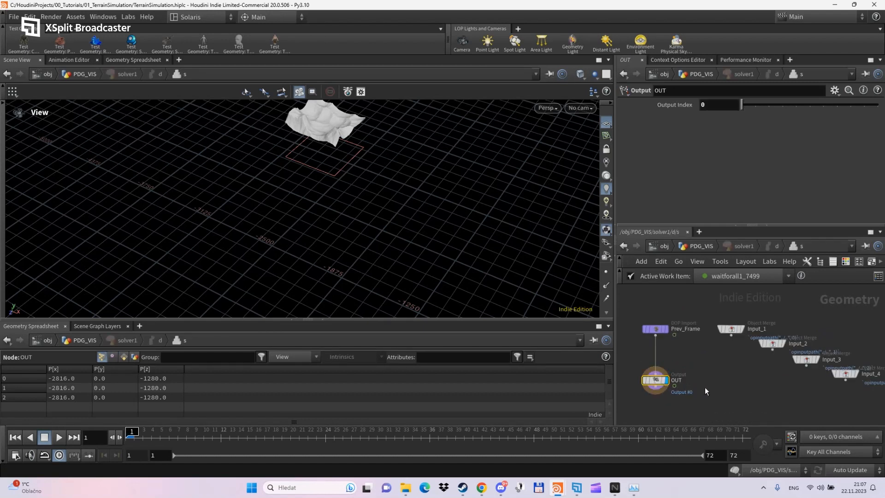
scroll(706, 383, down, 5)
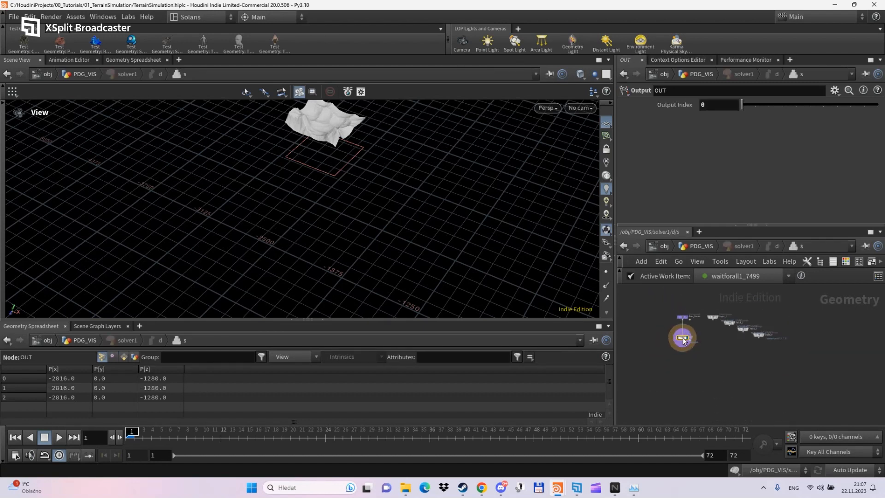
middle_drag(699, 353, 693, 382)
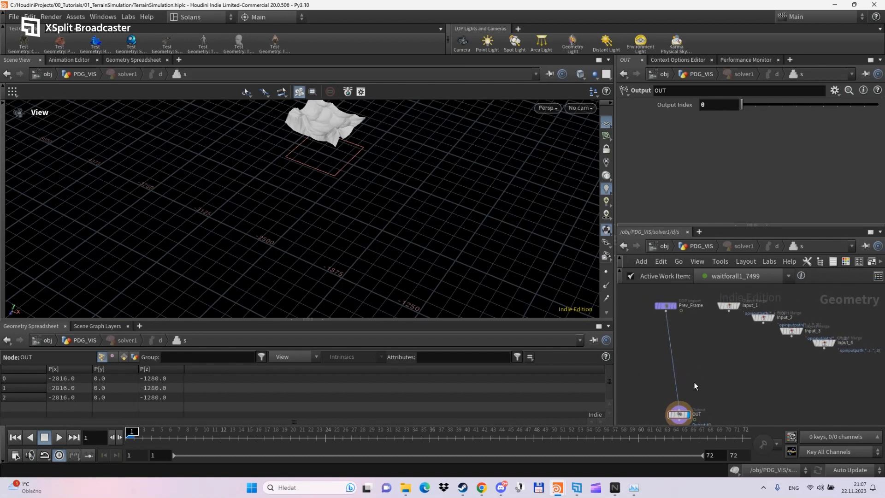
drag(667, 308, 654, 308)
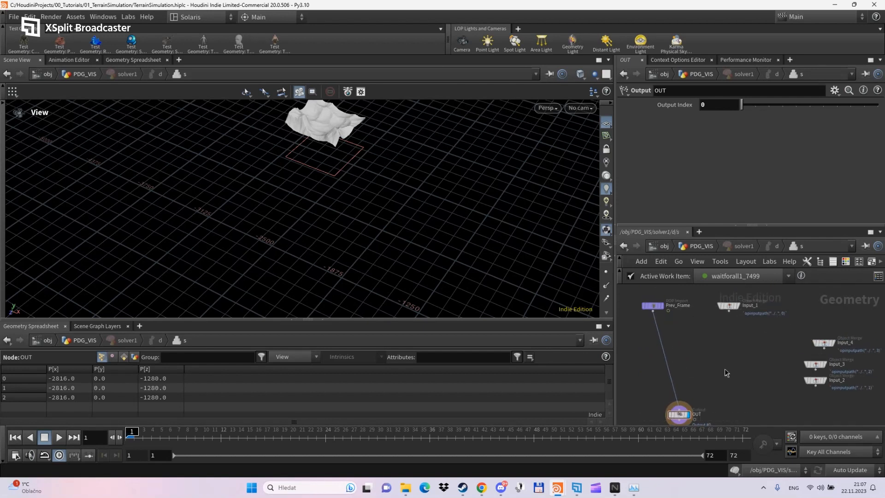
- Insert merge1 on the Prev_Frame wire, then return to PDG_VIS with solver1 selected
key(Tab)
text(mer)
key(Return)
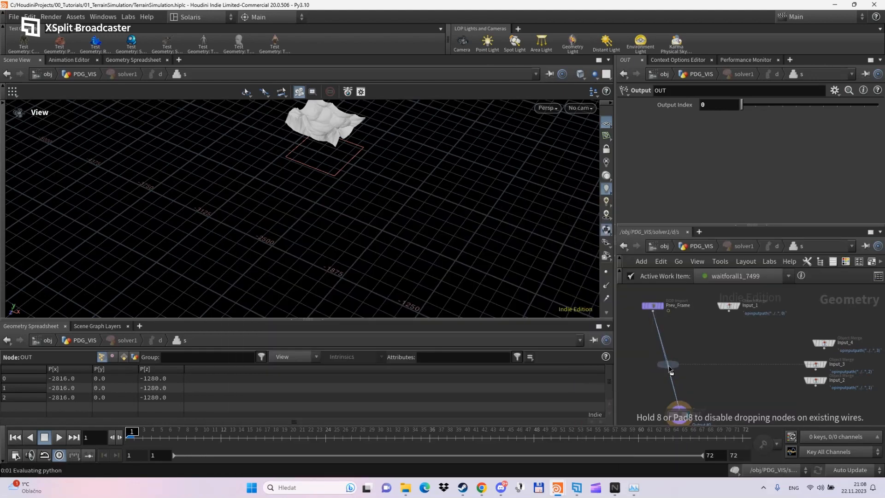
click(669, 368)
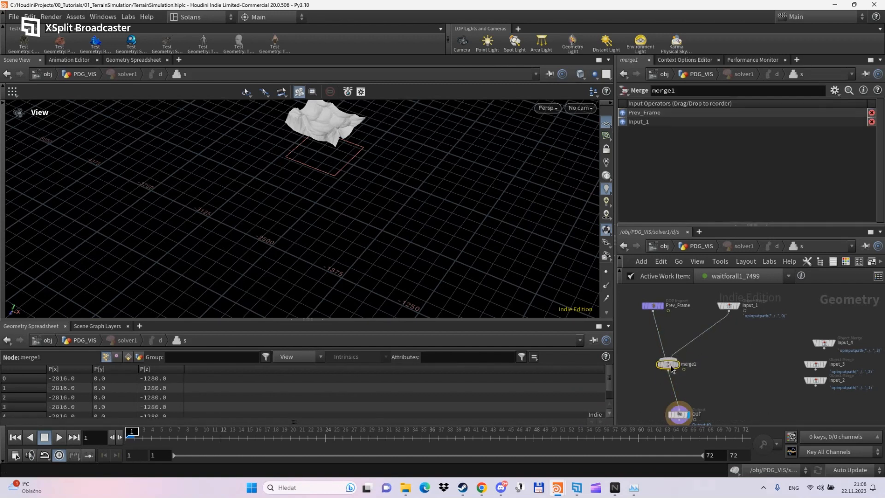
click(706, 248)
click(737, 378)
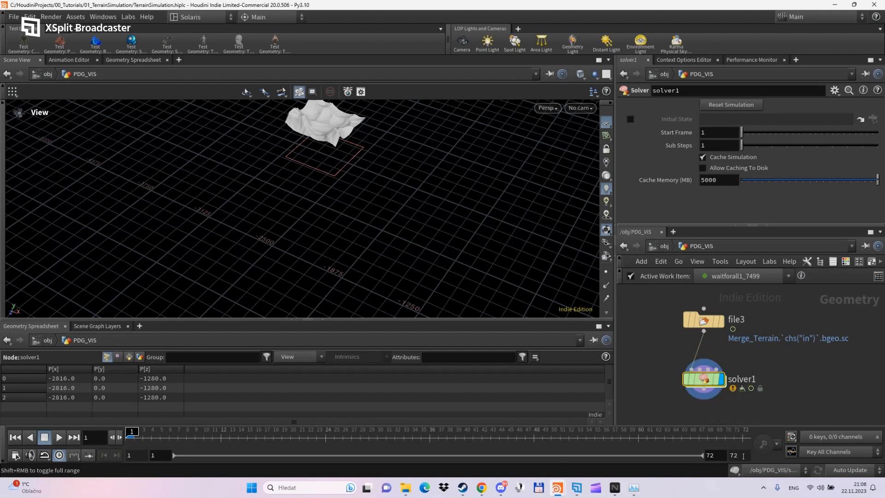
- Set the end frame to 72 and play the terrain simulation from frame 1
text(7)
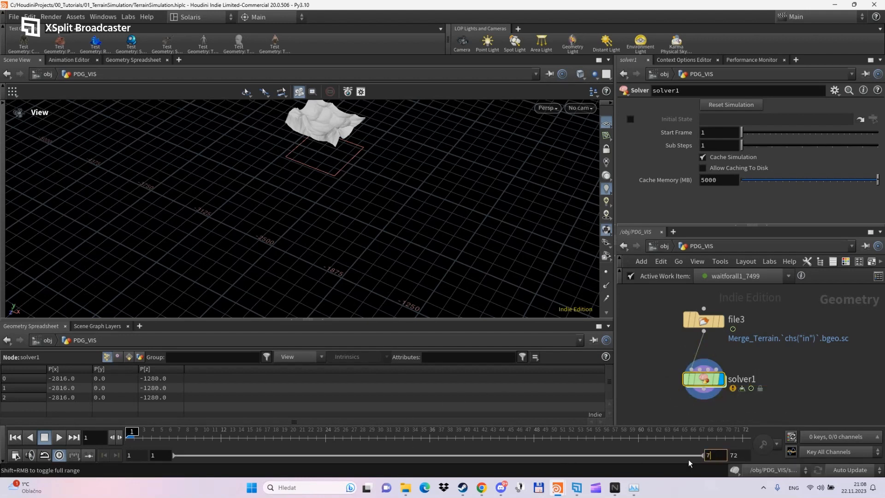
text(2)
key(Return)
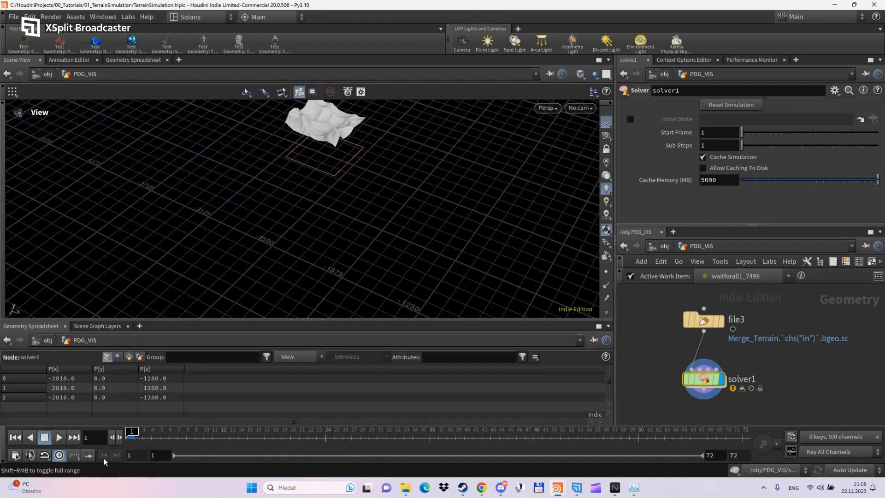
click(59, 437)
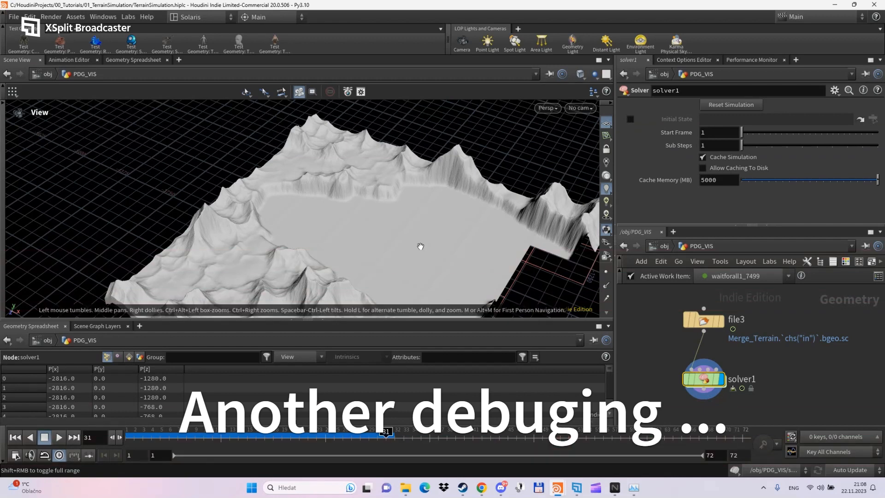
middle_drag(421, 244, 336, 179)
right_drag(336, 179, 392, 183)
drag(363, 176, 361, 172)
middle_drag(362, 173, 389, 225)
right_drag(389, 225, 388, 216)
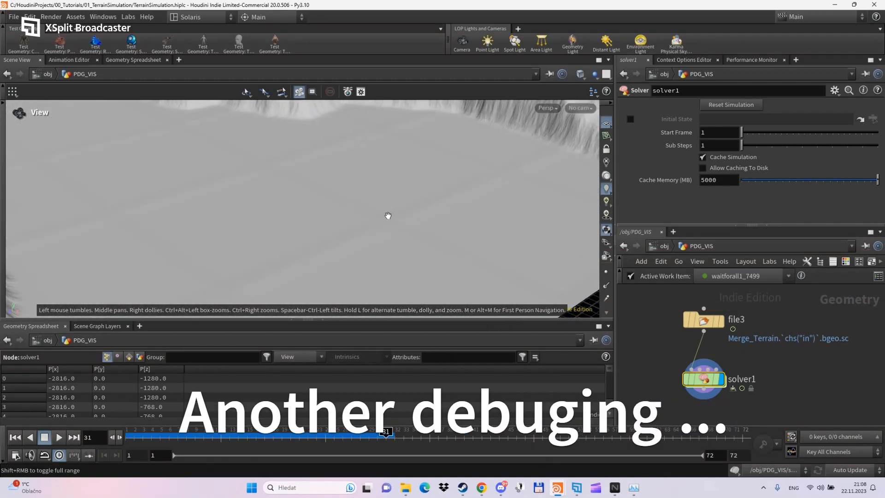
middle_drag(410, 242, 404, 261)
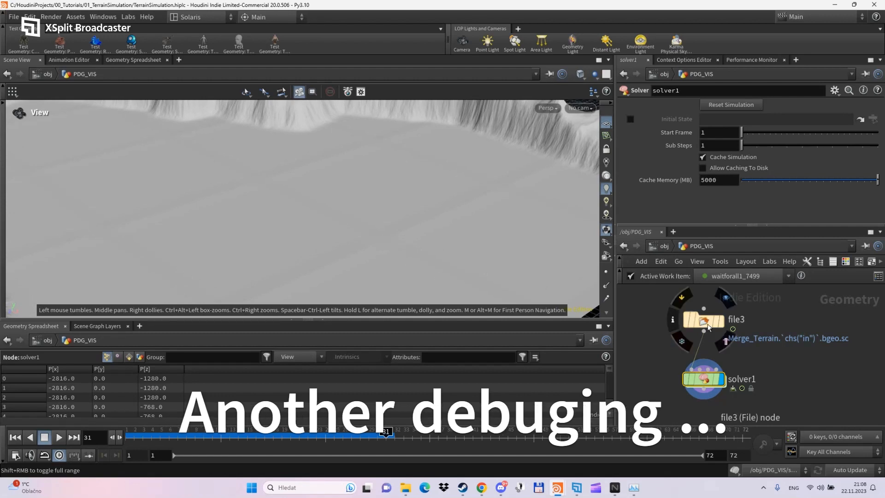
- Insert a Convert HeightField node between file3 and solver1 and display solver1's terrain
drag(709, 327, 699, 311)
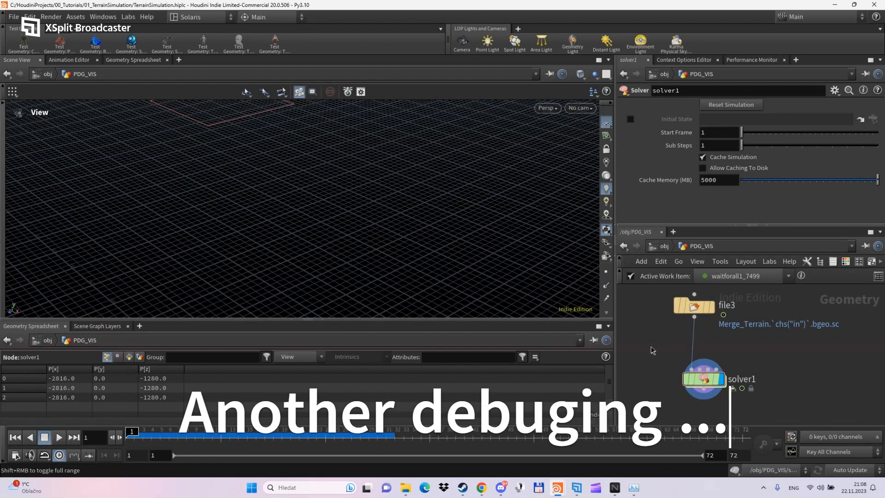
drag(738, 350, 694, 347)
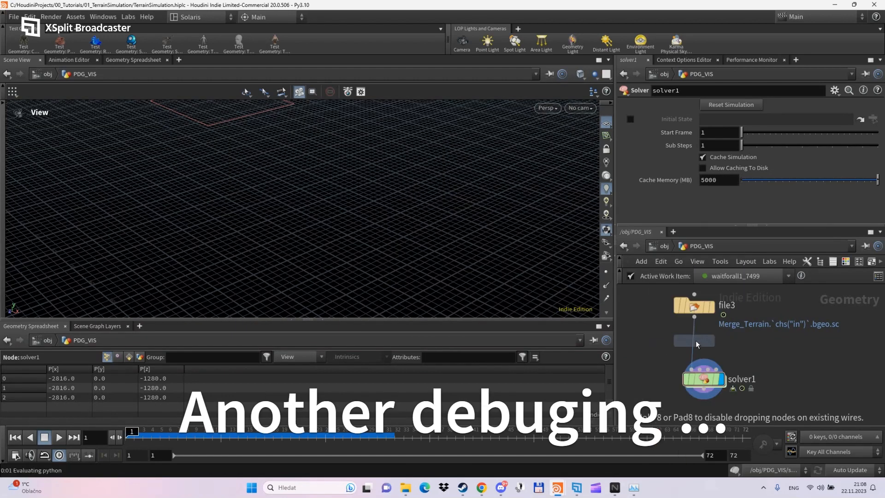
click(719, 407)
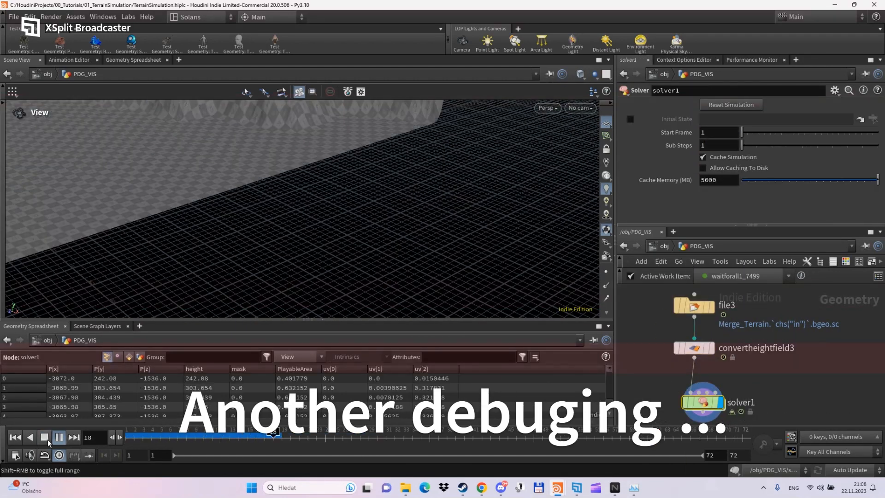
click(606, 313)
click(605, 282)
drag(393, 249, 486, 281)
- Test-isolate a terrain patch with a Blast, inspect its point values, then delete the Blast
key(s)
key(Delete)
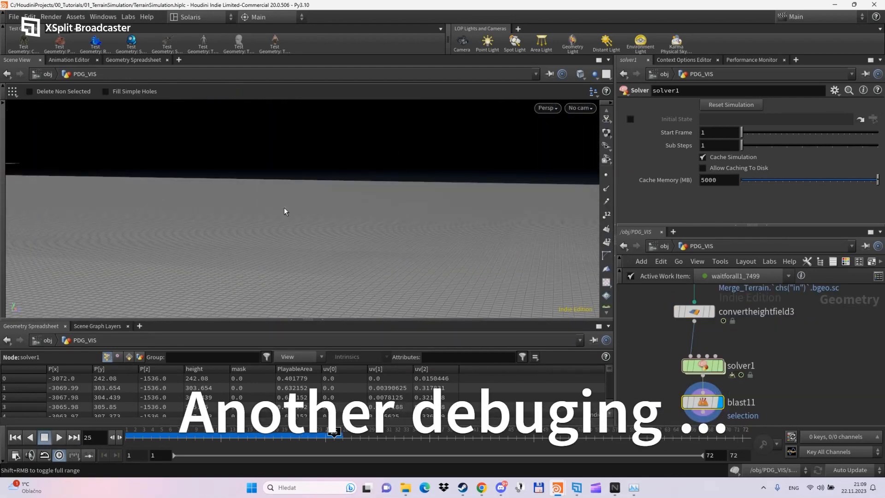
click(702, 141)
click(133, 60)
scroll(120, 225, down, 5)
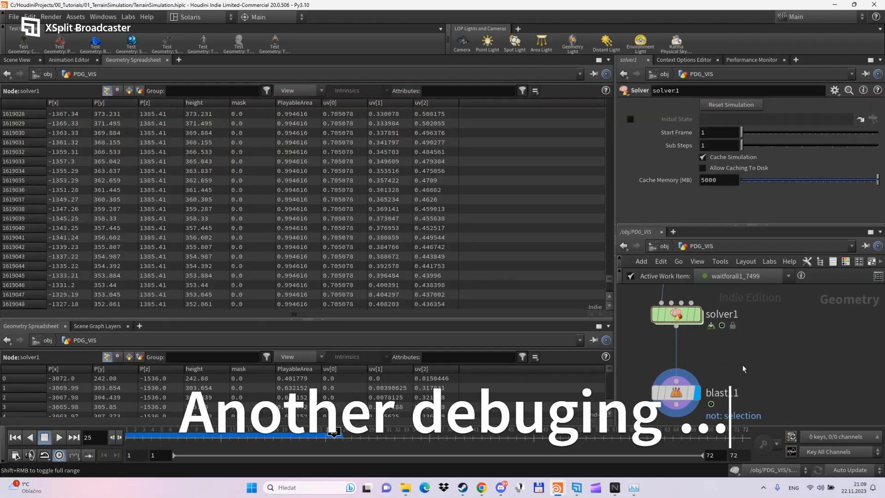
click(17, 60)
key(Escape)
drag(340, 229, 329, 324)
click(676, 392)
key(Delete)
drag(318, 272, 340, 210)
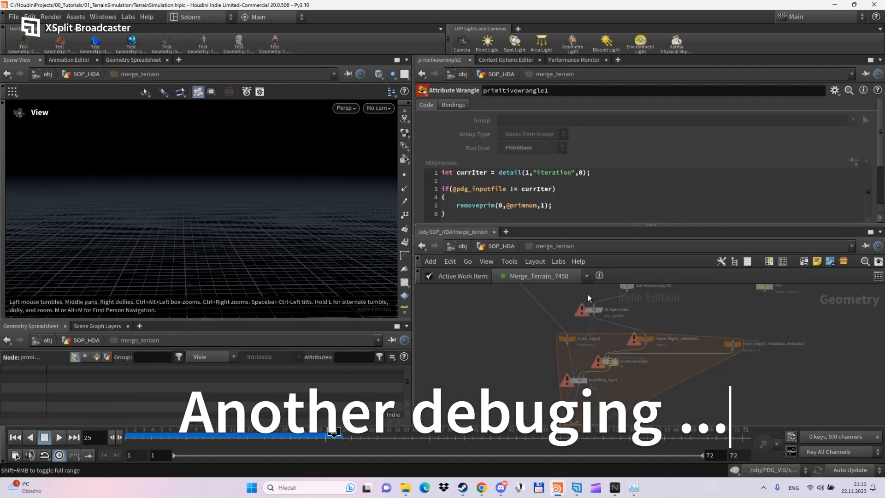
- Dive into the merge_terrain network and check file1's node info
key(u)
key(i)
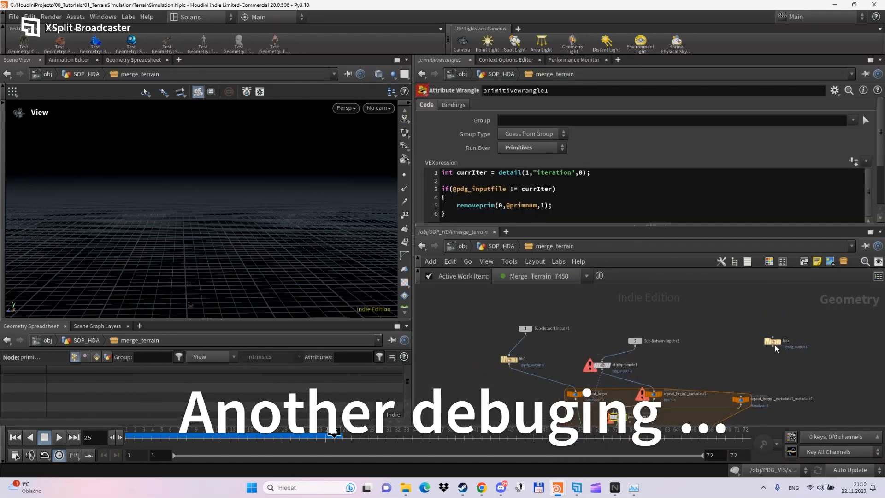
drag(770, 342, 635, 347)
click(550, 350)
click(533, 349)
click(816, 11)
- Display the file1 and file2 tiles and read file2's error message
click(738, 332)
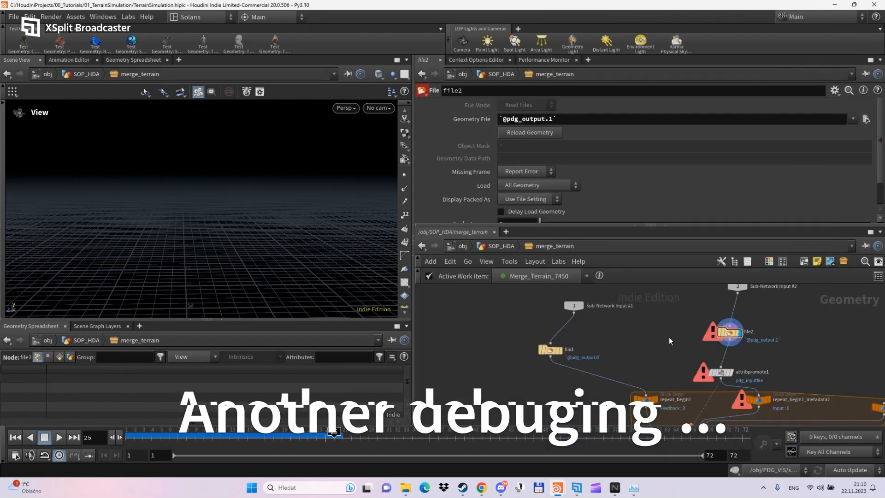
scroll(774, 297, up, 3)
middle_drag(448, 380, 510, 381)
click(510, 382)
click(468, 382)
click(757, 12)
click(15, 437)
drag(230, 184, 221, 249)
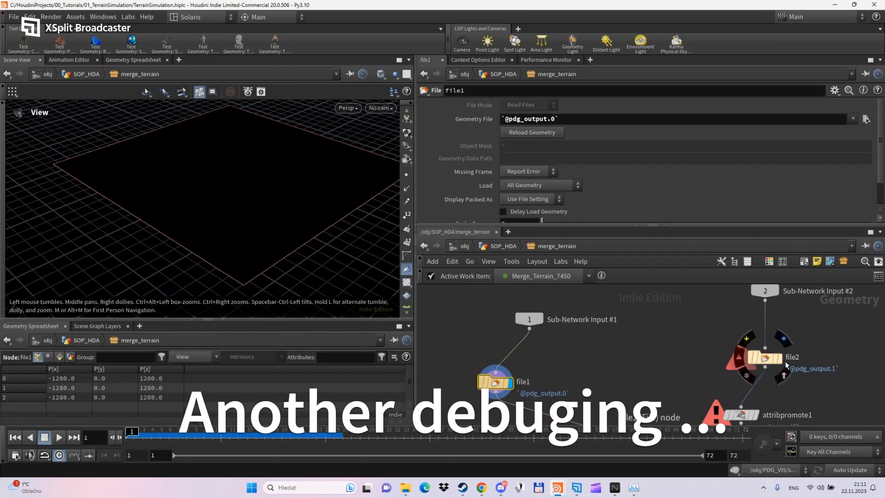
click(779, 358)
click(739, 357)
click(723, 191)
- Switch to work item 7444 and display file1's terrain tile
click(569, 277)
scroll(645, 339, down, 1)
click(531, 374)
drag(258, 203, 322, 261)
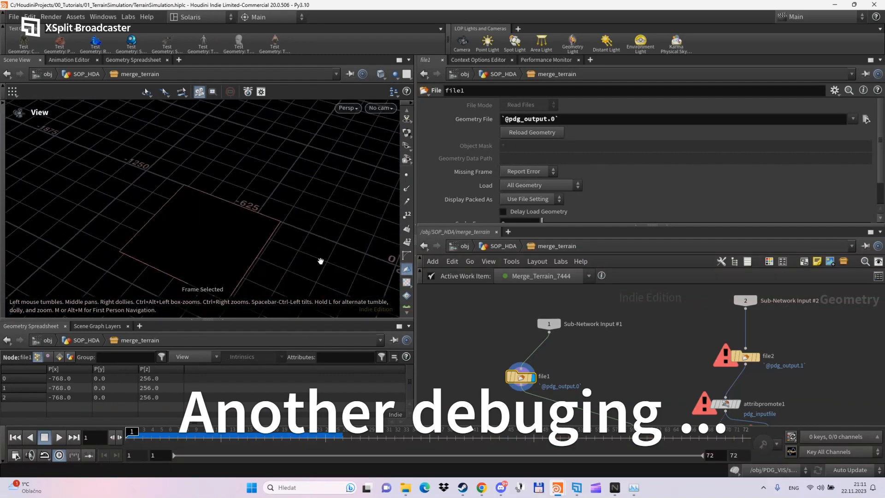
click(406, 282)
scroll(276, 221, down, 5)
drag(221, 184, 258, 235)
scroll(498, 330, down, 1)
- Pick work item 7166 from terrain_partitioner in TerrainPipeline, then return to merge_terrain
click(507, 248)
scroll(618, 345, up, 3)
click(618, 346)
click(563, 316)
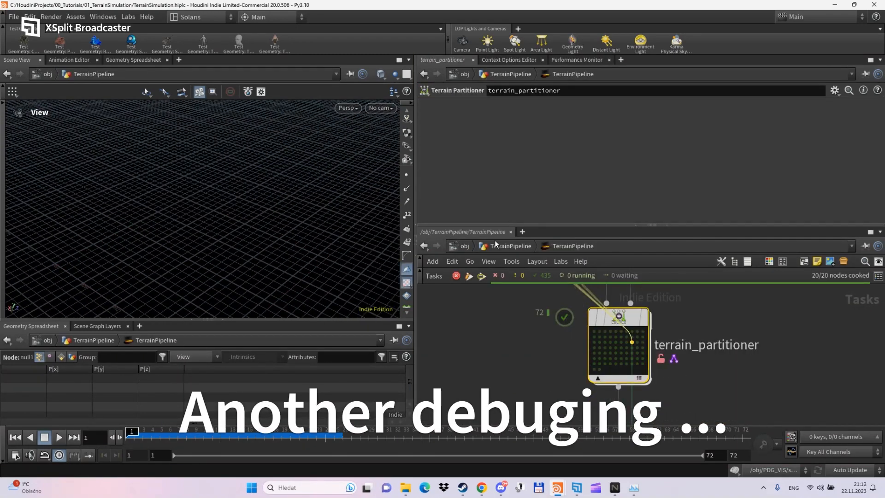
click(464, 246)
- Display file2's terrain tile and bring the repeat block into view
double_click(560, 369)
click(715, 352)
scroll(233, 181, down, 5)
drag(233, 182, 209, 216)
drag(415, 201, 489, 200)
drag(369, 184, 274, 205)
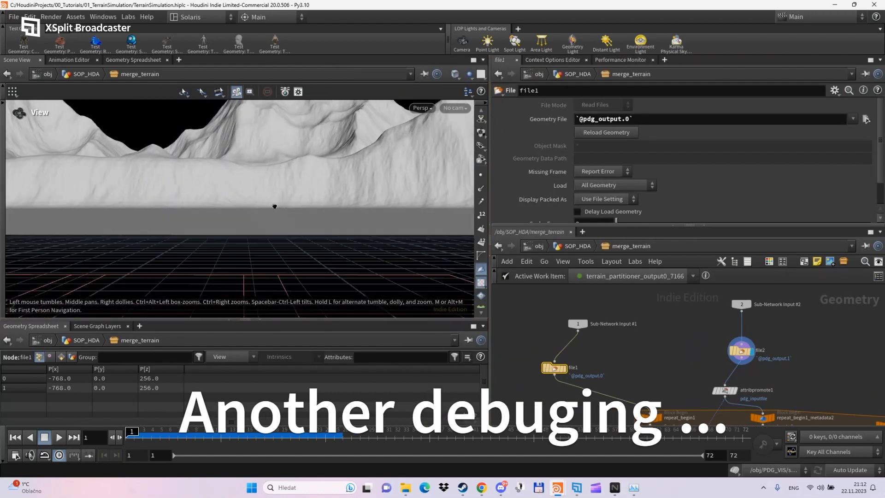
scroll(275, 206, up, 4)
middle_drag(688, 373, 668, 258)
- Open heightfield_layer1's parameters and frame the merged repeat_end1 terrain
click(645, 362)
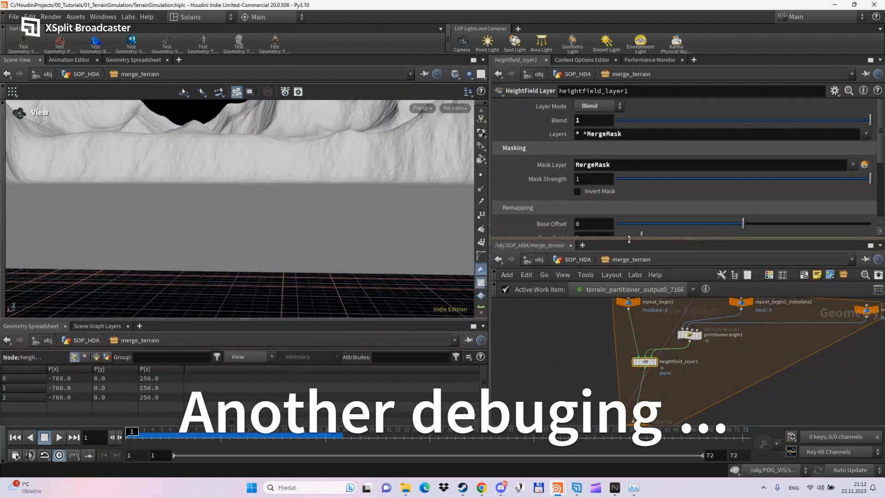
mouse_move(690, 225)
mouse_down()
mouse_move(689, 303)
mouse_move(689, 217)
mouse_up()
scroll(371, 211, up, 4)
middle_drag(676, 394, 679, 375)
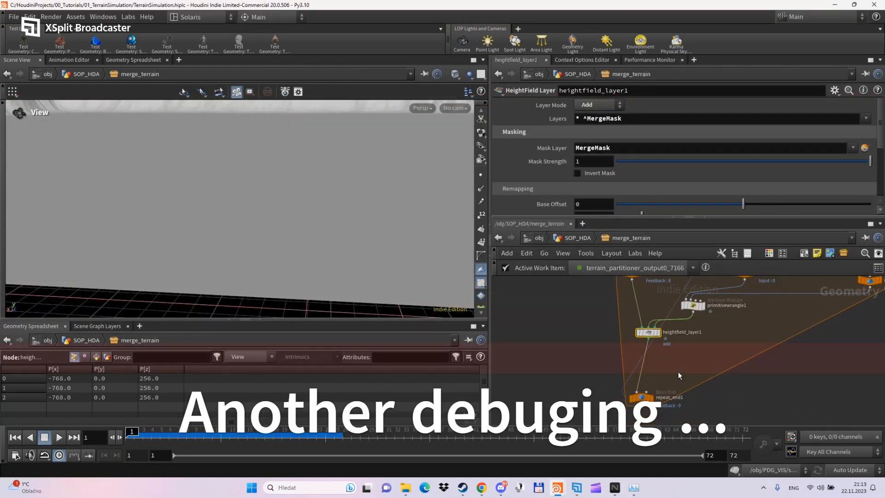
click(650, 397)
key(space+f)
drag(295, 212, 269, 239)
- Test heightfield_layer1's Mask Strength at 0.26, restore it to 1, and keep Blend layer mode
click(649, 332)
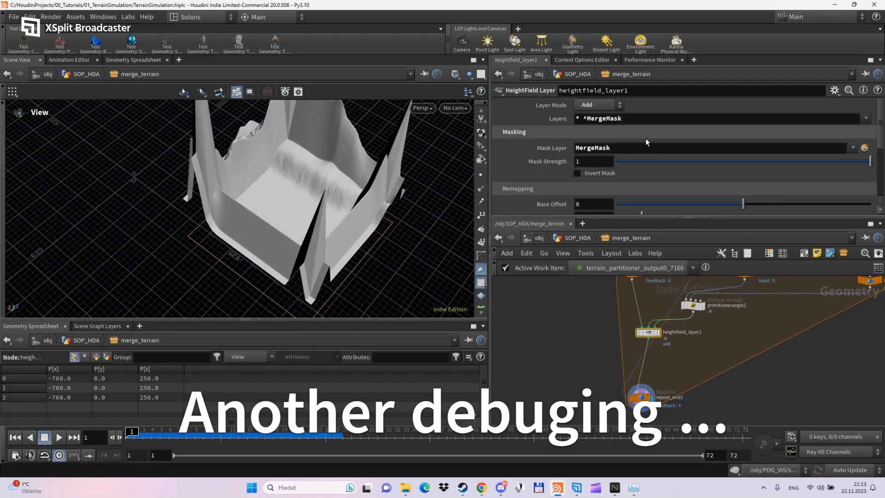
middle_drag(578, 292, 562, 339)
drag(683, 162, 870, 161)
scroll(630, 368, up, 3)
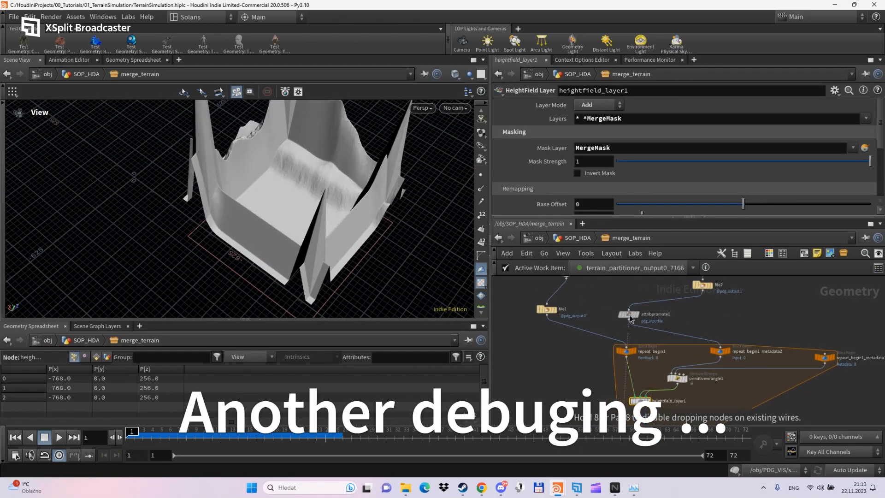
drag(276, 208, 299, 195)
mouse_move(870, 161)
mouse_down()
mouse_move(642, 162)
mouse_move(869, 161)
mouse_up()
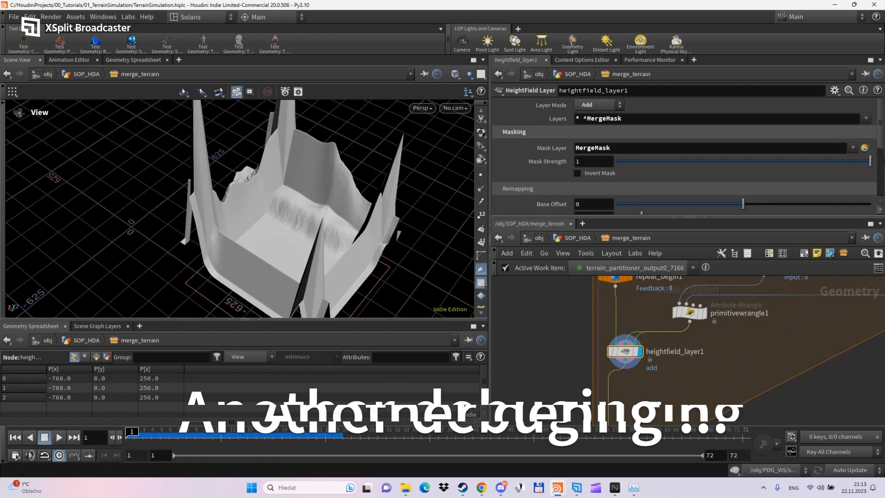
click(598, 105)
click(594, 173)
- Compare repeat_end1's merged output with attribpromote1 and check repeat_end1's loop settings
middle_drag(654, 373, 659, 331)
click(638, 384)
drag(300, 212, 350, 161)
scroll(332, 175, up, 5)
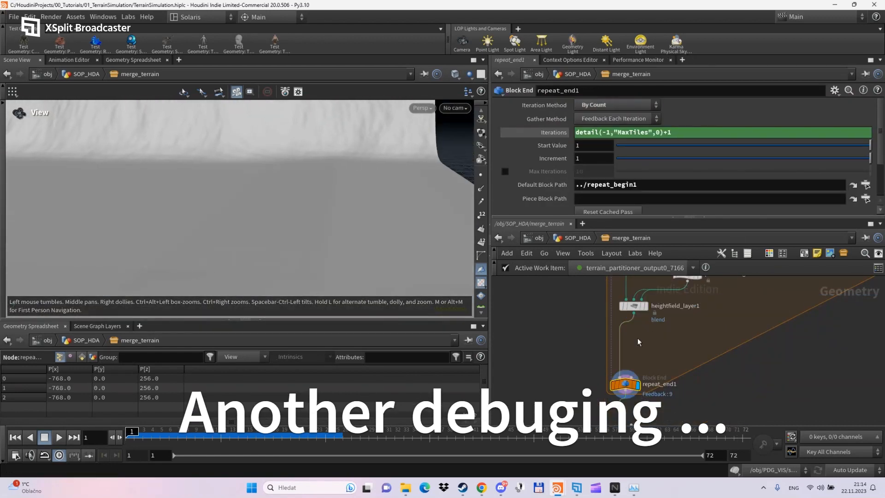
middle_drag(638, 339, 633, 414)
click(631, 345)
click(642, 334)
click(636, 303)
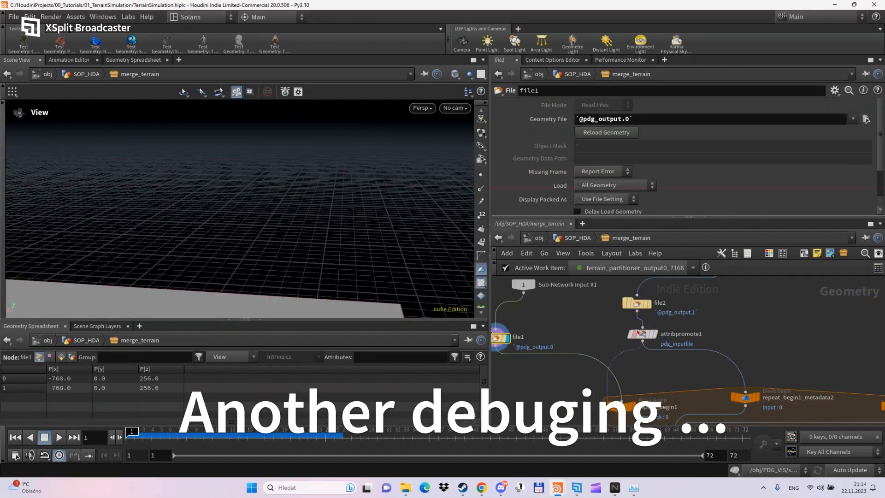
click(642, 333)
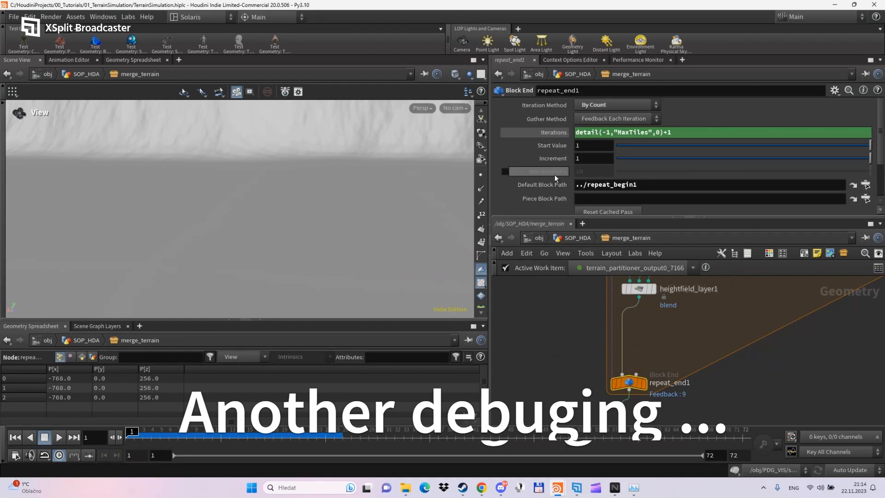
scroll(554, 175, down, 3)
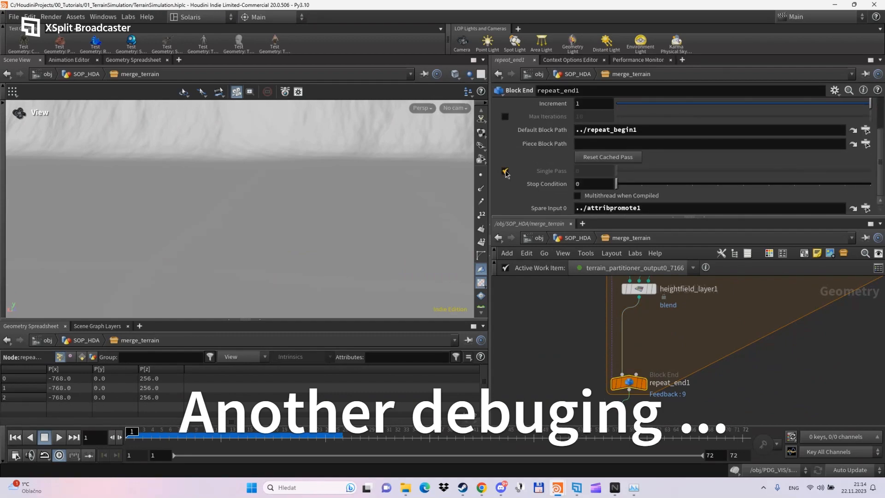
middle_drag(663, 295, 663, 357)
scroll(663, 341, up, 3)
- Compare heightfield_layer1's tower result with primitivewrangle1's flat plane output
click(646, 354)
drag(319, 276, 299, 209)
scroll(306, 225, down, 5)
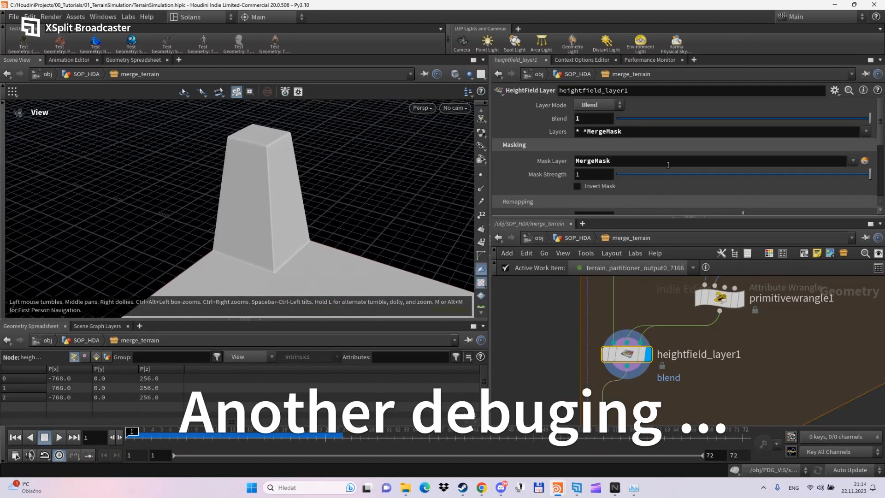
drag(719, 298, 670, 301)
click(691, 301)
drag(230, 175, 262, 212)
scroll(258, 207, down, 5)
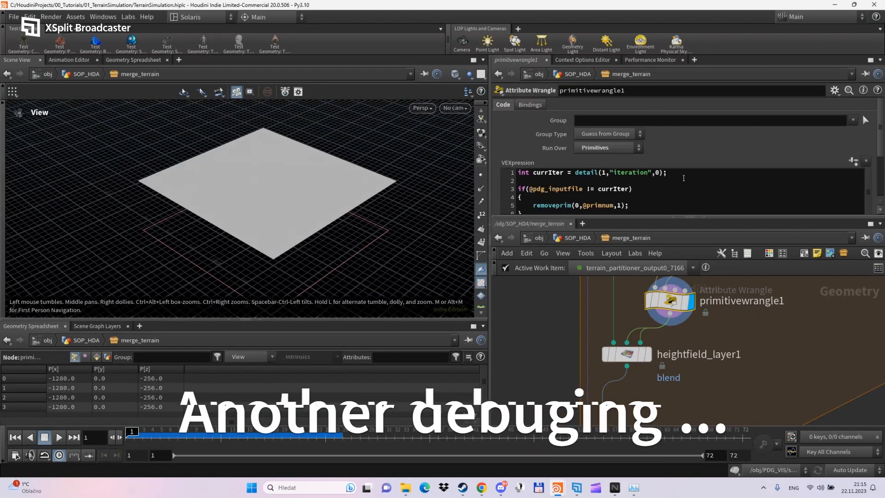
click(682, 282)
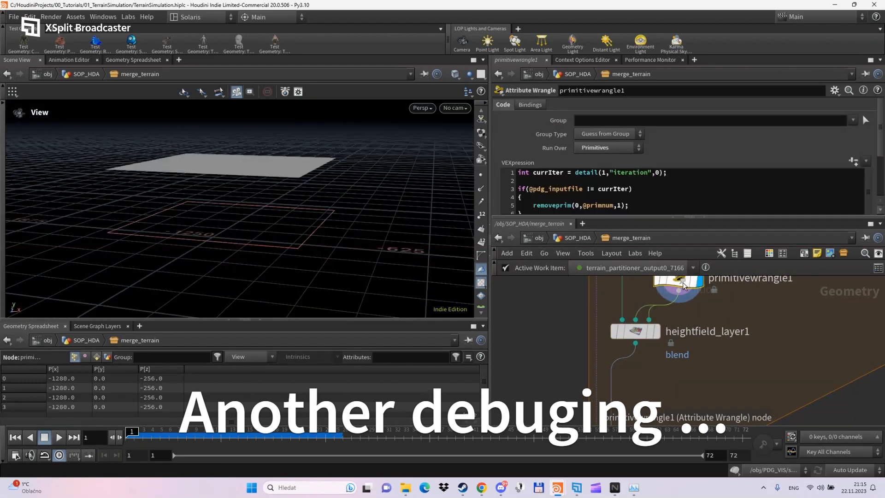
click(654, 331)
click(596, 106)
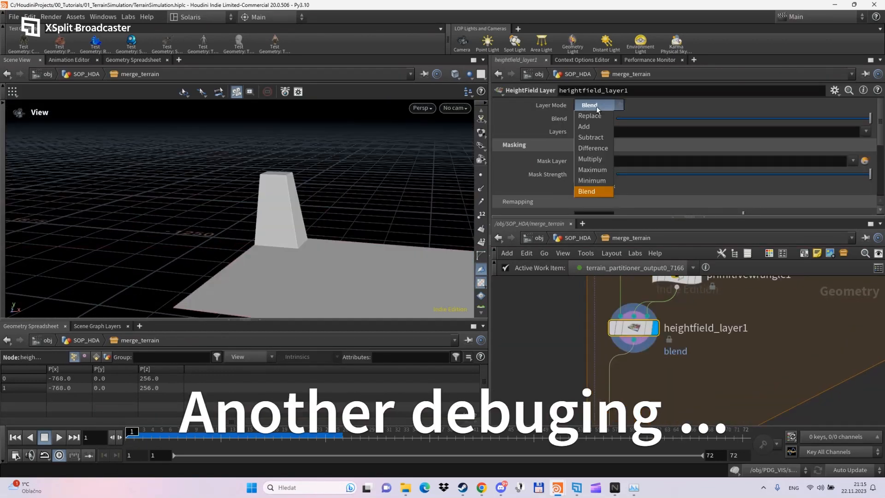
- Display the merged terrain from repeat_end1 and orbit in to inspect it
click(594, 191)
scroll(593, 185, down, 1)
middle_drag(645, 406, 645, 322)
click(641, 371)
drag(277, 193, 330, 230)
scroll(253, 183, up, 5)
middle_drag(638, 295, 639, 391)
- Compare heightfield_layer1's blend at mask strengths 0, 0.5 and full
click(636, 329)
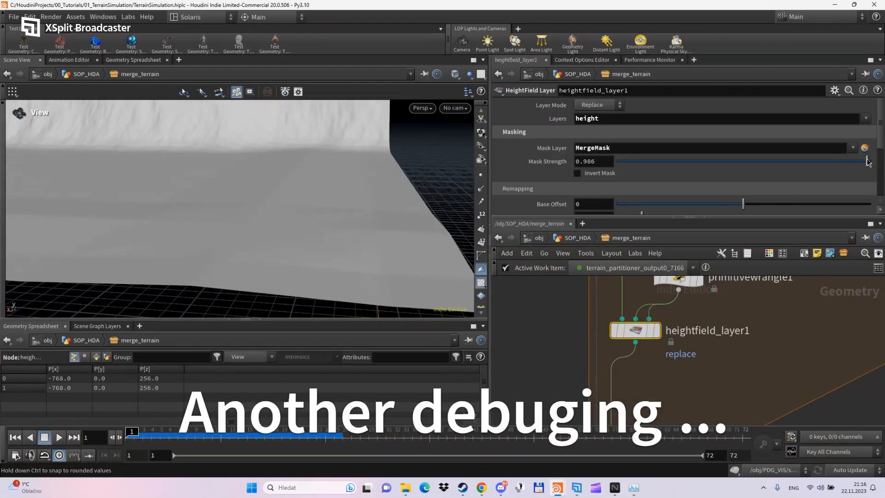
drag(868, 162, 616, 162)
mouse_move(323, 203)
mouse_down()
mouse_move(270, 187)
mouse_move(323, 199)
mouse_up()
click(592, 161)
text(.5)
key(Return)
mouse_move(454, 172)
mouse_down()
mouse_move(362, 179)
mouse_move(306, 166)
mouse_move(405, 187)
mouse_move(310, 223)
mouse_move(461, 166)
mouse_up()
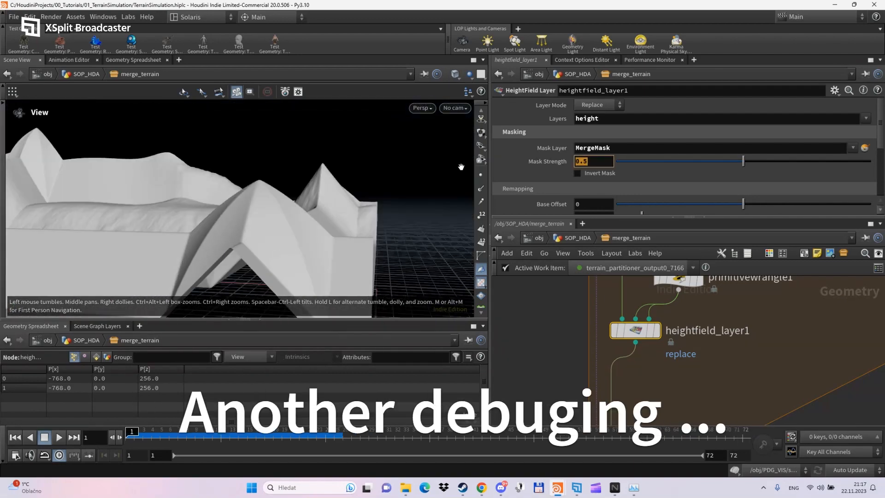
drag(743, 161, 870, 161)
drag(391, 184, 318, 193)
- Switch the display between the attribute promote output and the loop's end result to compare them
middle_drag(680, 278, 671, 341)
middle_drag(672, 299, 645, 406)
click(651, 310)
drag(341, 198, 353, 237)
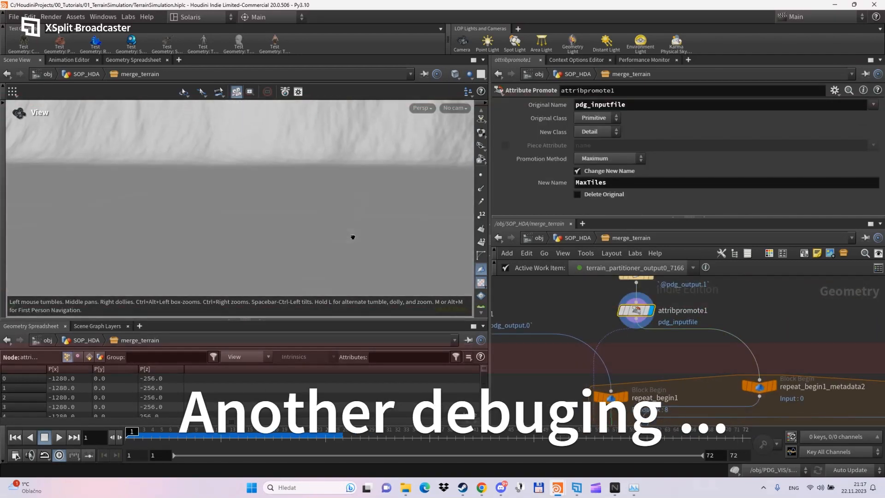
click(634, 386)
mouse_move(664, 401)
middle_down()
mouse_move(668, 281)
mouse_move(658, 407)
middle_up()
click(657, 284)
middle_drag(655, 342, 662, 221)
click(639, 391)
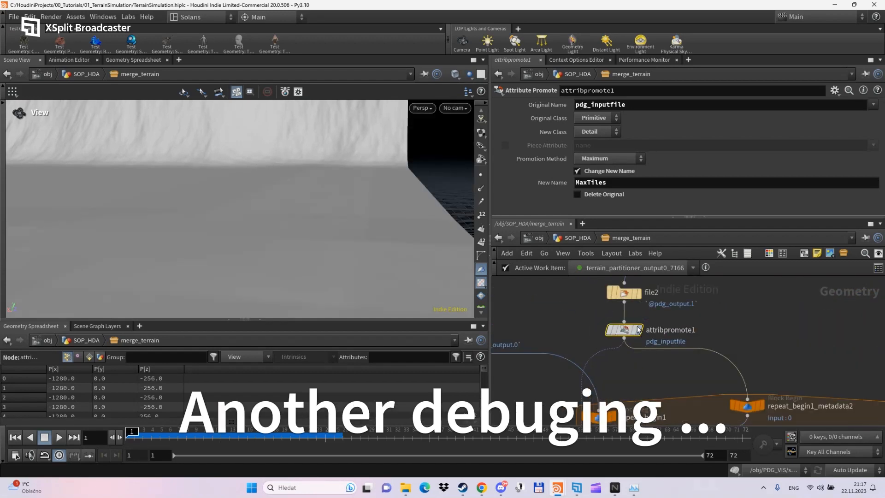
click(637, 329)
middle_drag(665, 403, 661, 209)
click(623, 392)
middle_drag(654, 295, 652, 354)
- Try a mask strength of 1.2 on the height layer, then undo it
click(631, 370)
drag(620, 369, 628, 385)
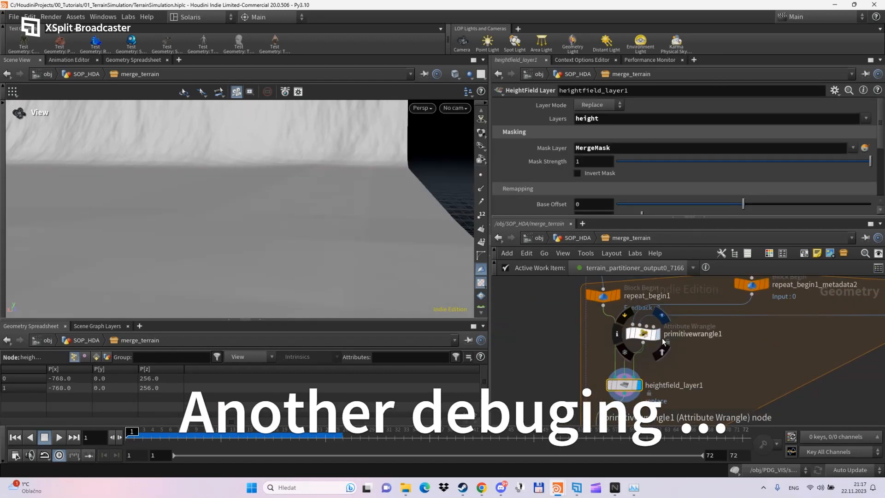
scroll(536, 184, down, 4)
scroll(530, 154, up, 3)
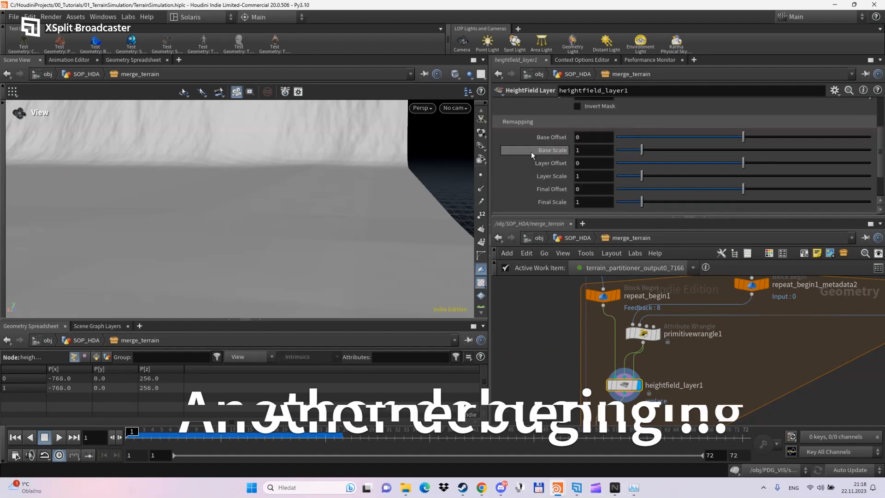
text(1.2)
key(Return)
key(ctrl+z)
scroll(678, 368, down, 4)
drag(350, 207, 300, 207)
- Try Add, Difference and Multiply blending, then set the layer mode to Maximum
click(645, 415)
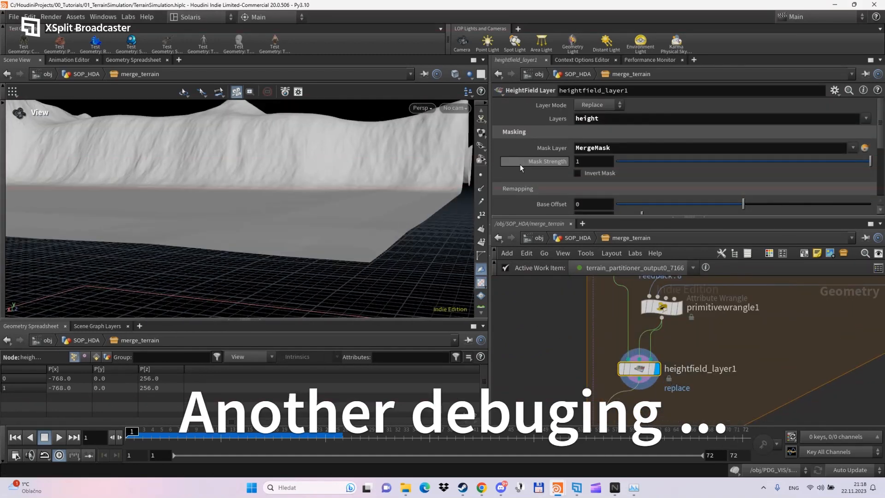
drag(263, 203, 293, 272)
scroll(343, 265, down, 3)
click(598, 105)
click(595, 148)
click(598, 105)
click(593, 159)
click(598, 105)
click(589, 168)
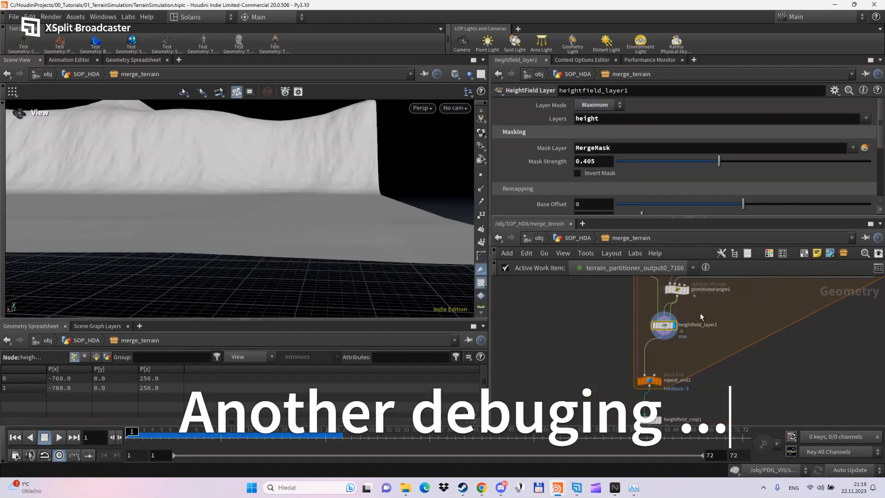
- Lower the height layer's mask strength to about 0.4
click(640, 405)
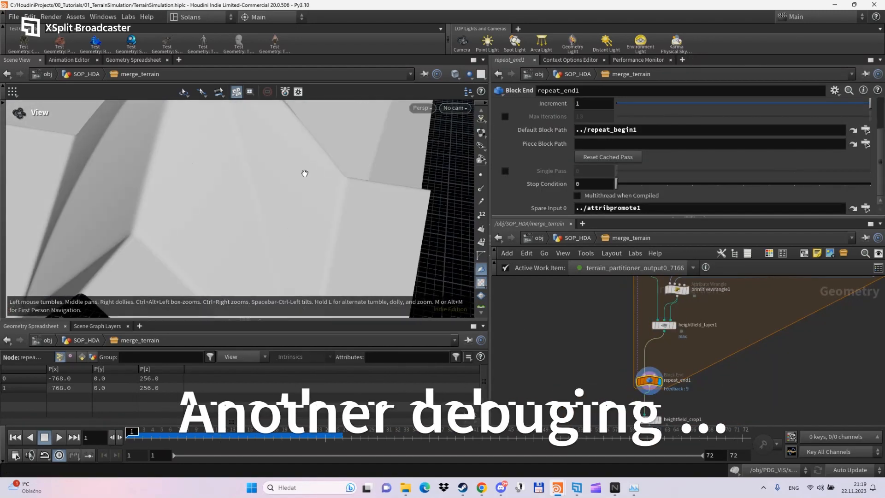
click(655, 349)
drag(742, 161, 871, 162)
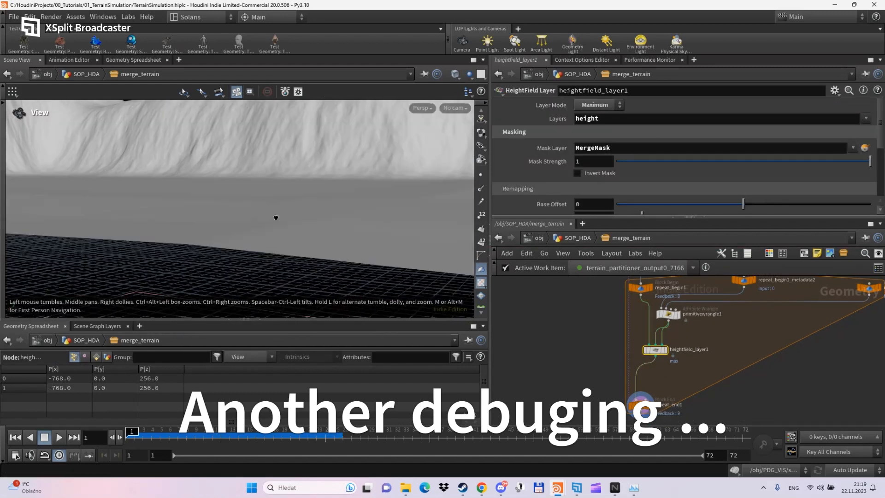
mouse_move(265, 222)
mouse_down()
mouse_move(184, 233)
mouse_move(274, 217)
mouse_up()
- Add a HeightField Transform node under file1
middle_drag(669, 300, 627, 379)
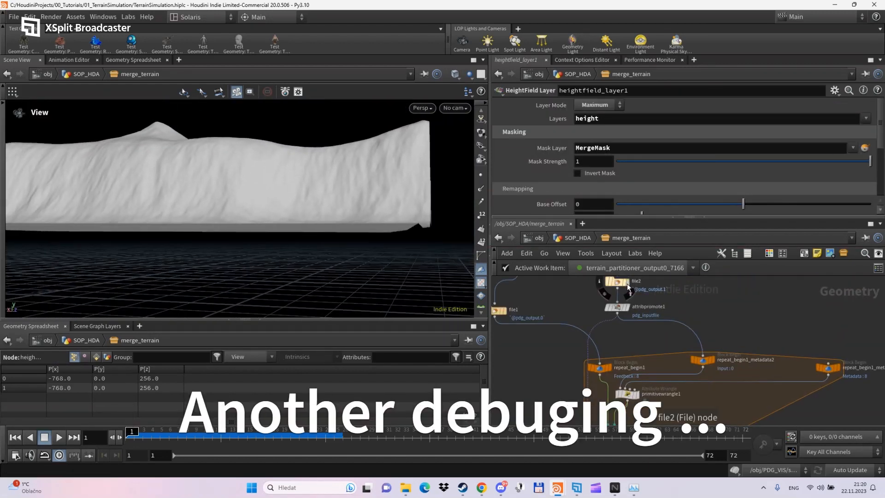
click(617, 282)
click(627, 308)
click(618, 308)
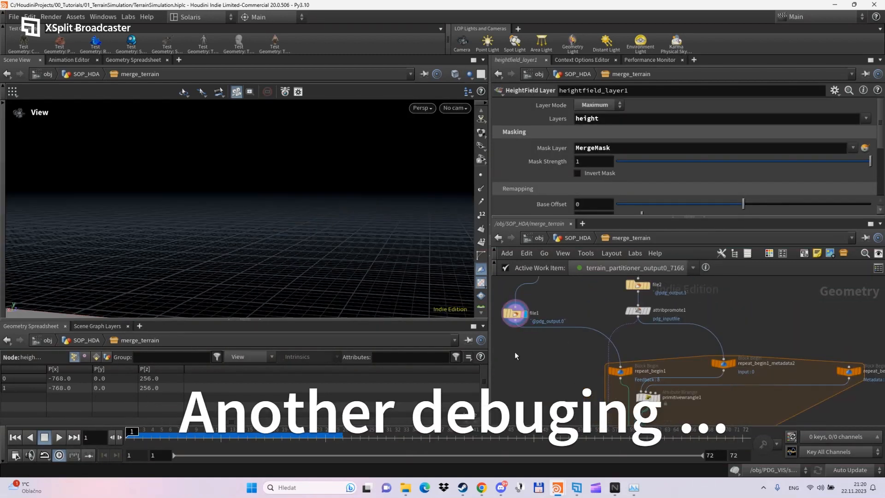
key(Tab)
text(hf transform)
key(Return)
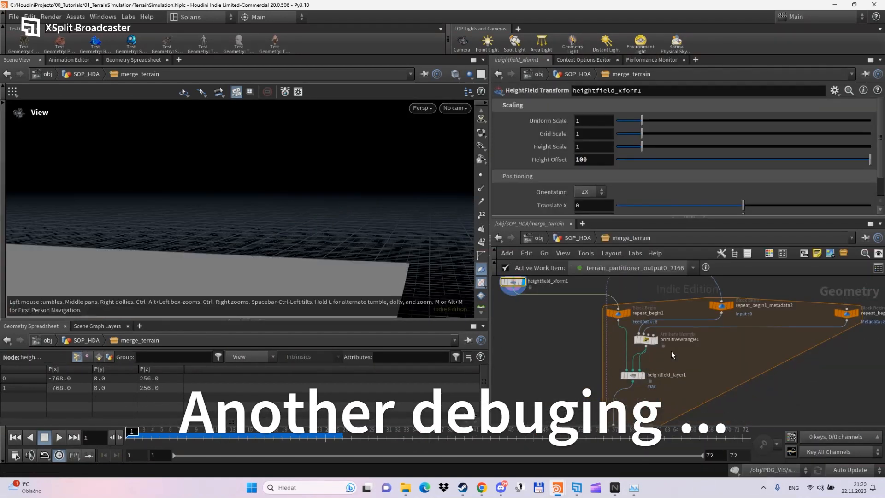
- Set the Final Scale to 1.1 while viewing the masked height layer
click(632, 375)
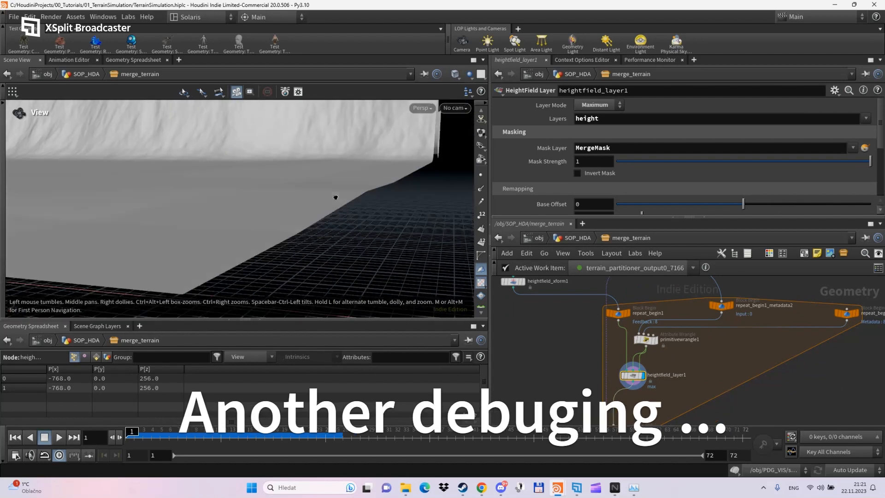
click(623, 377)
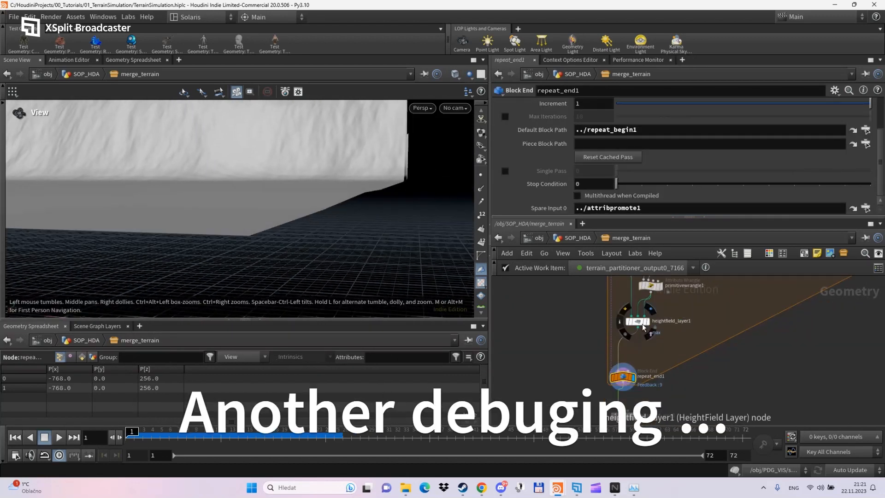
click(647, 322)
scroll(524, 200, down, 2)
drag(585, 186, 452, 205)
text(1.1)
key(Return)
- Fine-tune Final Scale, then return it to 1 while checking the loop's end result
click(633, 379)
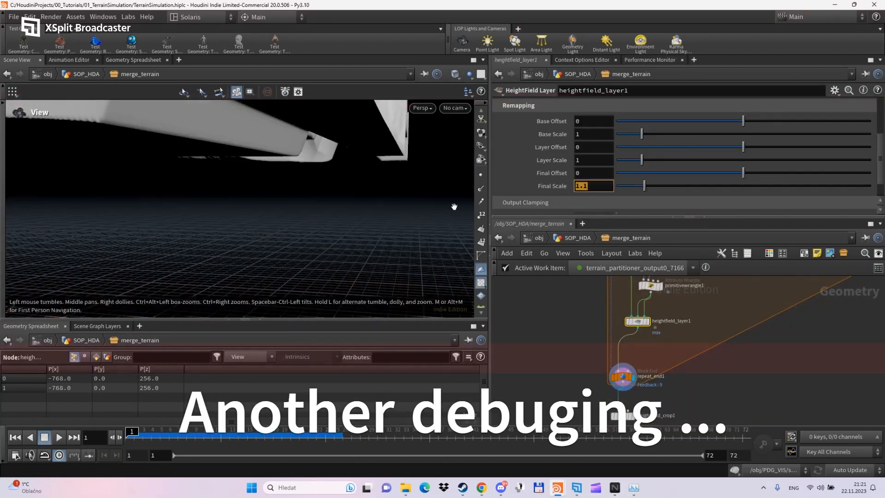
text(1)
key(Return)
middle_drag(596, 187, 847, 233)
drag(240, 217, 276, 221)
drag(594, 186, 494, 196)
text(1)
key(Return)
mouse_move(304, 216)
mouse_down()
mouse_move(258, 242)
mouse_move(342, 208)
mouse_move(318, 217)
mouse_up()
- Insert a HeightField Visualize node after attribpromote1
middle_drag(638, 295, 595, 405)
scroll(594, 322, up, 3)
click(601, 317)
scroll(602, 319, down, 4)
middle_drag(605, 362, 599, 278)
mouse_move(350, 235)
mouse_down()
mouse_move(380, 244)
mouse_move(355, 236)
mouse_up()
key(Tab)
key(Return)
middle_drag(609, 281, 612, 373)
scroll(611, 371, up, 3)
click(662, 364)
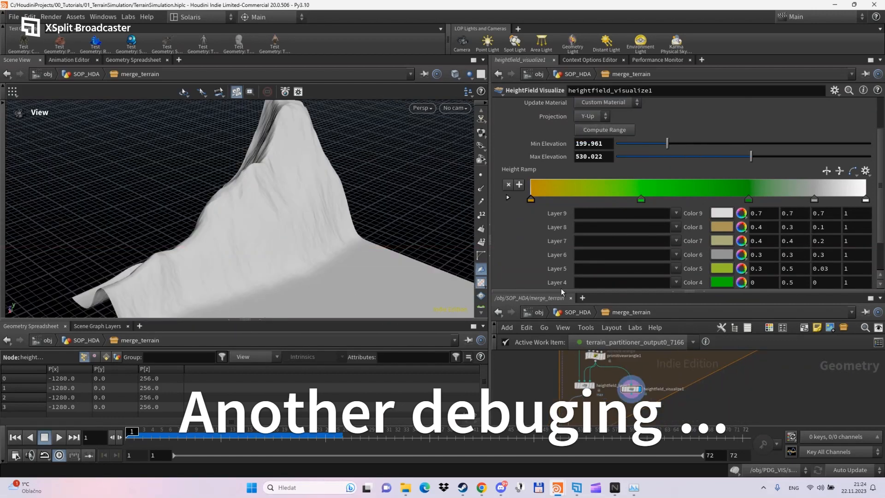
- Clear MergeMask from visualize layer 9 and set elevations to 199 and 201
click(721, 213)
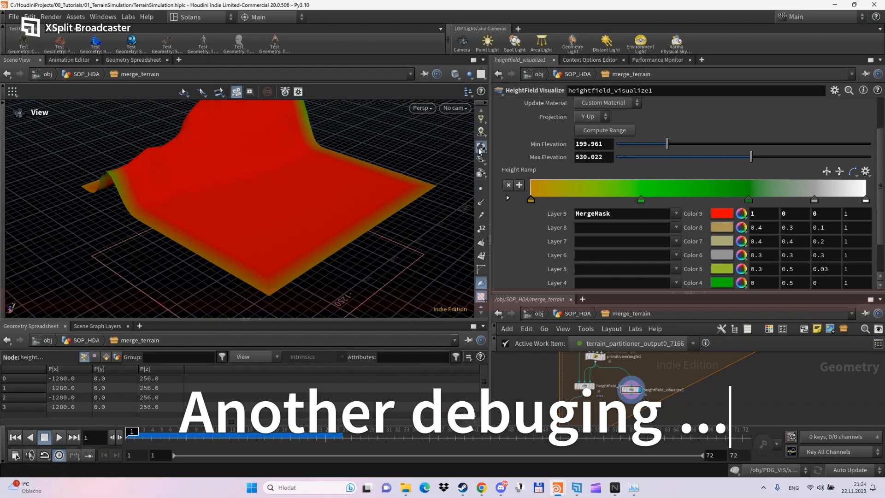
double_click(592, 213)
key(BackSpace)
drag(322, 198, 446, 221)
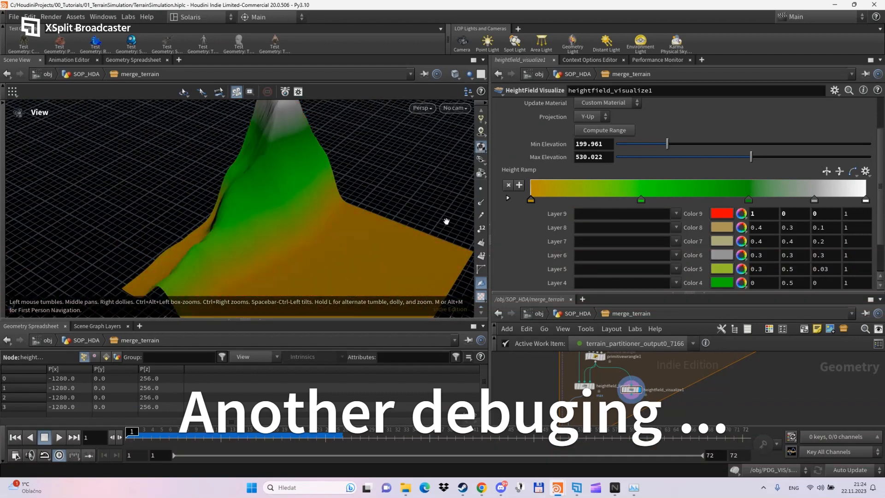
double_click(593, 144)
text(199)
double_click(593, 157)
text(201)
- Lower the maximum elevation to 200, then to 200.5
drag(364, 202, 322, 218)
text(200)
key(Return)
drag(593, 157, 524, 166)
text(200.5)
key(Return)
drag(280, 203, 285, 226)
- Add a HeightField Isolate Layer node, display it, and stop it overwriting height
key(Tab)
text(hf iso)
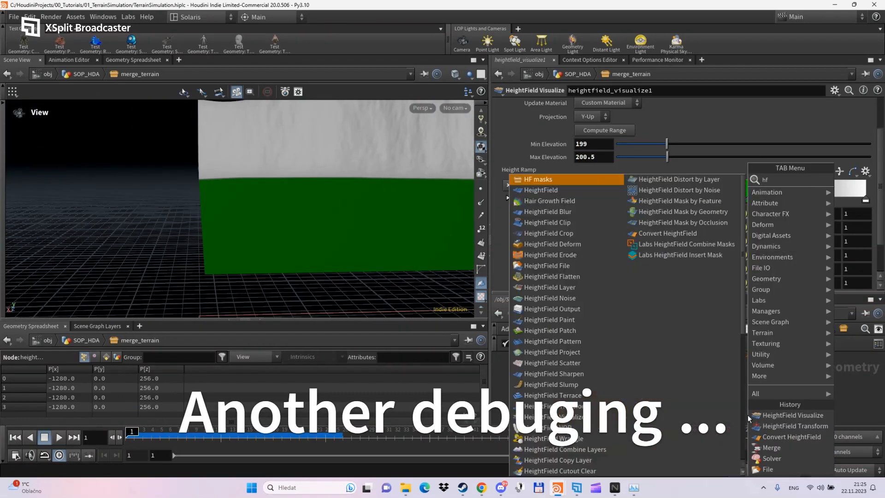
key(Return)
click(679, 407)
drag(632, 374, 679, 402)
click(687, 407)
drag(286, 203, 258, 239)
click(578, 117)
- Connect the isolate node to the wrangle output and isolate the MergeMask layer
drag(654, 292, 654, 237)
middle_drag(659, 351, 653, 372)
drag(590, 336, 674, 397)
click(872, 105)
click(852, 138)
- Compare the loop's end result against the isolated MergeMask layer
drag(286, 199, 322, 207)
middle_drag(635, 387, 650, 364)
click(588, 383)
click(594, 336)
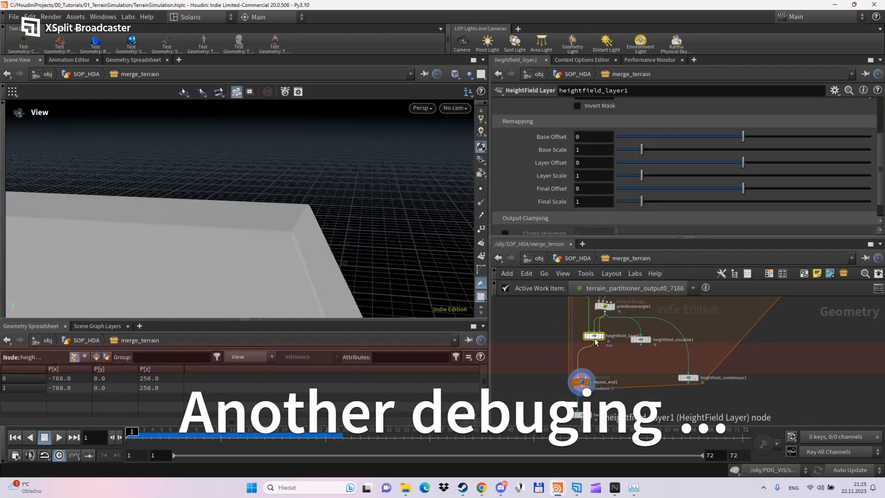
drag(239, 198, 264, 153)
scroll(682, 175, up, 3)
click(695, 378)
click(588, 382)
drag(277, 198, 271, 165)
click(695, 378)
click(589, 382)
click(696, 378)
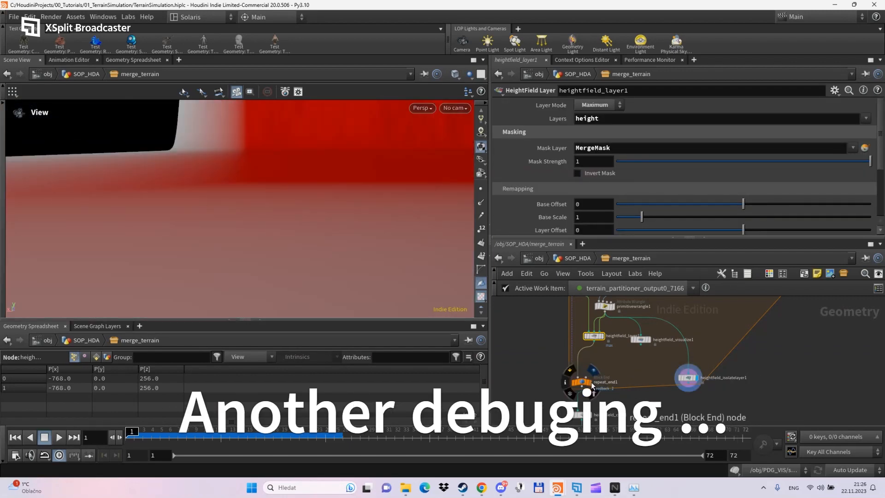
- Place a copy of the visualizer after repeat_end1 and display it
click(647, 339)
alt+drag(649, 401, 649, 415)
middle_drag(648, 415, 651, 398)
click(584, 367)
click(651, 391)
click(659, 396)
click(651, 321)
click(659, 395)
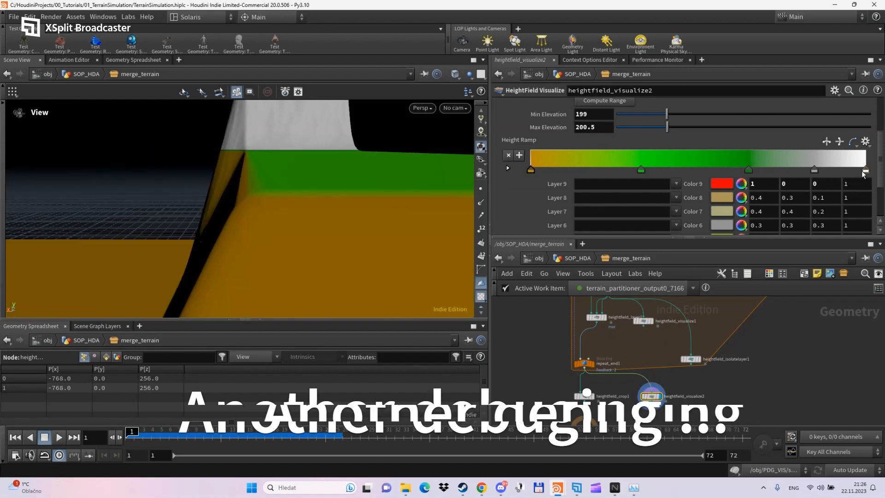
click(651, 321)
- Move and delete keys on the first visualizer's colour ramp
mouse_move(748, 169)
mouse_down()
mouse_move(800, 170)
mouse_move(745, 169)
mouse_up()
drag(640, 169, 817, 169)
key(Delete)
click(839, 169)
key(Delete)
drag(865, 169, 830, 169)
drag(643, 321, 641, 332)
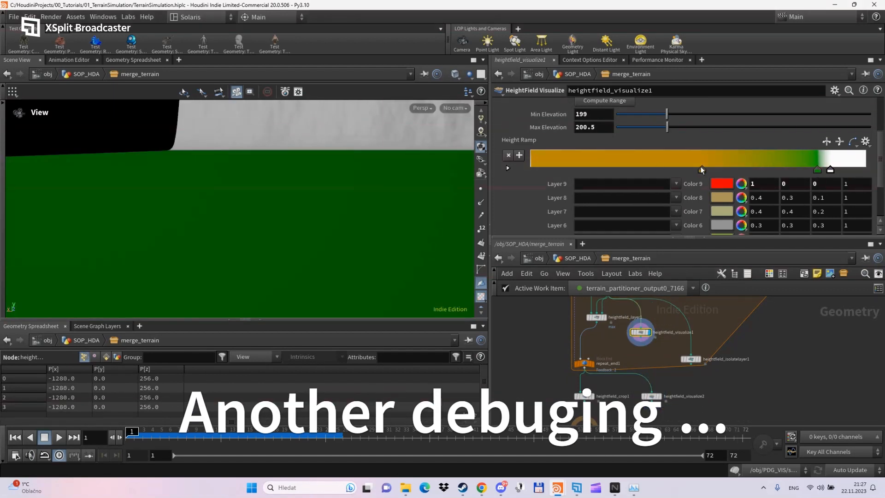
middle_drag(599, 127, 617, 132)
scroll(609, 130, up, 2)
drag(701, 171, 530, 170)
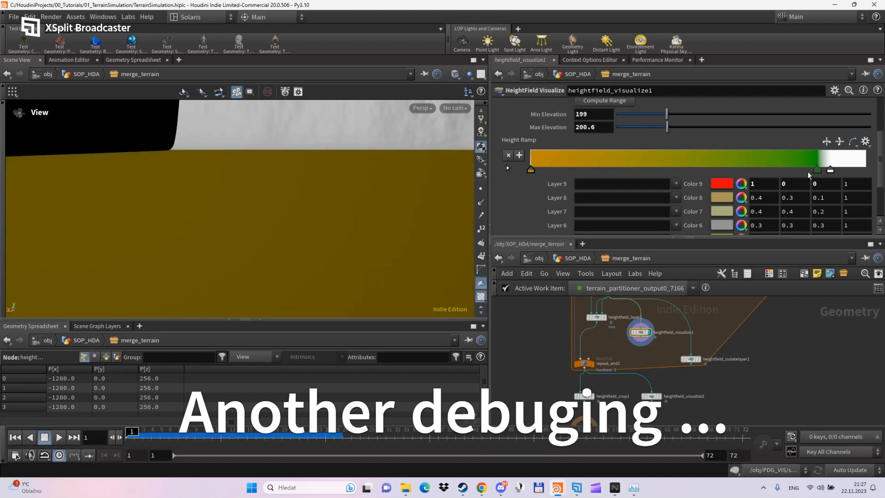
drag(816, 170, 609, 170)
scroll(595, 129, up, 1)
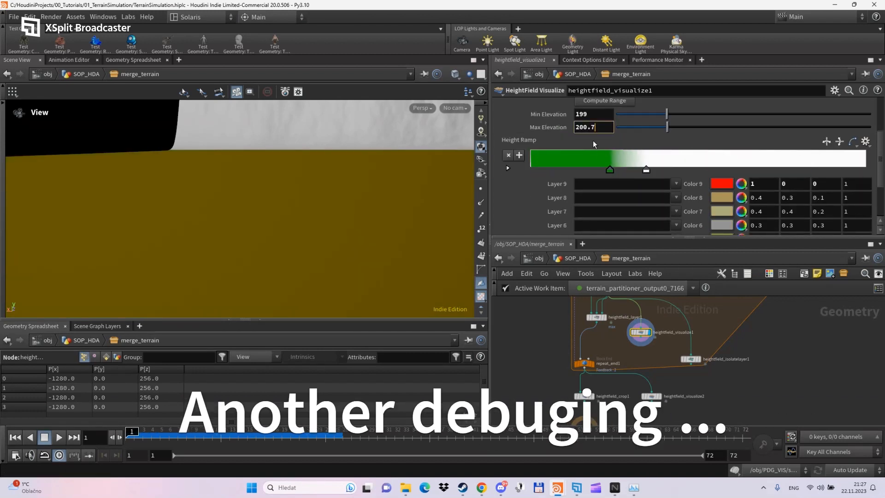
scroll(596, 128, down, 2)
- Set elevations to about 198.9–201.3 and apply the Viridis ramp preset
middle_drag(595, 128, 526, 130)
alt+drag(276, 202, 317, 200)
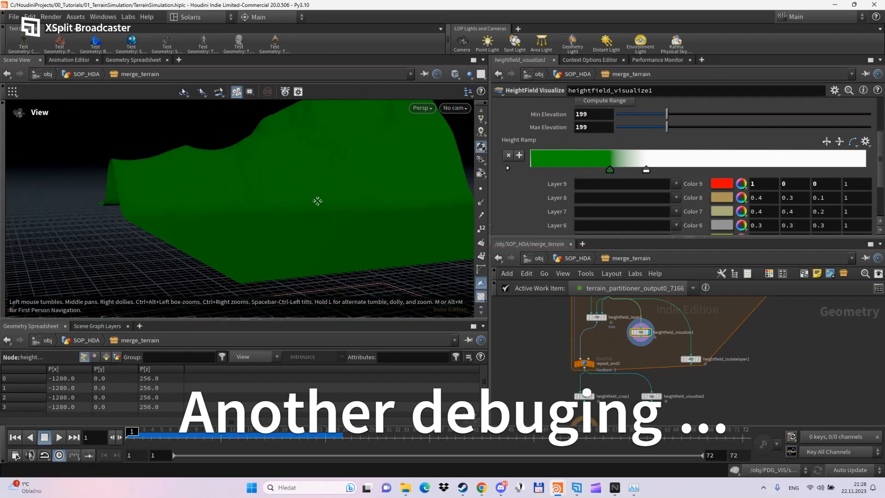
mouse_move(599, 114)
middle_down()
mouse_move(580, 118)
mouse_move(589, 118)
middle_up()
drag(286, 194, 415, 217)
middle_drag(600, 127, 747, 124)
drag(646, 170, 811, 169)
drag(609, 170, 682, 162)
middle_drag(609, 127, 613, 127)
click(864, 144)
click(828, 283)
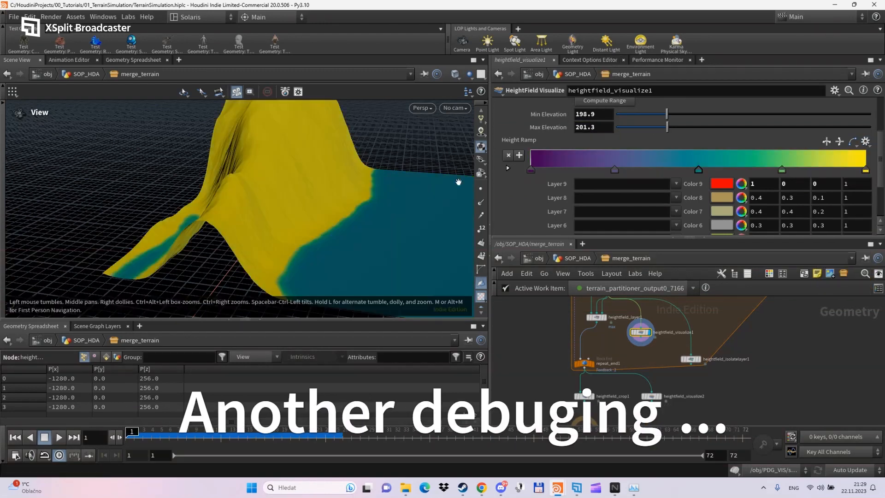
- Set Min Elevation to 200 and run only iteration 4 of the loop
text(200)
key(Return)
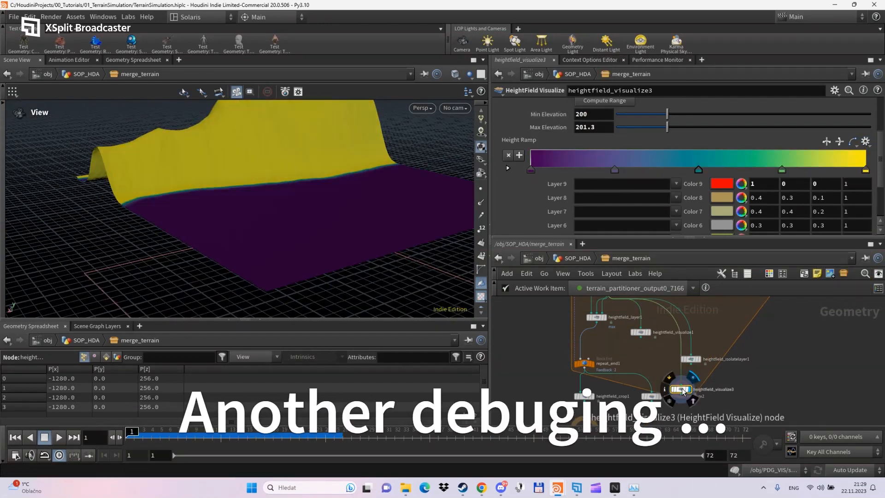
middle_drag(646, 360, 711, 331)
click(599, 384)
drag(641, 191, 718, 192)
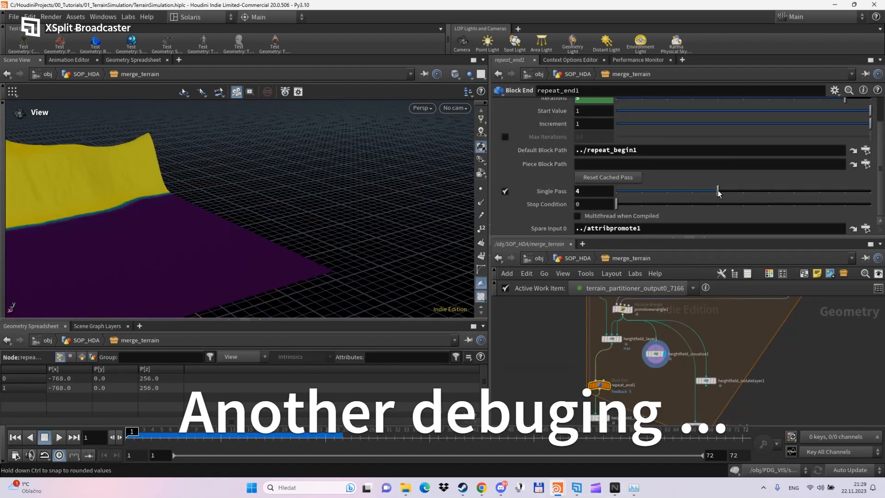
drag(202, 202, 295, 203)
- Connect a visualizer copy after the loop end and run all loop iterations
drag(689, 238, 689, 168)
drag(651, 276, 657, 369)
drag(594, 374, 548, 413)
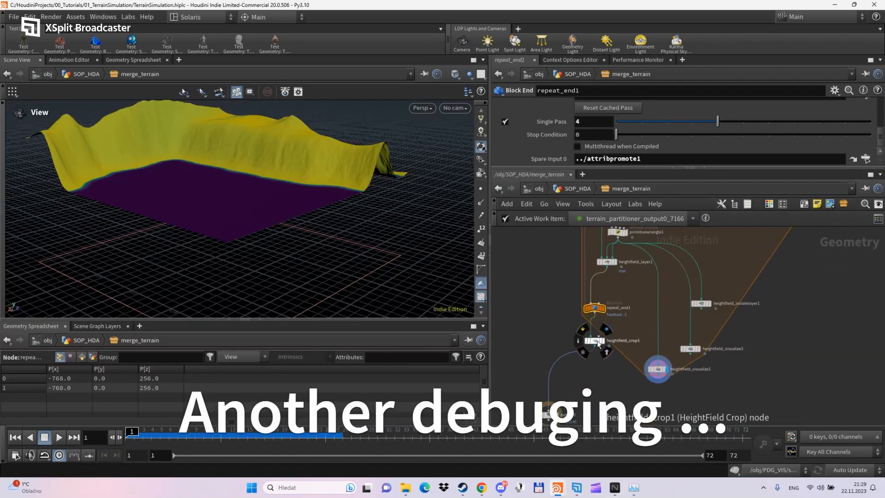
drag(595, 341, 553, 371)
alt+drag(657, 369, 628, 401)
drag(249, 217, 347, 222)
click(595, 308)
scroll(519, 148, down, 5)
click(504, 122)
scroll(285, 207, up, 5)
- Add a Convert HeightField node below the loop and display the mesh
click(629, 405)
key(Tab)
text(conv)
key(Return)
click(629, 399)
click(637, 399)
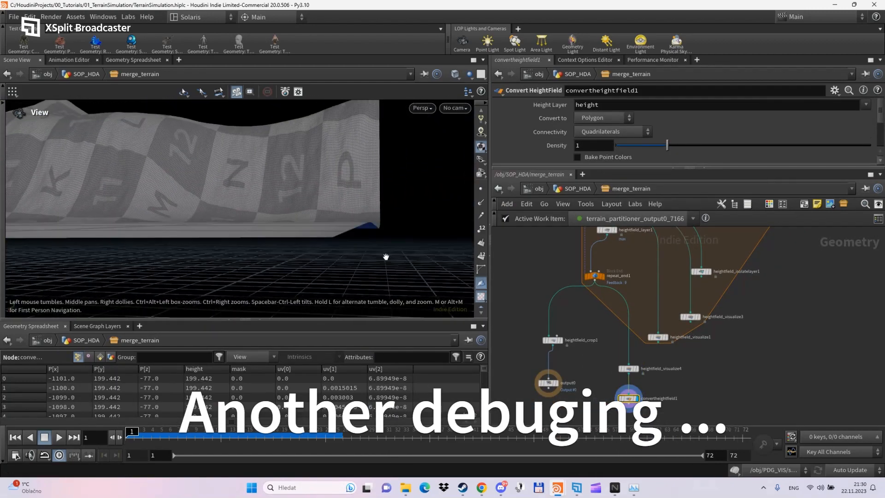
- Display heightfield_visualize4 after checking the attribute promote output
click(629, 369)
click(636, 369)
middle_drag(638, 272, 635, 399)
click(636, 254)
middle_drag(641, 357, 629, 270)
click(622, 406)
- Slide height-ramp markers and try the Cividis, Grayscale and Infra-Red presets
drag(615, 132, 653, 134)
drag(781, 132, 726, 133)
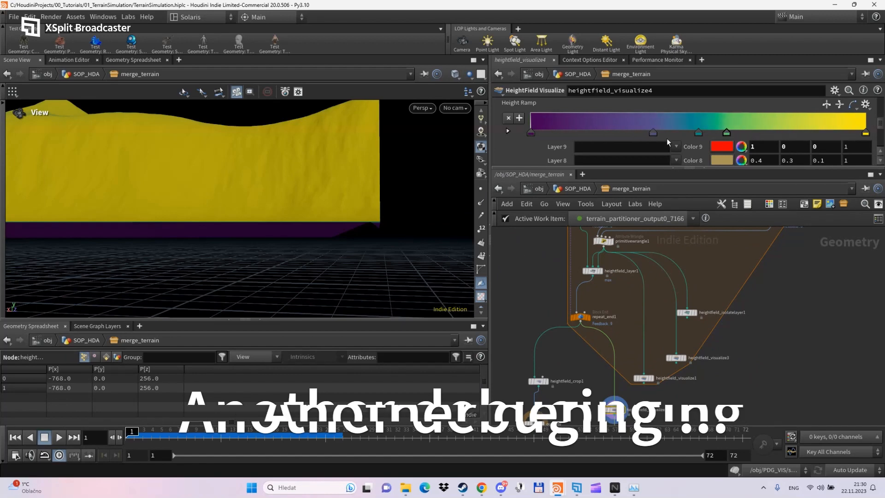
drag(689, 167, 688, 341)
scroll(709, 277, up, 4)
click(865, 222)
click(843, 256)
click(865, 223)
click(844, 267)
click(864, 222)
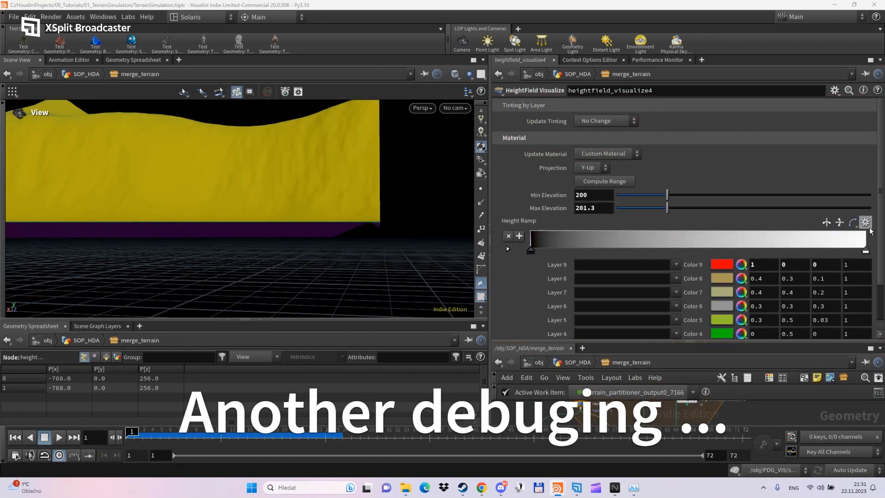
click(844, 288)
- Add ramp points, colour one pink-red, and set the ramp interpolation to Constant
click(521, 237)
click(521, 237)
click(521, 237)
double_click(573, 250)
click(635, 203)
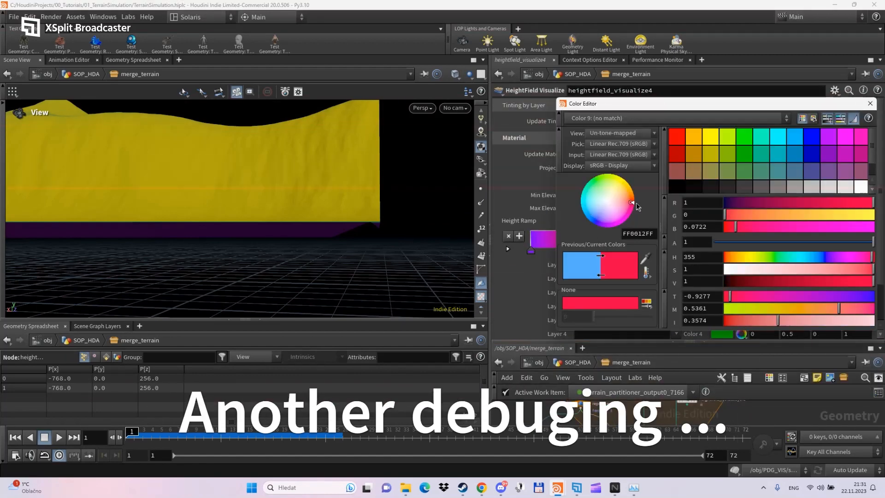
click(863, 103)
click(867, 222)
click(853, 223)
click(854, 222)
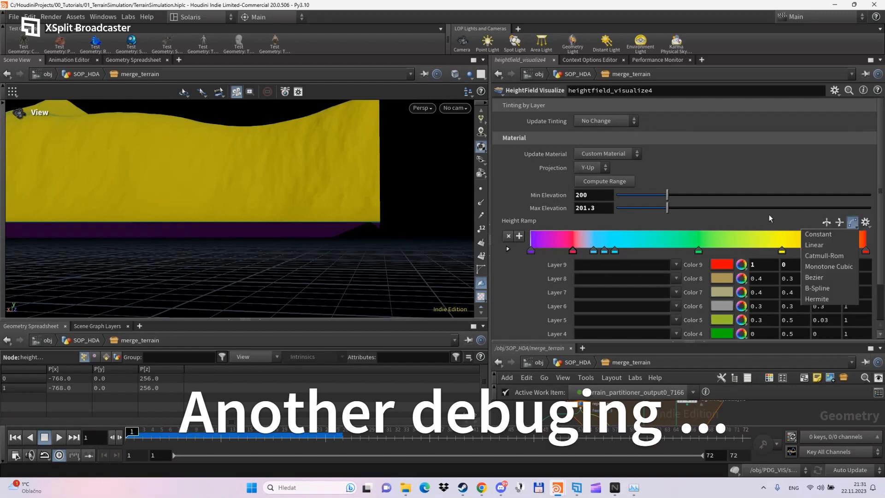
click(768, 215)
click(853, 223)
click(830, 235)
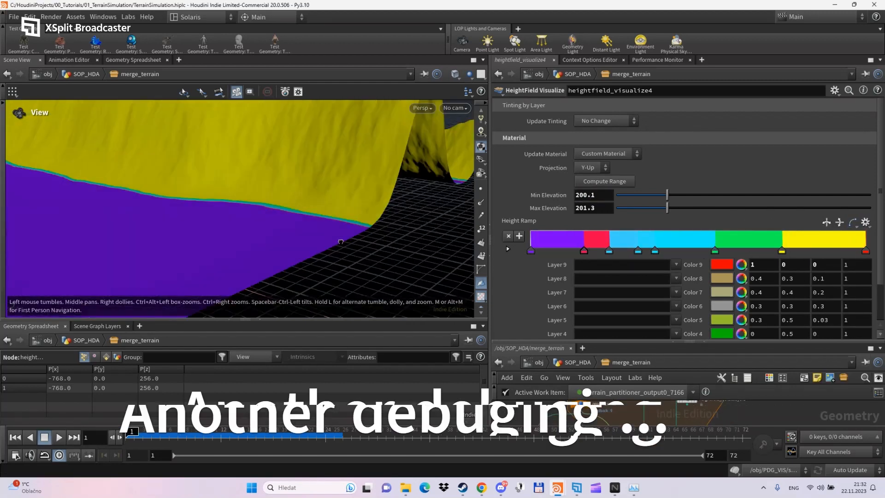
- Ladder-drag Min/Max Elevation to 199.5 and 200.08 to tighten the colour bands
drag(341, 242, 251, 263)
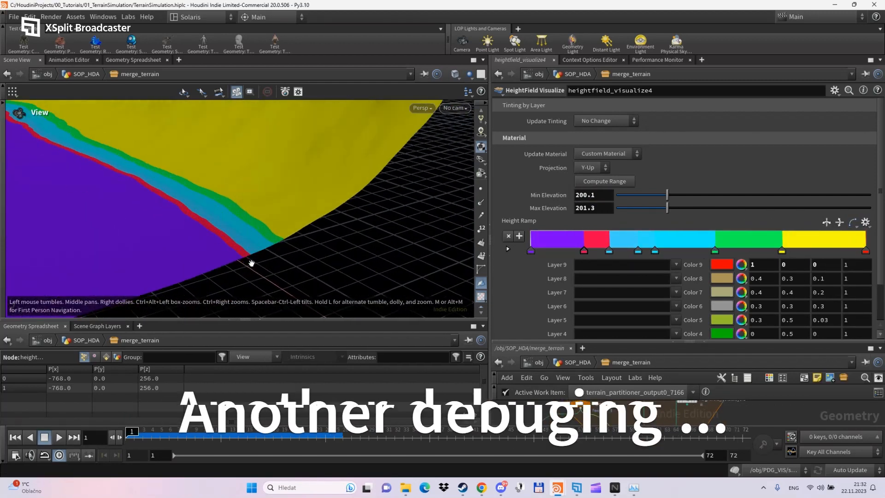
middle_drag(606, 196, 665, 206)
middle_drag(606, 196, 629, 199)
drag(629, 199, 629, 199)
middle_drag(629, 200, 629, 200)
middle_drag(602, 207, 469, 200)
middle_drag(601, 194, 620, 230)
scroll(285, 249, up, 1)
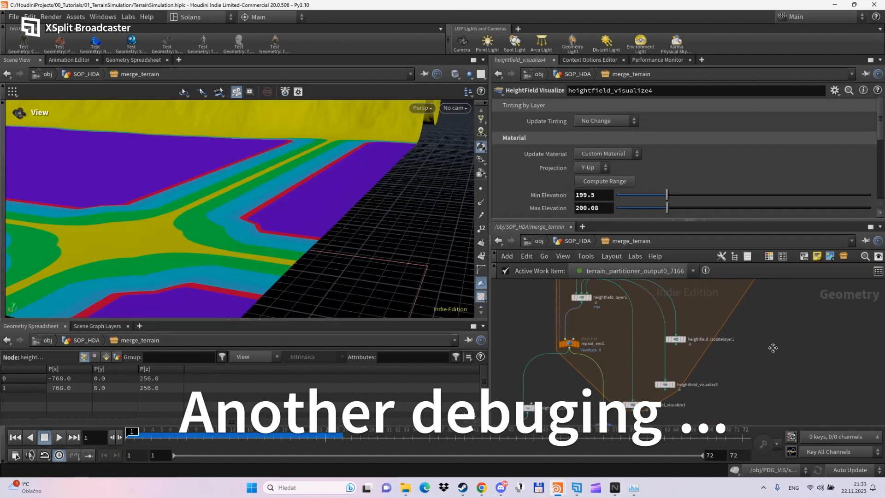
- Replace heightfield_visualize1 with a copy, heightfield_visualize5, wired after attribpromote1
click(630, 367)
key(Delete)
middle_drag(633, 370, 619, 360)
alt+drag(586, 391, 637, 308)
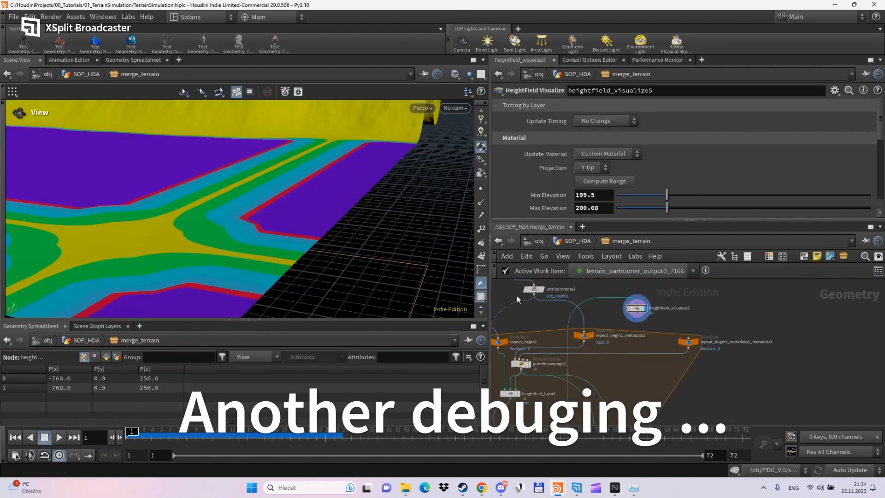
drag(533, 294, 637, 303)
- Inspect the coloured terrain around the road crossing with heightfield_visualize4 displayed
scroll(354, 243, down, 3)
mouse_move(347, 253)
mouse_down()
mouse_move(267, 231)
mouse_move(340, 267)
mouse_up()
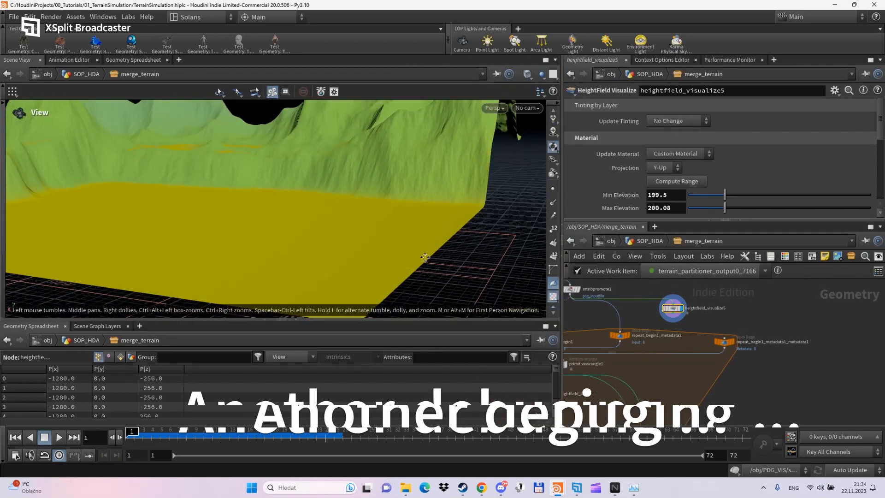
scroll(456, 252, down, 2)
middle_drag(644, 313, 695, 309)
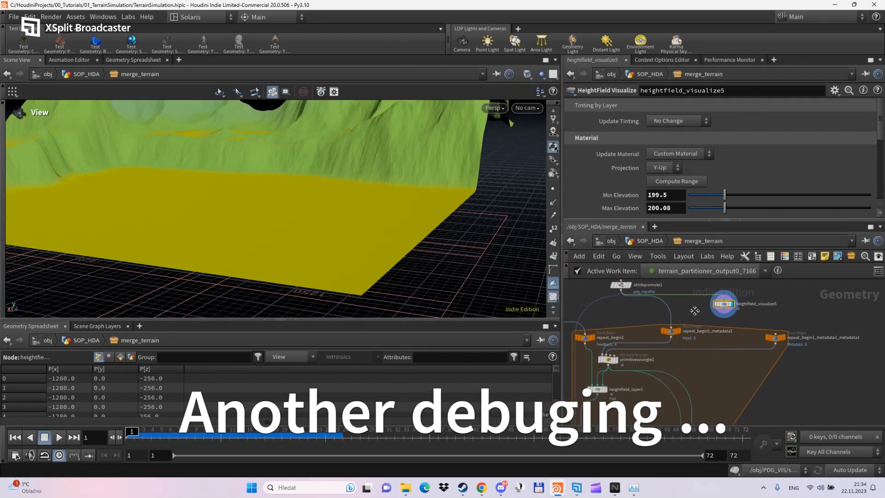
middle_drag(661, 419, 667, 352)
click(648, 394)
scroll(284, 211, down, 5)
scroll(308, 212, up, 5)
drag(308, 211, 323, 231)
middle_drag(661, 281, 670, 258)
click(738, 305)
click(654, 368)
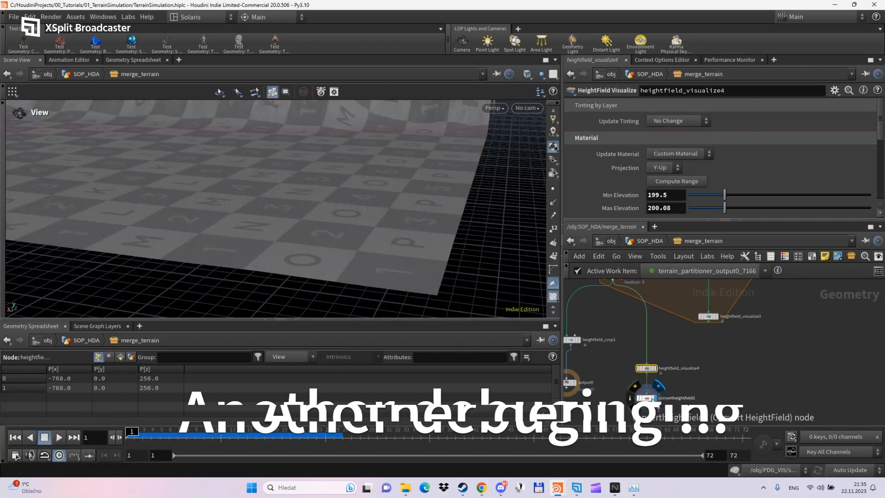
- In heightfield_layer1, try PlayableArea as the mask layer, then restore MergeMask
click(651, 386)
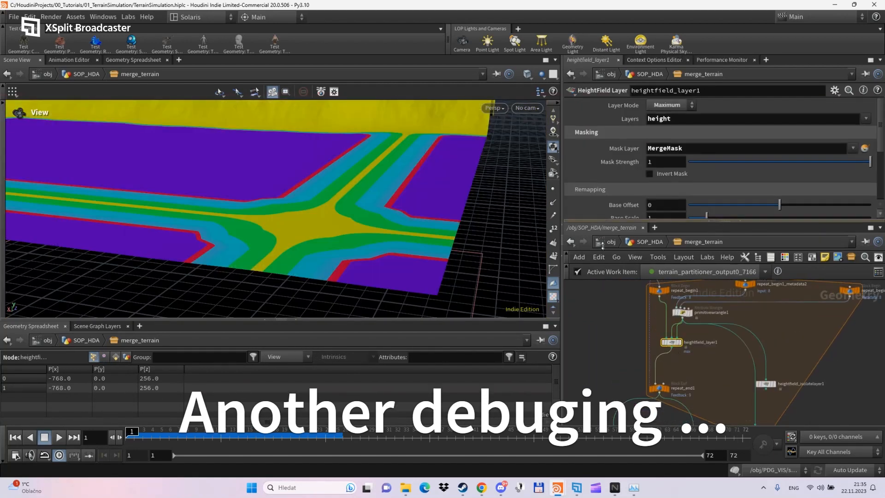
click(840, 191)
click(859, 148)
click(838, 170)
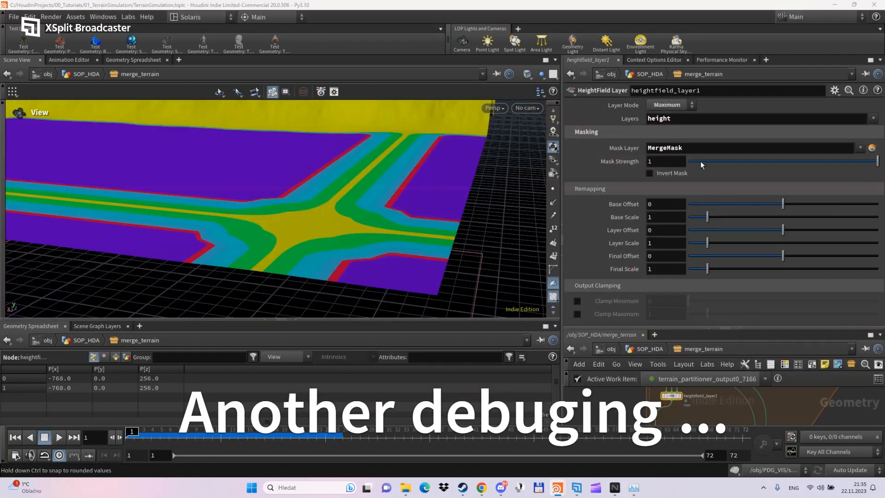
- Experiment with heightfield_layer1's Mask Strength values, then reset it to 1
text(01)
key(Return)
click(659, 162)
text(00)
key(Return)
drag(672, 162, 667, 161)
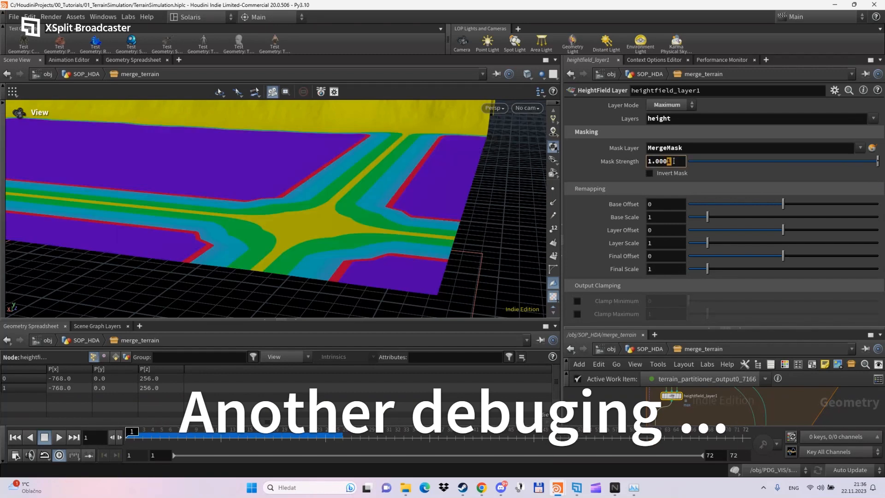
text(3)
key(Return)
mouse_move(677, 163)
middle_down()
mouse_move(675, 178)
mouse_move(700, 180)
mouse_move(650, 182)
mouse_move(678, 180)
middle_up()
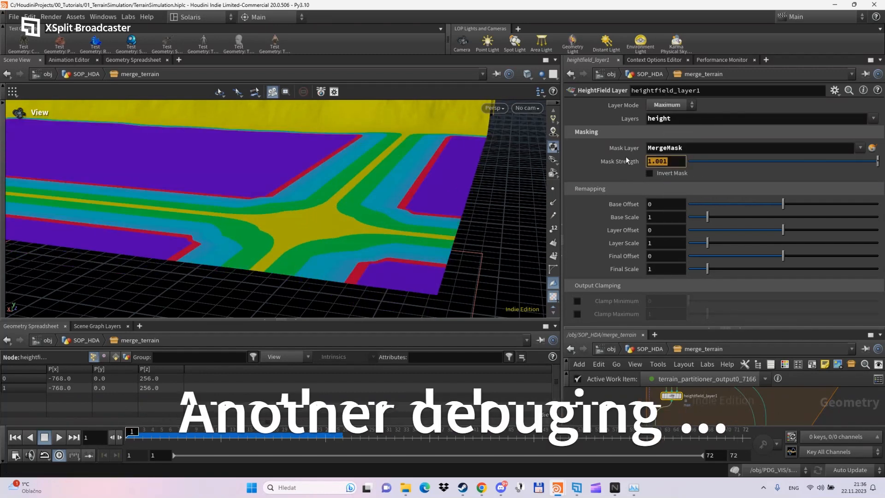
ctrl+middle_click(625, 159)
click(666, 107)
- Switch heightfield_layer1 to Blend, keep Layer Offset 0, set Base Offset -66.7 and Base Scale 1.62
click(663, 192)
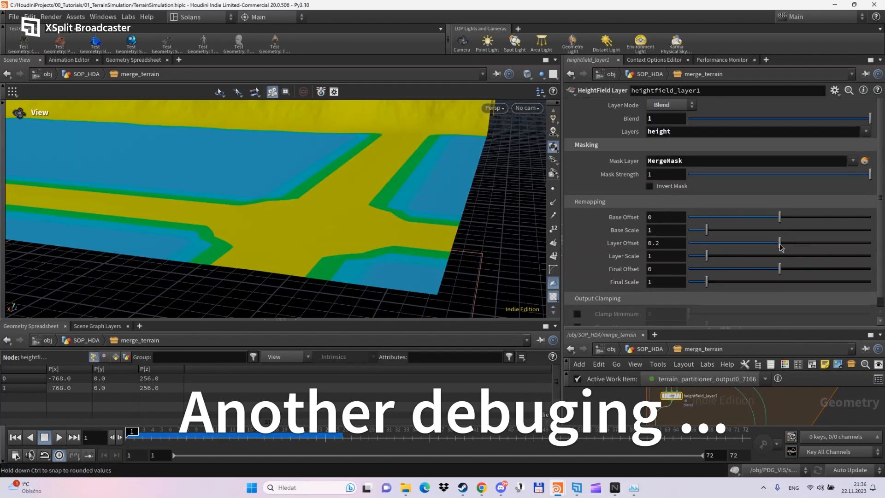
middle_drag(663, 243, 686, 246)
drag(463, 267, 464, 222)
drag(666, 244, 618, 243)
text(0)
key(Return)
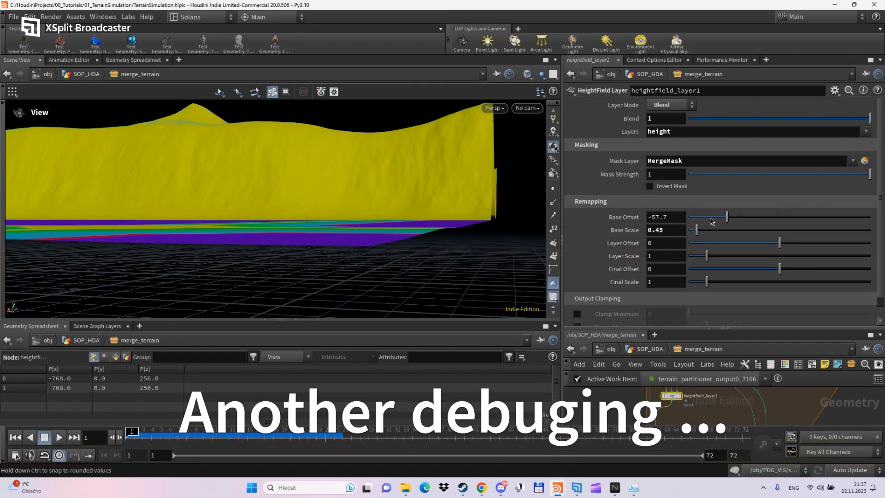
mouse_move(710, 219)
mouse_down()
mouse_move(700, 228)
mouse_move(718, 222)
mouse_up()
drag(697, 230, 717, 230)
drag(500, 240, 502, 256)
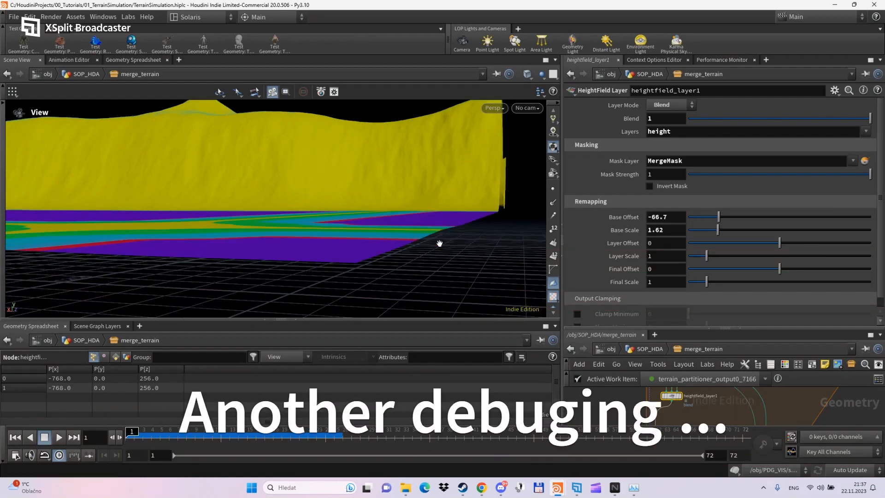
mouse_move(439, 244)
mouse_down()
mouse_move(437, 288)
mouse_move(441, 243)
mouse_move(433, 259)
mouse_up()
click(576, 487)
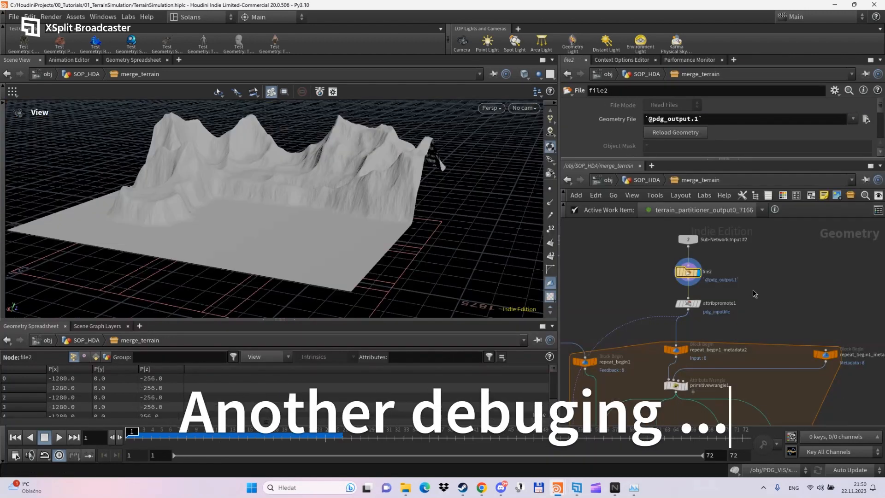
- Return to Houdini's network editor, with file2's grey mountainous terrain tile in the viewport
key(Tab)
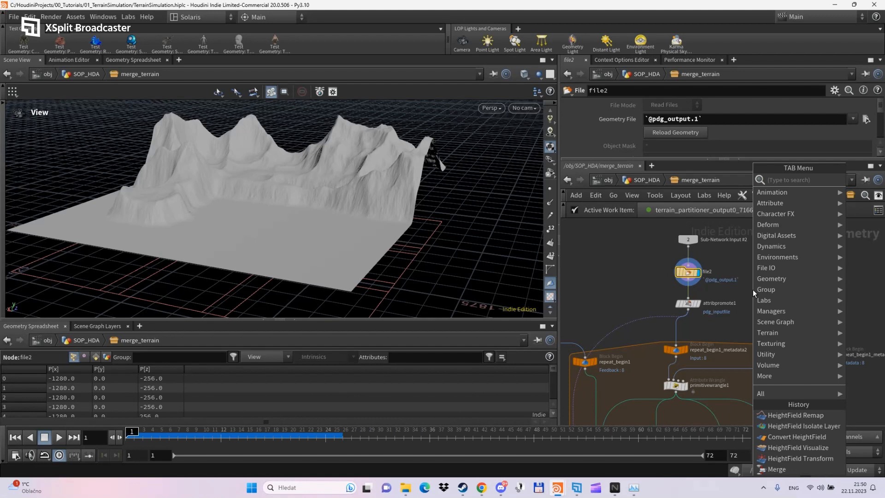
- Place a HeightField Remap (hfr) node fed by file2, remapping MergeMask to Output Min 0, Output Max 1
text(hfrem)
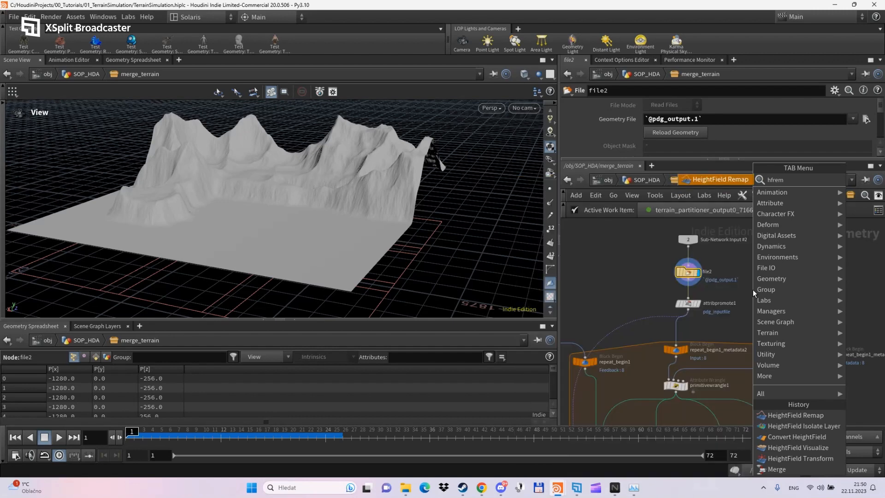
key(Return)
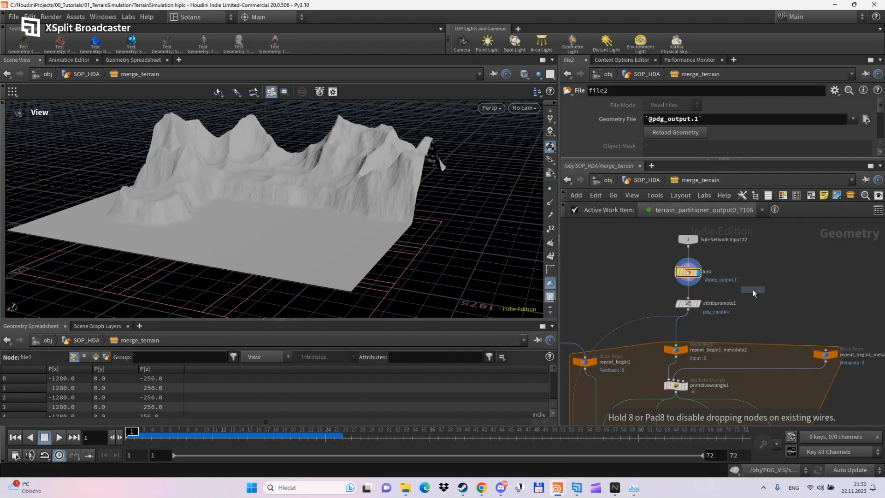
click(753, 290)
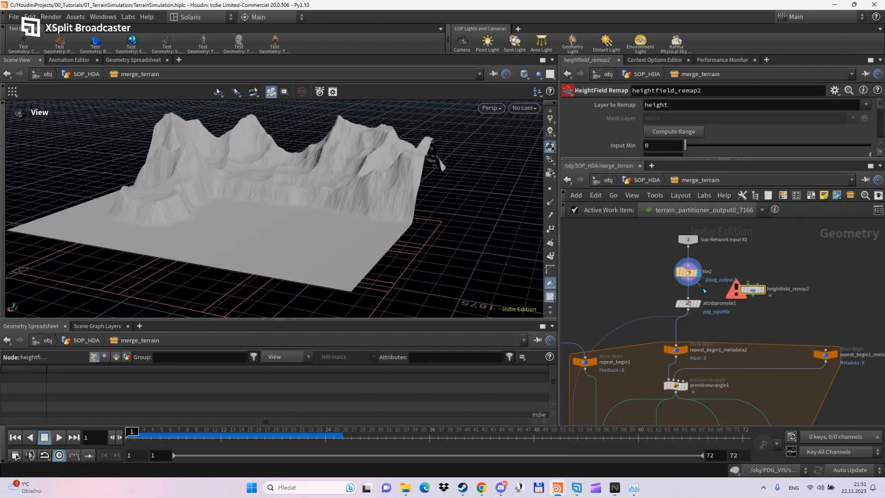
drag(757, 289, 754, 296)
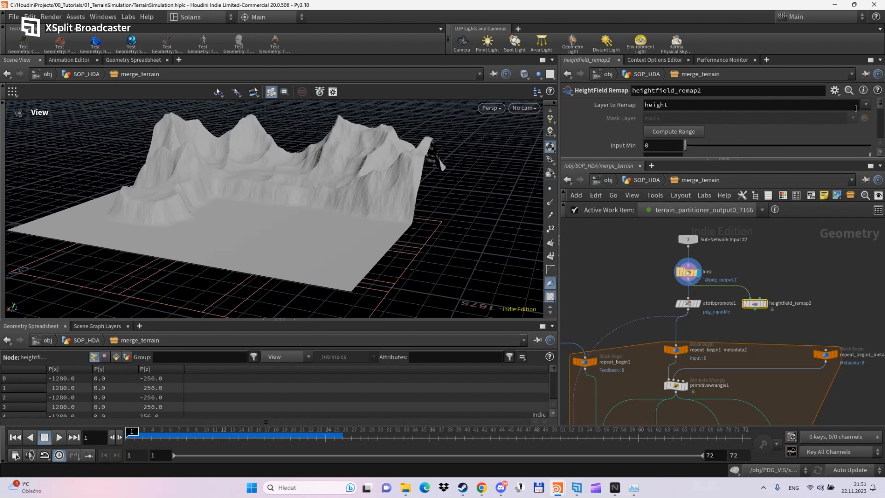
click(848, 127)
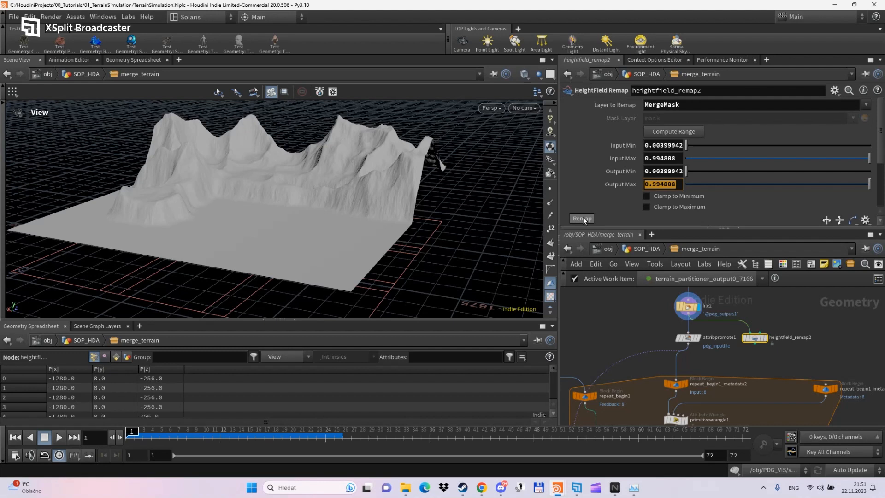
text(1)
key(Return)
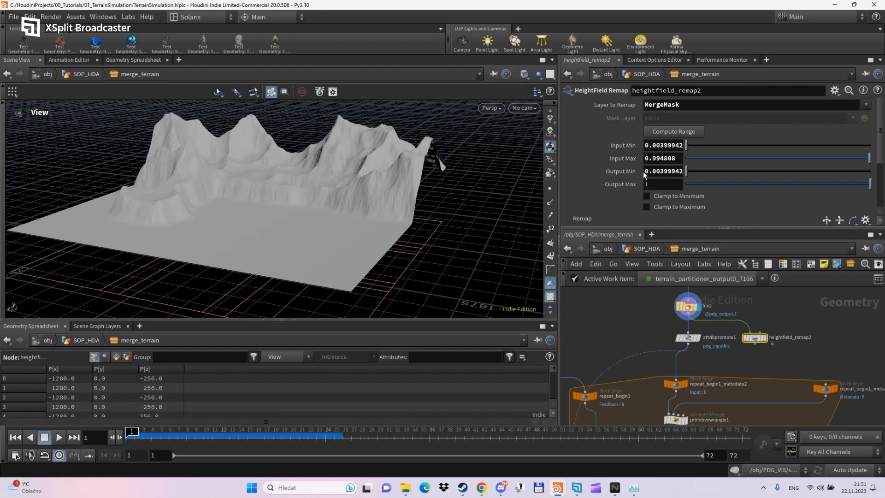
text(0)
key(Return)
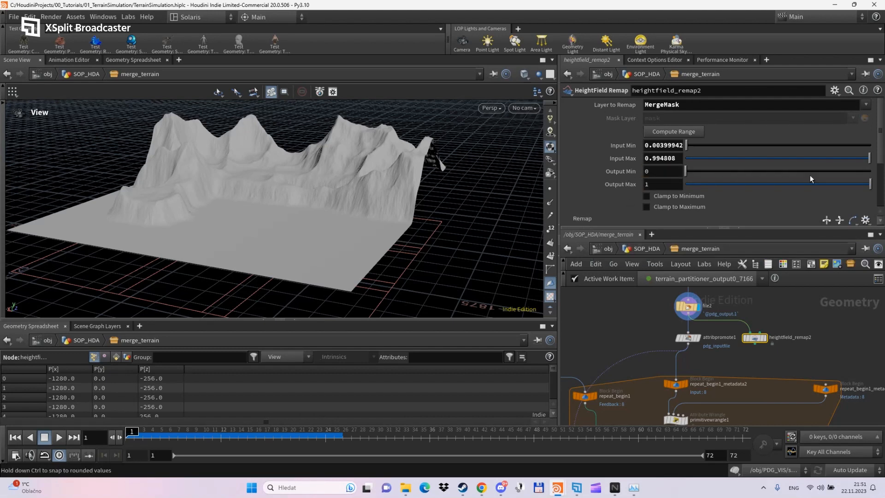
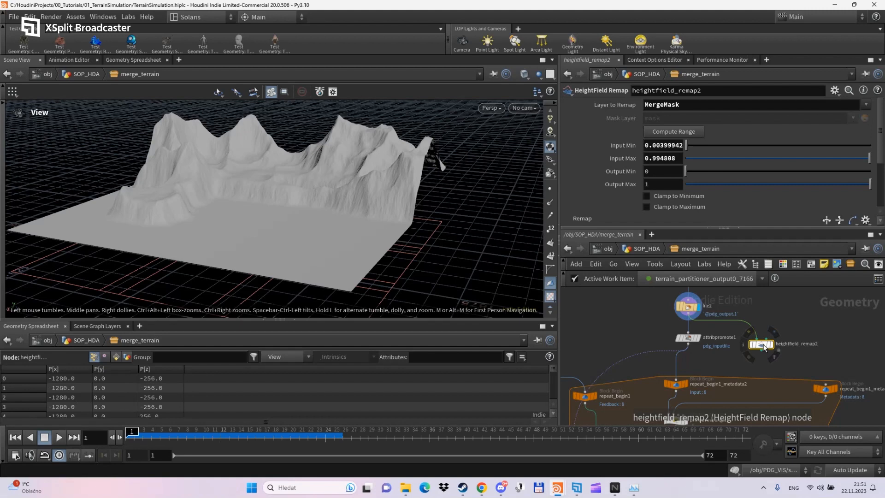
- Detach heightfield_remap2 from file2, move it into the repeat loop, and delete heightfield_remap1 in its favour
mouse_move(763, 348)
mouse_down()
mouse_move(767, 358)
mouse_move(757, 360)
mouse_up()
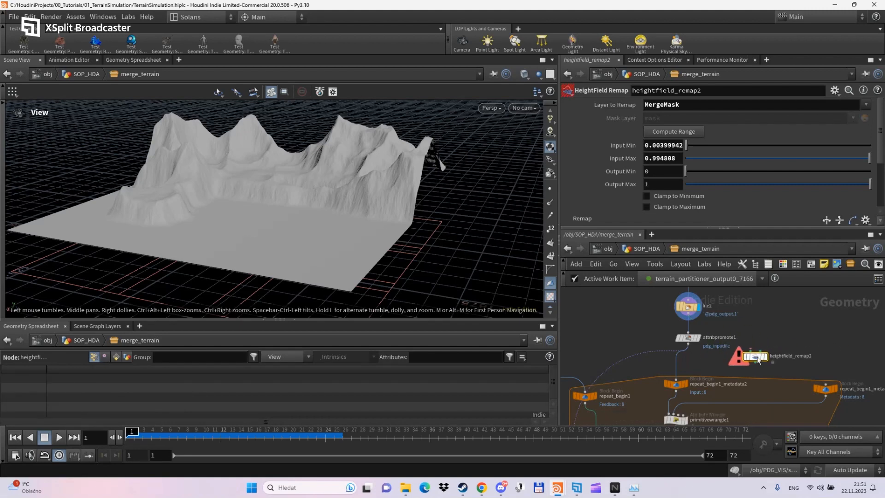
middle_drag(770, 303, 774, 275)
drag(762, 229, 763, 160)
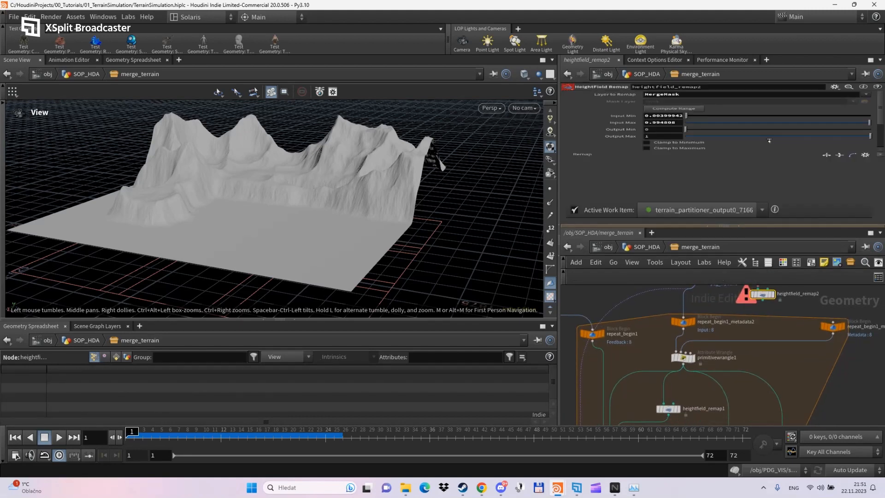
drag(758, 283, 693, 404)
middle_drag(689, 370, 705, 320)
scroll(704, 322, up, 2)
drag(709, 370, 674, 310)
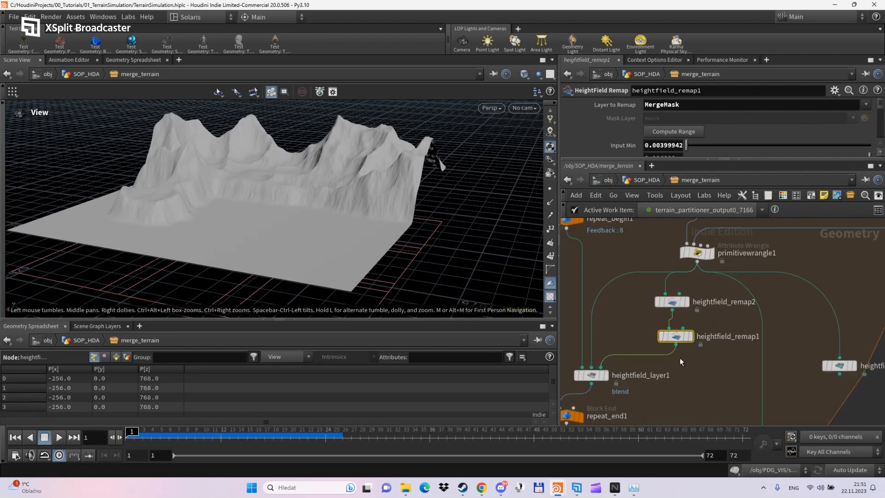
key(Delete)
drag(673, 305, 654, 343)
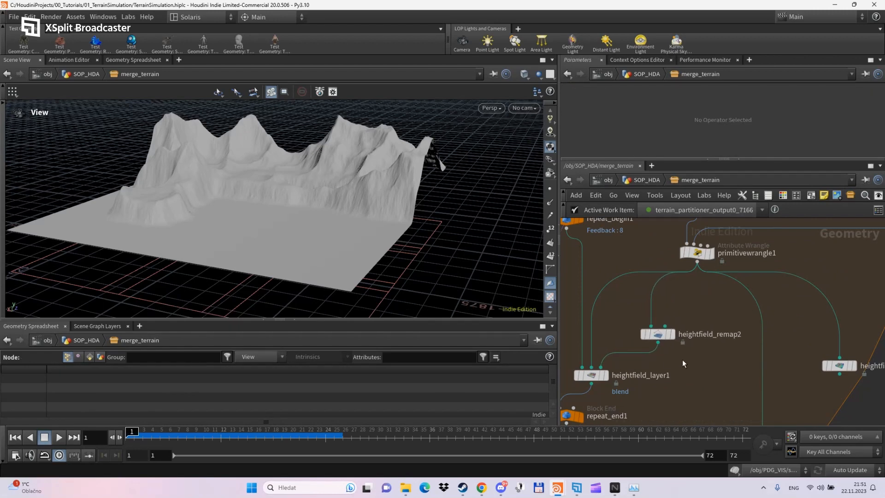
- Check heightfield_layer1's blend settings, then view heightfield_remap2's output and remap parameters
scroll(683, 360, down, 2)
middle_drag(685, 363, 713, 369)
scroll(655, 372, up, 4)
click(655, 378)
scroll(631, 379, down, 3)
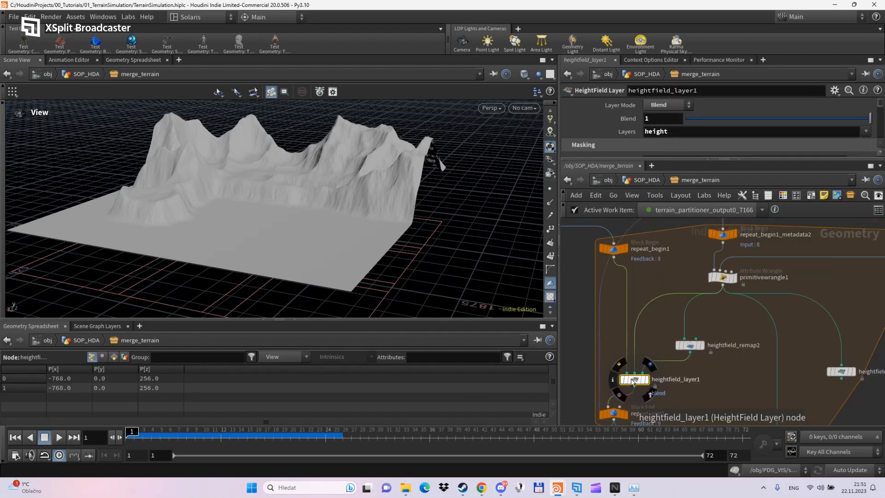
scroll(709, 350, up, 2)
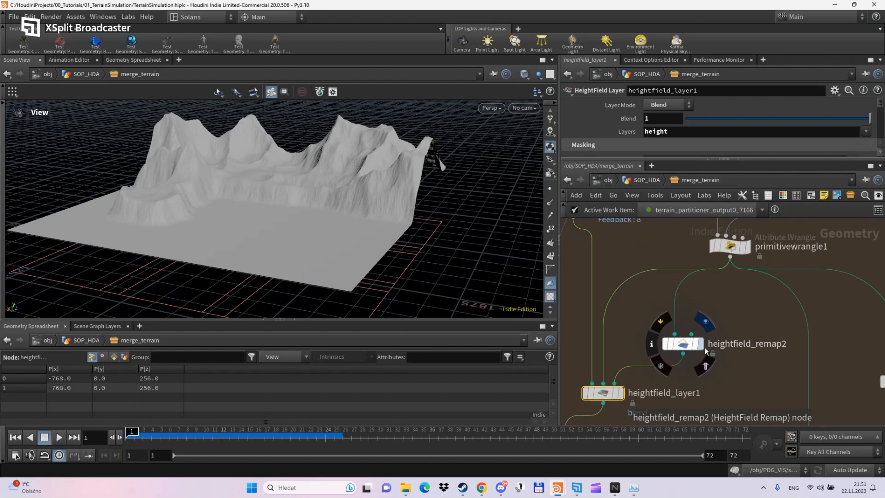
click(700, 343)
click(682, 343)
scroll(615, 141, up, 1)
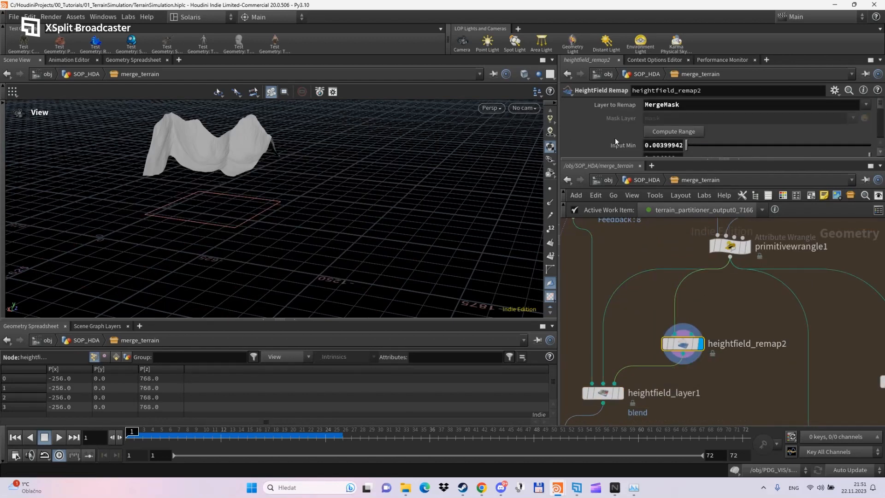
scroll(721, 319, down, 3)
- Display repeat_end1's merged terrain, review its block end settings, and select heightfield_remap2
middle_drag(723, 376, 732, 331)
click(734, 353)
click(674, 333)
click(661, 333)
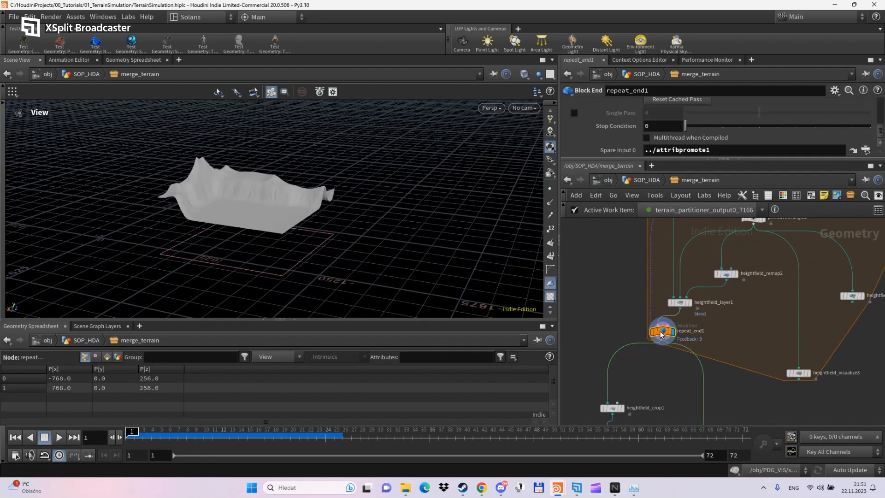
scroll(665, 388, down, 3)
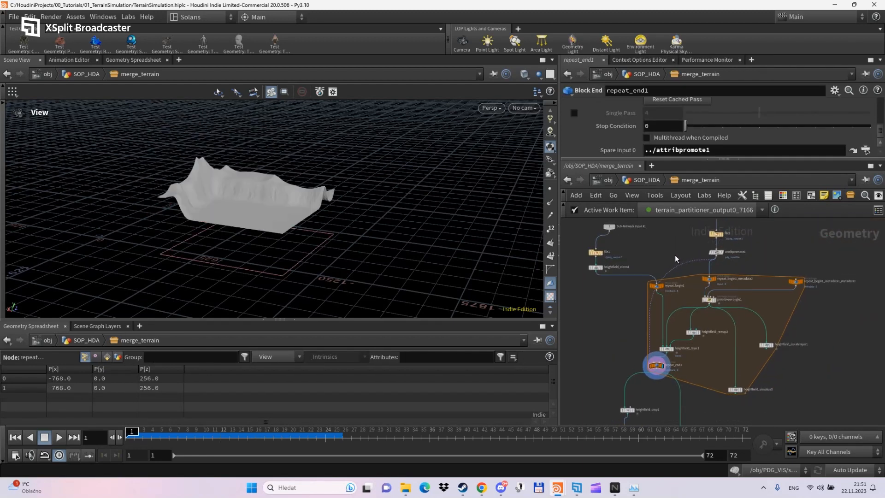
middle_drag(674, 255, 669, 292)
scroll(692, 410, up, 3)
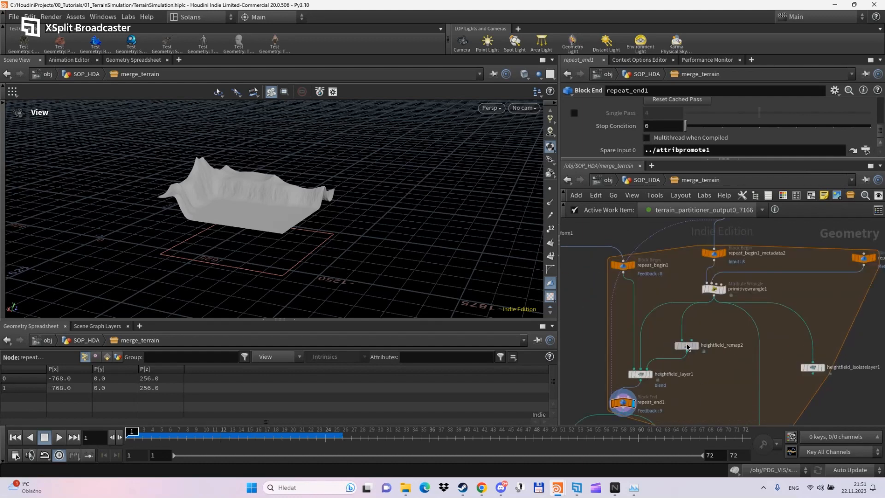
click(686, 345)
- Copy heightfield_remap2 and go back up to the /obj level
key(ctrl+c)
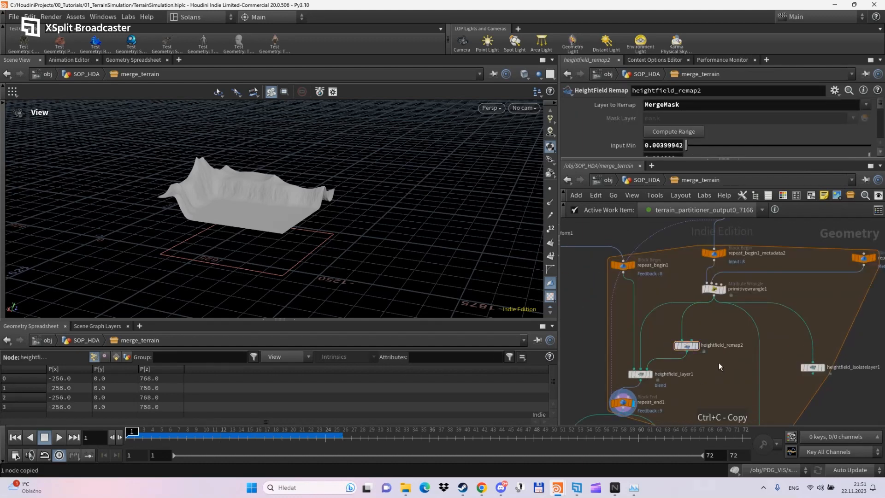
click(646, 180)
click(609, 181)
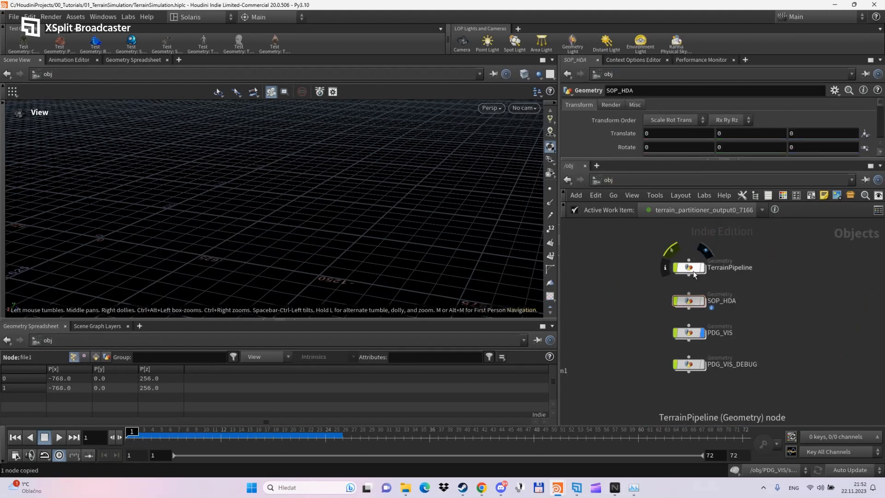
- Enter SOP_HDA's terrain_tiles_init subnetwork, check heightfield_project1, and paste the remap node there
double_click(691, 301)
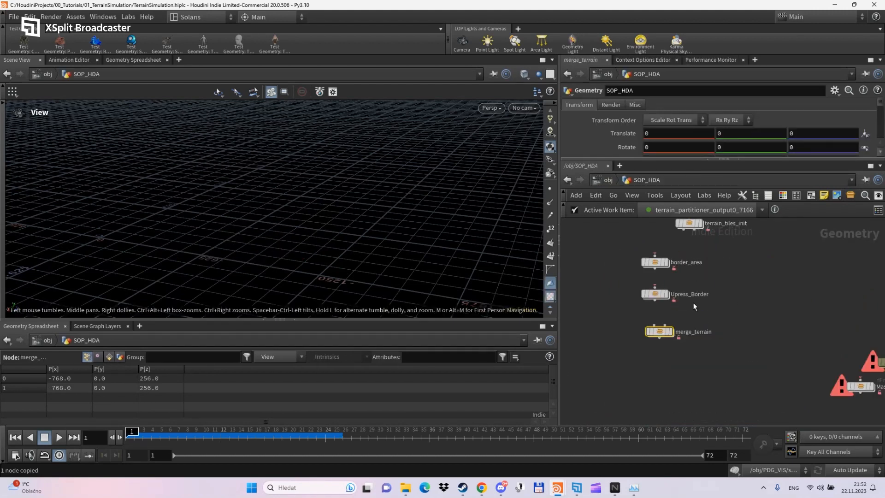
scroll(656, 295, up, 3)
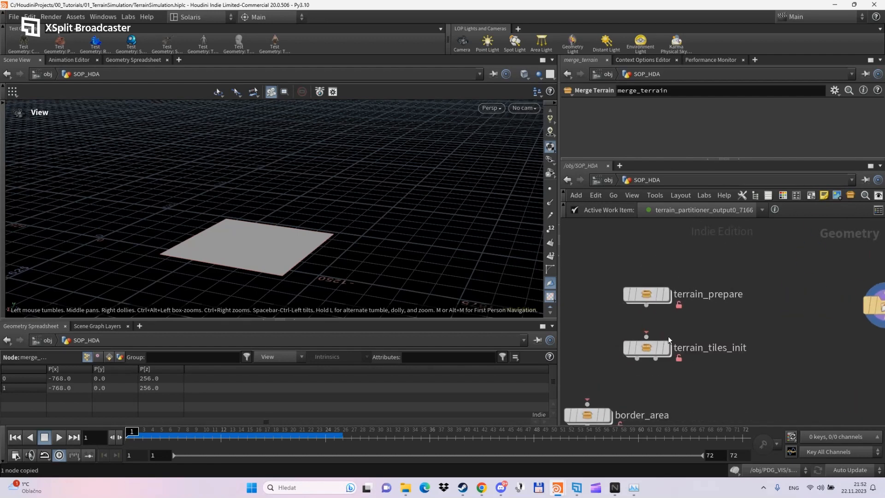
double_click(650, 350)
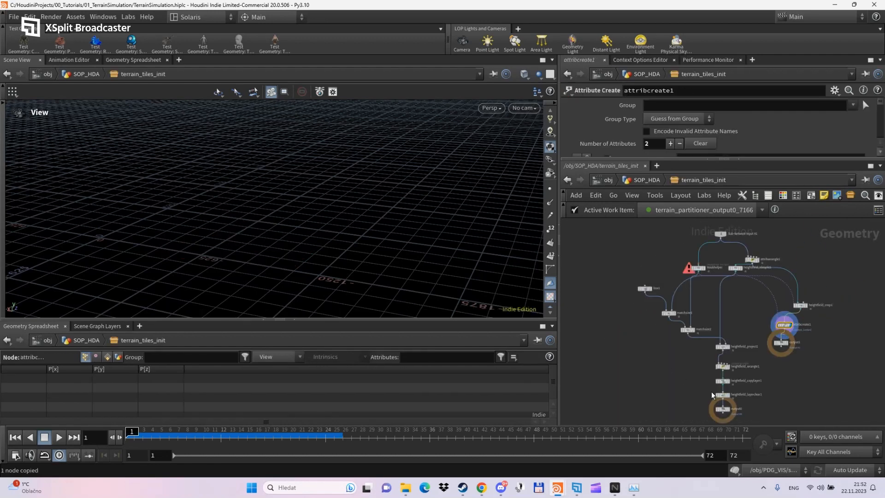
scroll(663, 378, up, 3)
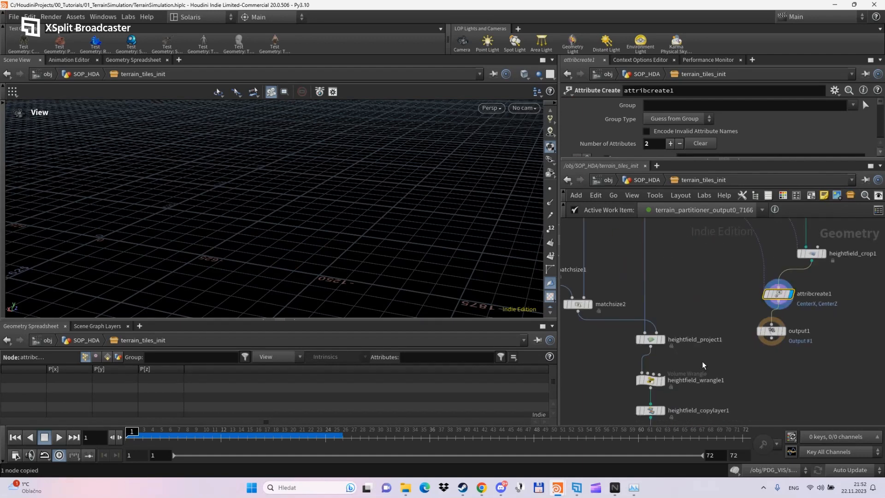
middle_drag(703, 365, 794, 368)
middle_drag(700, 375, 682, 310)
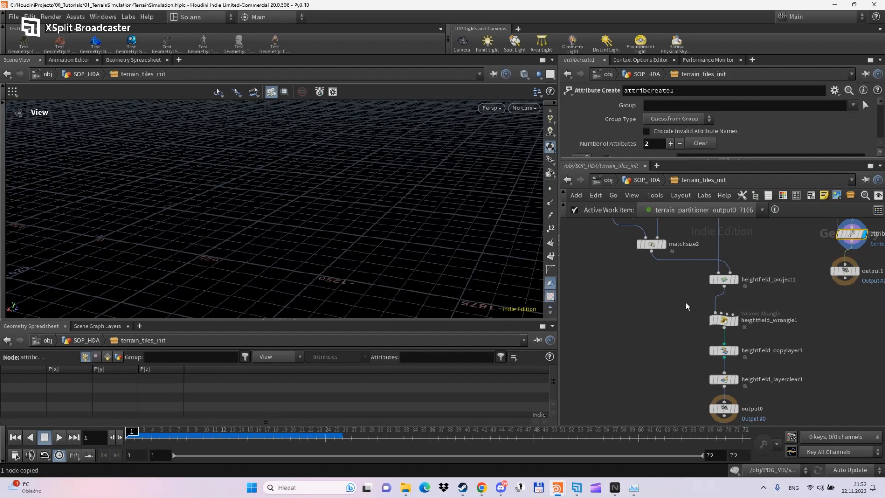
click(723, 280)
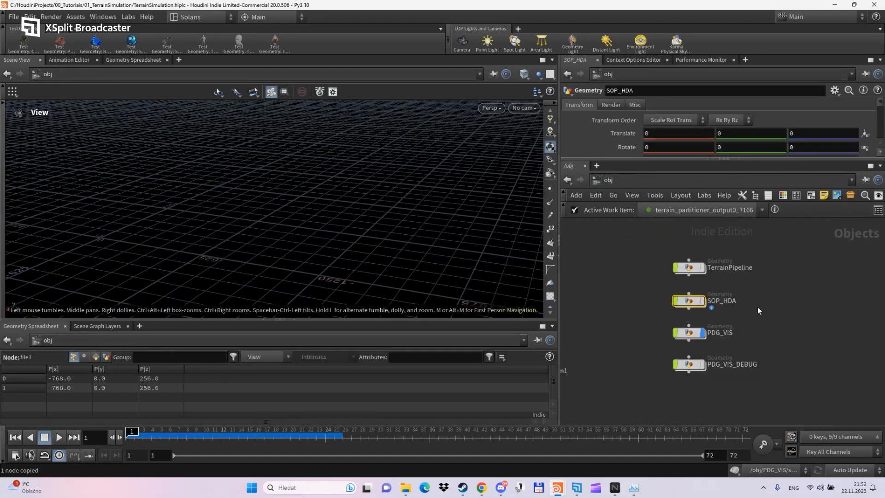
key(ctrl+v)
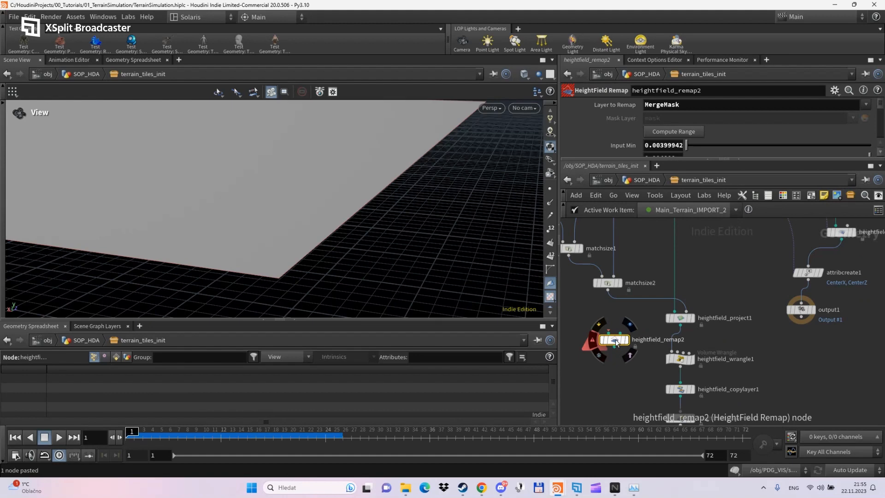
- Place the pasted heightfield_remap2 beside heightfield_wrangle1 and wire the wrangle's output into it
drag(615, 342, 622, 356)
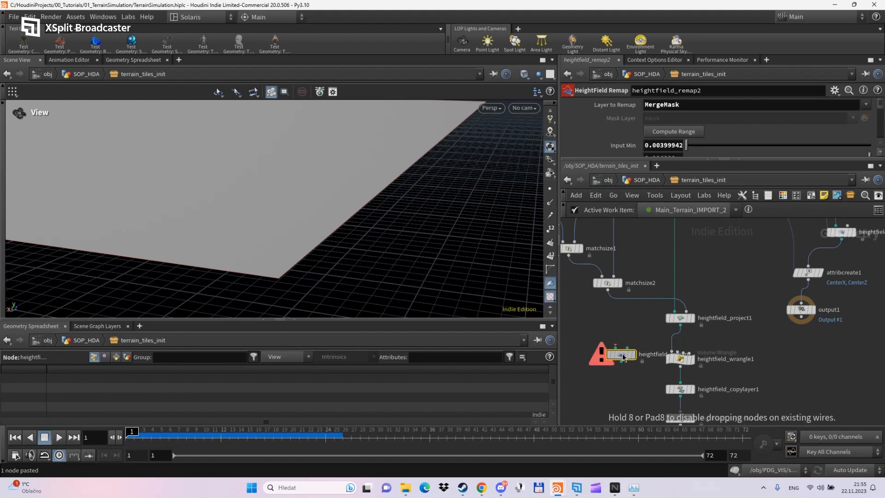
click(623, 379)
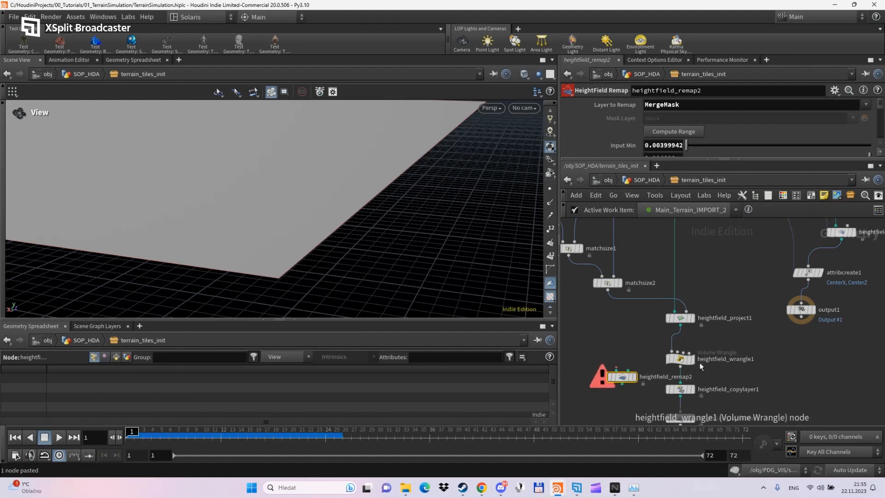
click(693, 358)
key(f)
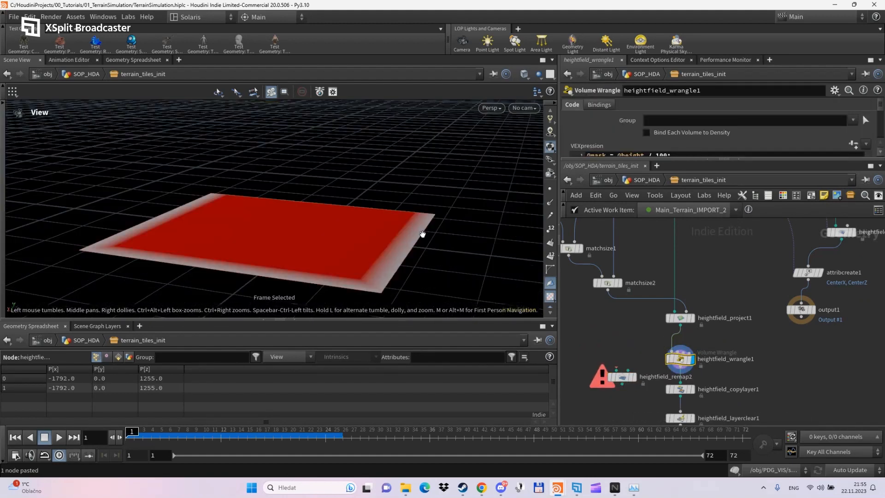
middle_drag(376, 256, 361, 212)
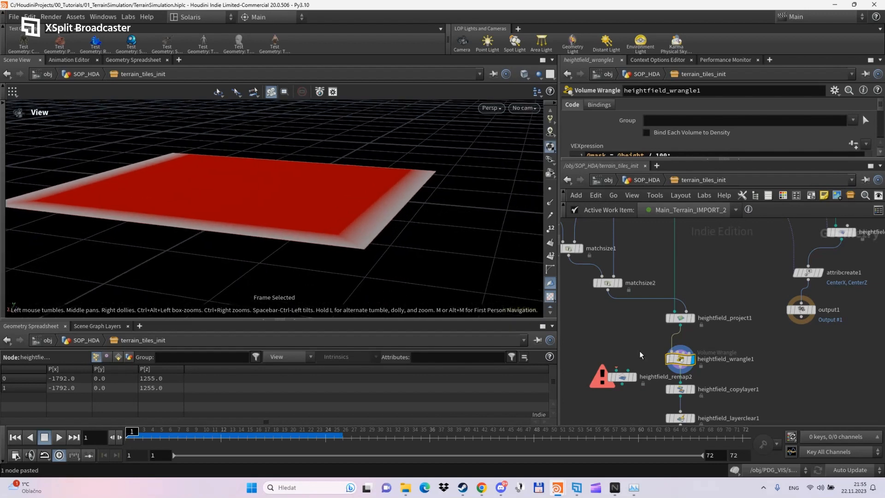
drag(680, 369, 619, 387)
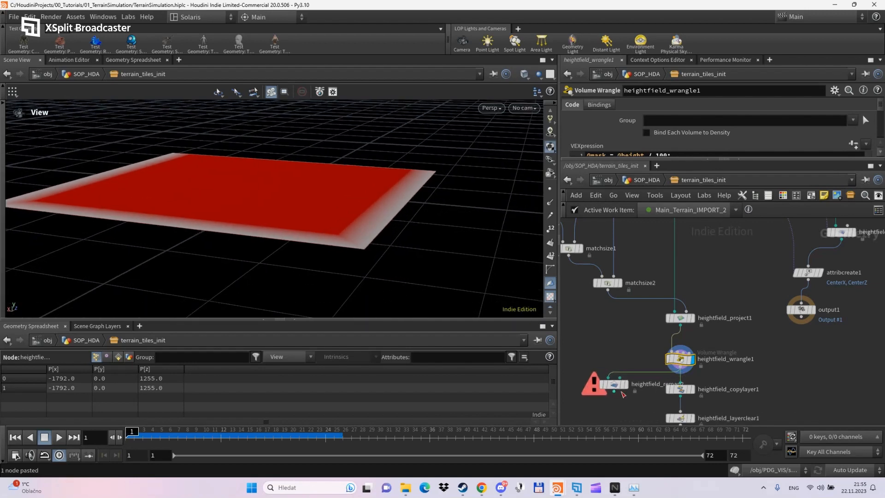
click(625, 385)
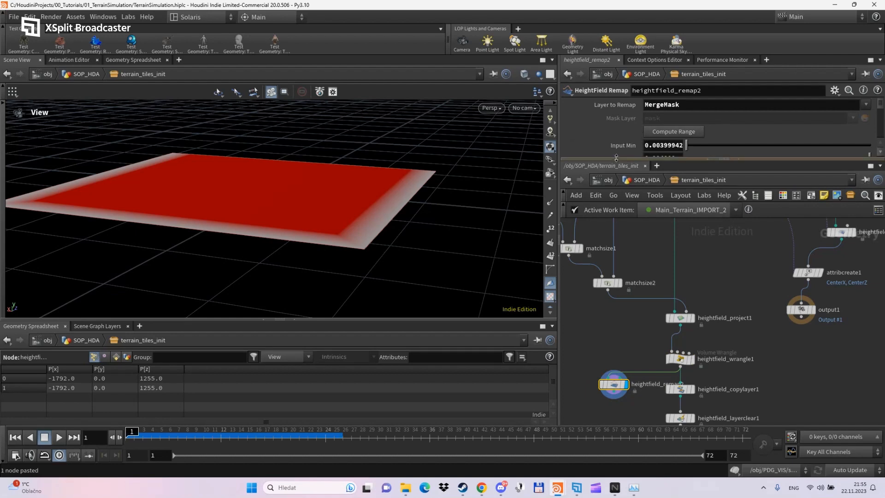
- Set heightfield_remap2 to remap the mask layer to Output Min 0 and Output Max 1
drag(616, 158, 617, 283)
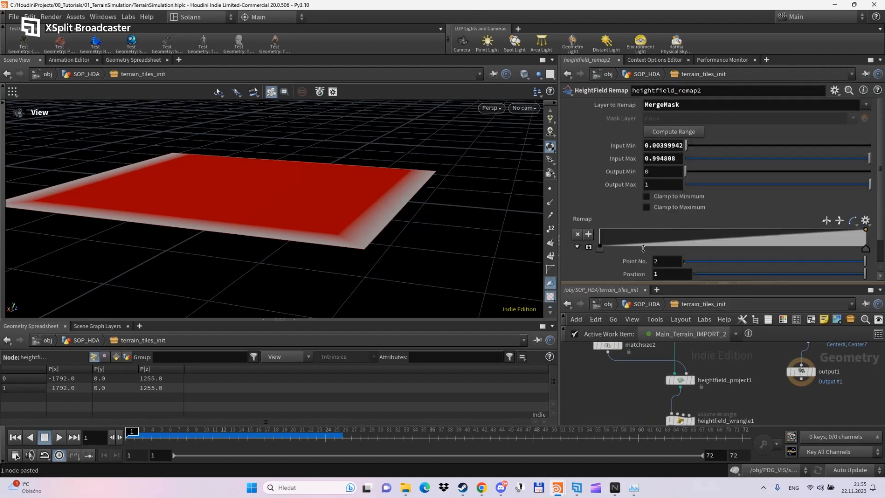
click(675, 131)
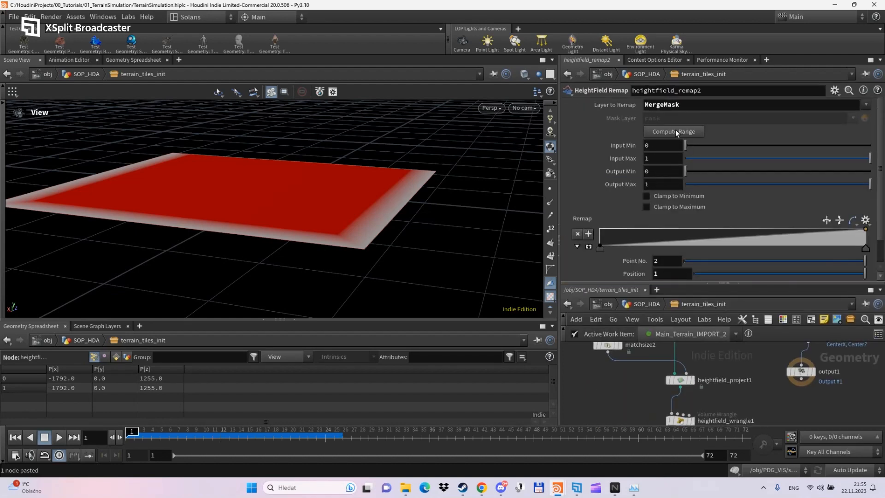
click(866, 105)
click(691, 132)
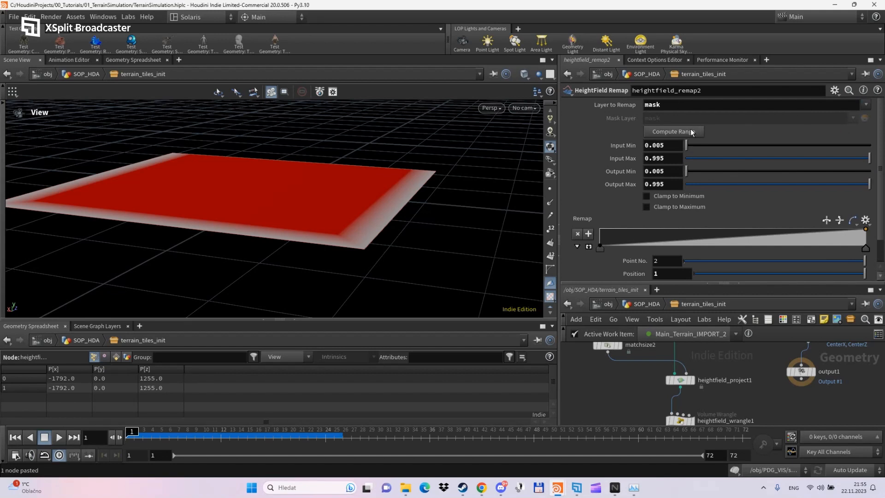
drag(670, 145, 629, 146)
click(665, 158)
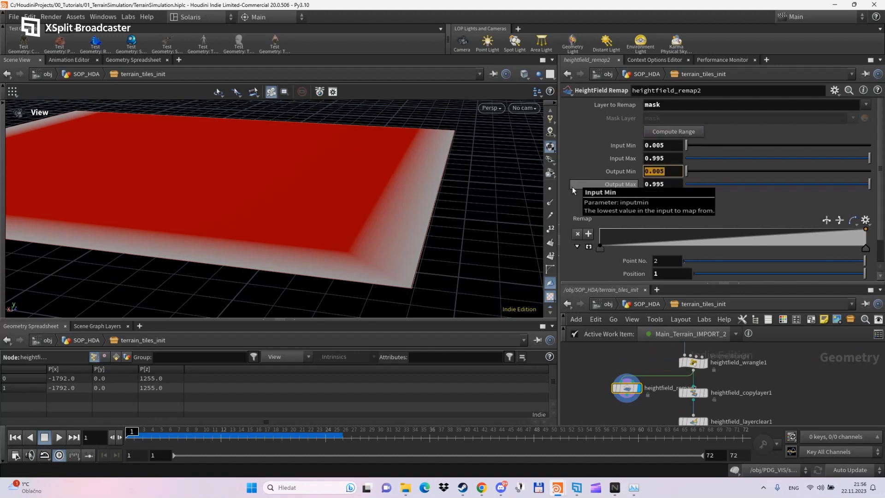
text(0)
key(Tab)
text(1)
key(Return)
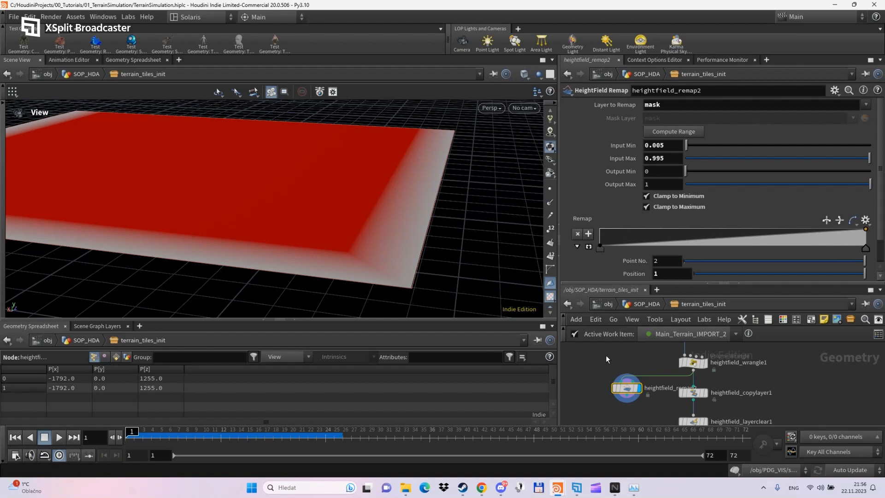
- Move output0, heightfield_layerclear1 and heightfield_copylayer1 down below the remap node
click(593, 378)
middle_drag(632, 412, 630, 398)
middle_drag(742, 393, 728, 362)
scroll(727, 398, down, 2)
drag(703, 378, 704, 403)
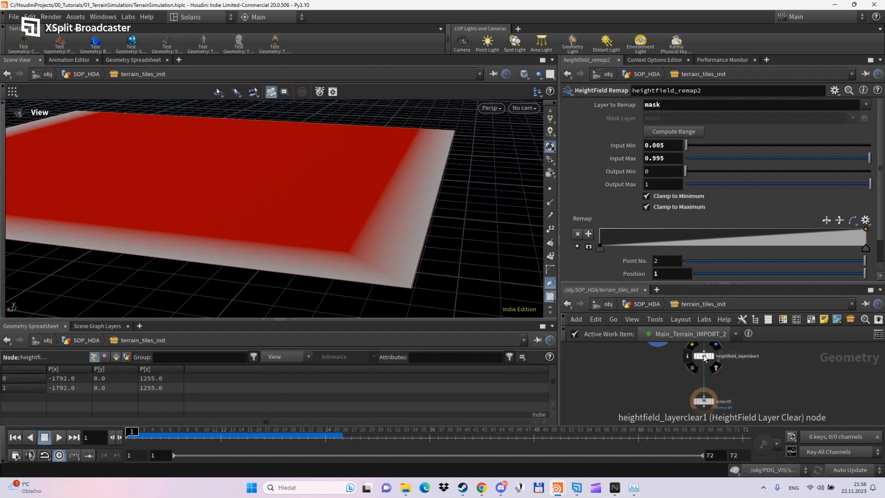
drag(703, 355, 703, 375)
middle_drag(739, 382, 738, 417)
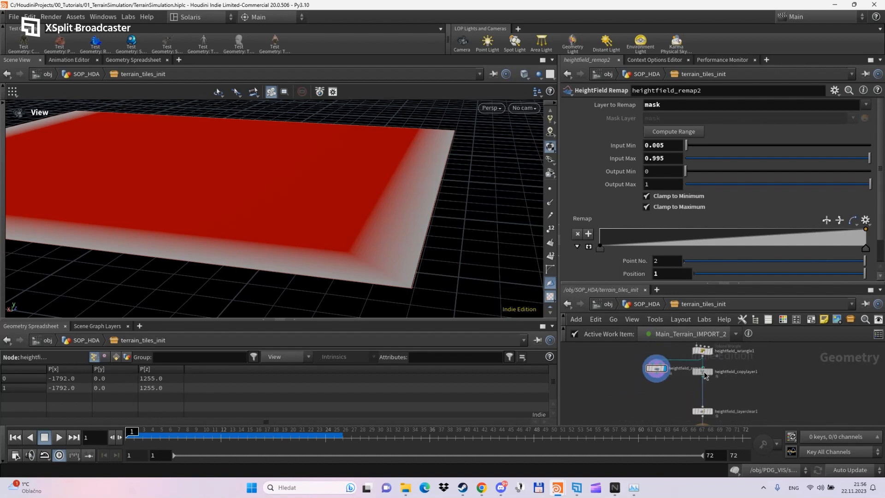
mouse_move(702, 372)
mouse_down()
mouse_move(702, 387)
mouse_move(708, 371)
mouse_up()
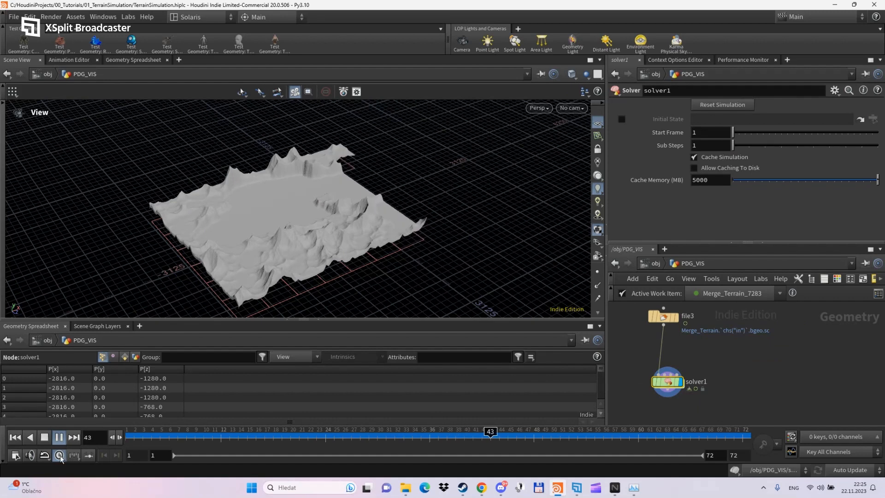
- Stop playback, set looping to Play Once, play the erosion simulation, and orbit the eroded terrain
click(46, 440)
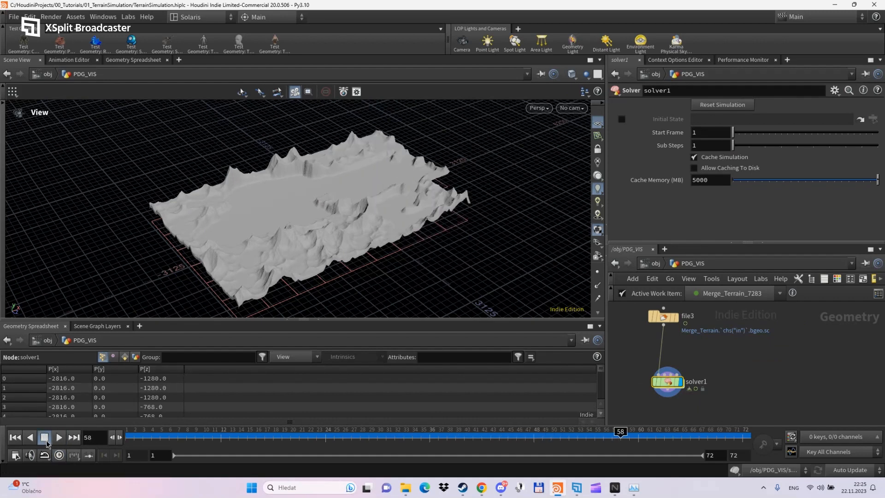
click(47, 455)
click(56, 432)
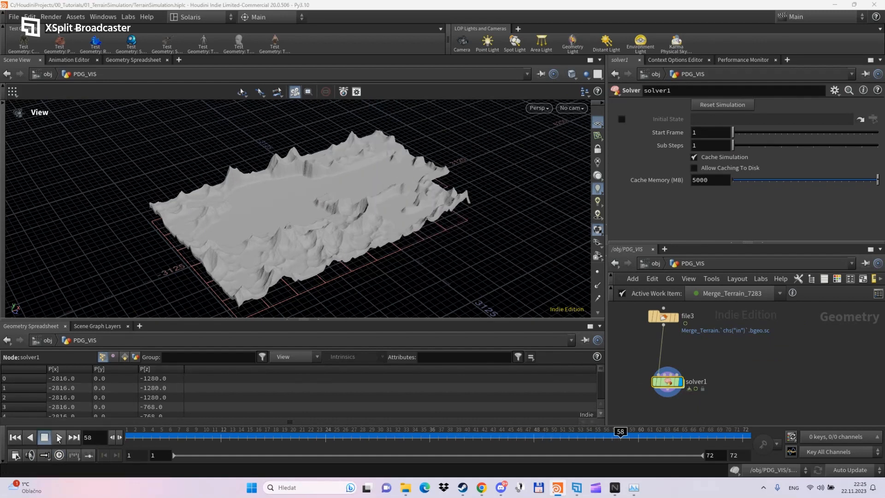
click(58, 439)
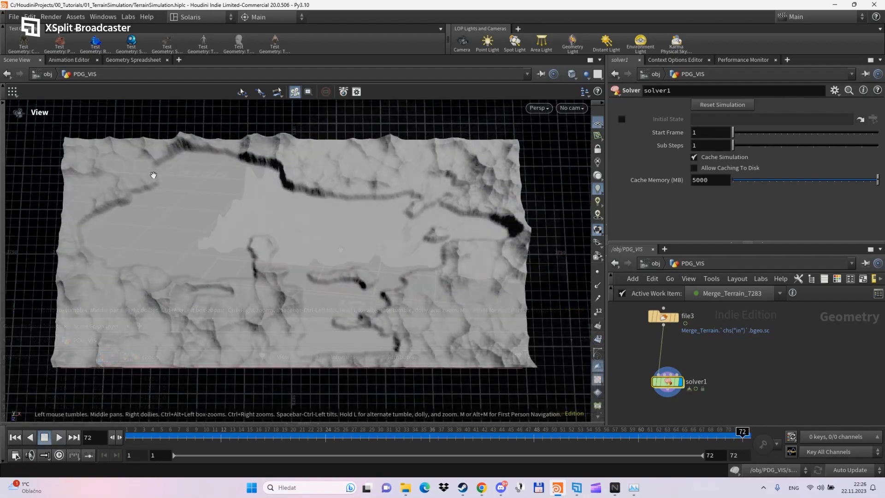
drag(305, 292, 365, 311)
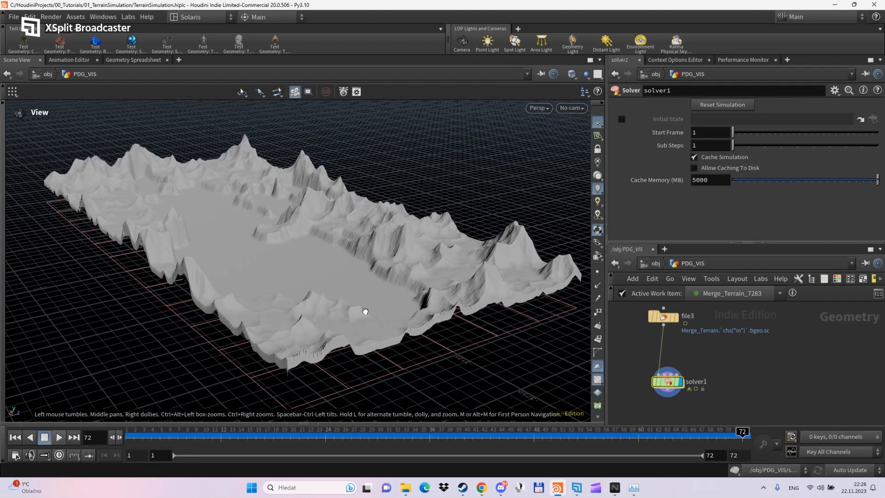